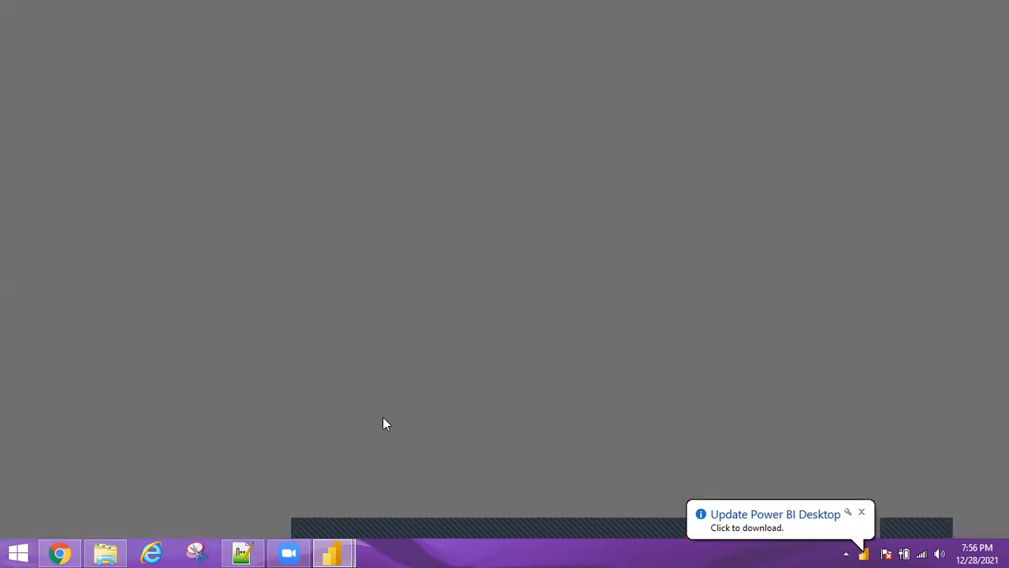
Open a new Notepad++ file and write the heading Visuals on line 8
left_click(242, 546)
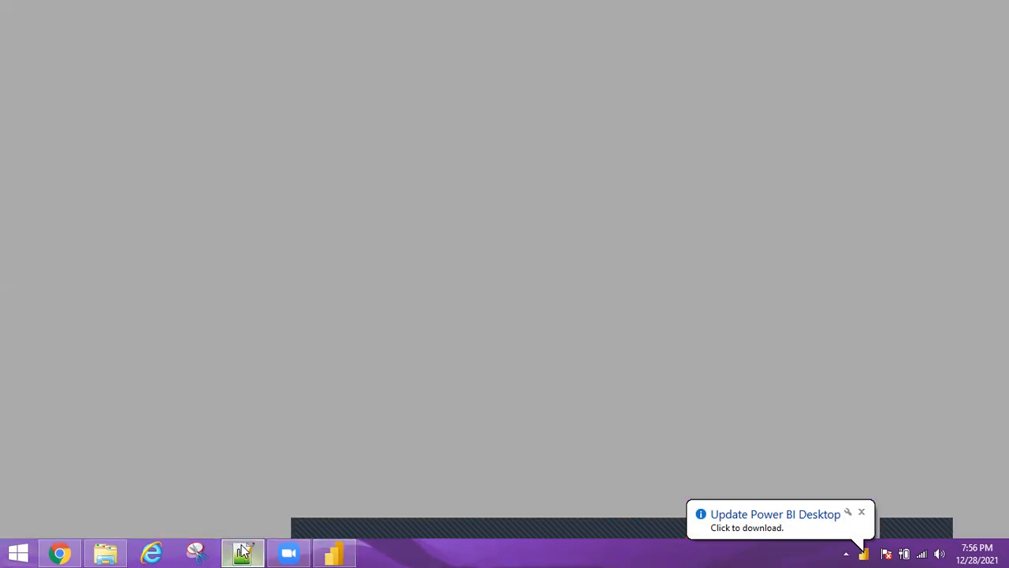
key("ctrl+n")
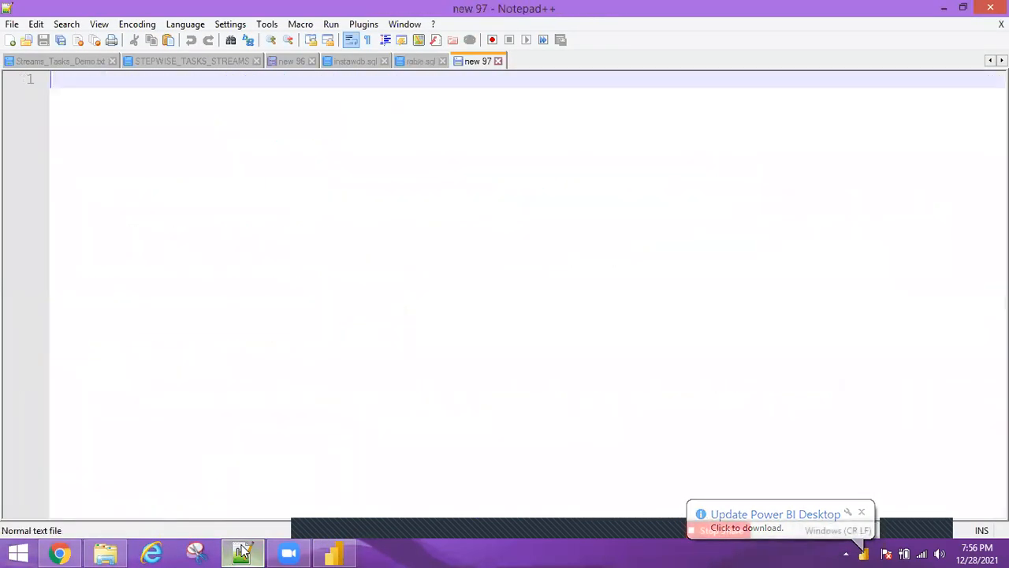
key("Return")
key("Return")
key("Return")
key("Return")
key("Return")
key("Return")
key("Return")
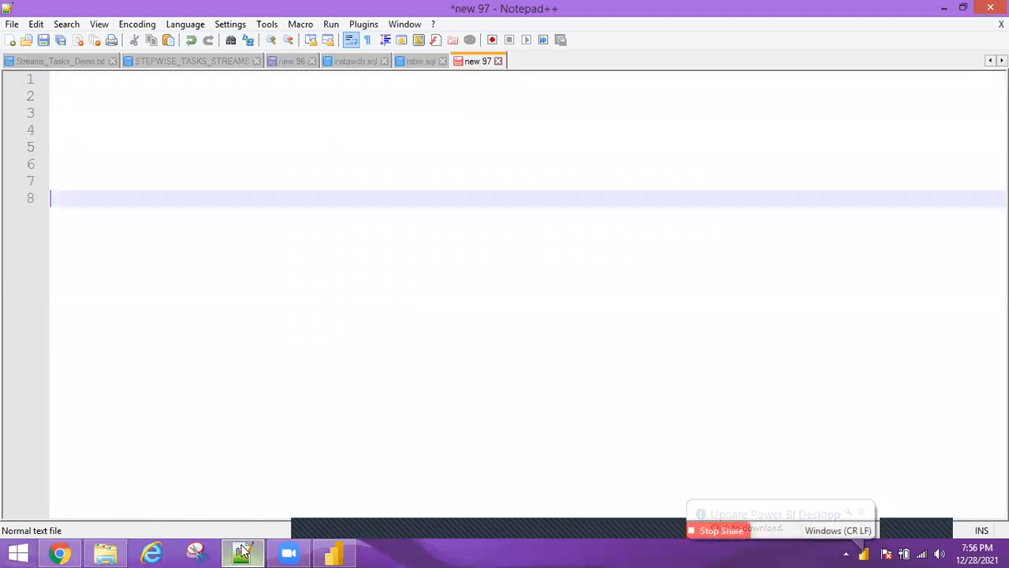
type("Visuals")
key("Return")
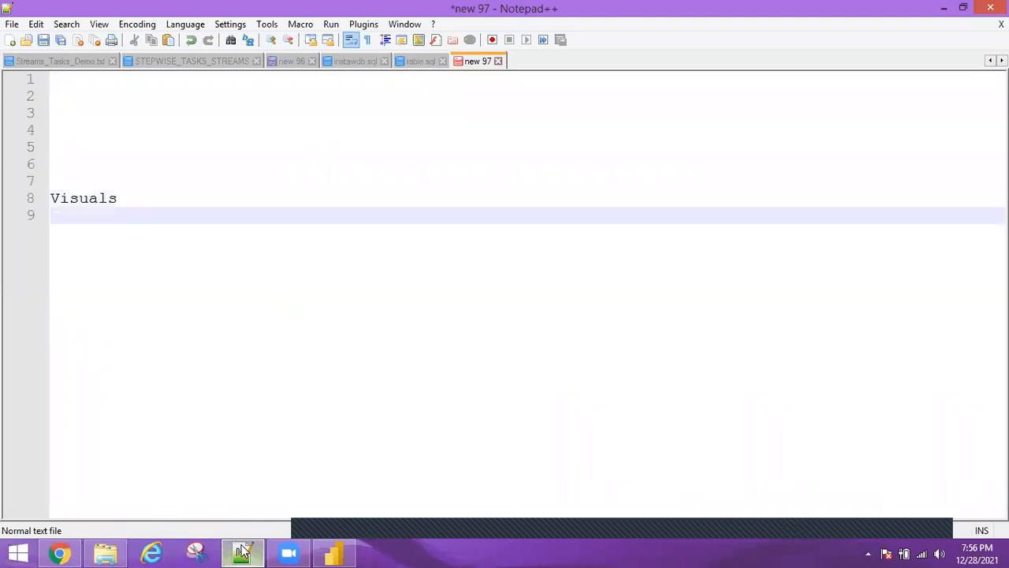
Add the lines Page and Report below Visuals
type("page")
key("BackSpace")
key("BackSpace")
key("BackSpace")
key("BackSpace")
type("Pa")
left_click(242, 552)
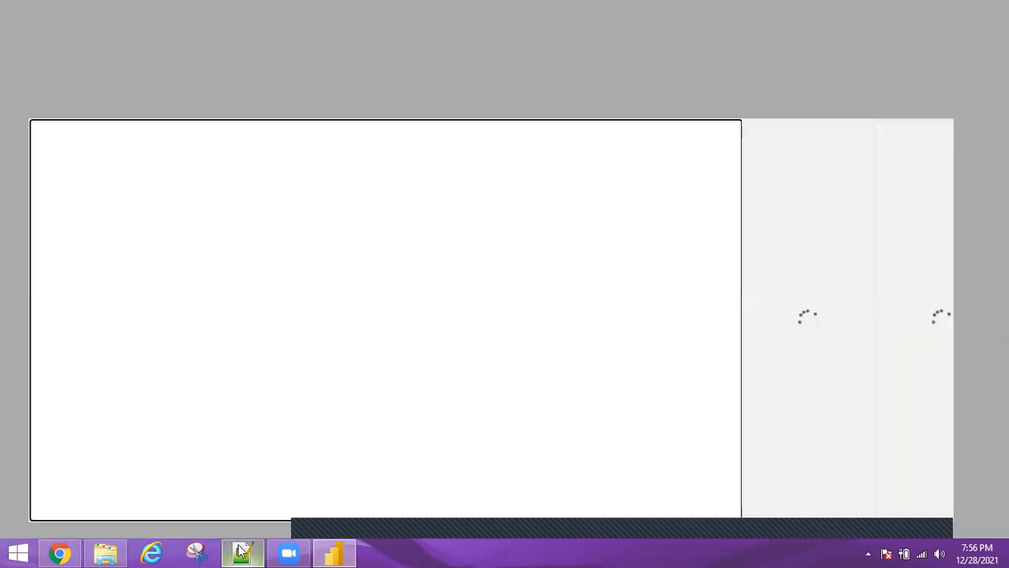
left_click(242, 552)
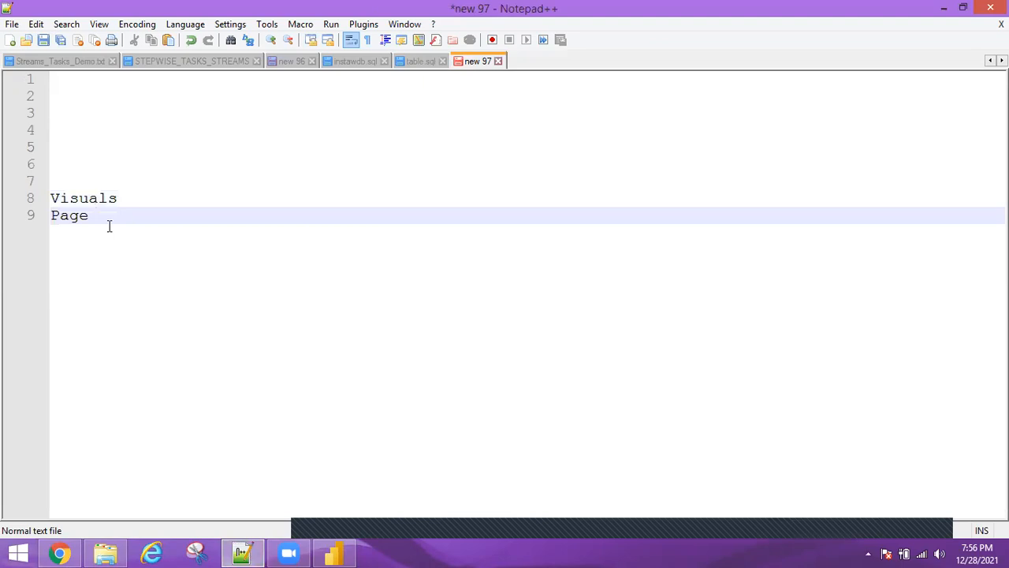
key("Return")
type("Reo")
key("BackSpace")
type("port")
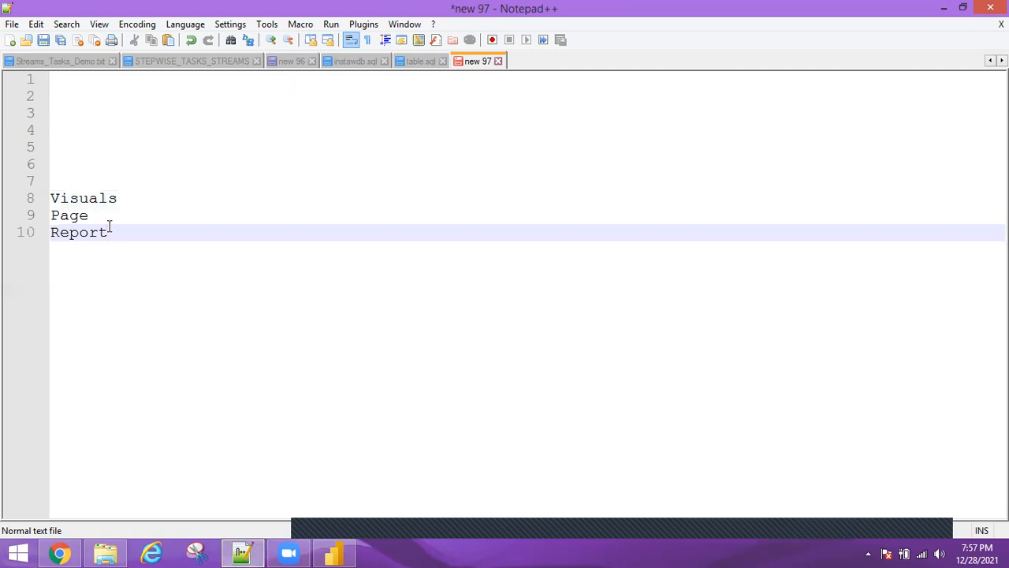
Append the word level to each of the Visuals, Page and Report lines
key("alt+Tab")
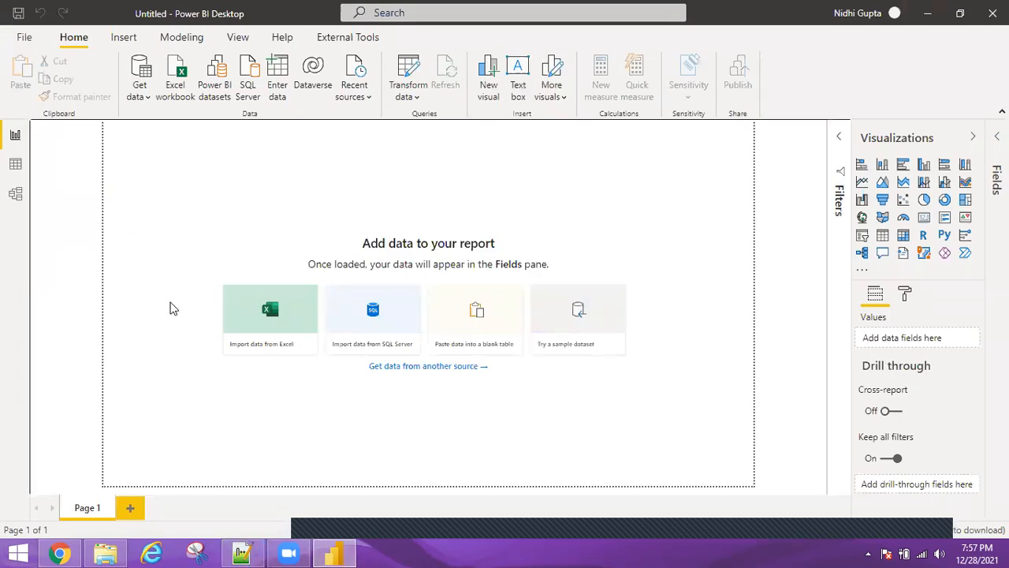
left_click(250, 552)
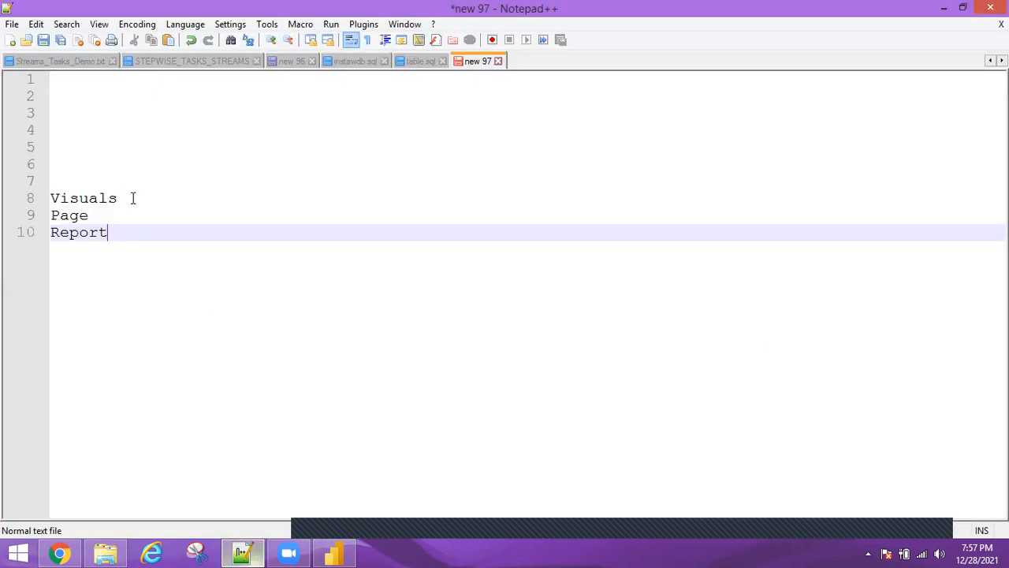
left_click(133, 198)
type("level")
left_click(128, 215)
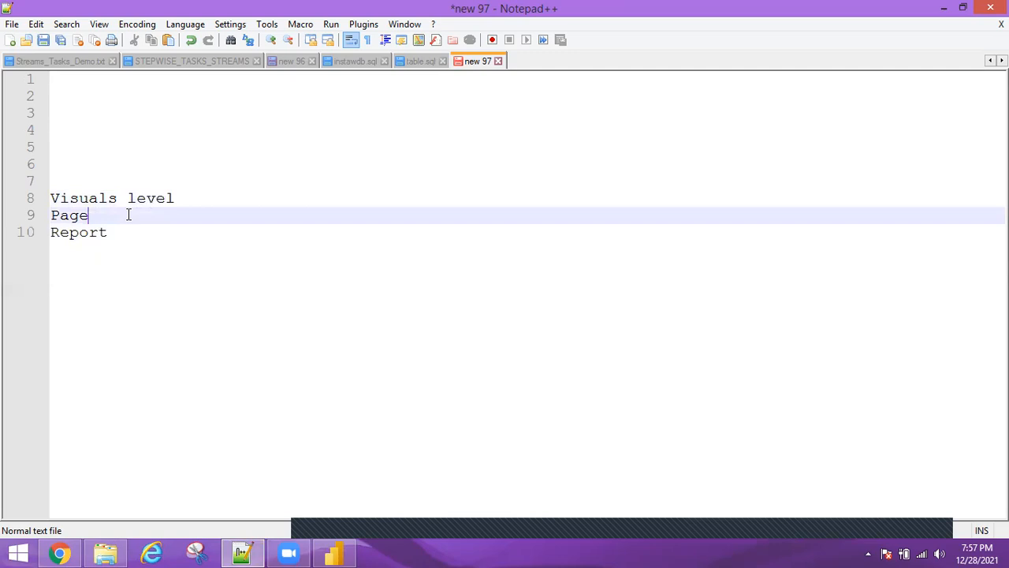
type("level")
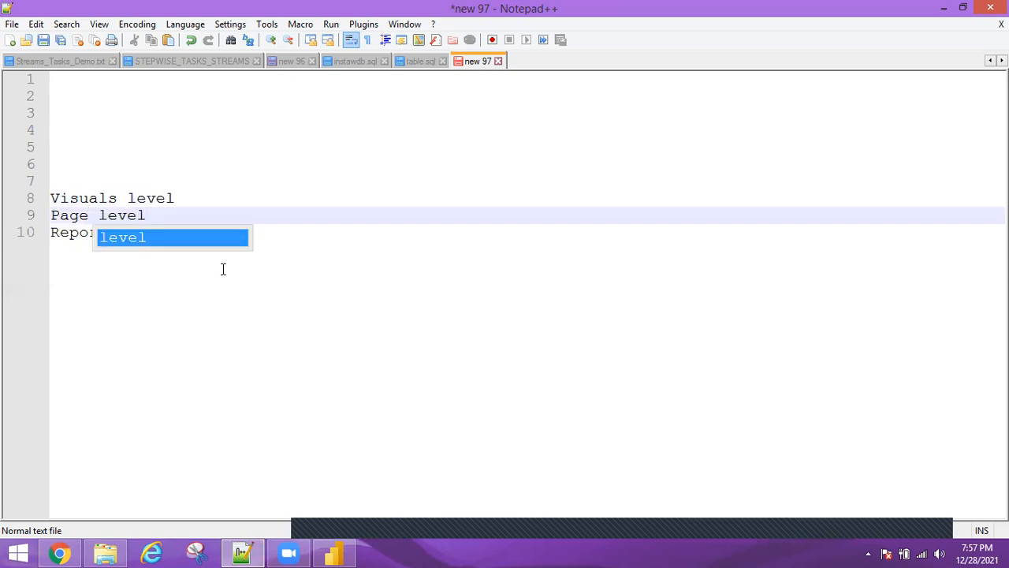
left_click(217, 242)
type("leve")
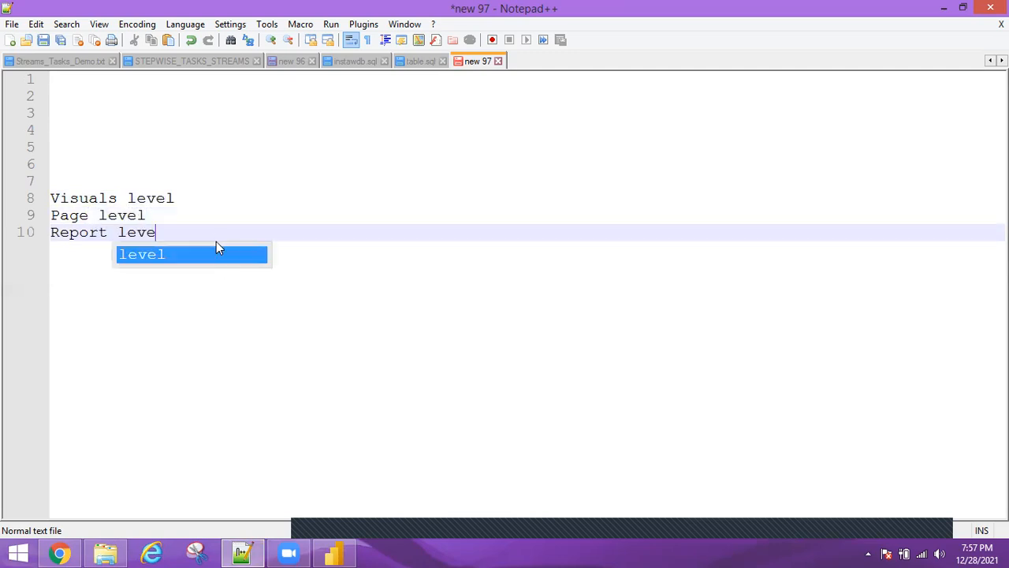
type("l")
Import the Financial Sample.xlsx workbook into Power BI, selecting its financials table
left_click(334, 554)
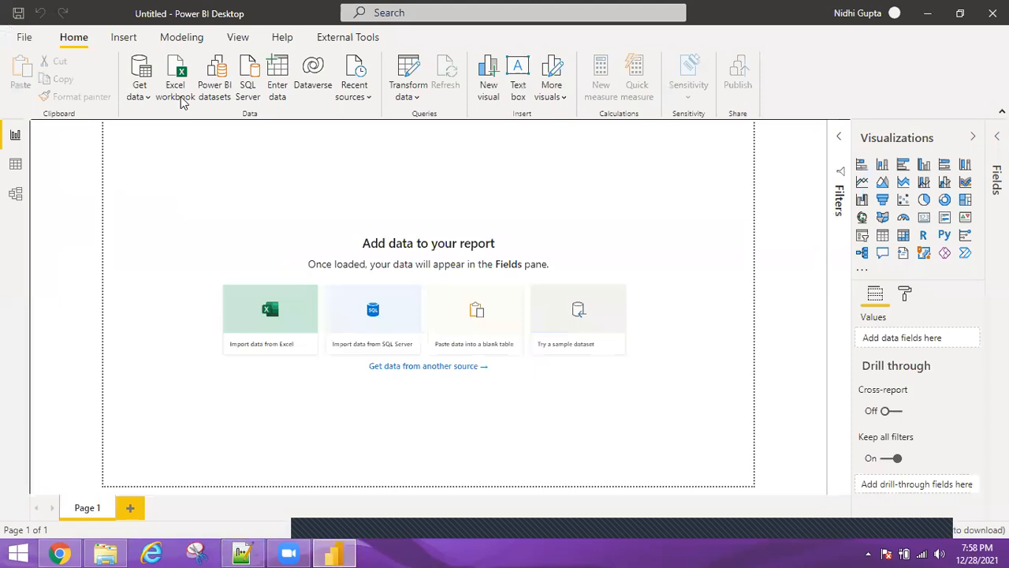
left_click(182, 102)
left_click(207, 155)
double_click(207, 155)
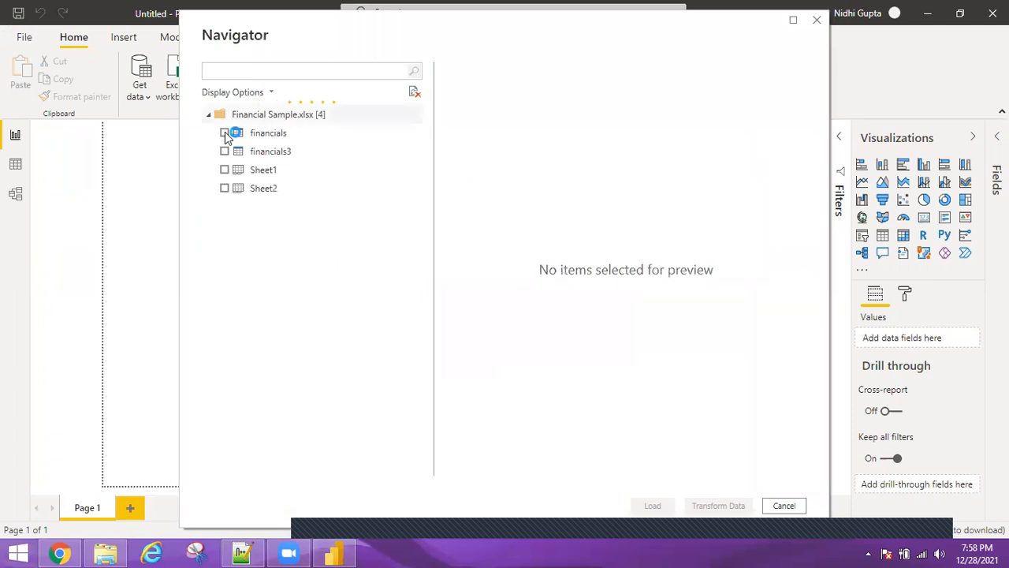
left_click(224, 132)
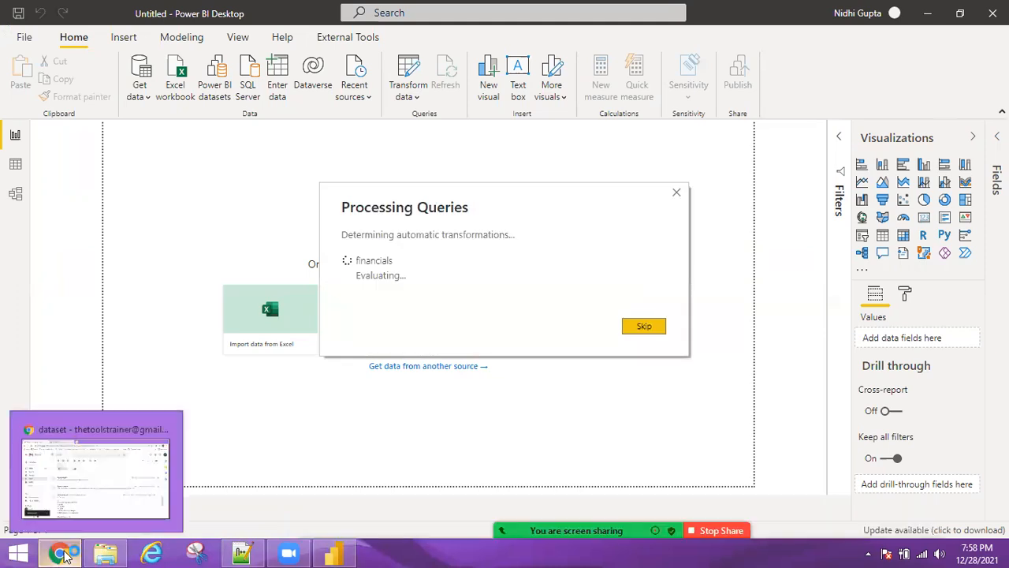
Close the Google Chrome window from the taskbar
right_click(57, 552)
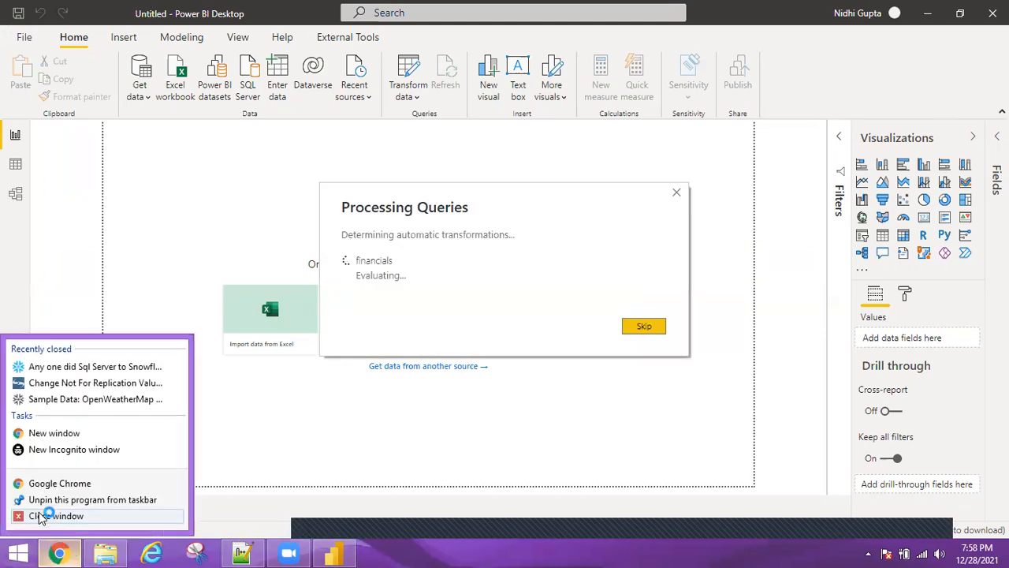
left_click(40, 516)
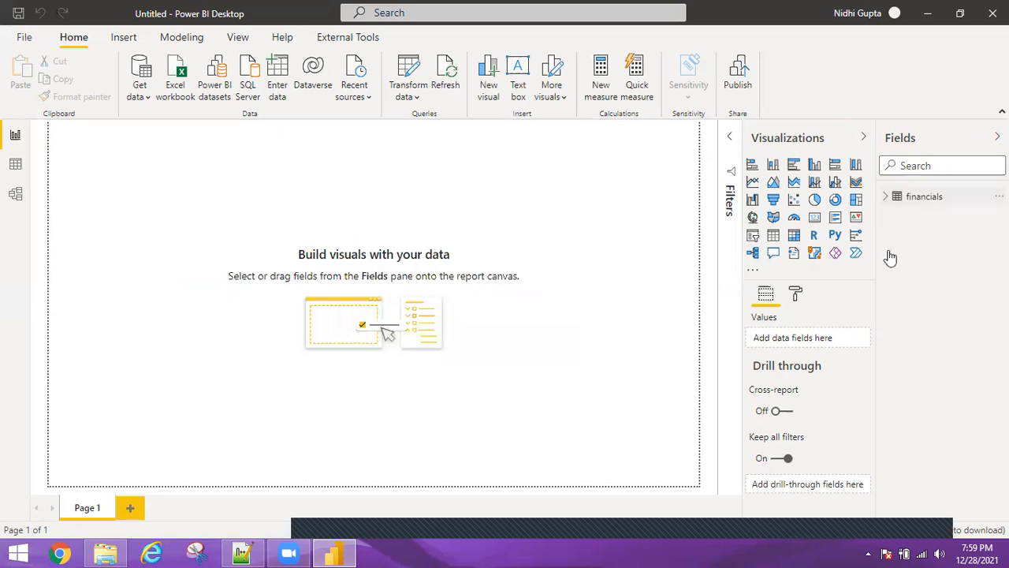
Enlarge the new column chart on the canvas and chart Sales by Product with Product on the axis
left_click(887, 197)
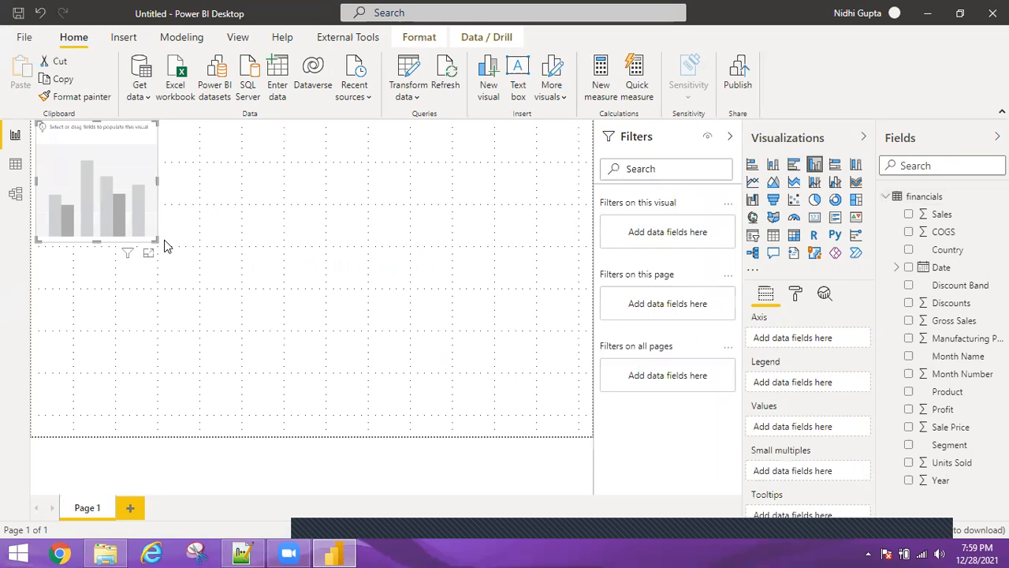
left_click_drag(157, 241, 313, 426)
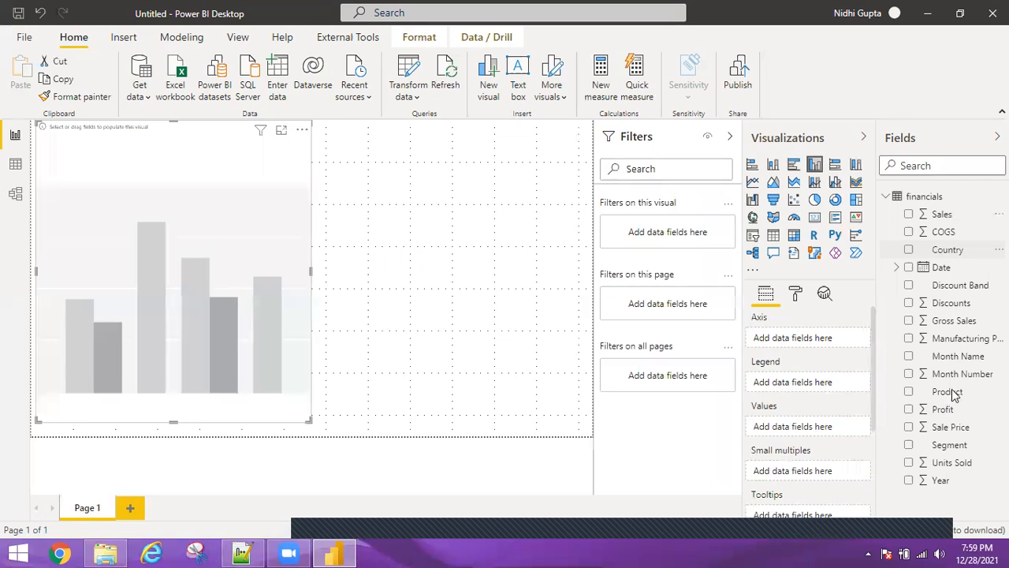
left_click_drag(951, 393, 798, 339)
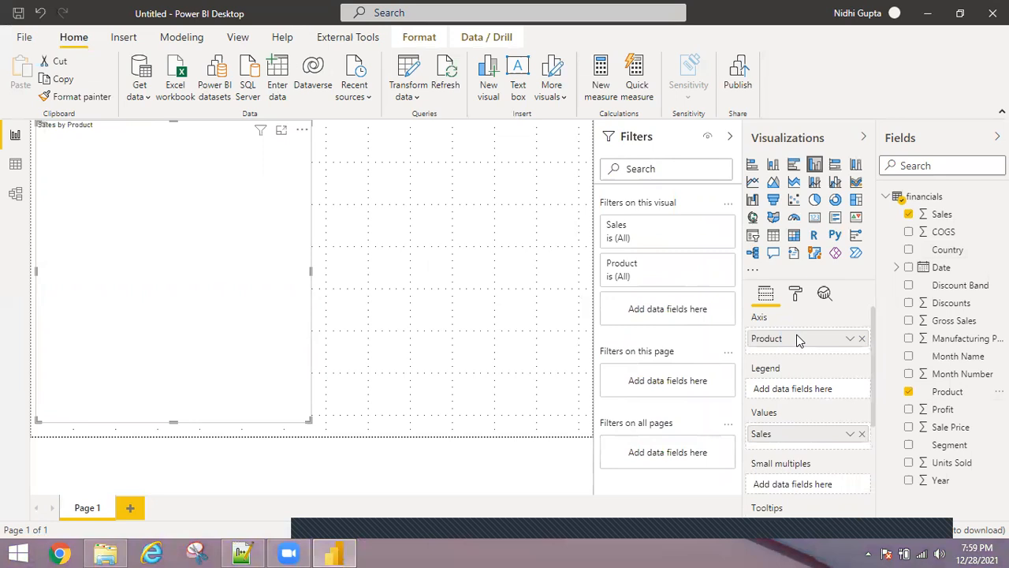
Open the chart in focus mode and collapse the Visualizations and Fields panes
left_click(283, 132)
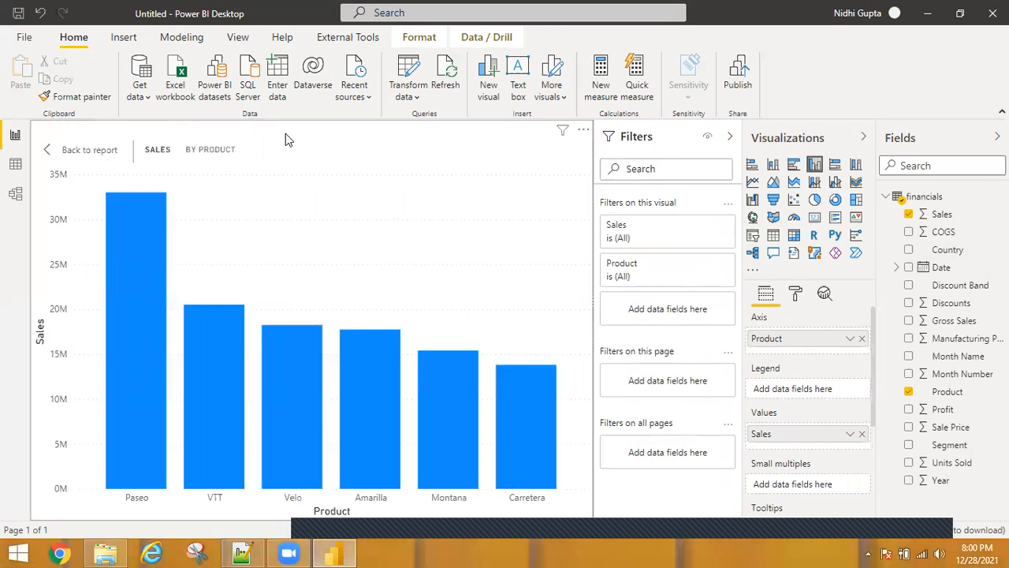
left_click(864, 140)
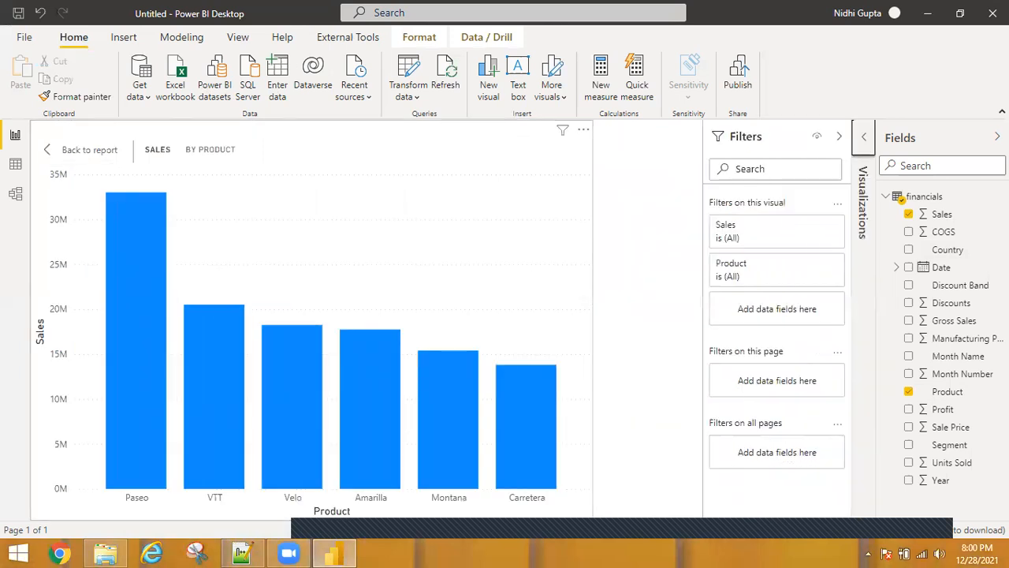
left_click(998, 137)
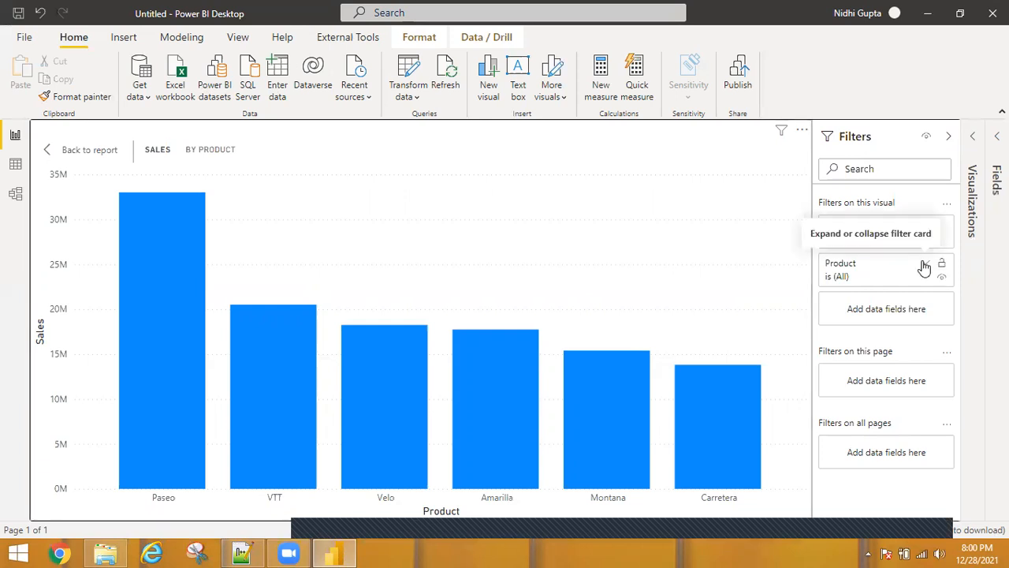
left_click(974, 139)
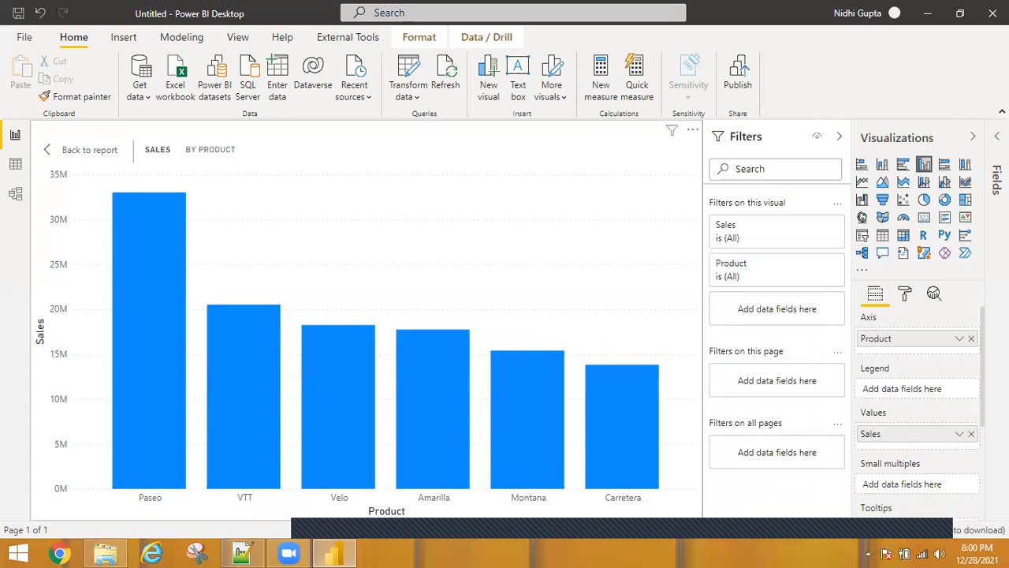
left_click(975, 139)
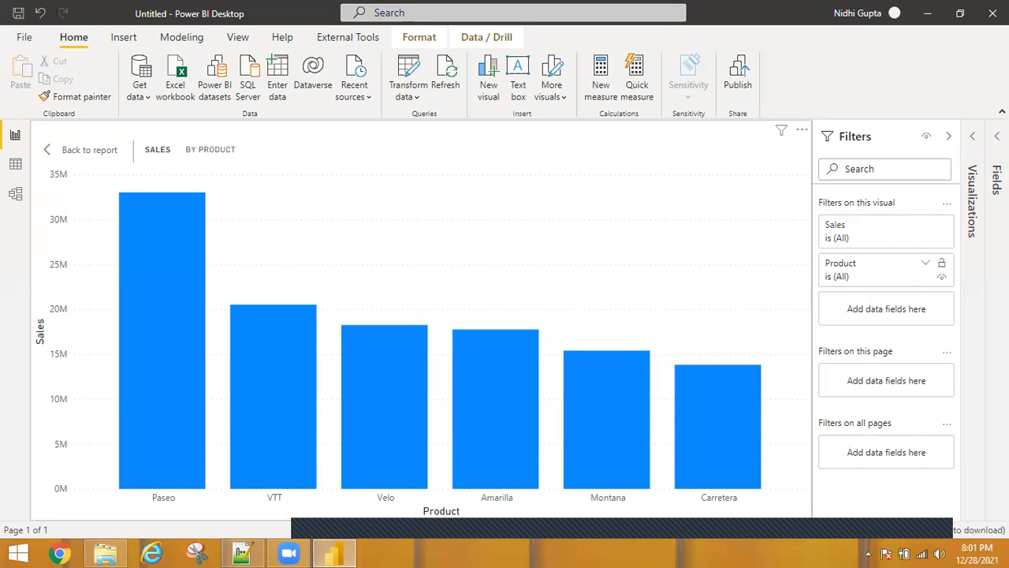
Set the chart's visual-level Sales filter condition to is greater than
left_click(924, 265)
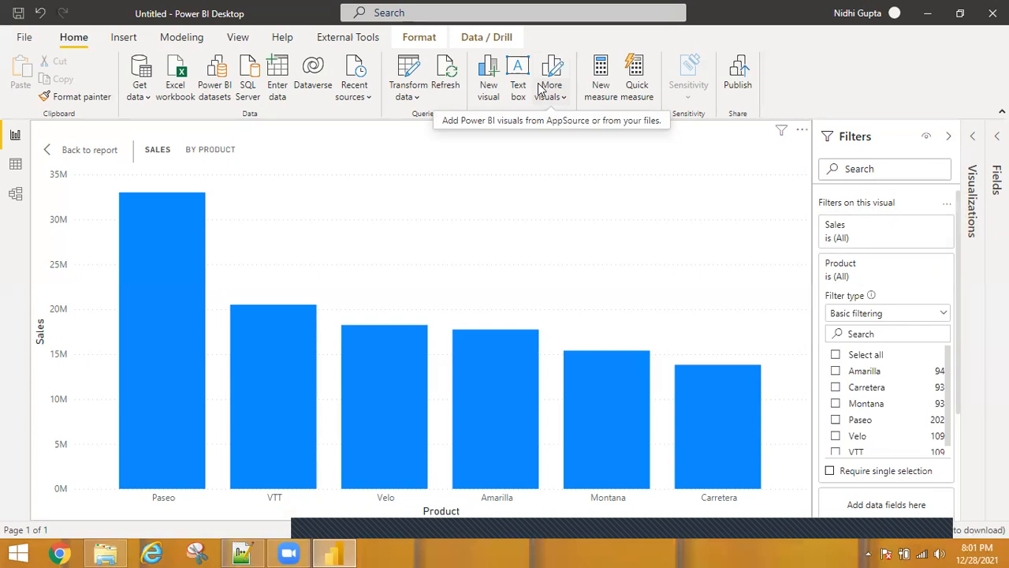
left_click(889, 238)
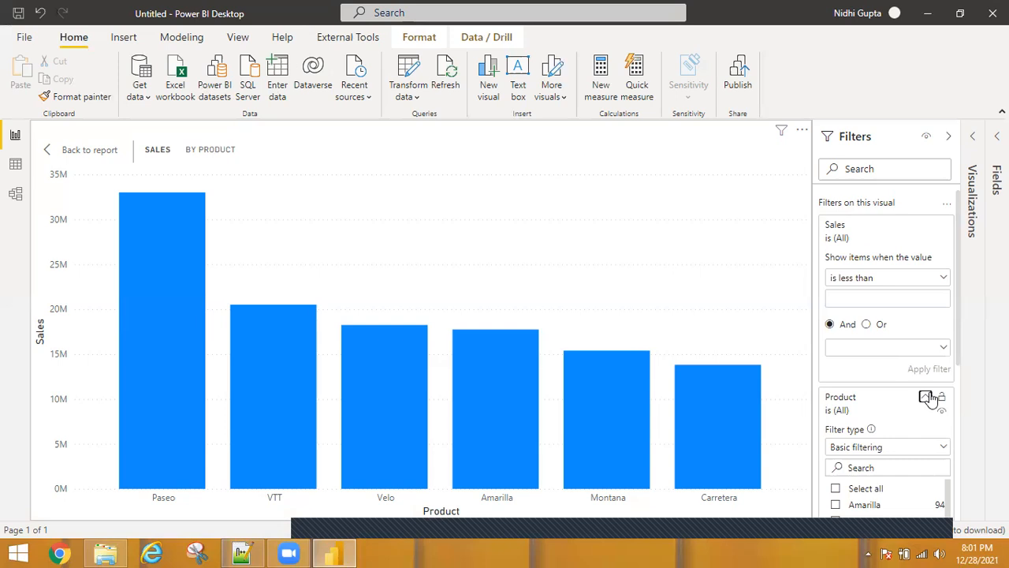
left_click(928, 397)
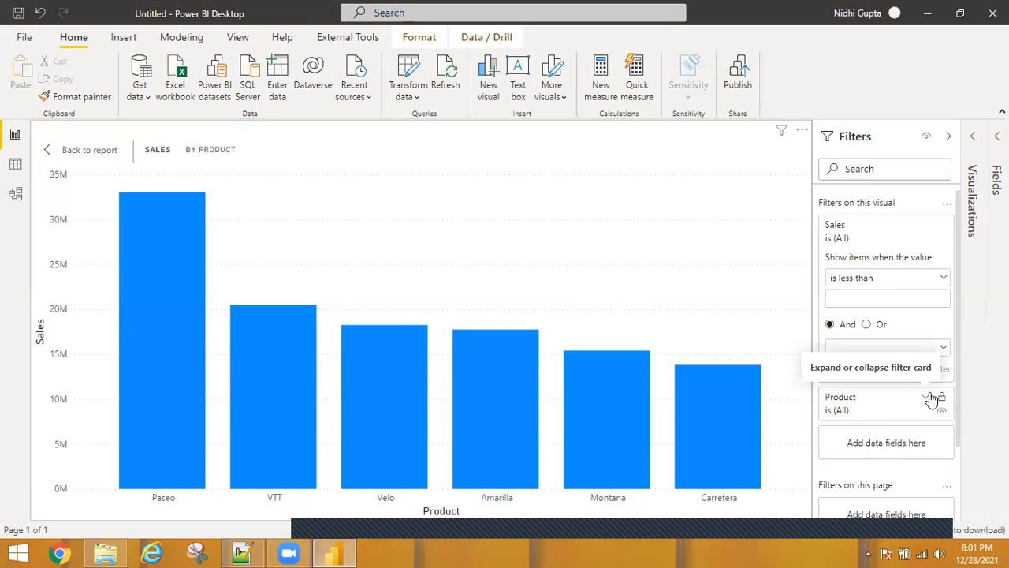
left_click(937, 282)
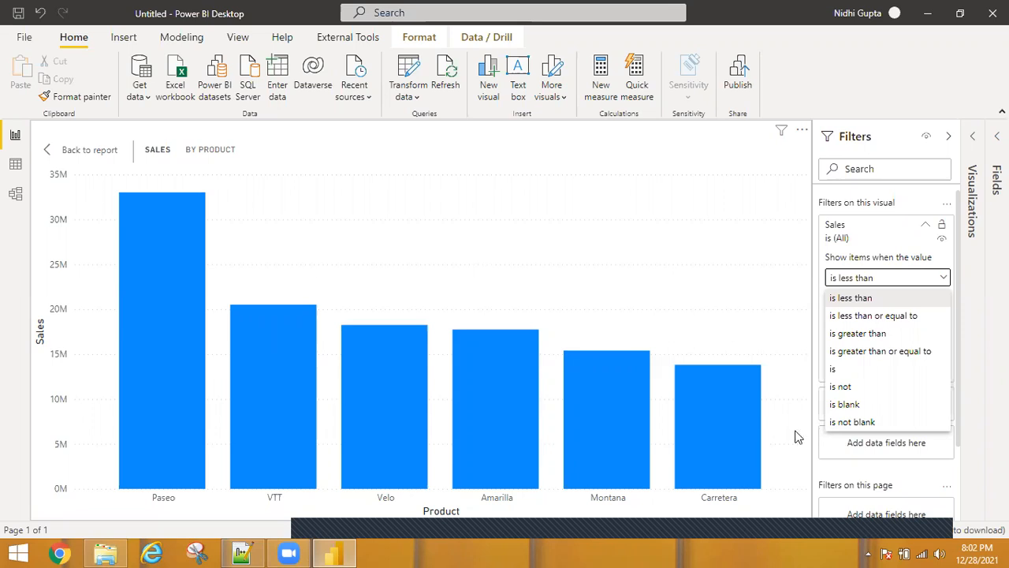
left_click(801, 380)
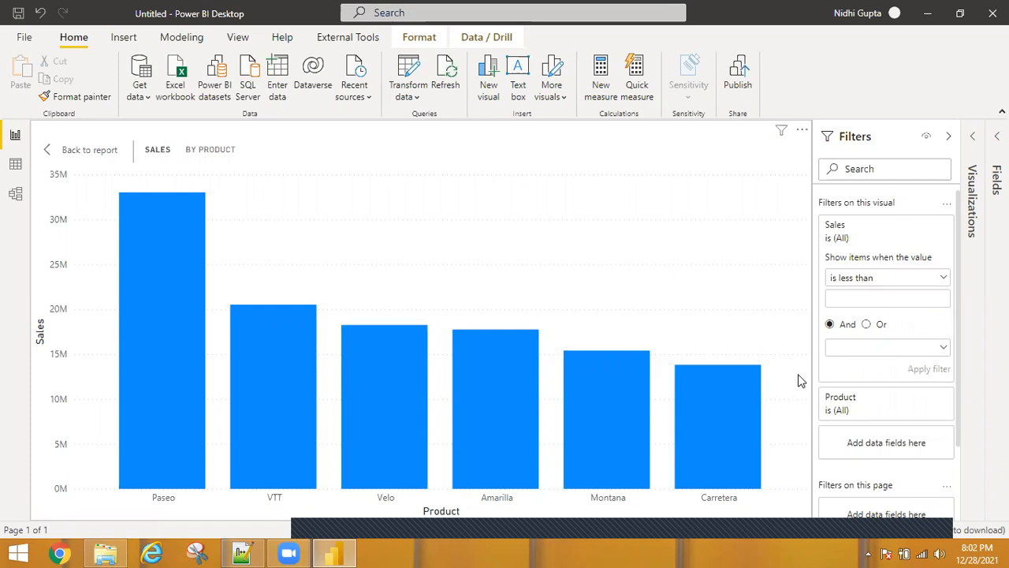
left_click(846, 296)
left_click(928, 277)
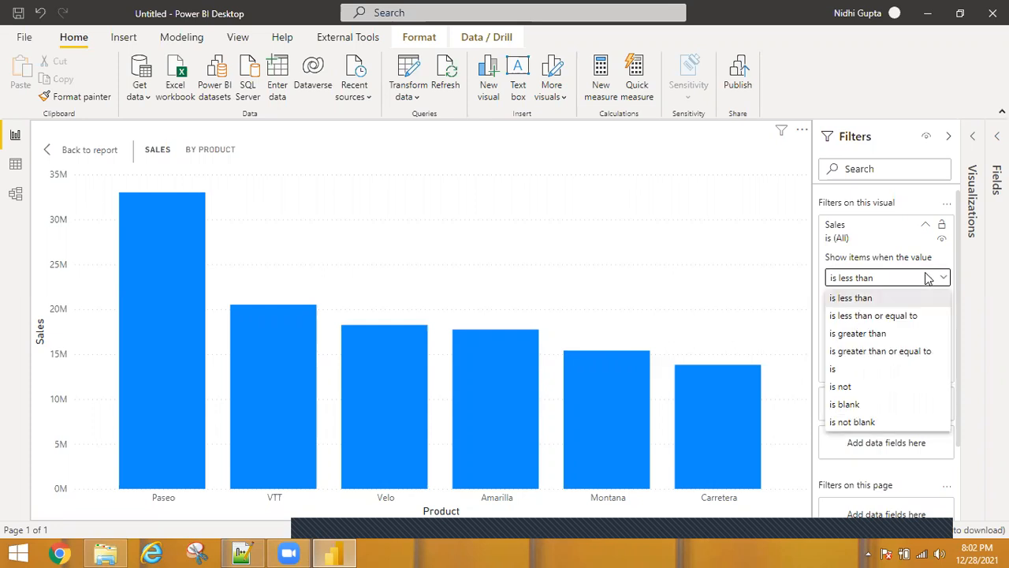
left_click(851, 334)
Enter 16000000 as the Sales filter value and apply the filter
left_click(846, 298)
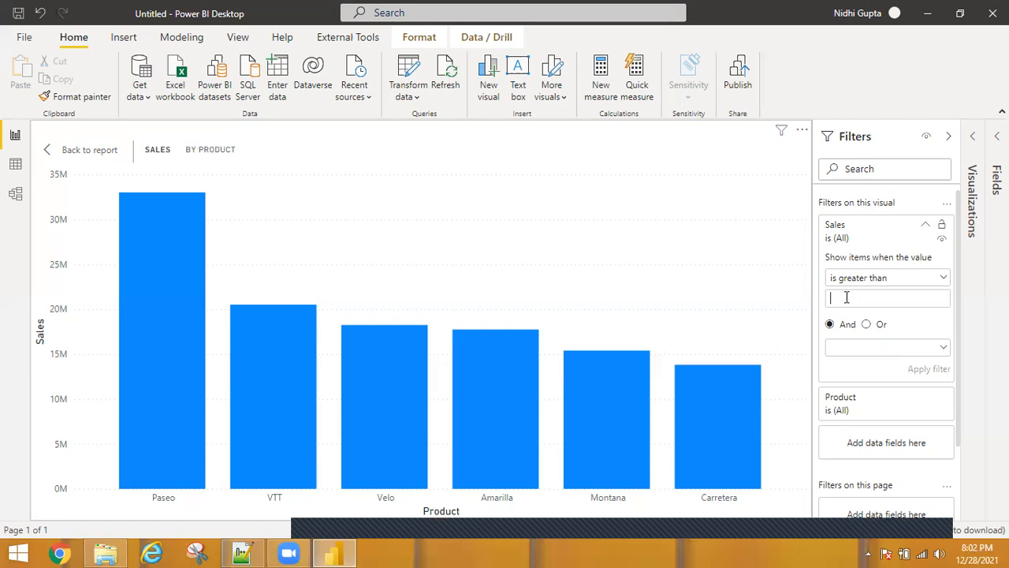
type("16000000")
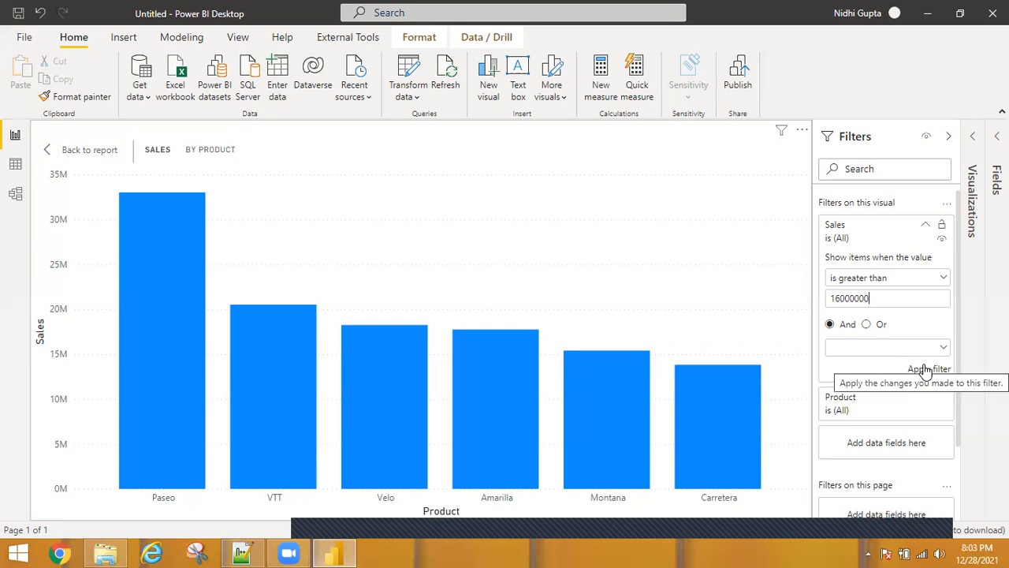
left_click(927, 369)
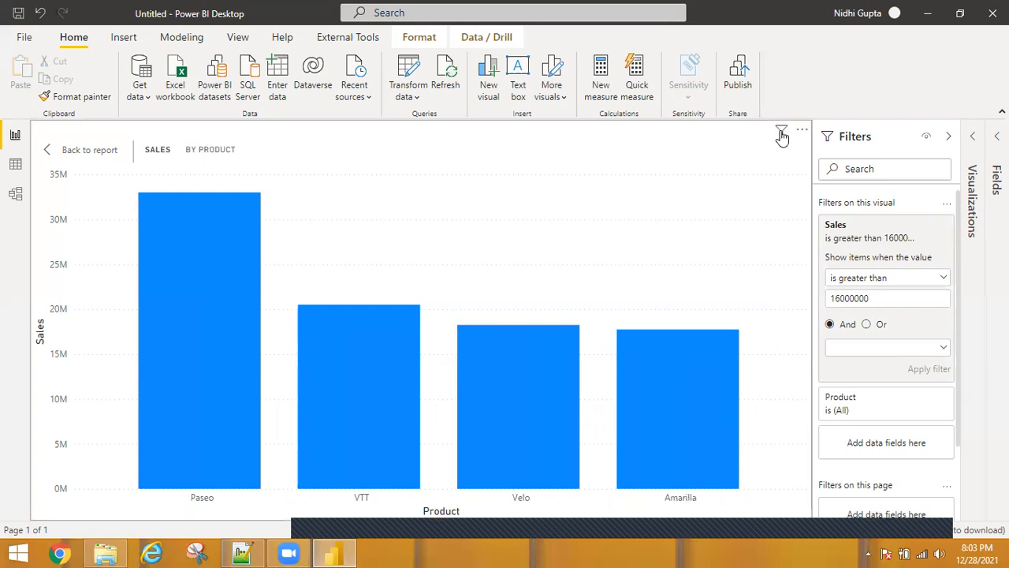
mouse_move(781, 136)
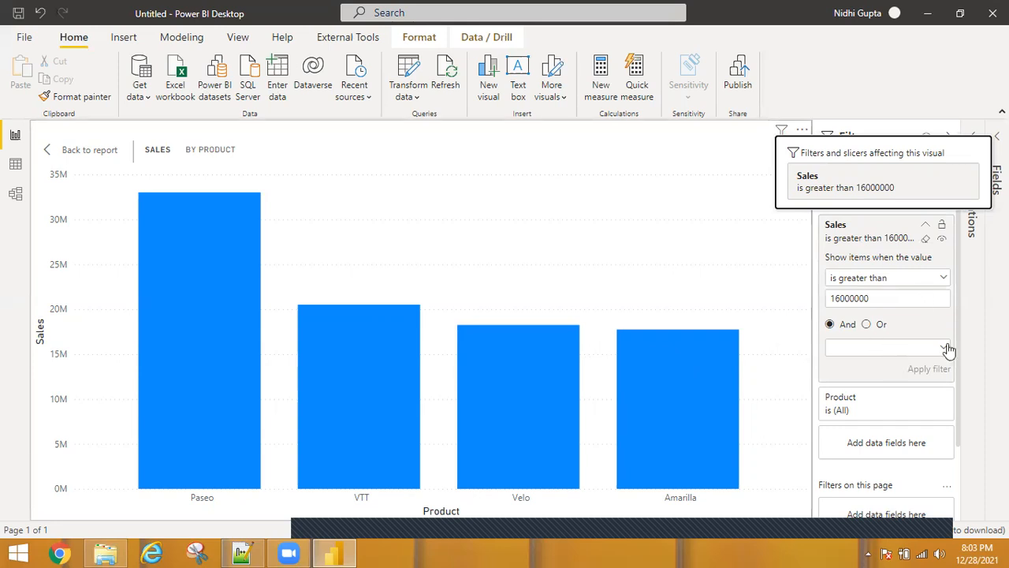
Add a second Sales condition, is less than 25000000, joined with And, and apply the filter
left_click(916, 328)
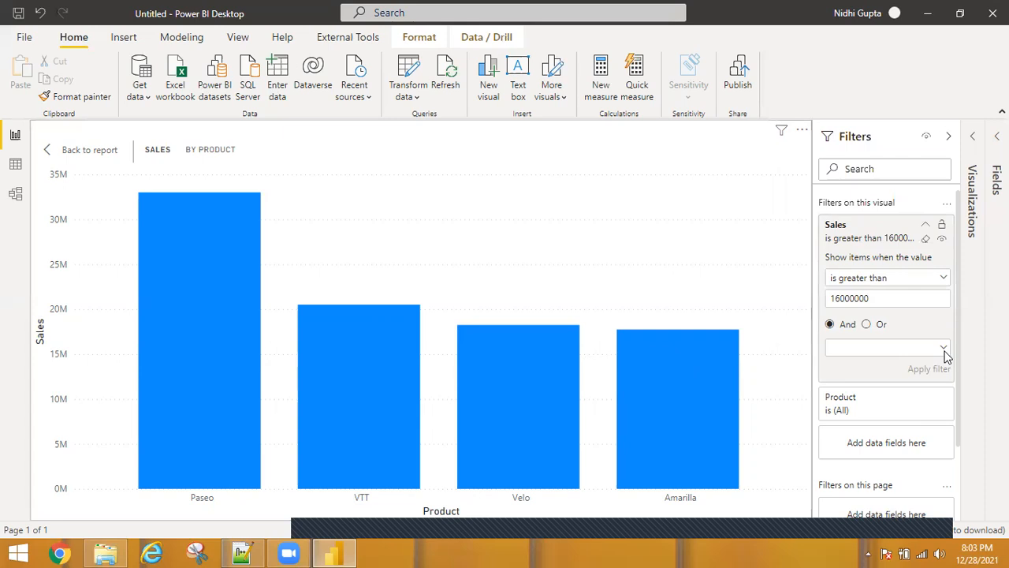
left_click(945, 348)
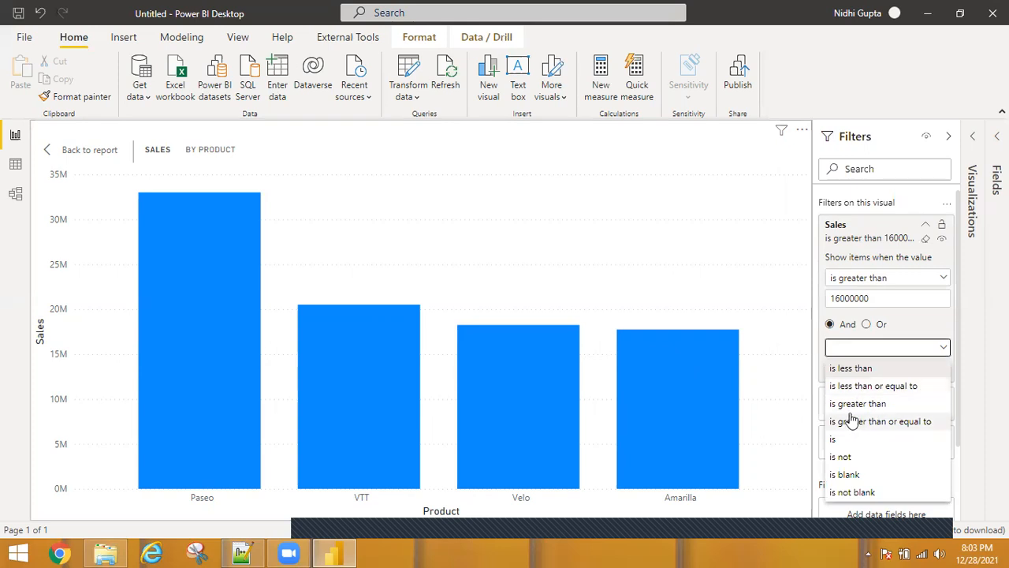
left_click(842, 370)
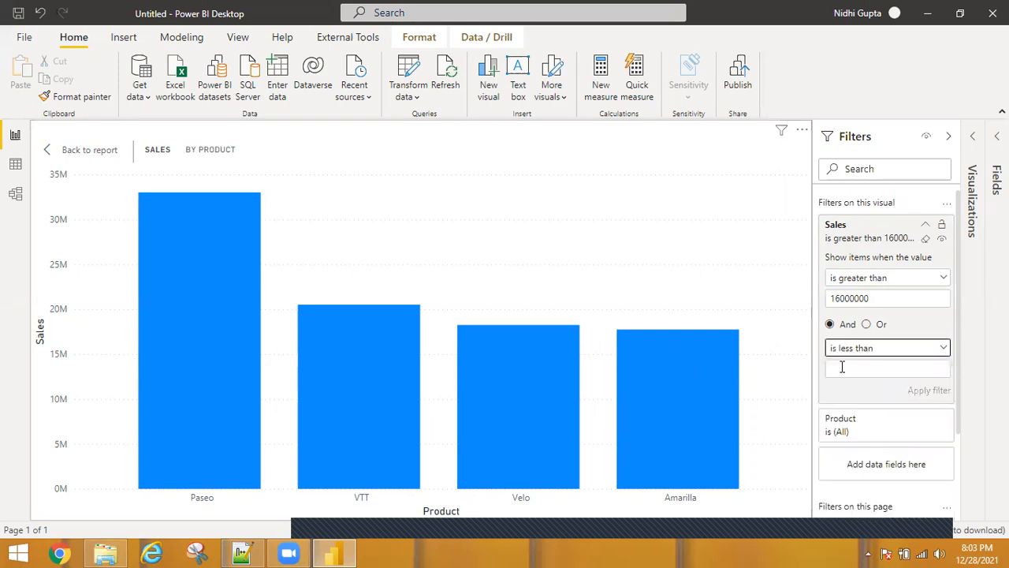
left_click(843, 368)
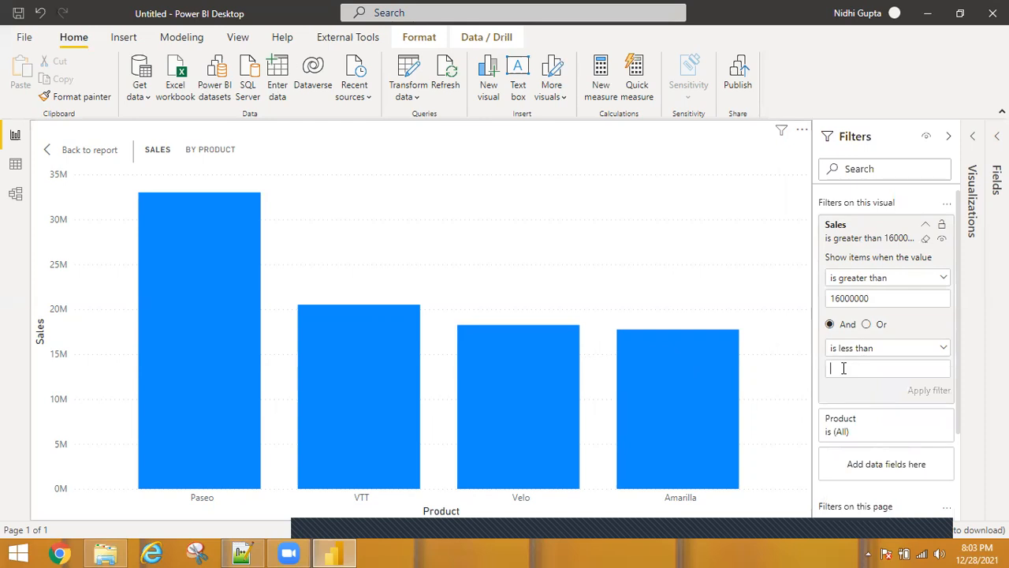
type("25000000")
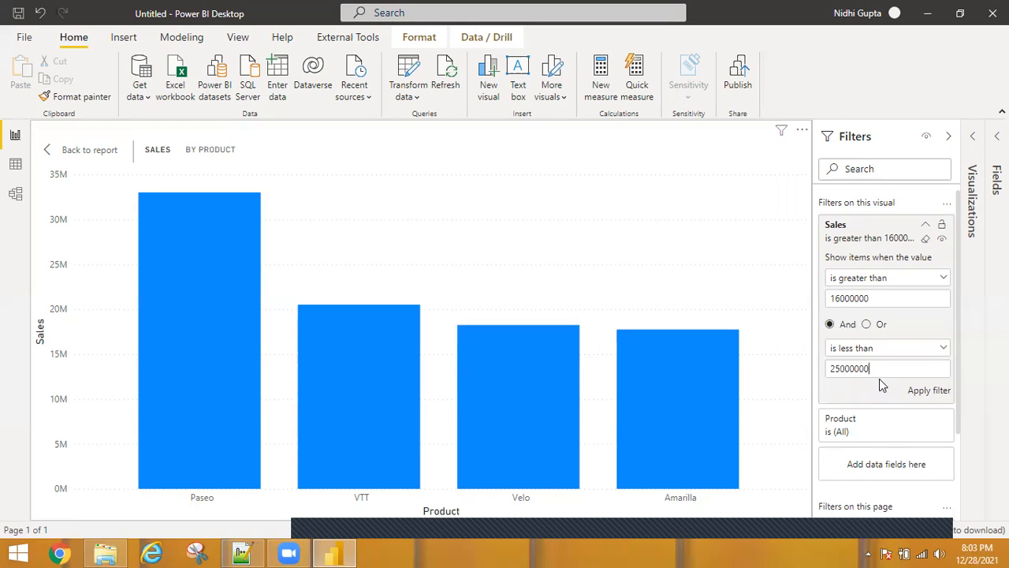
left_click(924, 392)
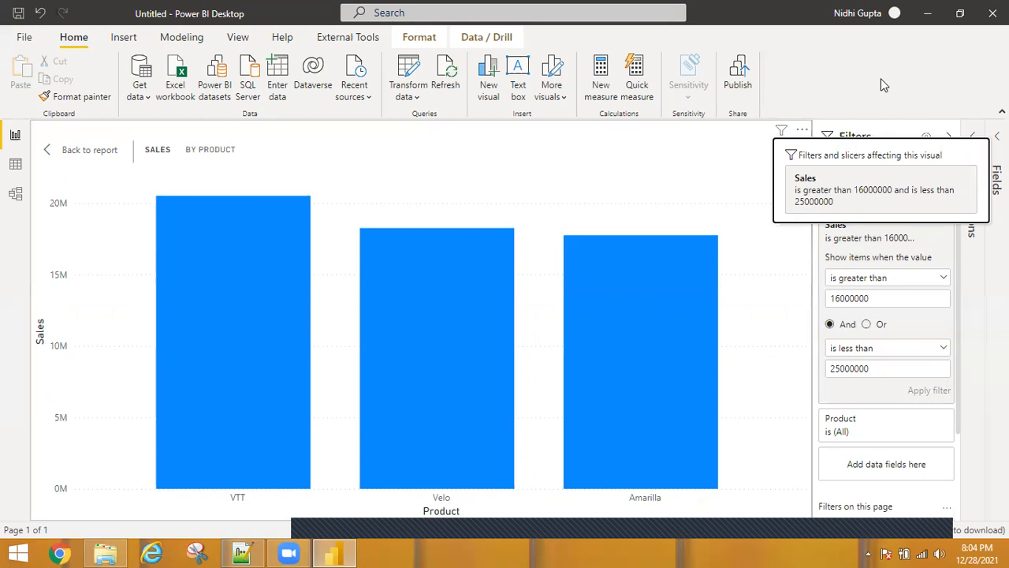
Clear the Sales filter and apply it again as is less than 16000000
left_click(926, 239)
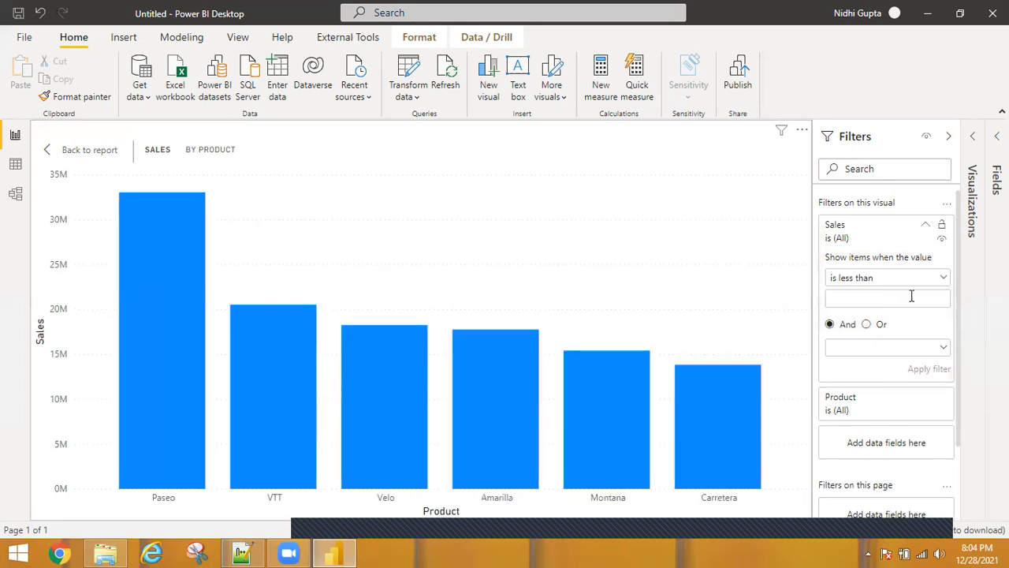
type("16000000")
left_click(919, 373)
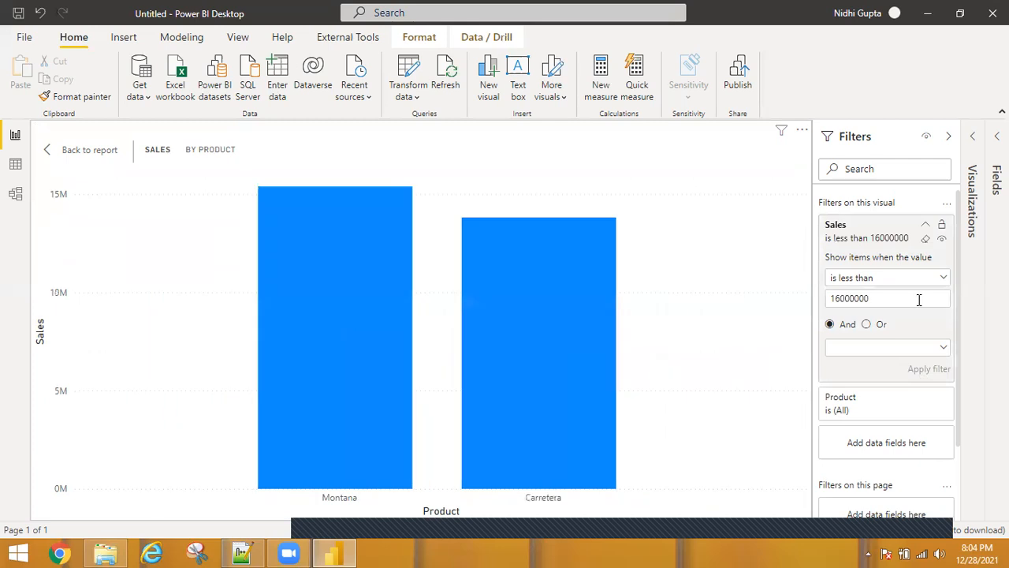
Clear the Sales filter, collapse its card and expand the Product filter card
left_click(925, 240)
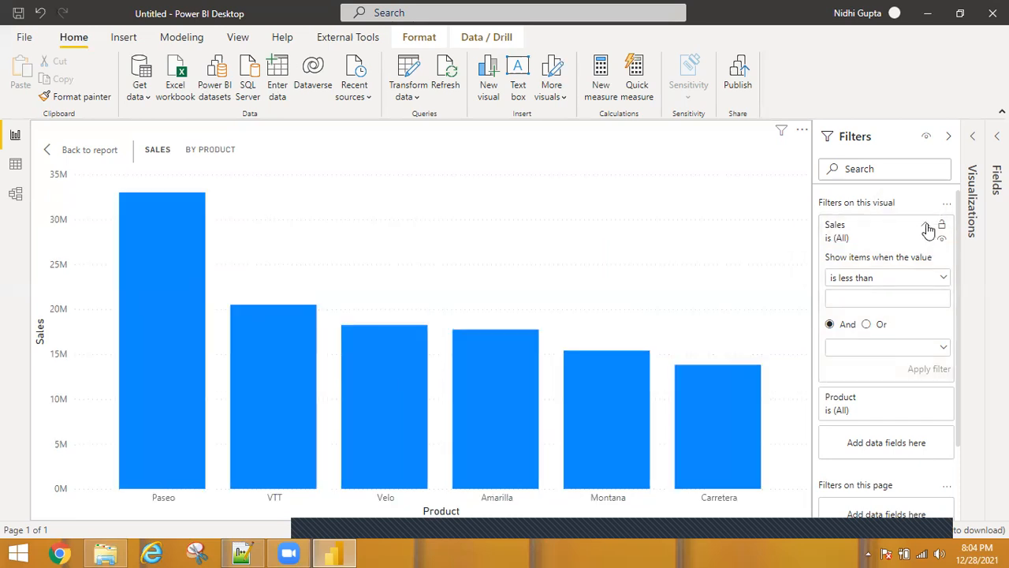
left_click(927, 228)
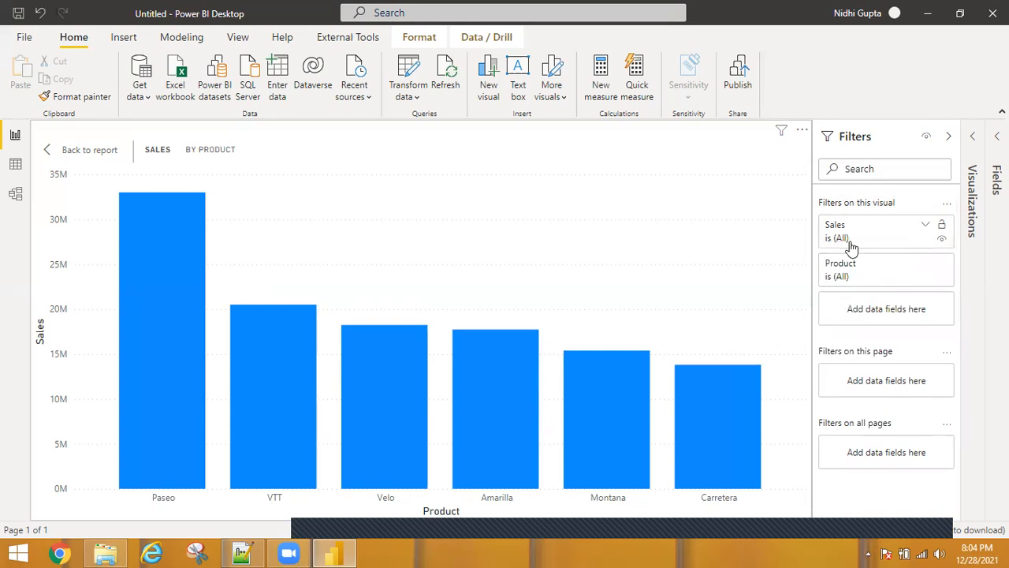
left_click(909, 270)
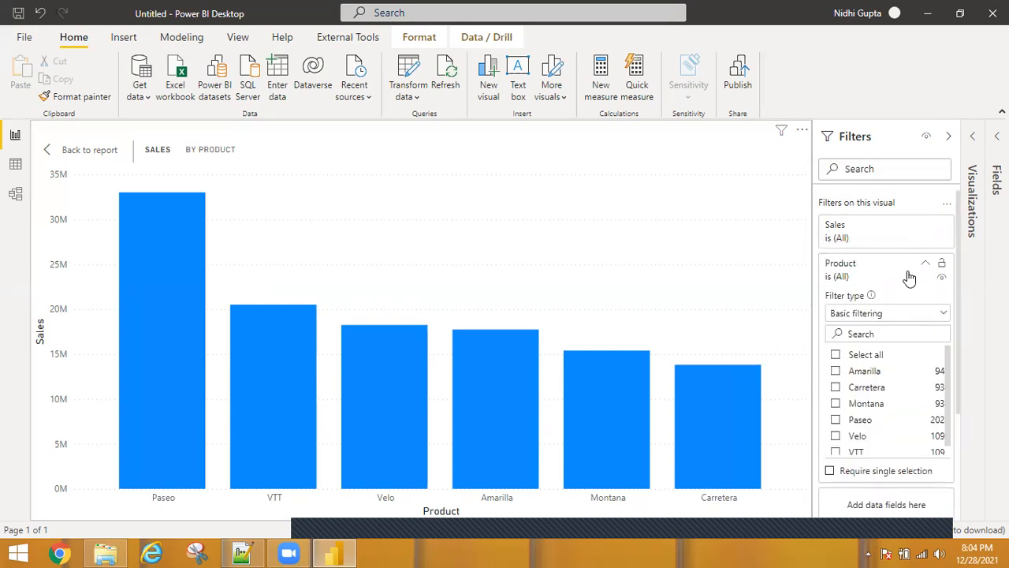
left_click(937, 314)
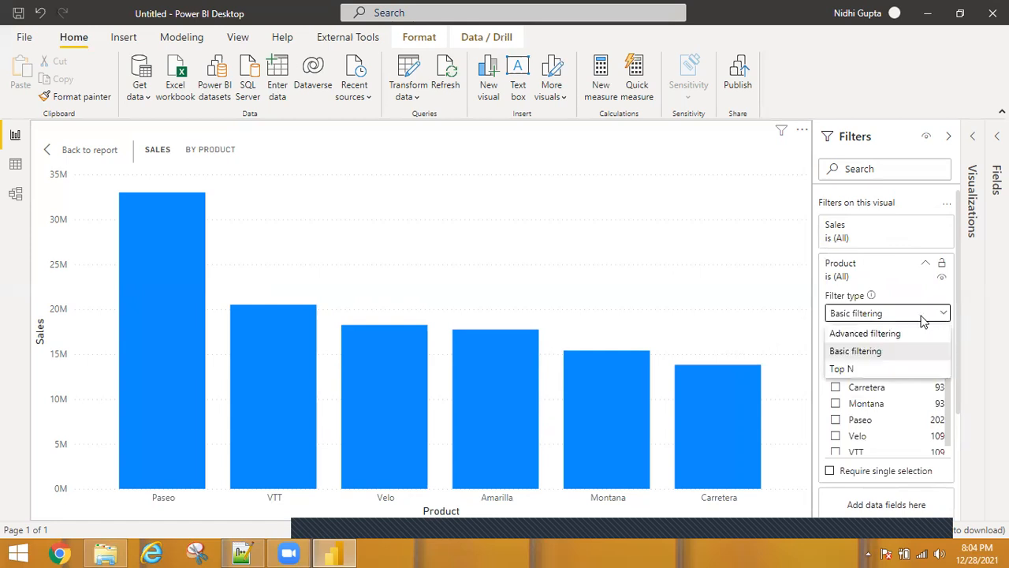
left_click(908, 298)
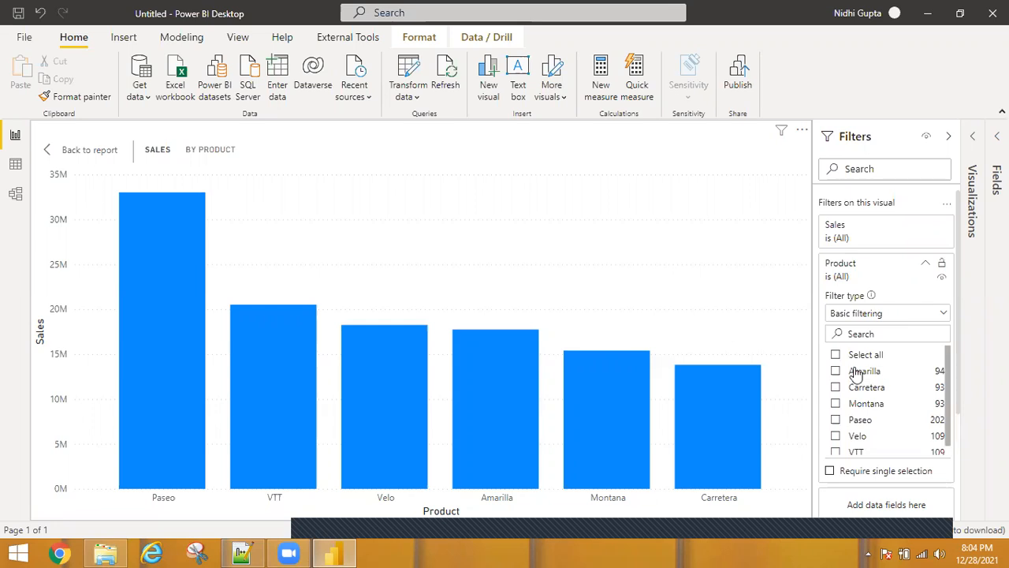
Filter Product with basic filtering to Amarilla, Carretera, Montana and Paseo
left_click(837, 376)
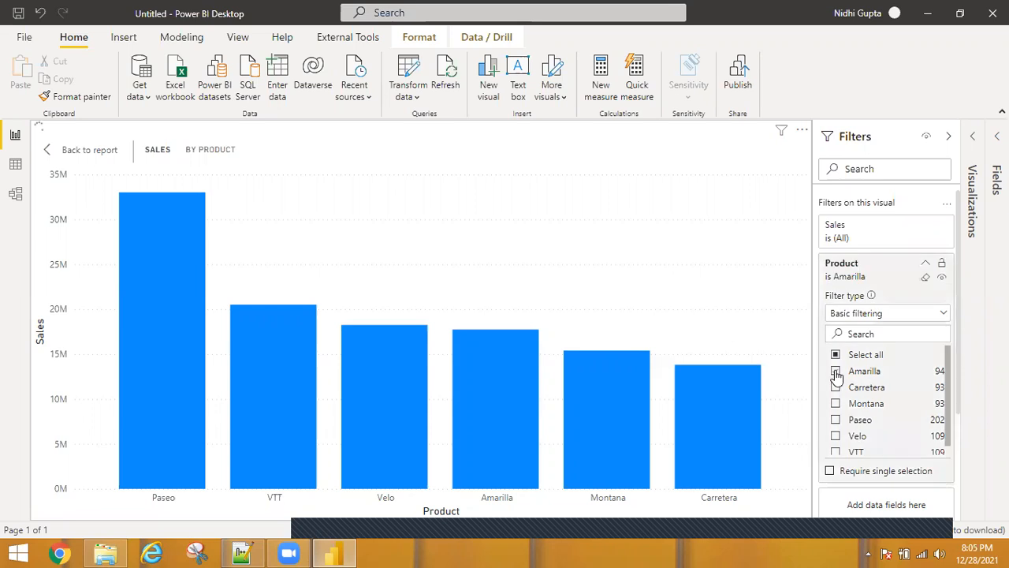
left_click(837, 388)
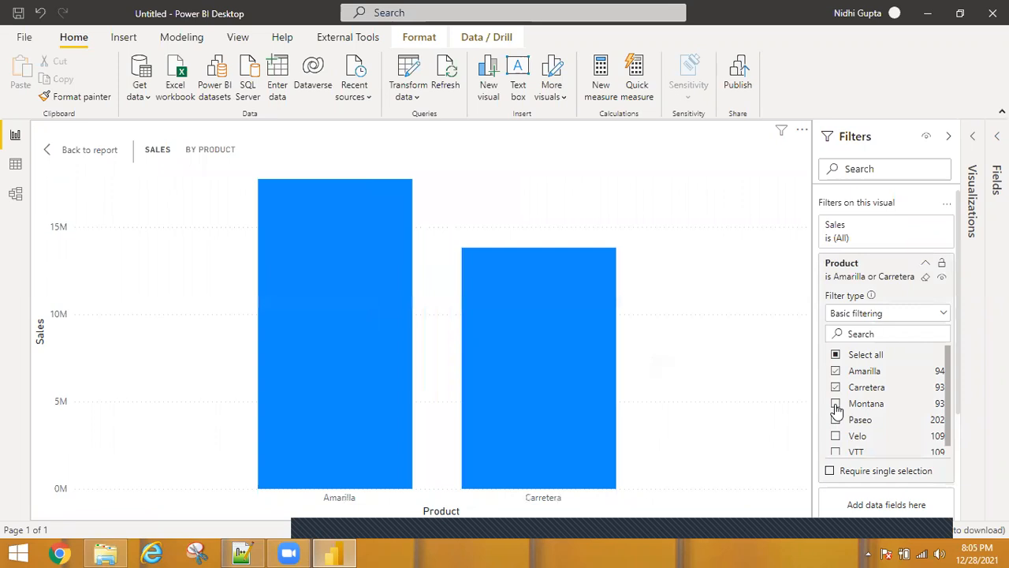
left_click(837, 404)
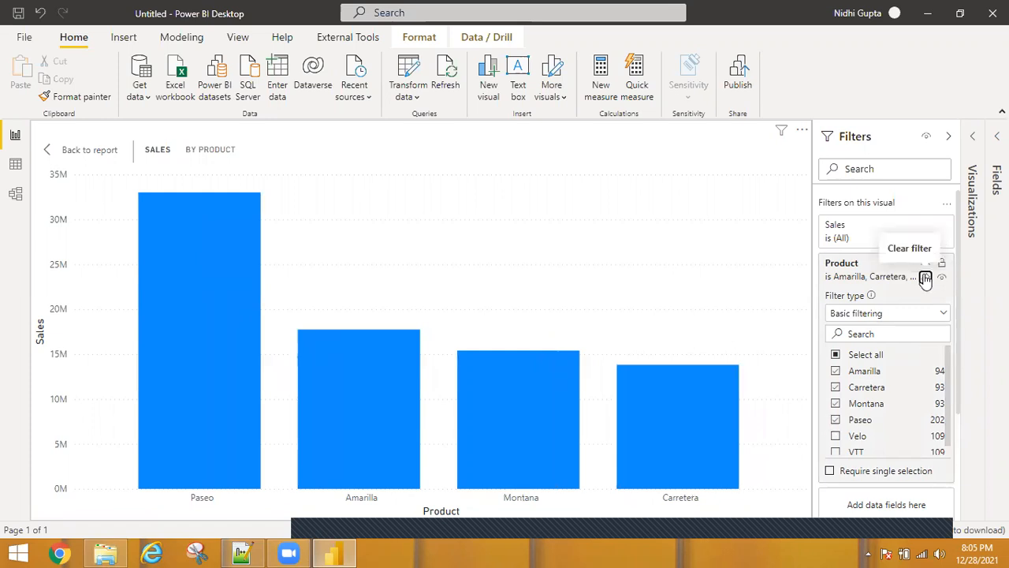
Clear the Product filter and switch its filter type to Advanced filtering
left_click(926, 278)
left_click(944, 315)
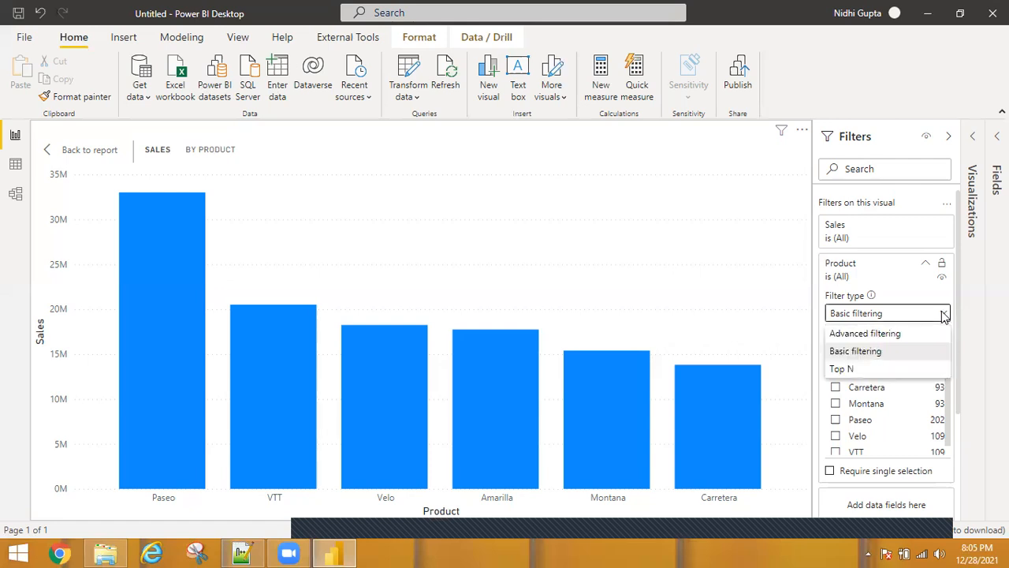
left_click(881, 334)
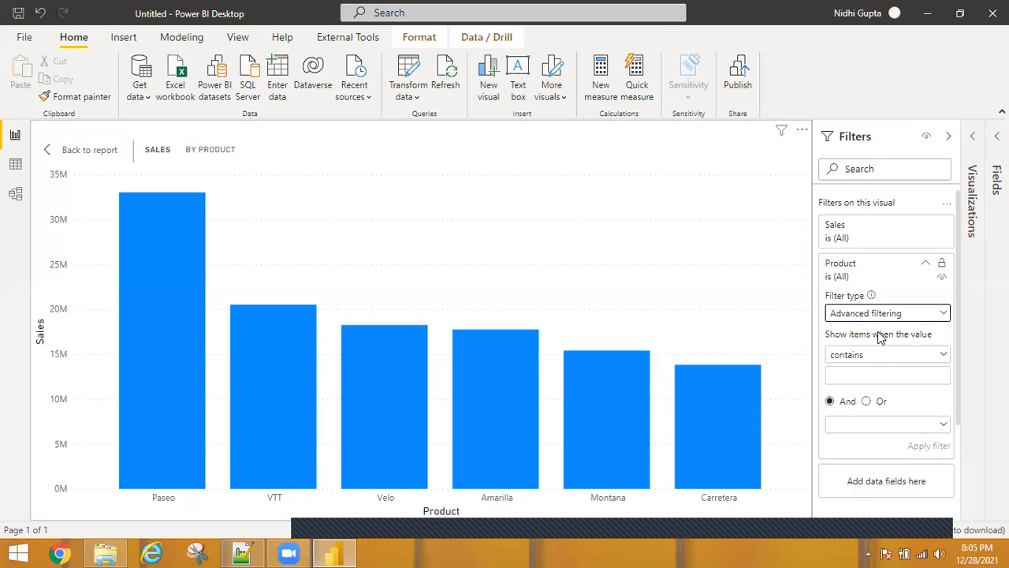
Set the Product filter to show items that start with V and apply it
left_click(936, 355)
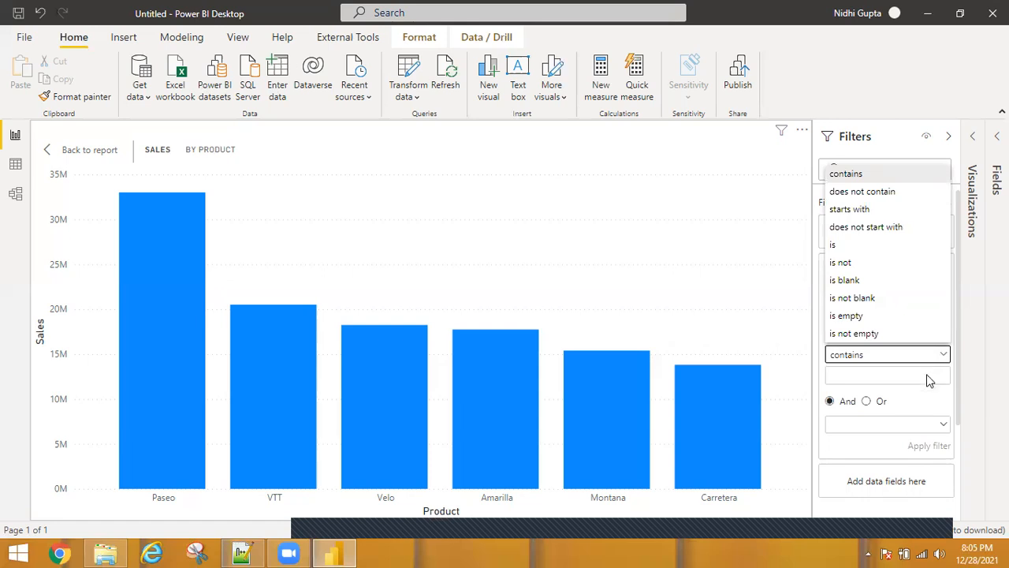
left_click(866, 211)
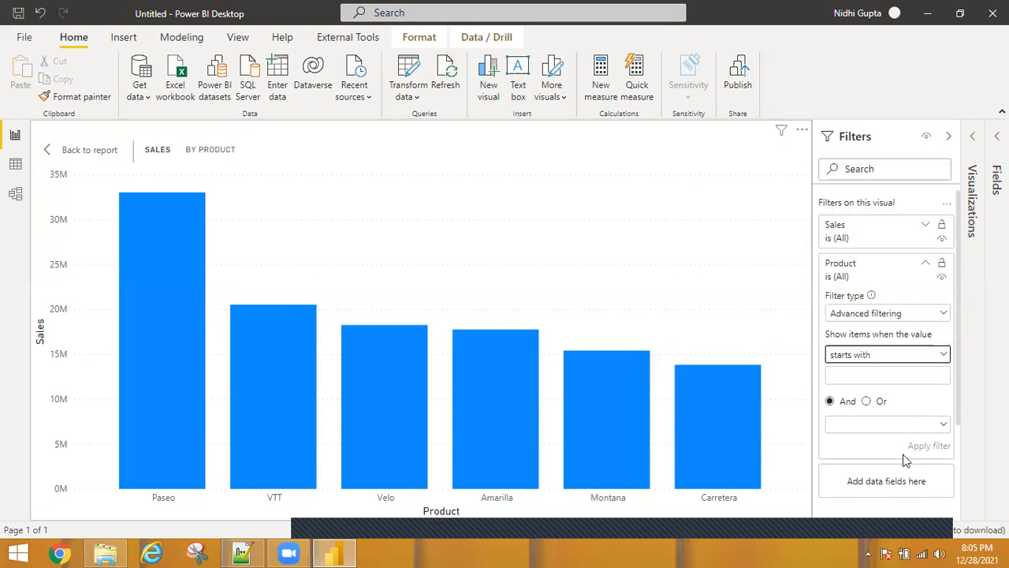
left_click(869, 380)
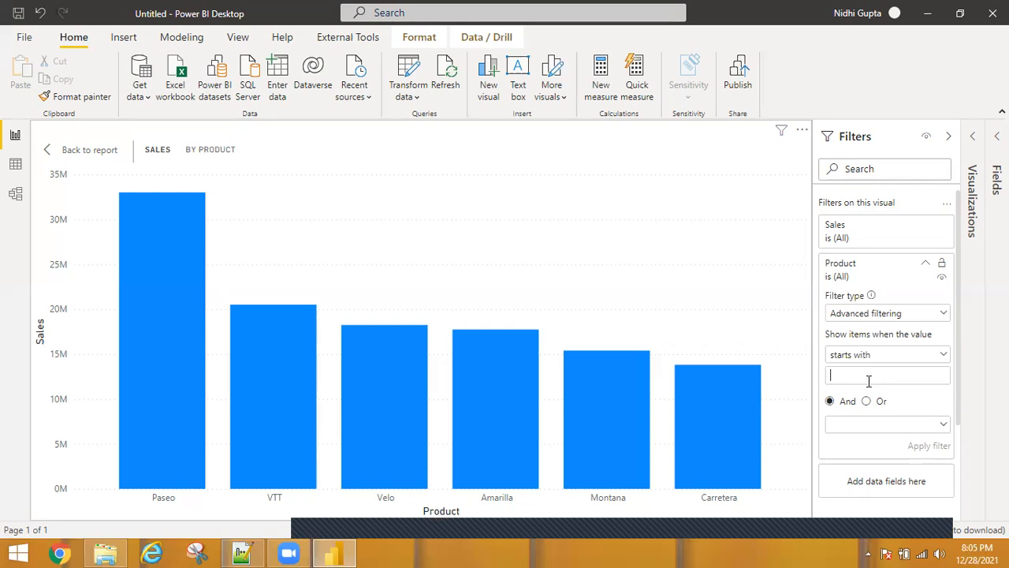
type("V")
left_click(938, 447)
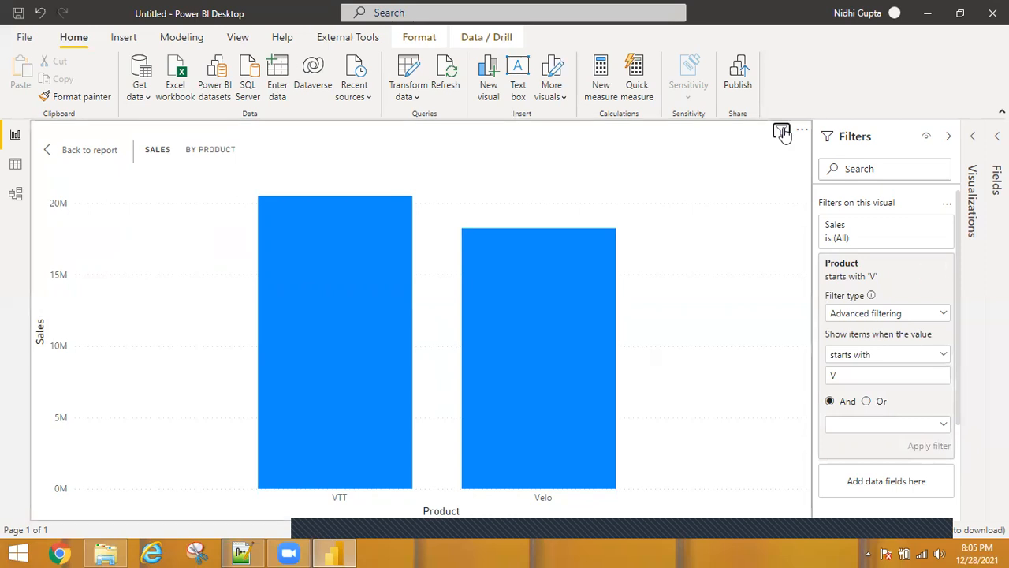
Add a second Product condition, starts with P, and apply the filter
mouse_move(781, 133)
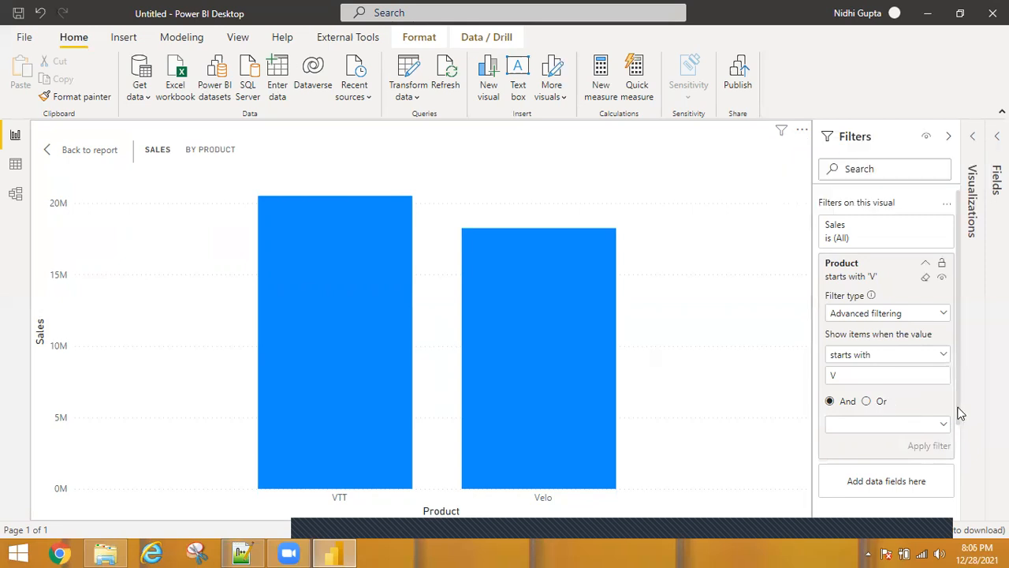
scroll(943, 414, "down", 1)
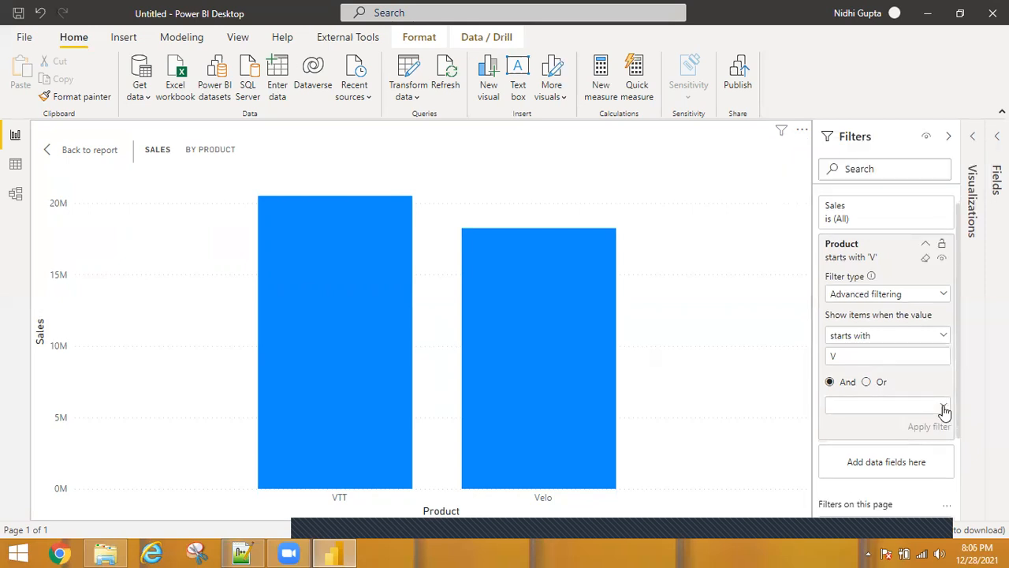
left_click(944, 406)
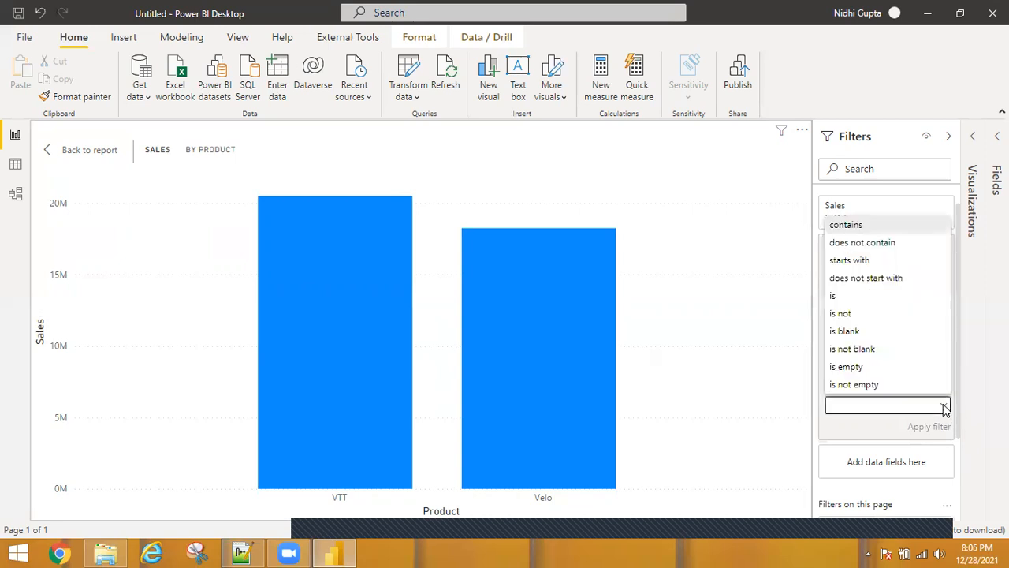
left_click(848, 261)
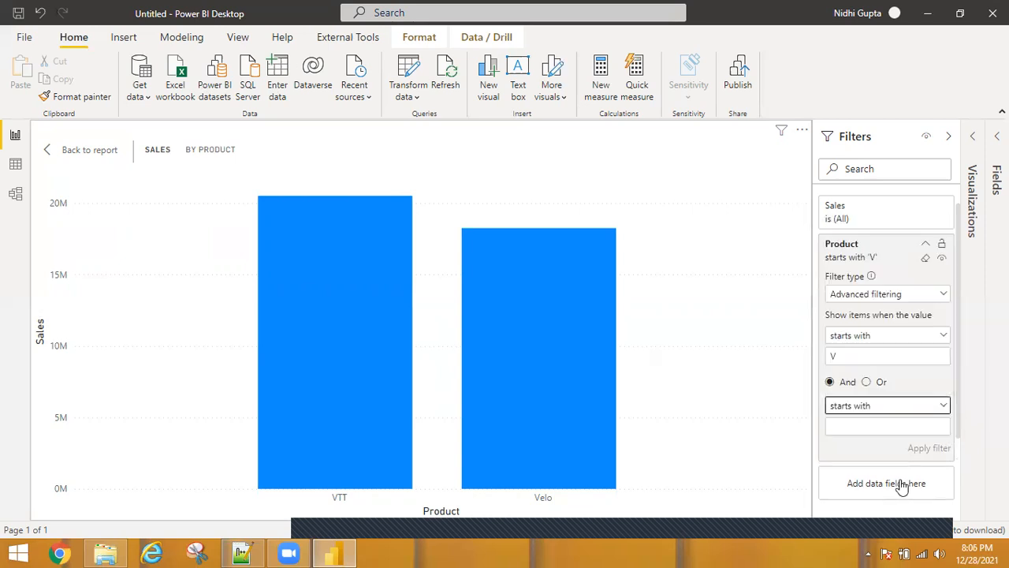
left_click(864, 428)
type("P")
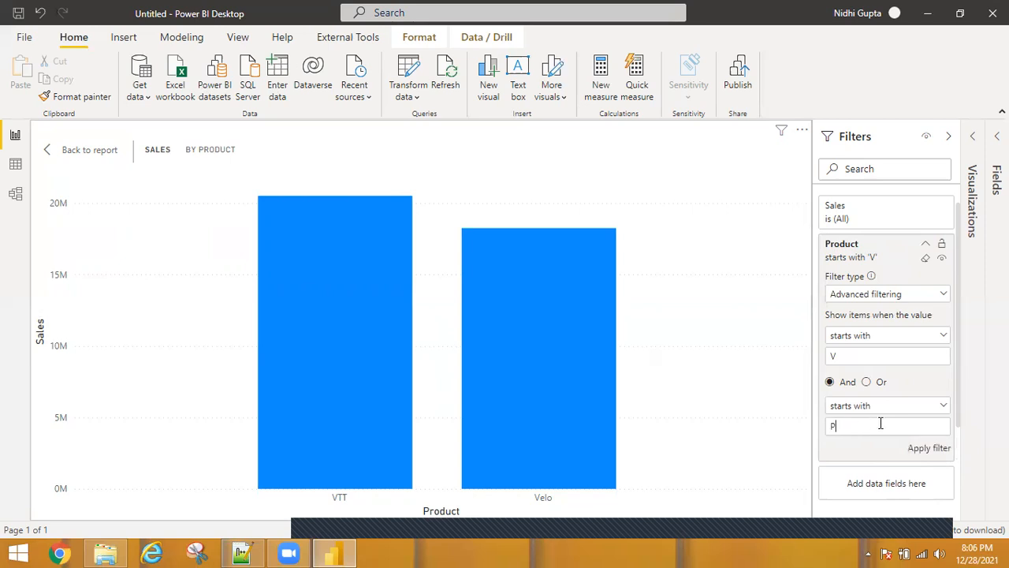
left_click(919, 449)
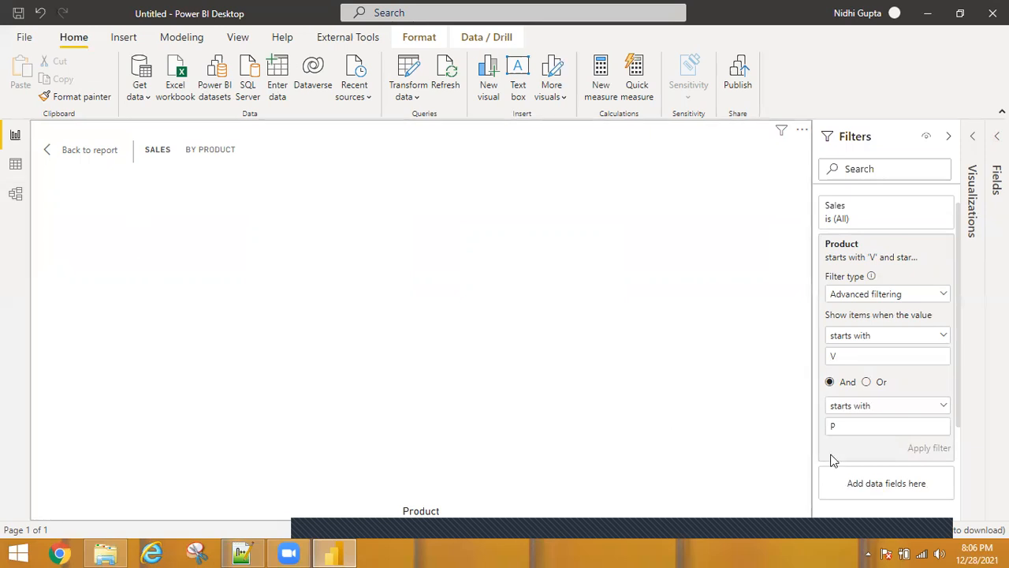
Join the two Product conditions with Or and apply the filter again
left_click(867, 383)
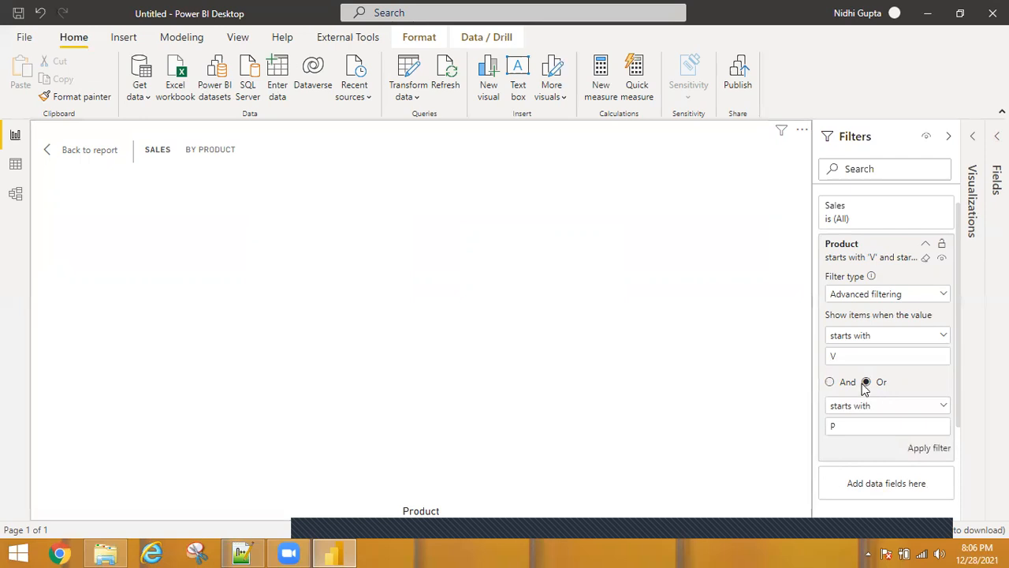
left_click(936, 456)
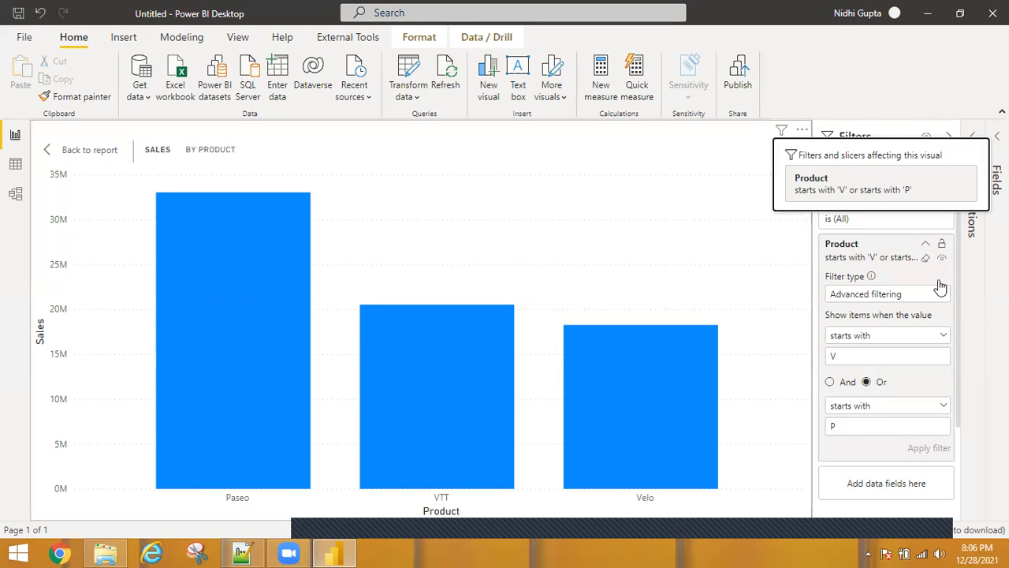
Clear the Product filter and change its filter type to Top N
left_click(927, 259)
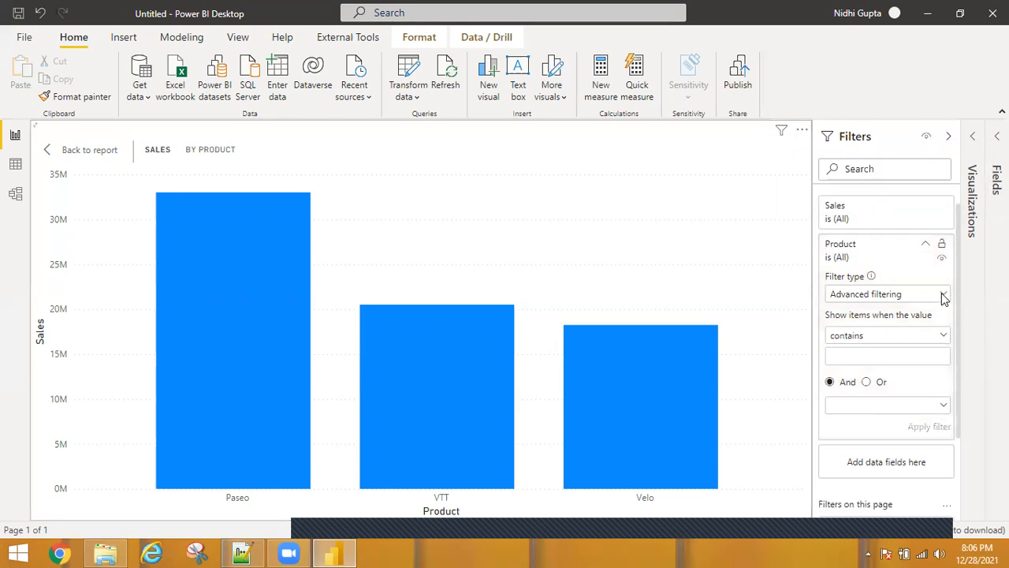
left_click(943, 295)
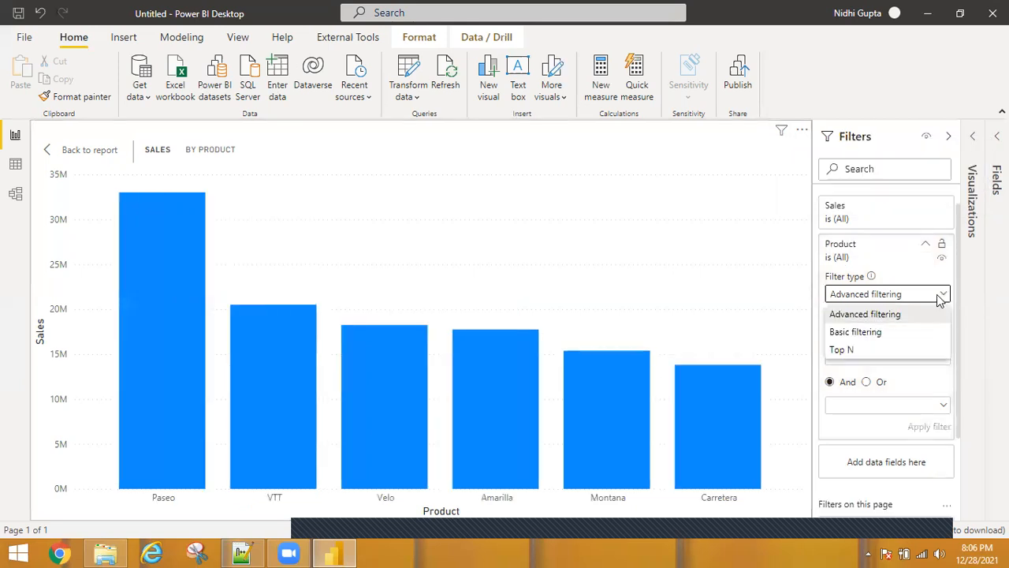
left_click(843, 350)
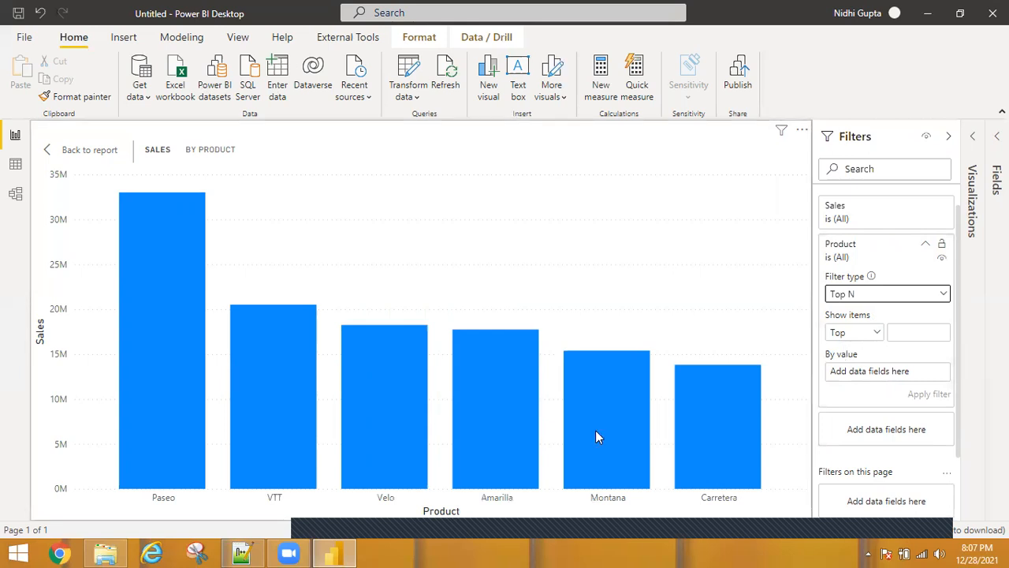
Inspect the sales values of the Montana and Velo columns
mouse_move(596, 432)
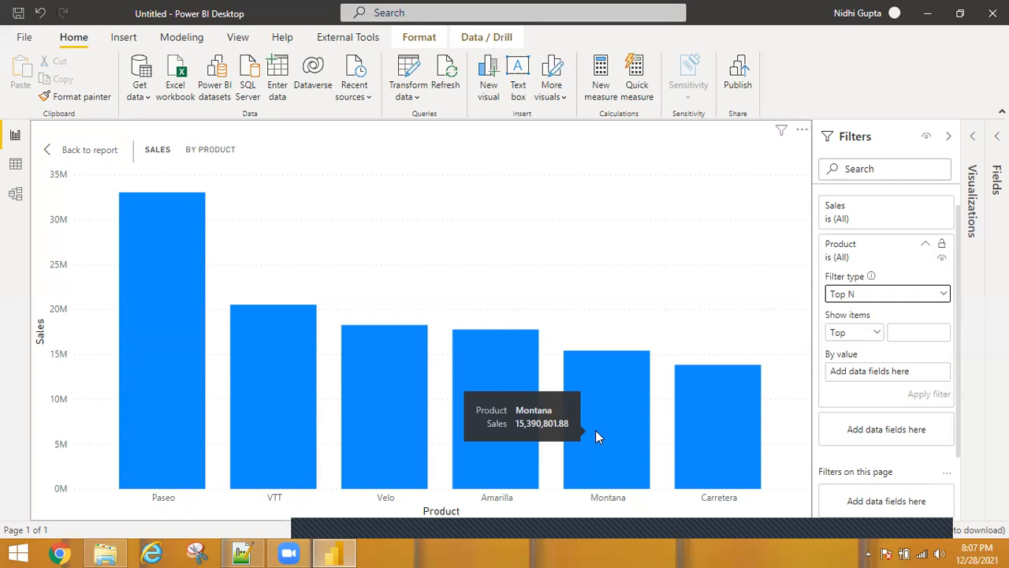
mouse_move(376, 349)
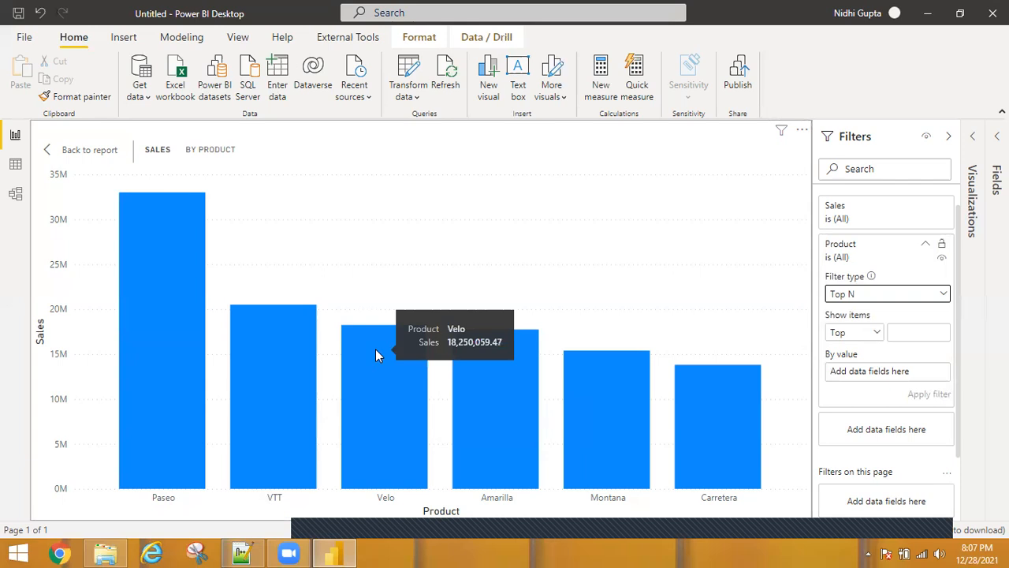
Configure the Product Top N filter to show the top 3 items by Sales and apply it
mouse_move(152, 305)
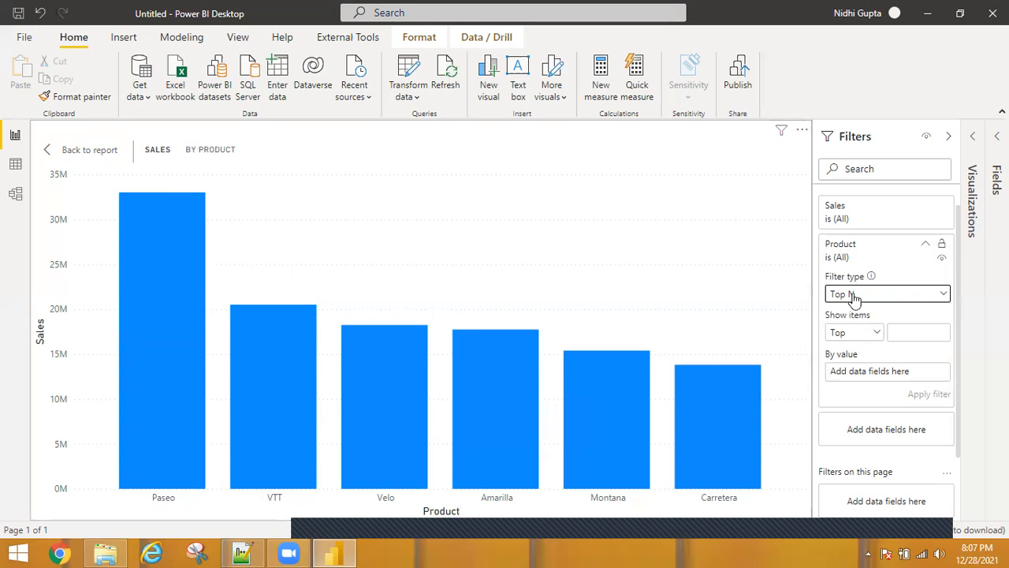
left_click(898, 334)
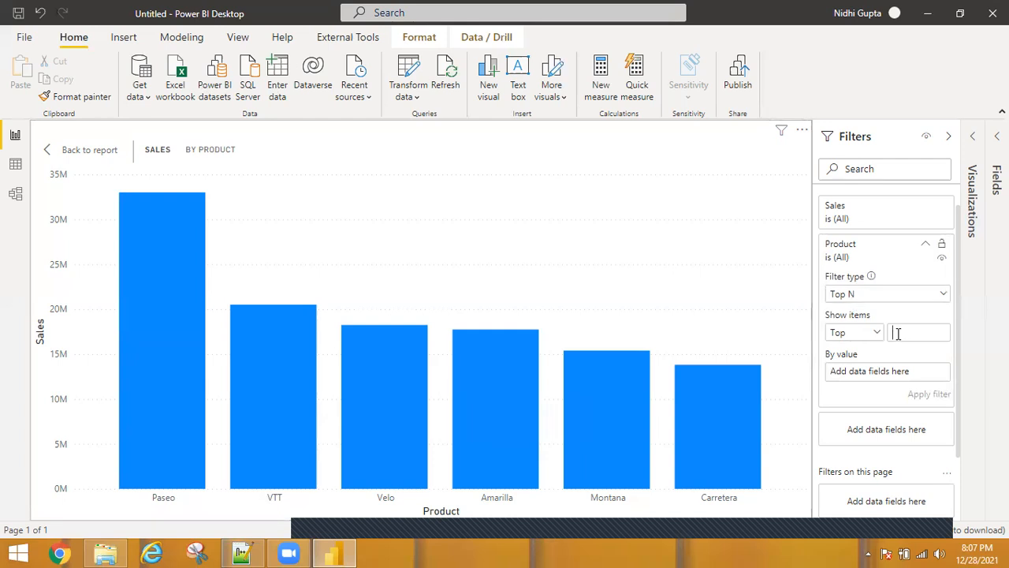
type("3")
left_click(997, 180)
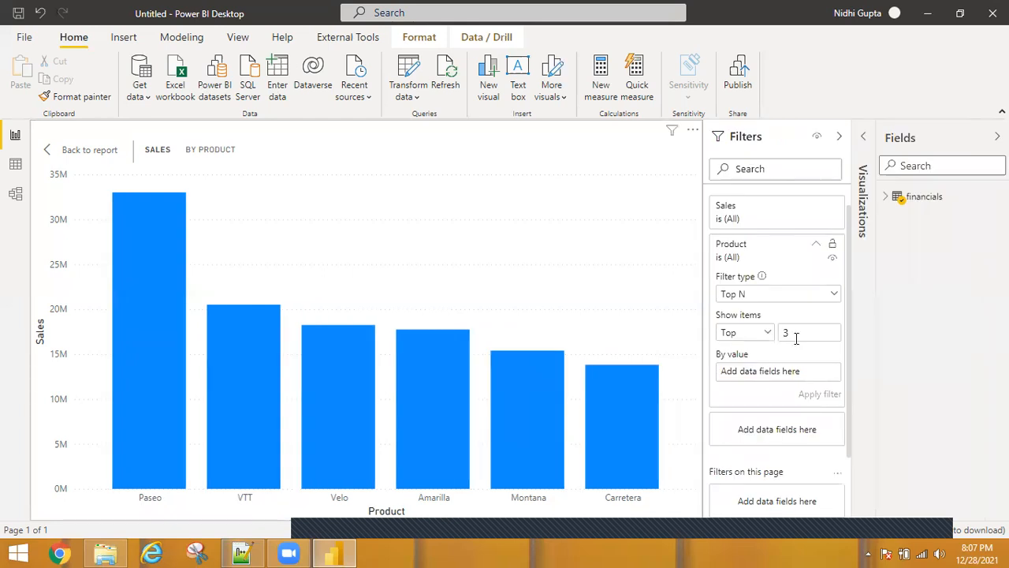
left_click(884, 197)
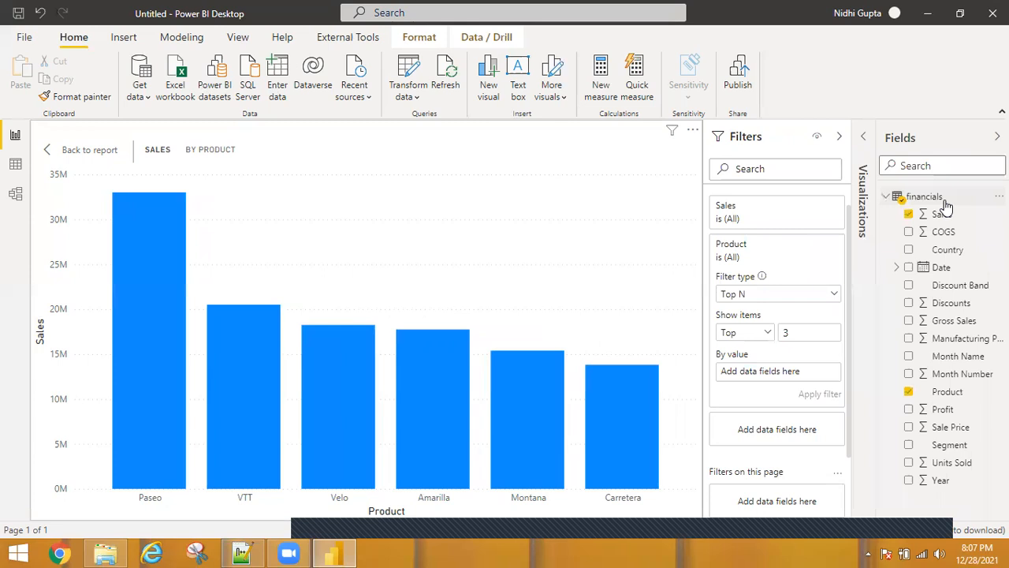
left_click_drag(940, 214, 764, 378)
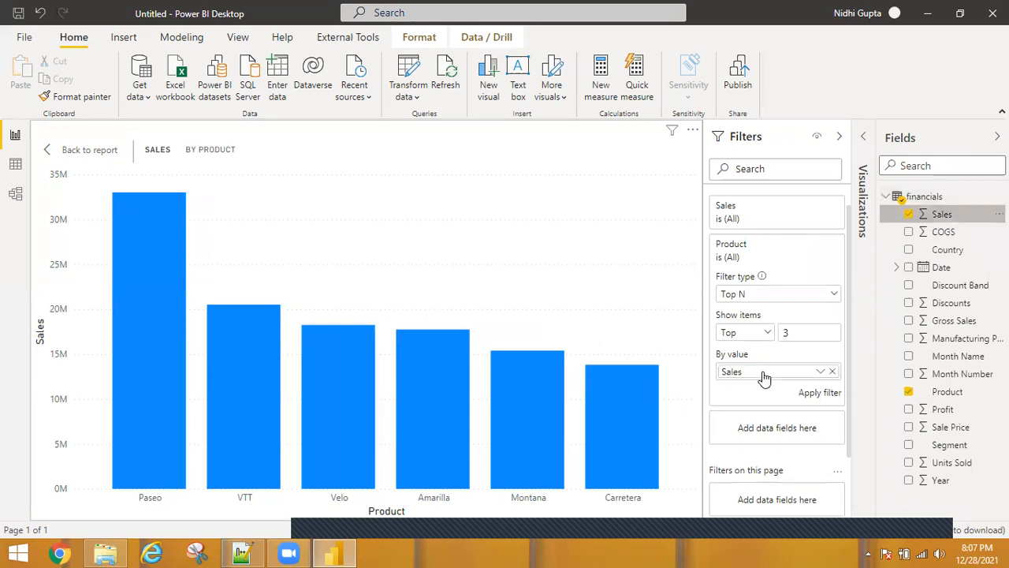
left_click(821, 373)
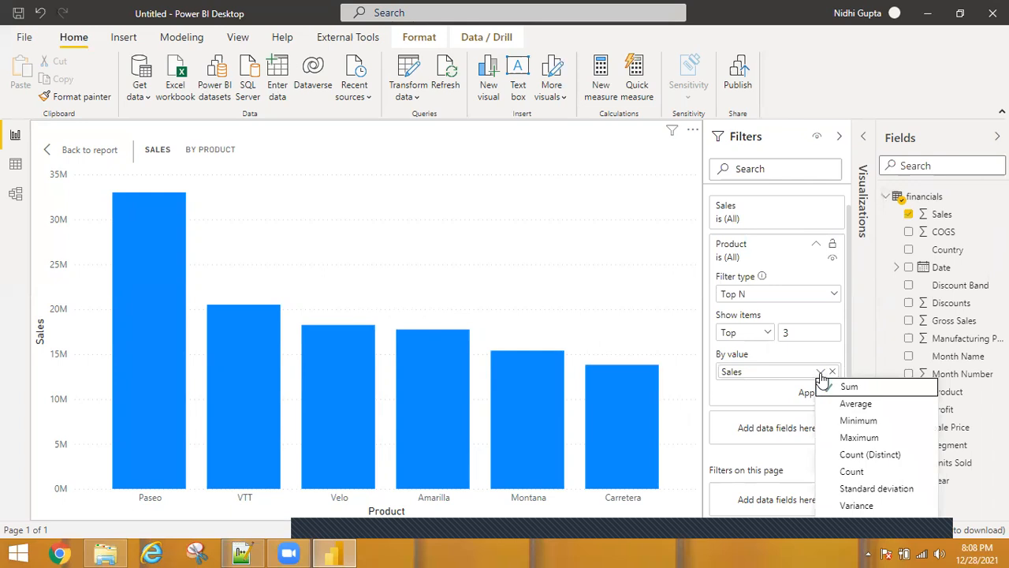
left_click(761, 395)
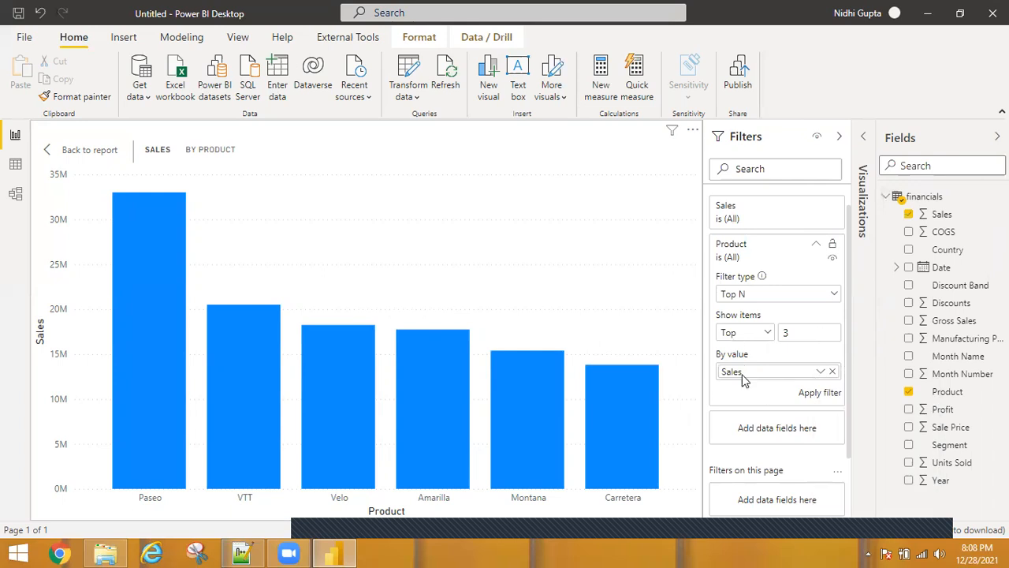
left_click(819, 398)
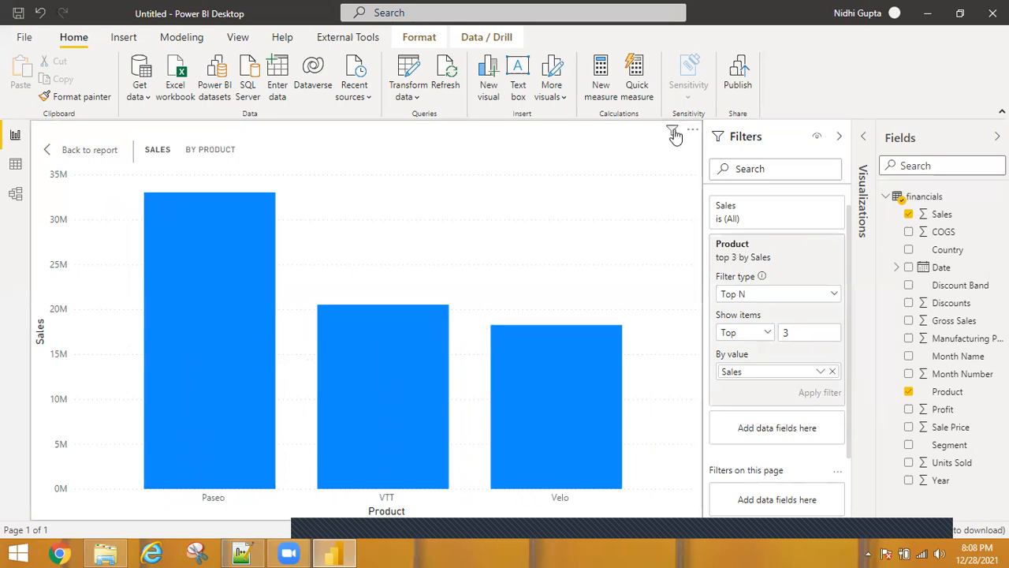
Change the Top N filter to show the bottom 3 items and apply it
mouse_move(674, 135)
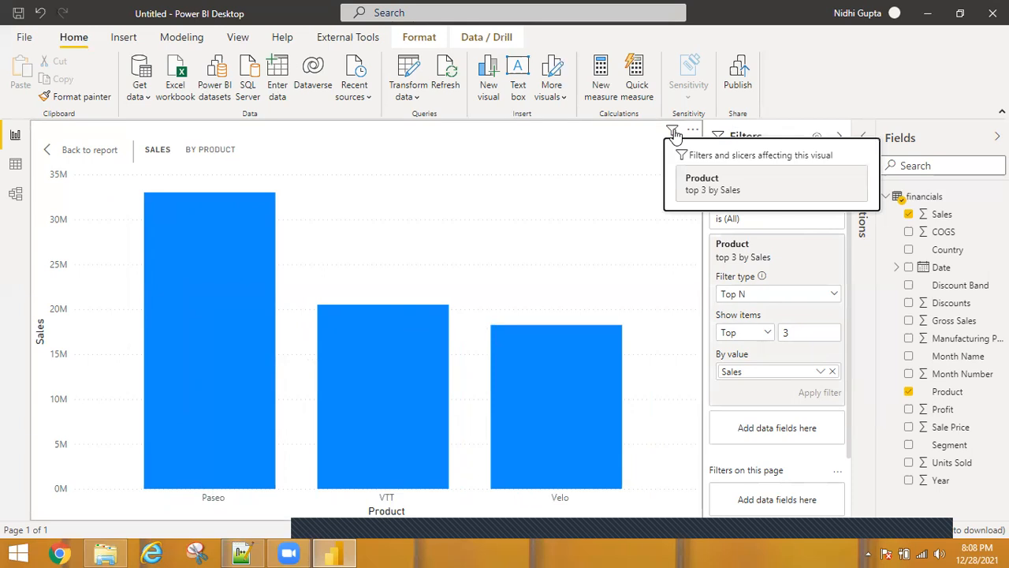
left_click(769, 337)
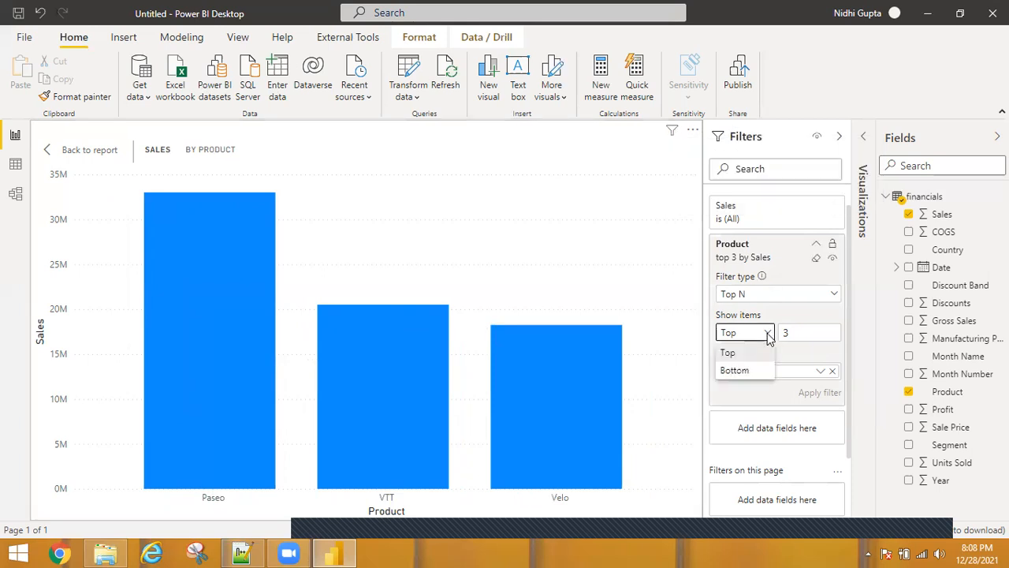
left_click(747, 376)
left_click(819, 394)
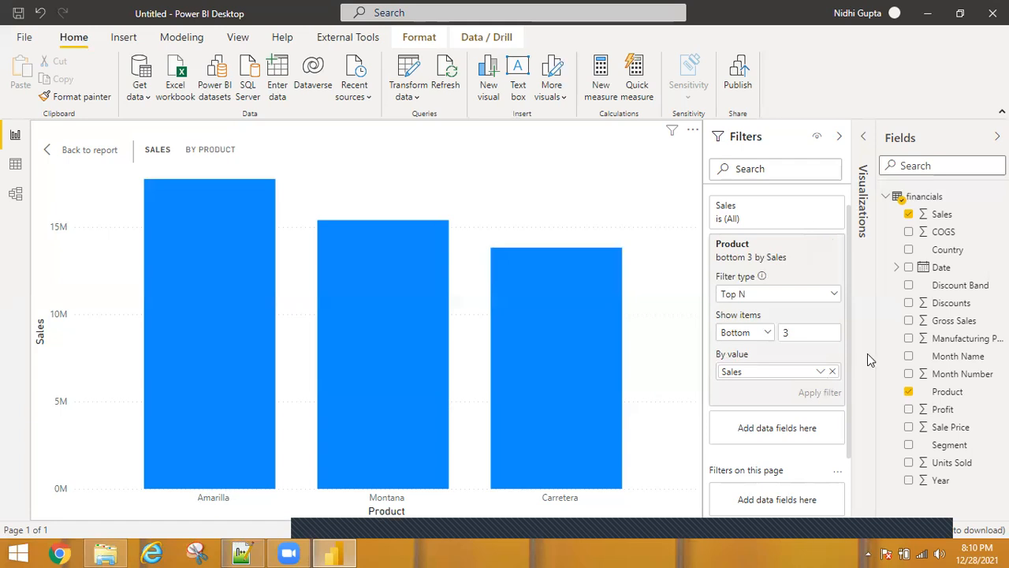
Clear the Product Top N filter and collapse its filter card
scroll(842, 387, "down", 2)
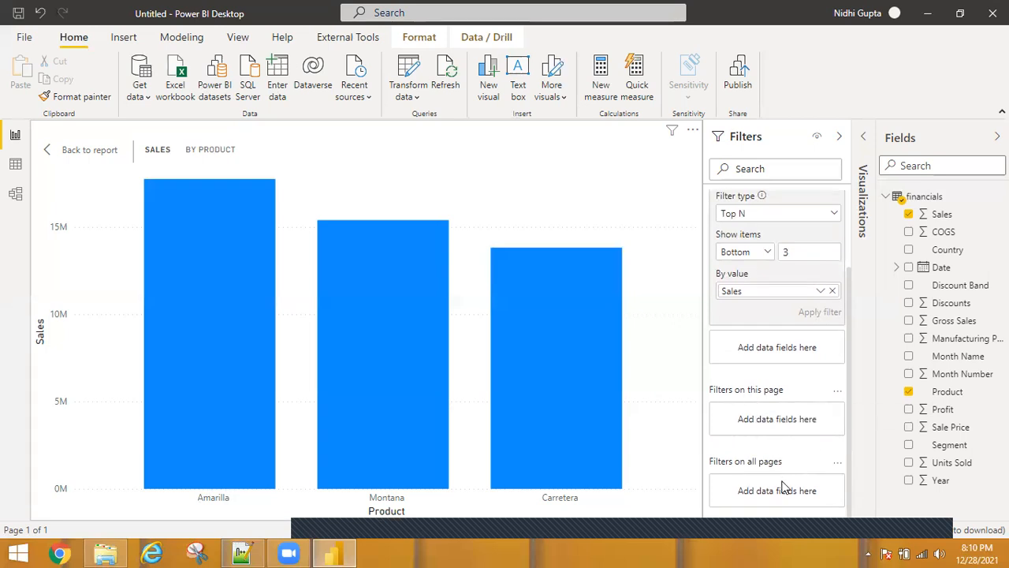
left_click_drag(851, 292, 851, 227)
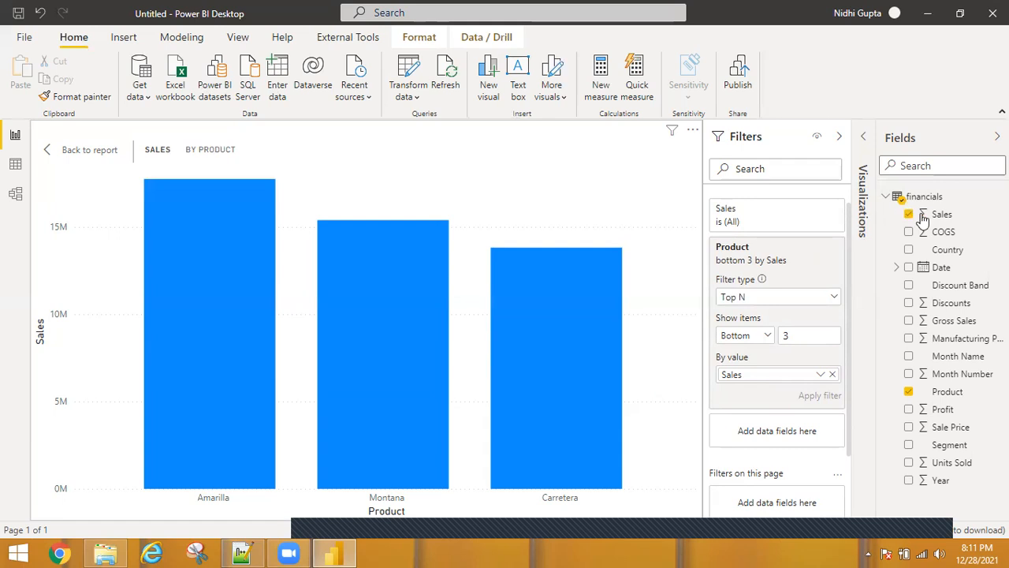
left_click(816, 262)
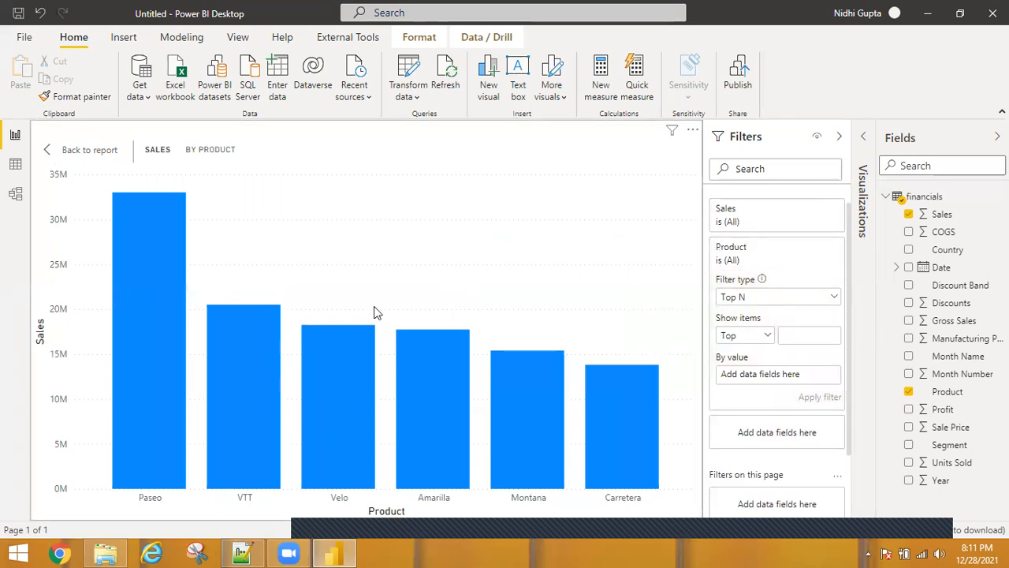
left_click(817, 248)
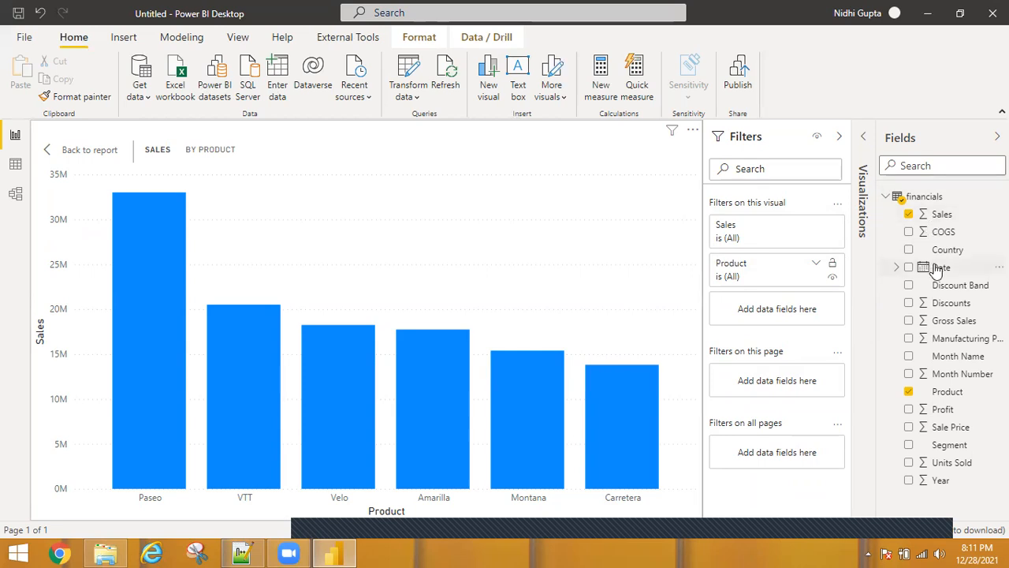
Add Date as a visual-level filter and tick several dates with basic filtering
left_click_drag(931, 271, 773, 310)
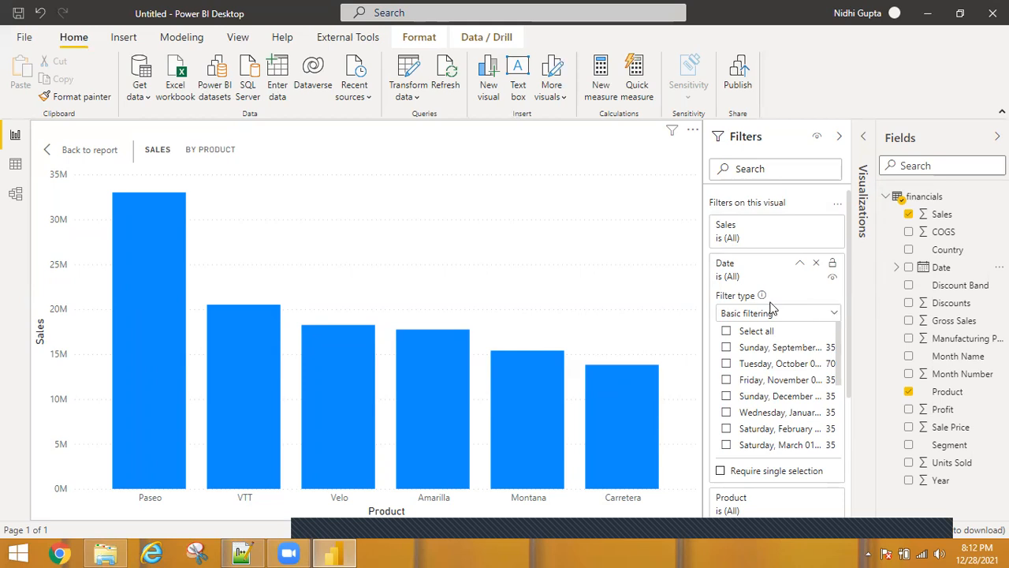
left_click(726, 429)
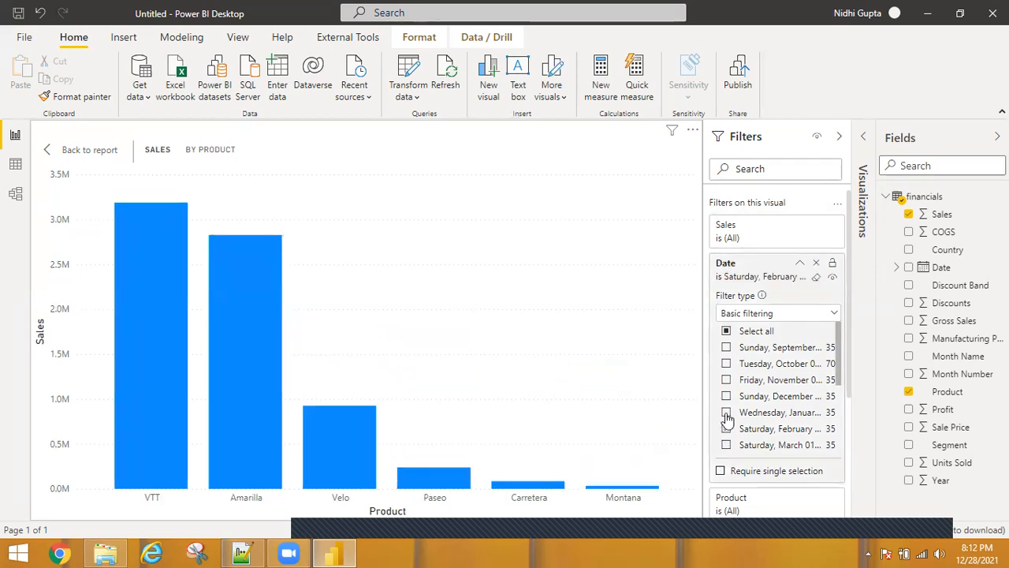
left_click(727, 412)
left_click(726, 396)
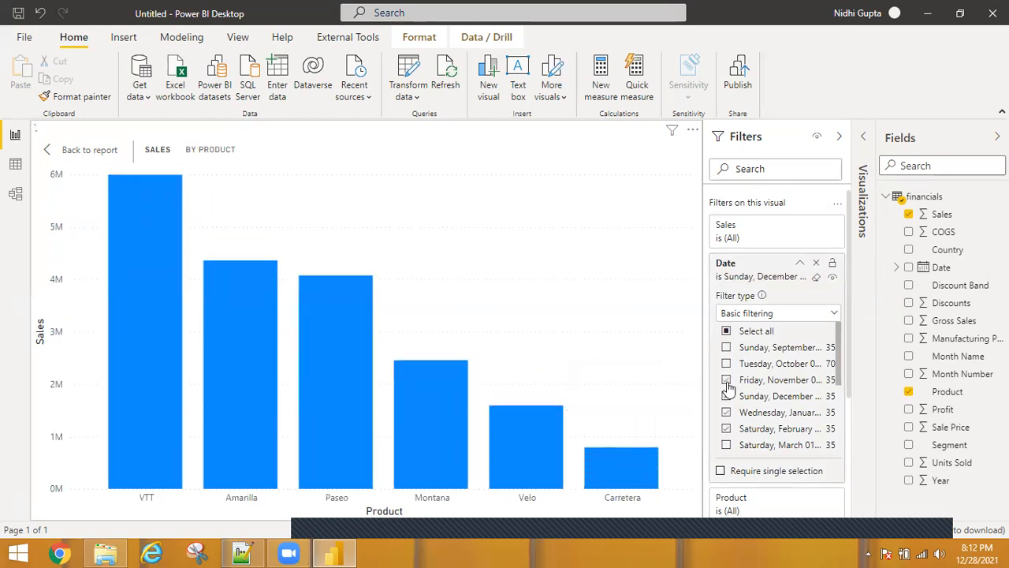
left_click(726, 380)
left_click(726, 365)
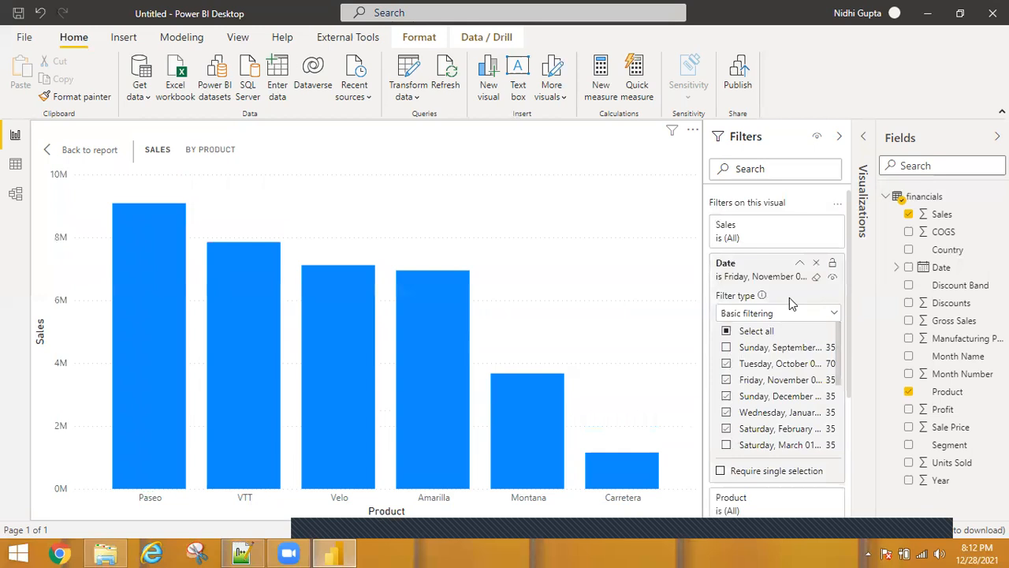
Clear the Date filter's selected dates and switch its filter type to Advanced filtering
left_click(817, 278)
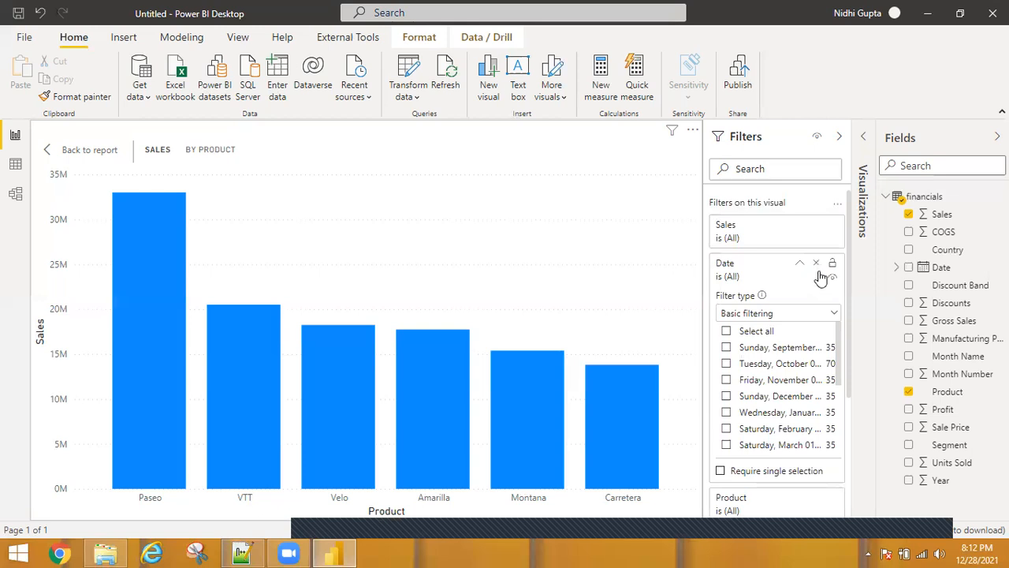
left_click(821, 276)
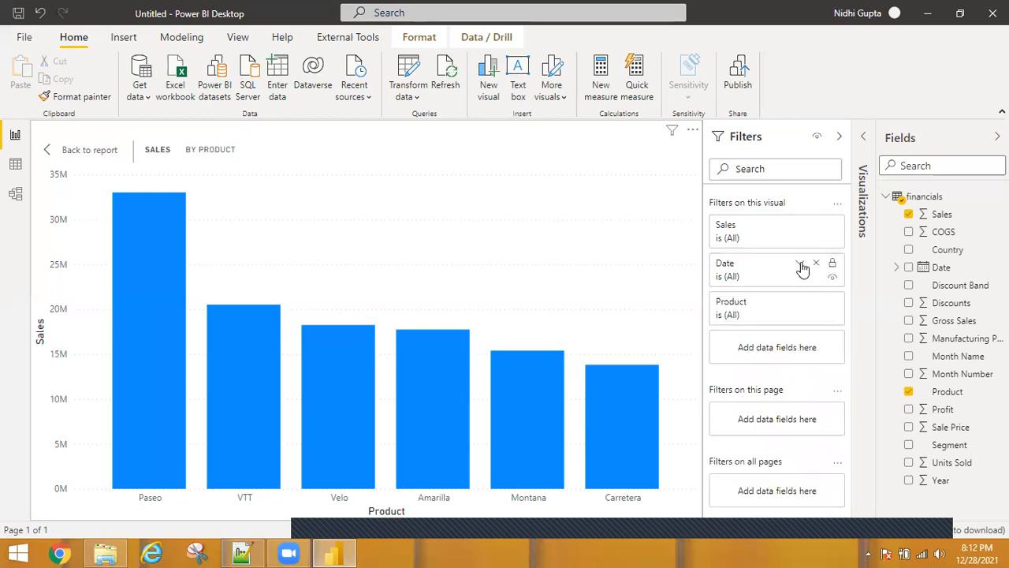
left_click(801, 268)
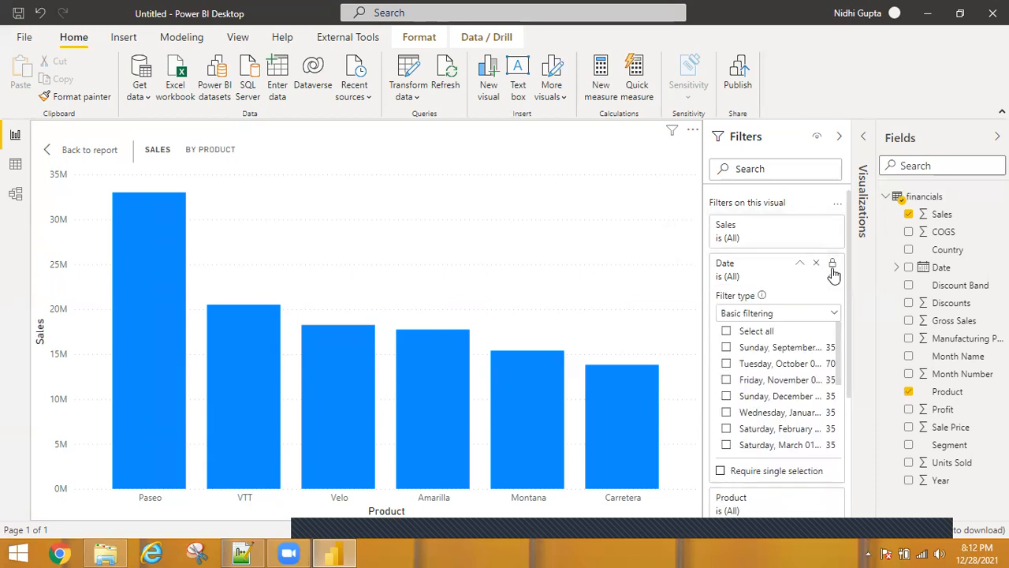
left_click(828, 314)
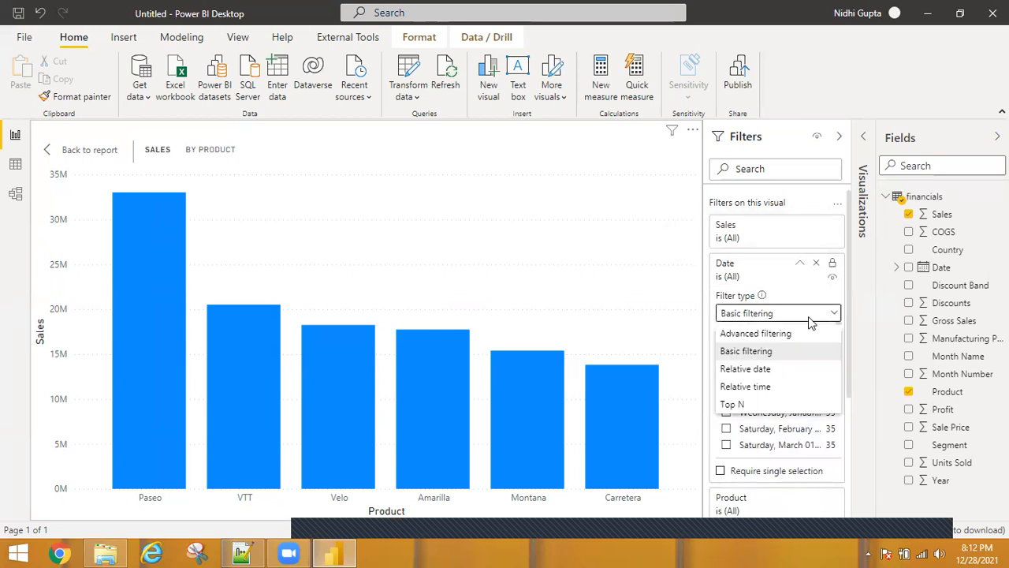
left_click(763, 335)
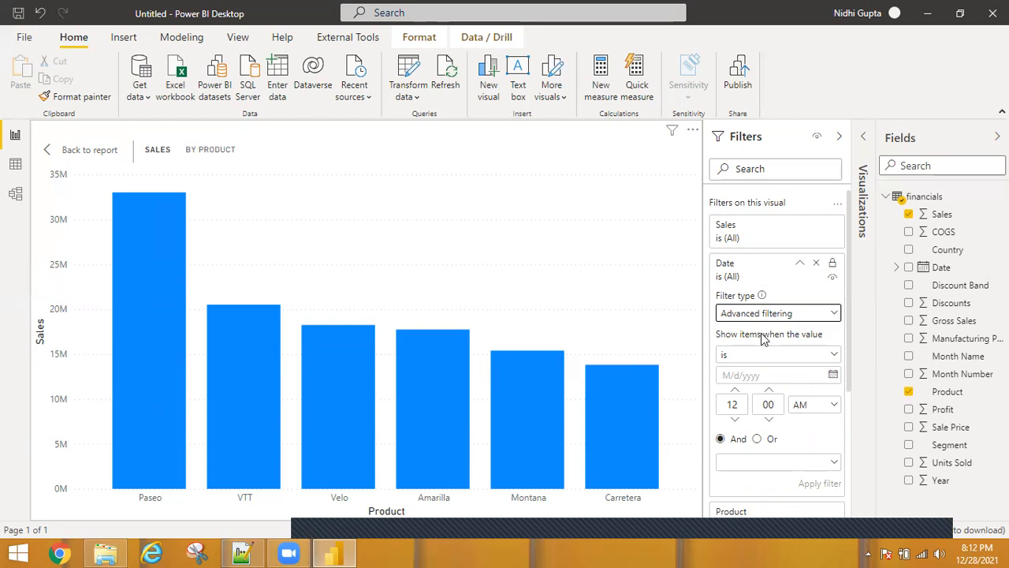
Set the first Date condition to is on or after 1/1/2014
left_click(821, 360)
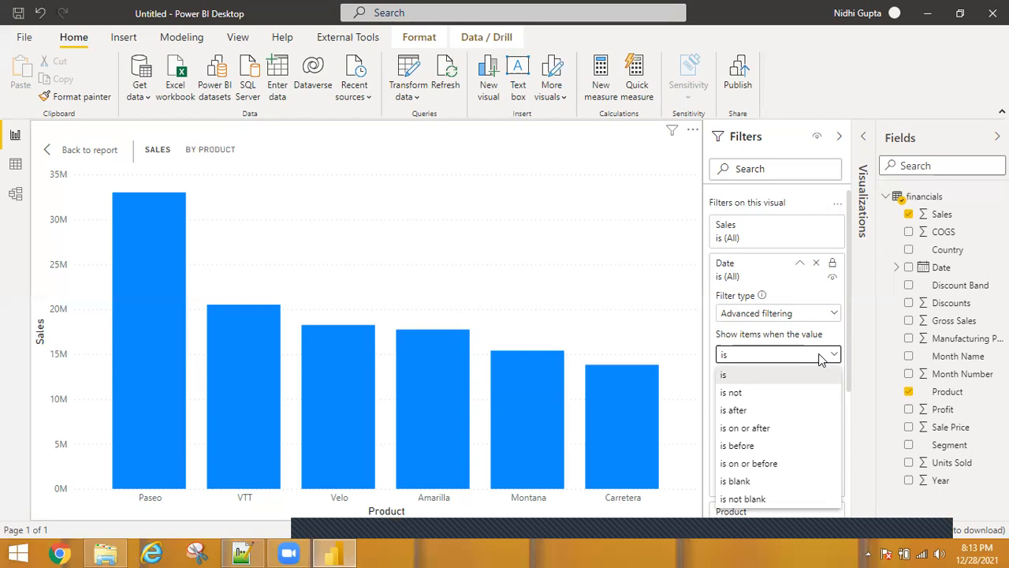
left_click(753, 428)
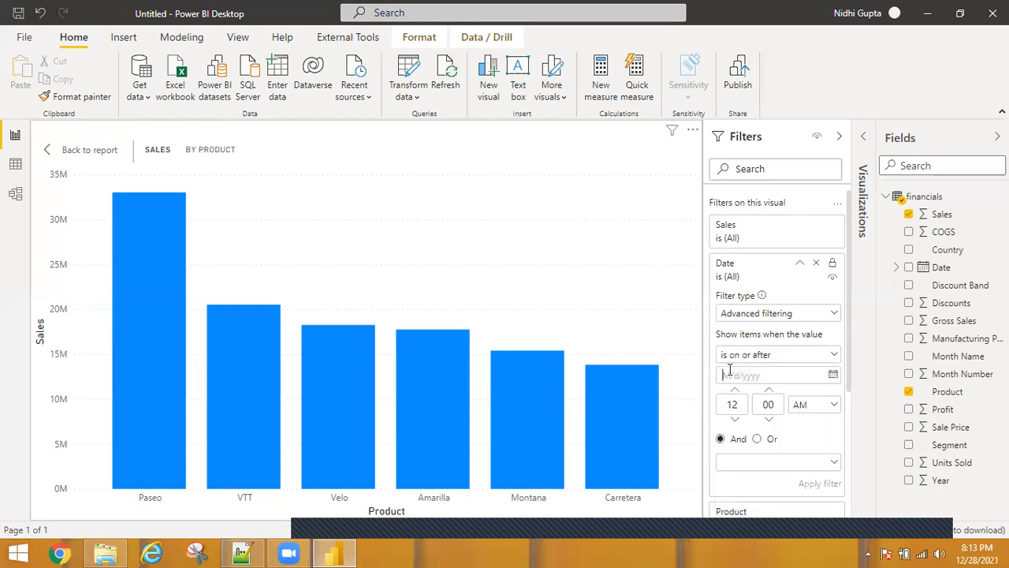
type("1/1/2014")
Add a second Date condition, is on or before 3/31/2014, joined with And, and apply the filter
scroll(842, 391, "down", 1)
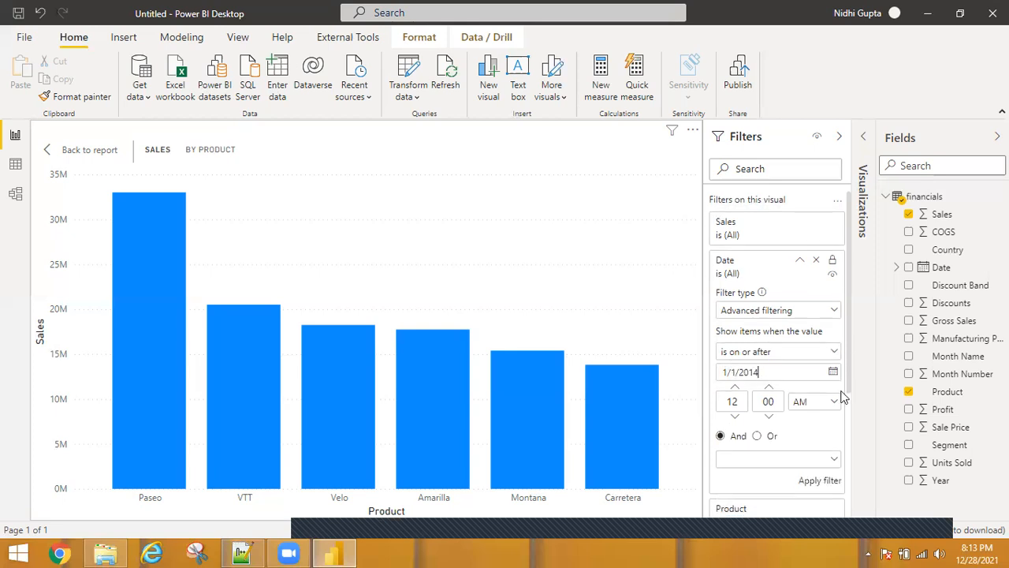
scroll(837, 398, "down", 2)
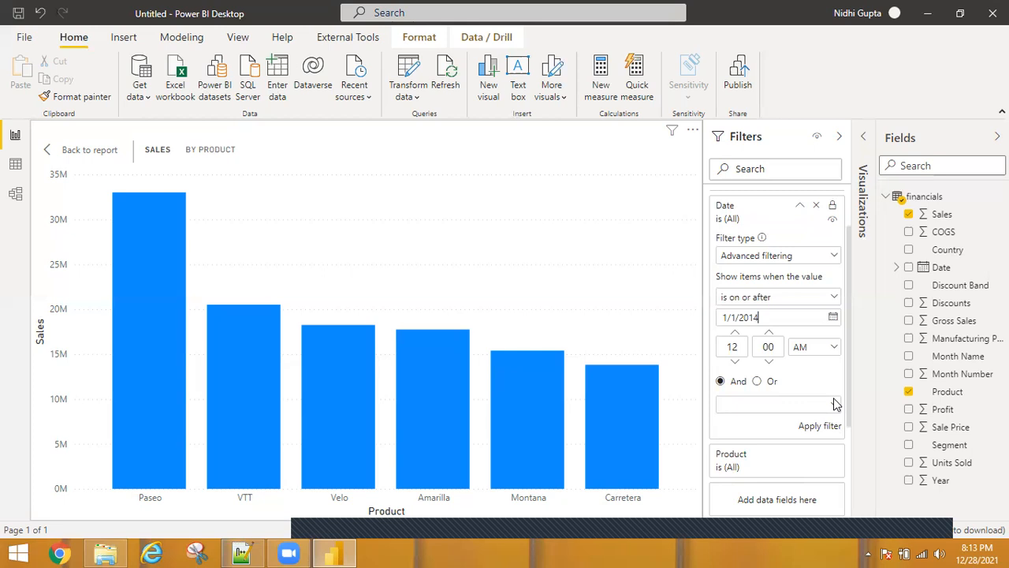
left_click(762, 404)
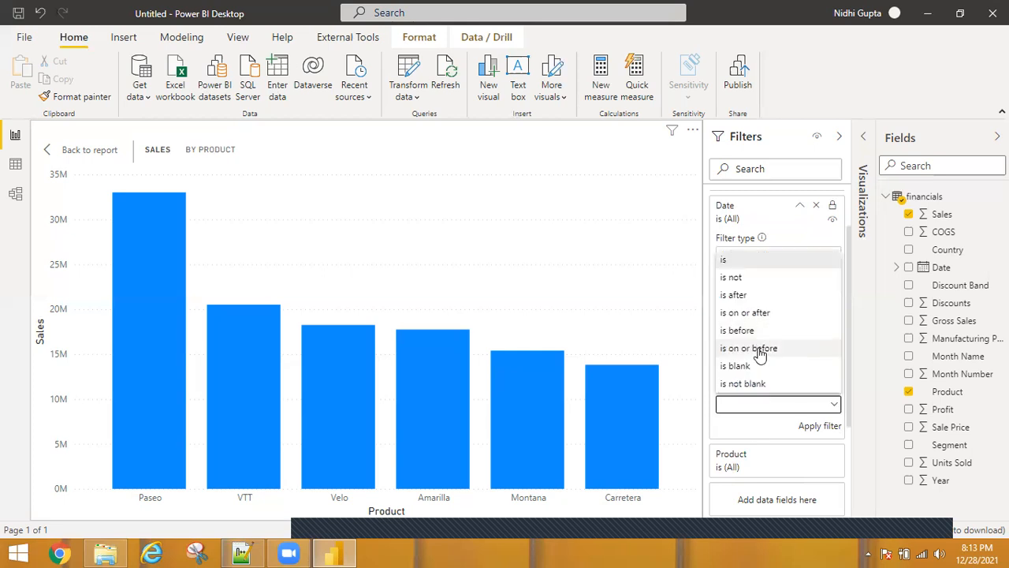
left_click(748, 348)
left_click(727, 426)
type("3")
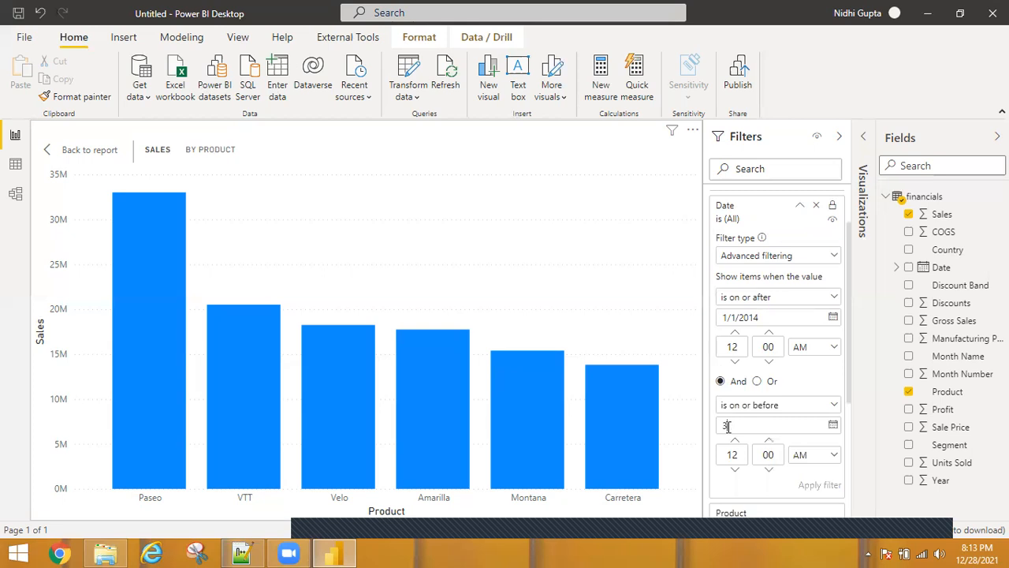
type("/31/2014")
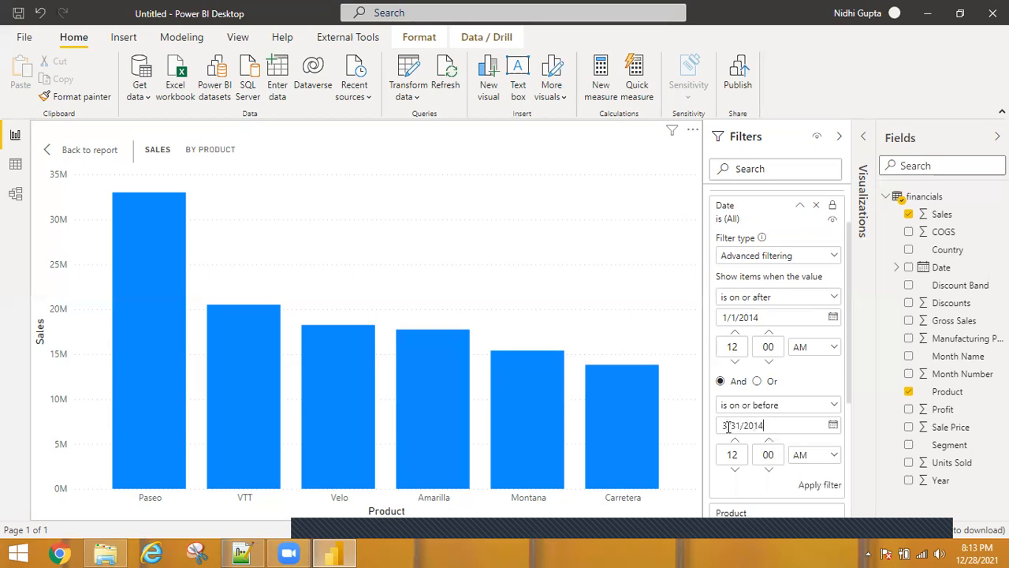
left_click(820, 486)
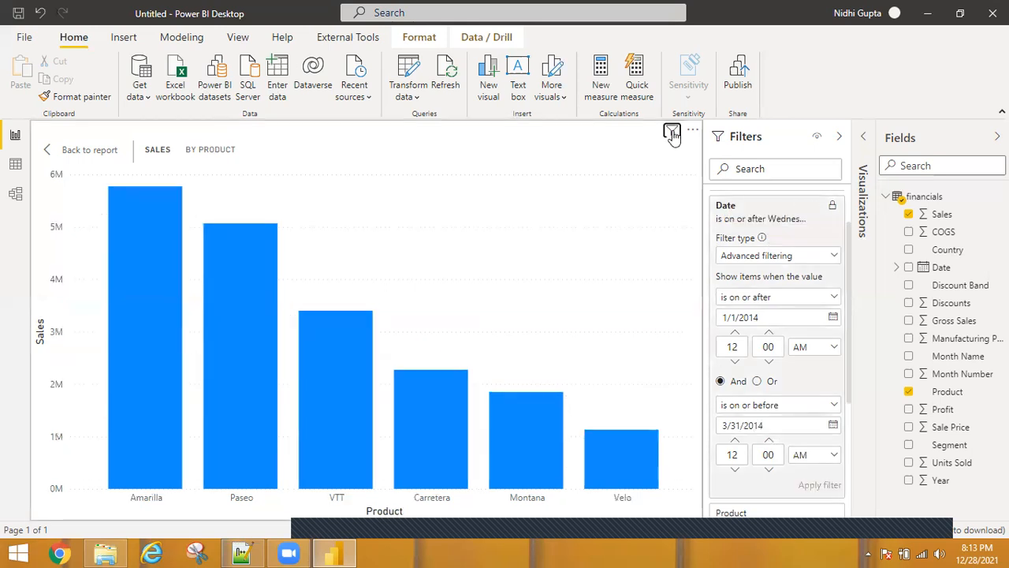
Clear the Date filter's conditions and switch its filter type to Relative date
mouse_move(673, 135)
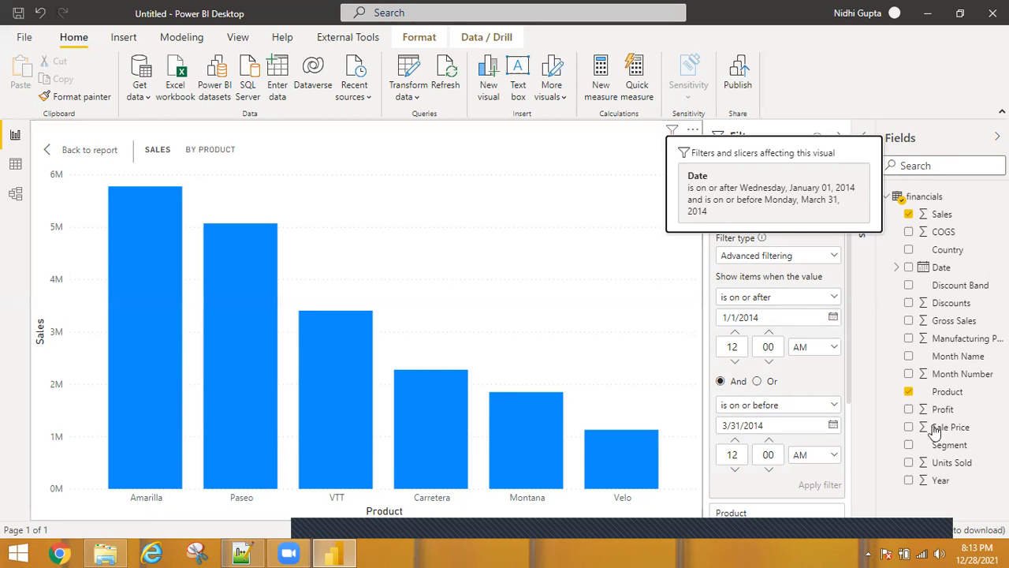
left_click(832, 318)
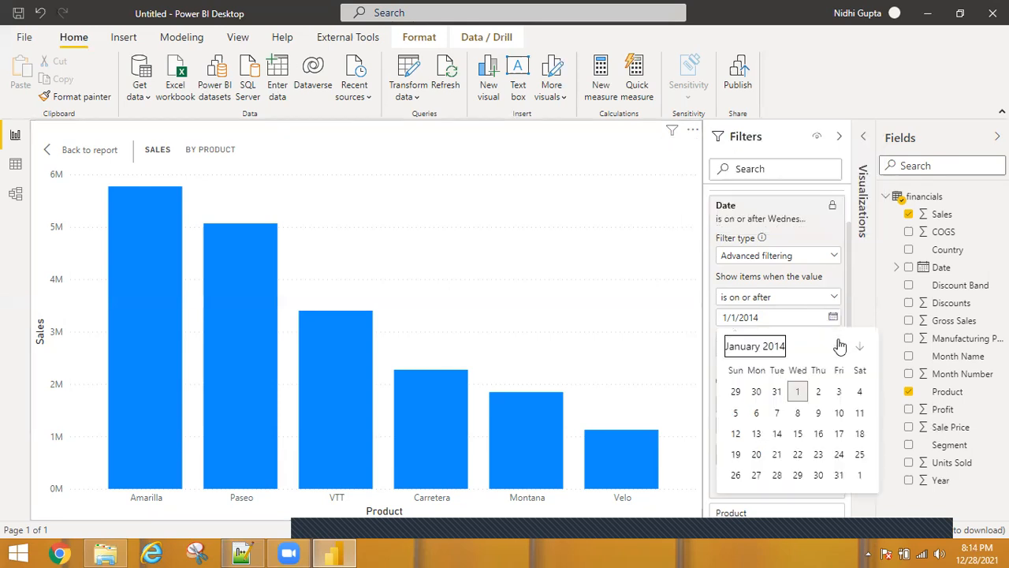
left_click(745, 347)
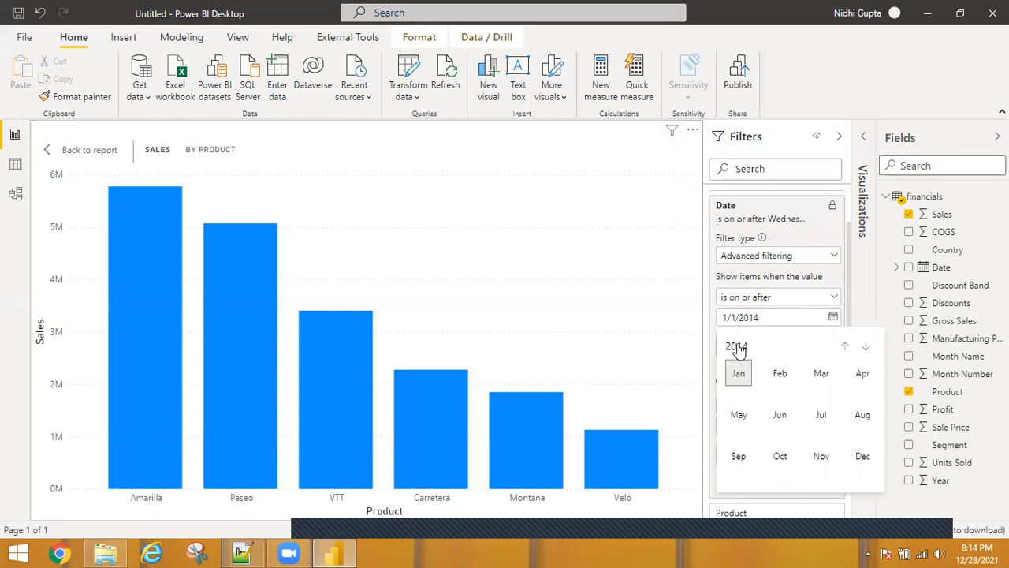
left_click(835, 211)
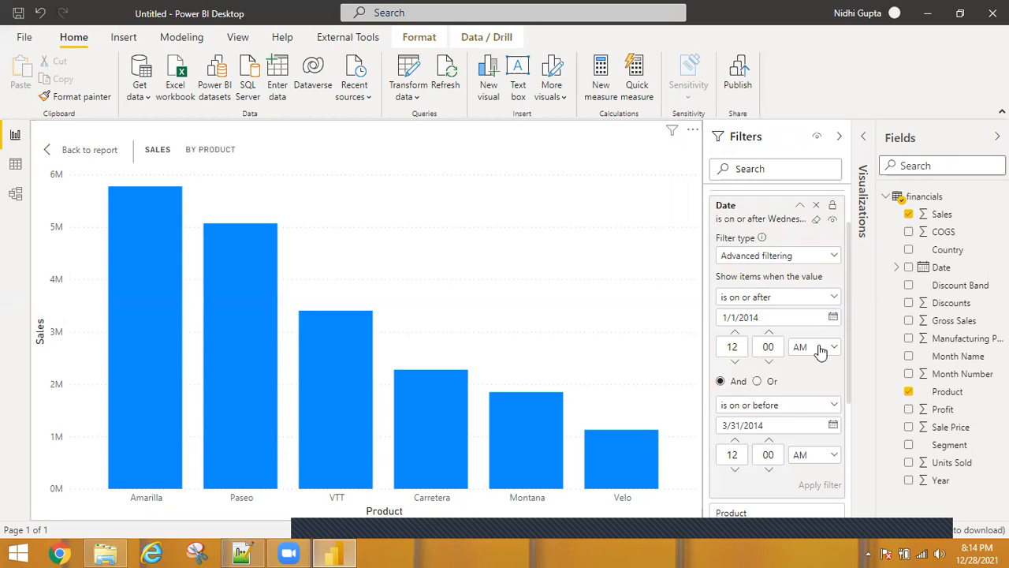
left_click(745, 347)
left_click(813, 225)
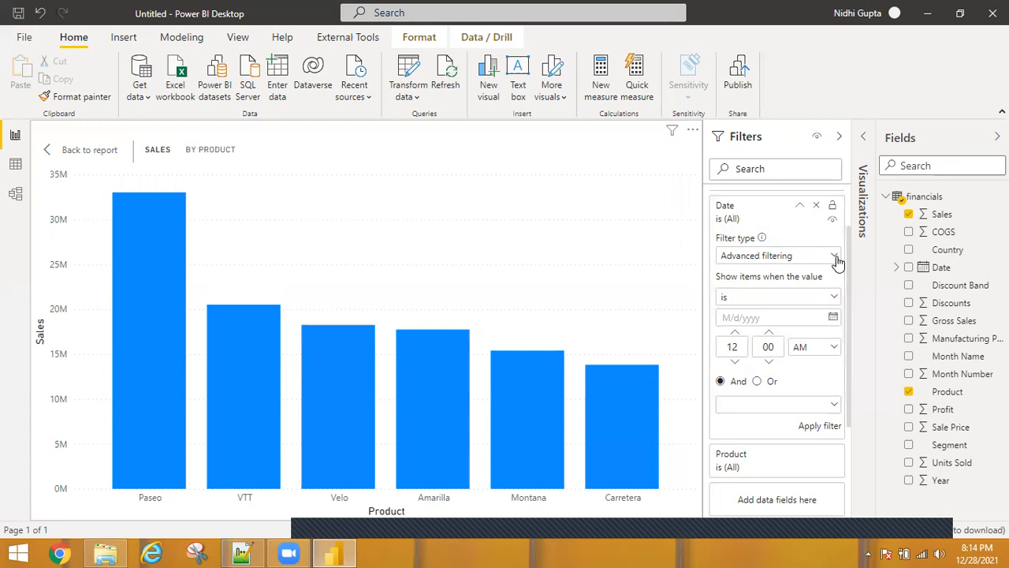
left_click(838, 258)
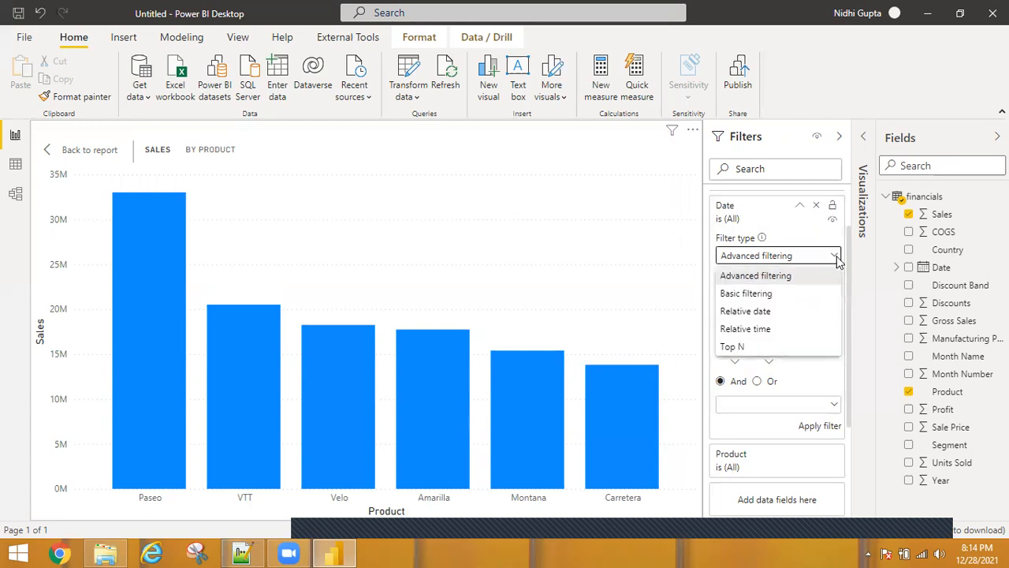
left_click(747, 312)
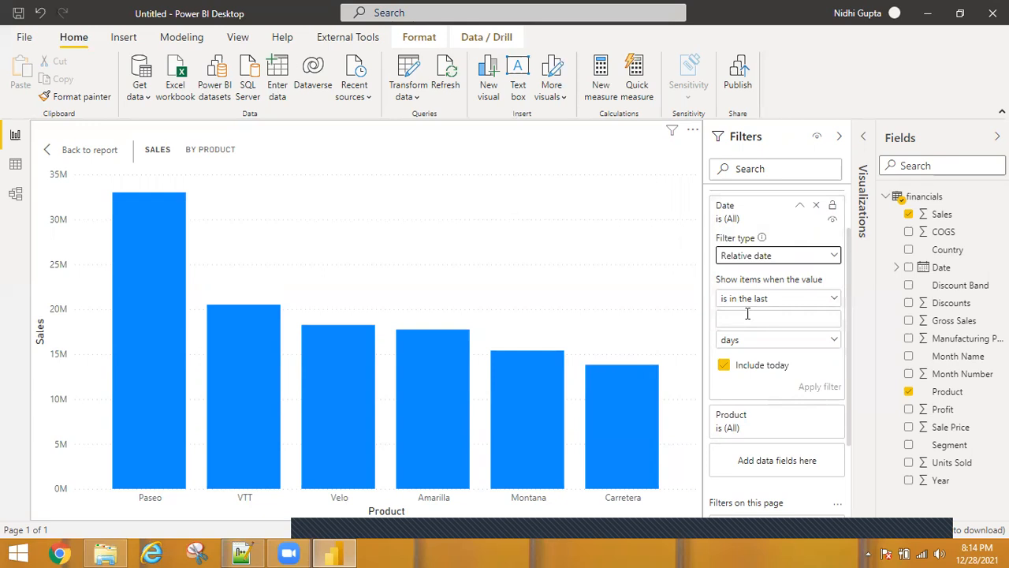
Set the relative date filter to is in the last 8 years and apply it
left_click(832, 304)
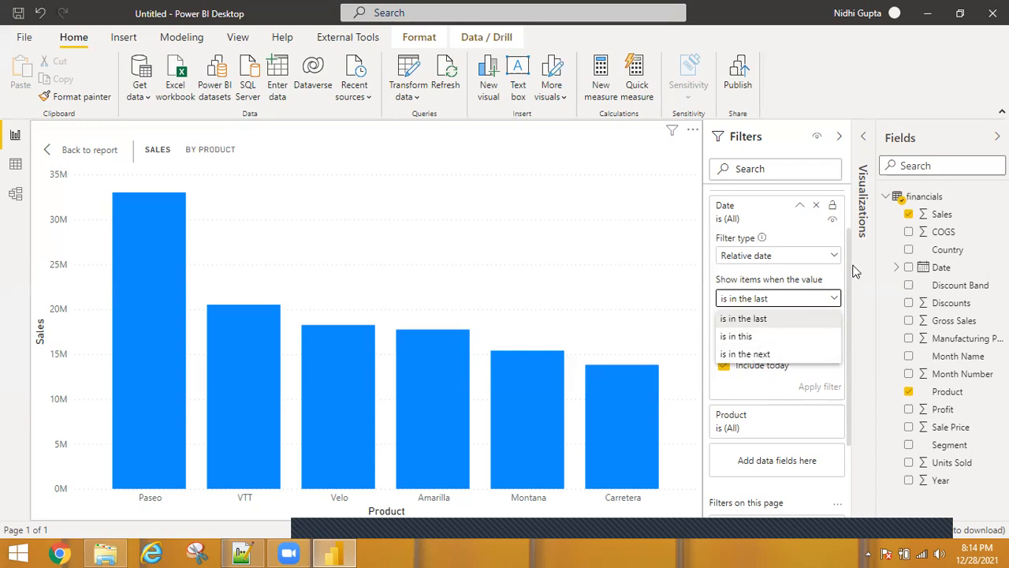
left_click(822, 298)
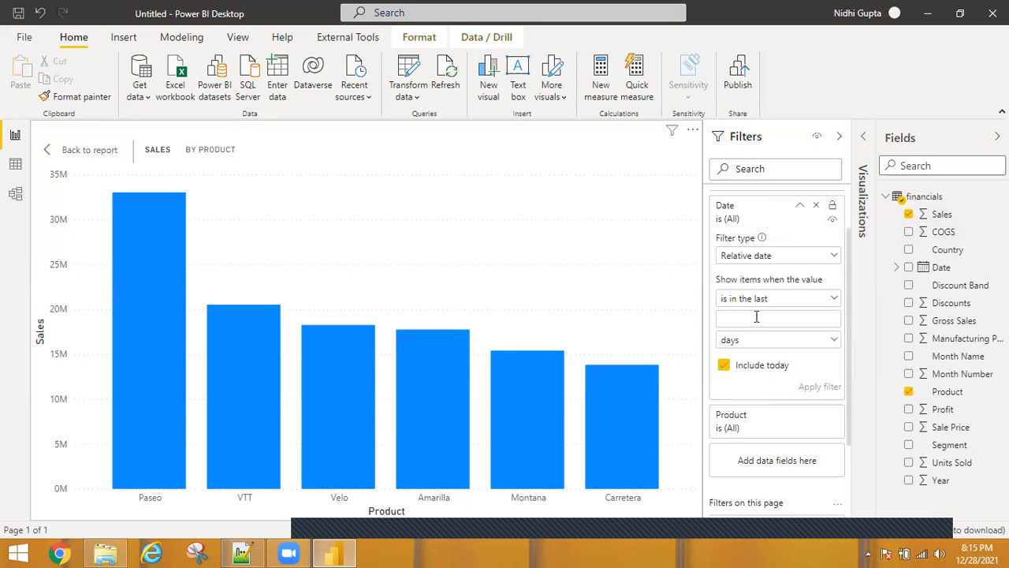
type("8")
left_click(834, 341)
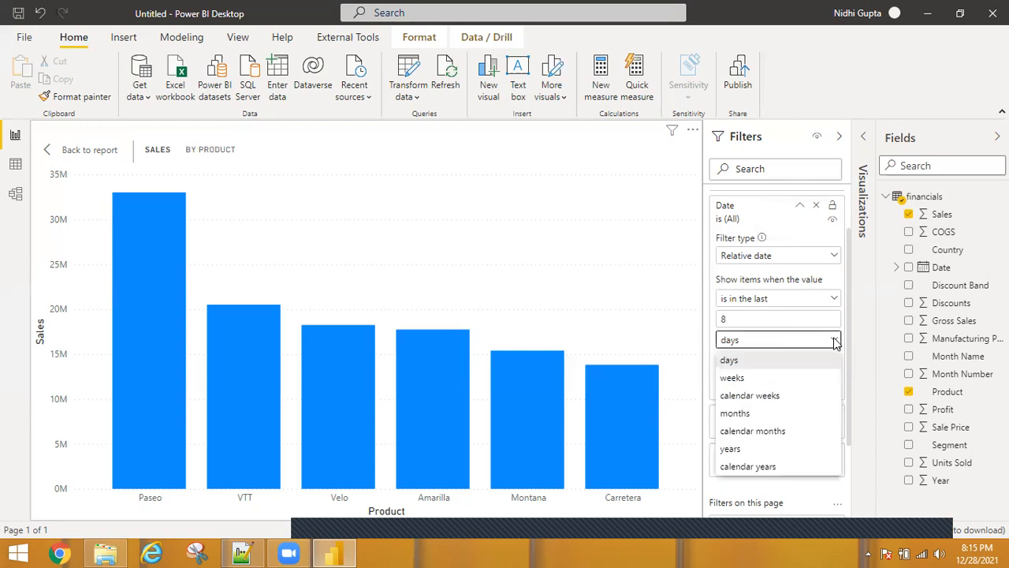
left_click(742, 446)
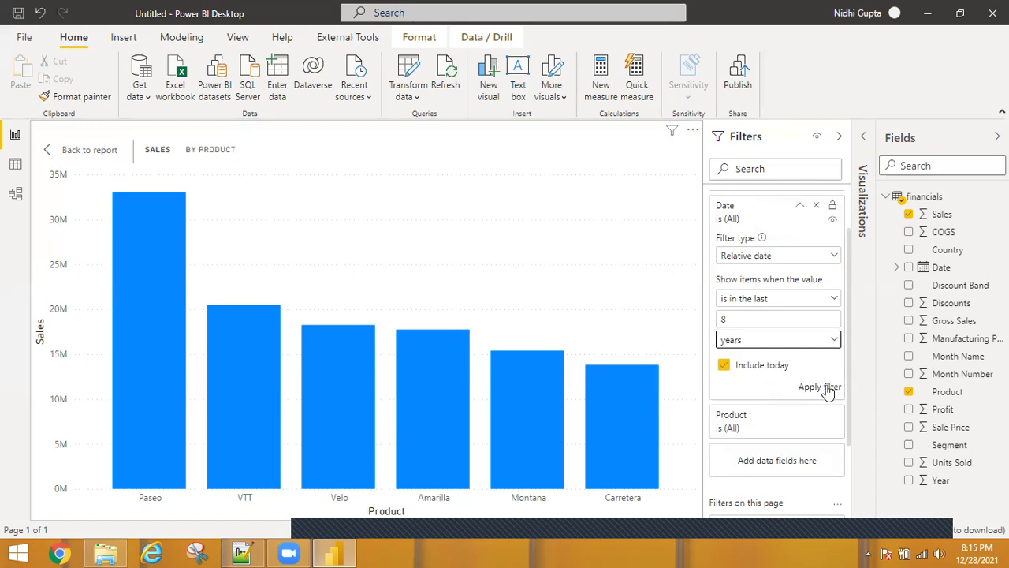
left_click(827, 389)
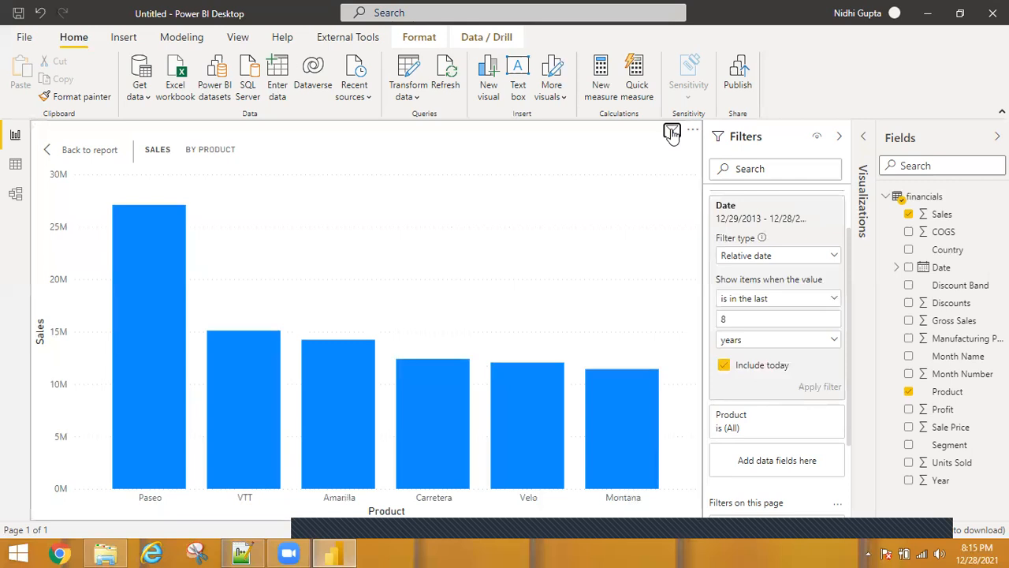
mouse_move(672, 134)
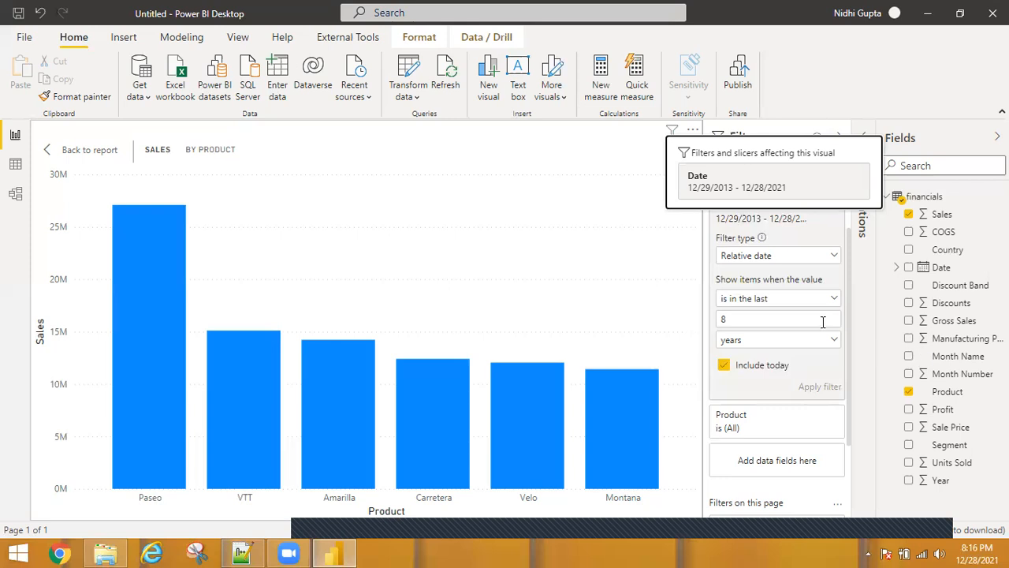
Change the relative date unit to calendar years and apply the filter
left_click(837, 342)
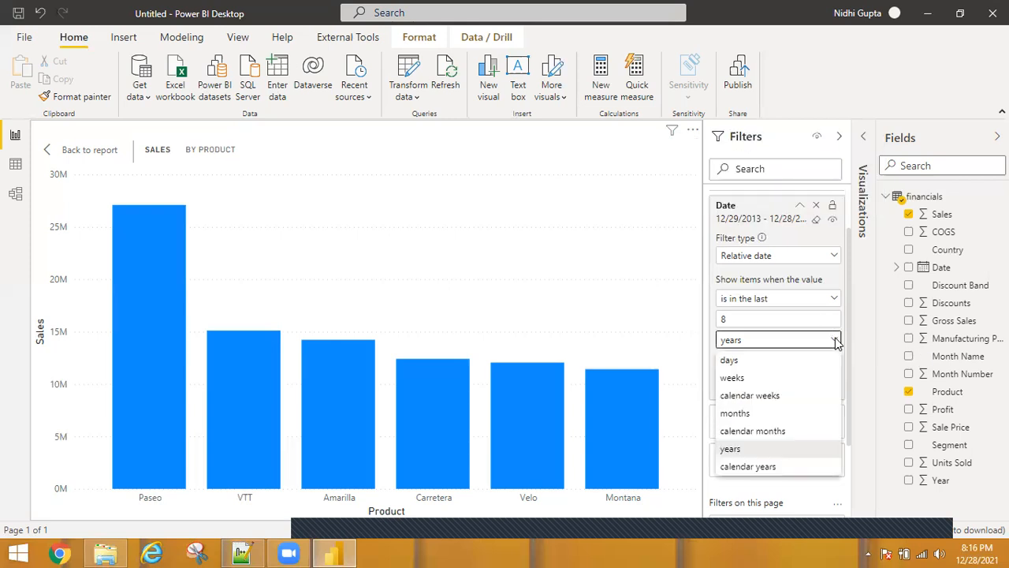
left_click(753, 467)
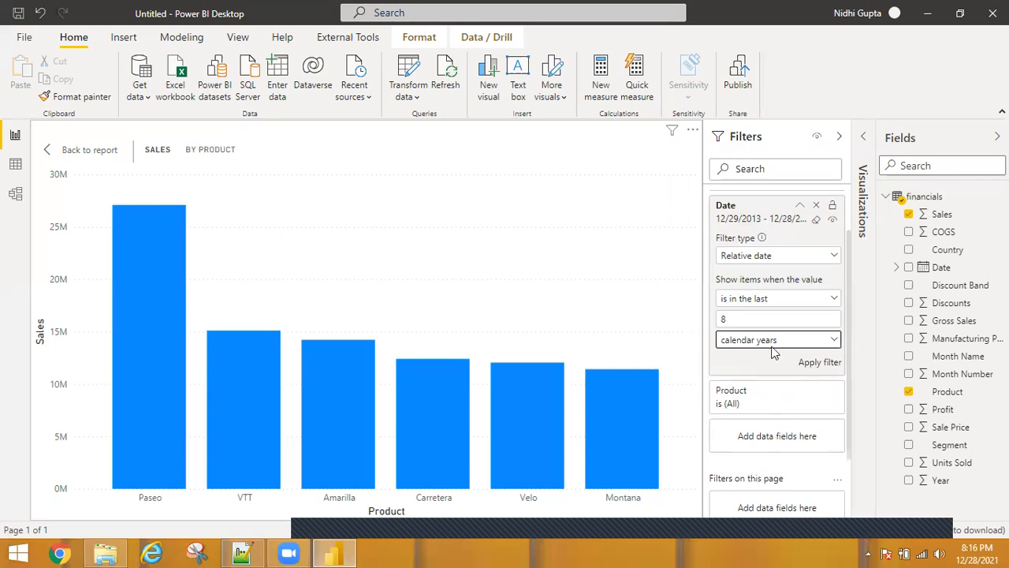
left_click(821, 364)
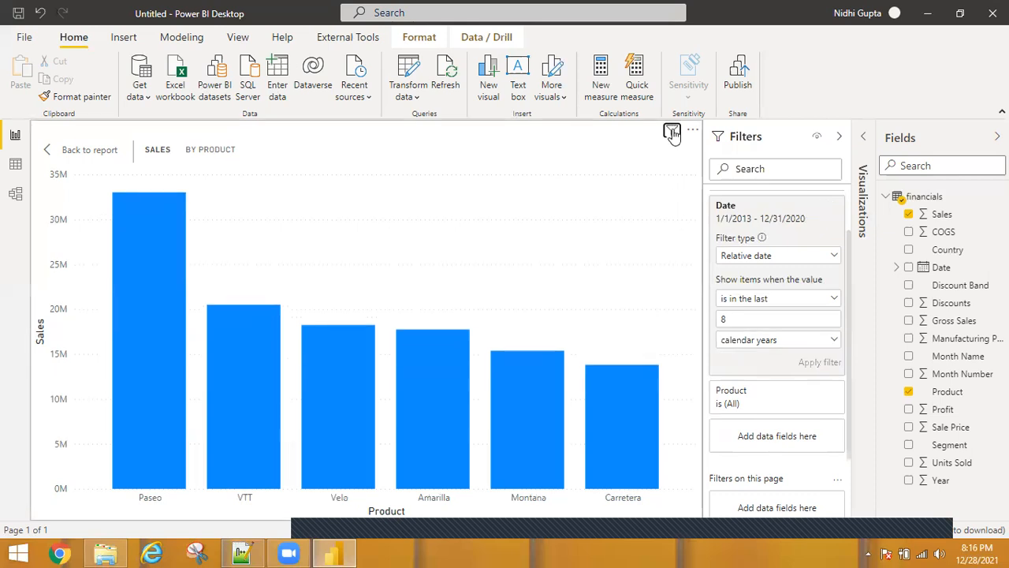
mouse_move(672, 133)
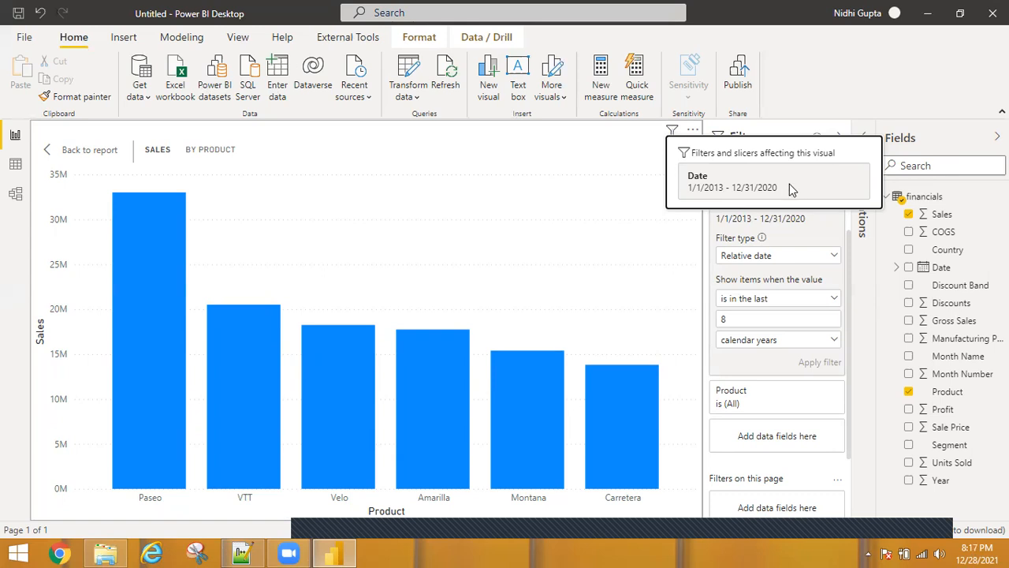
Set the relative date filter to is in the last 96 months and apply it
left_click(833, 341)
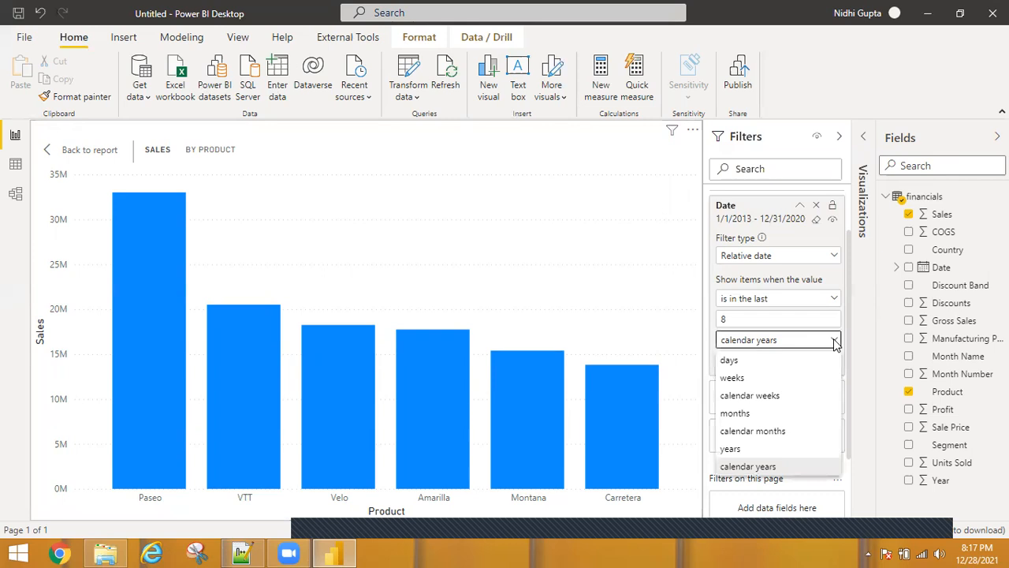
left_click(748, 320)
key("BackSpace")
type("96")
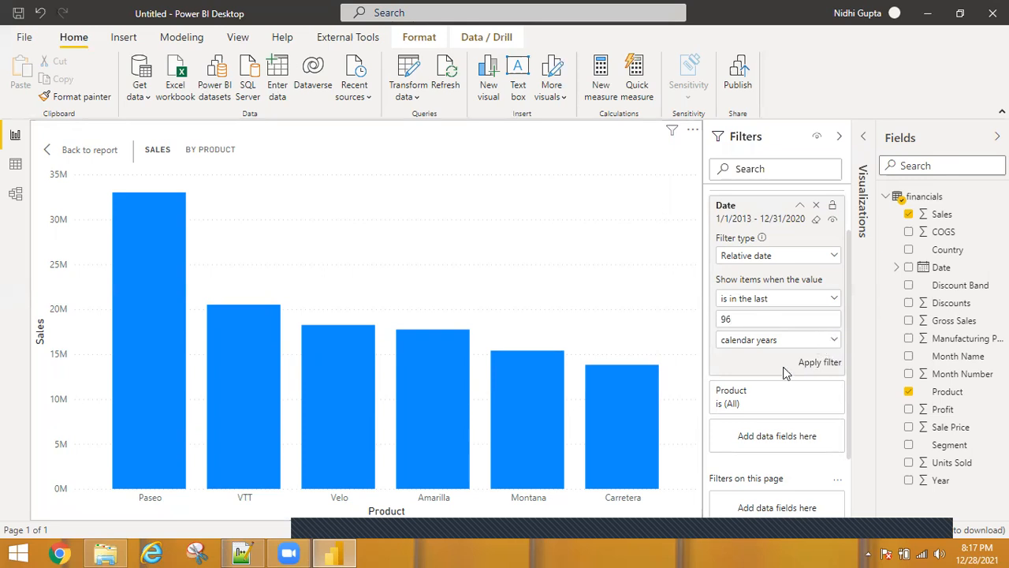
left_click(781, 341)
left_click(735, 414)
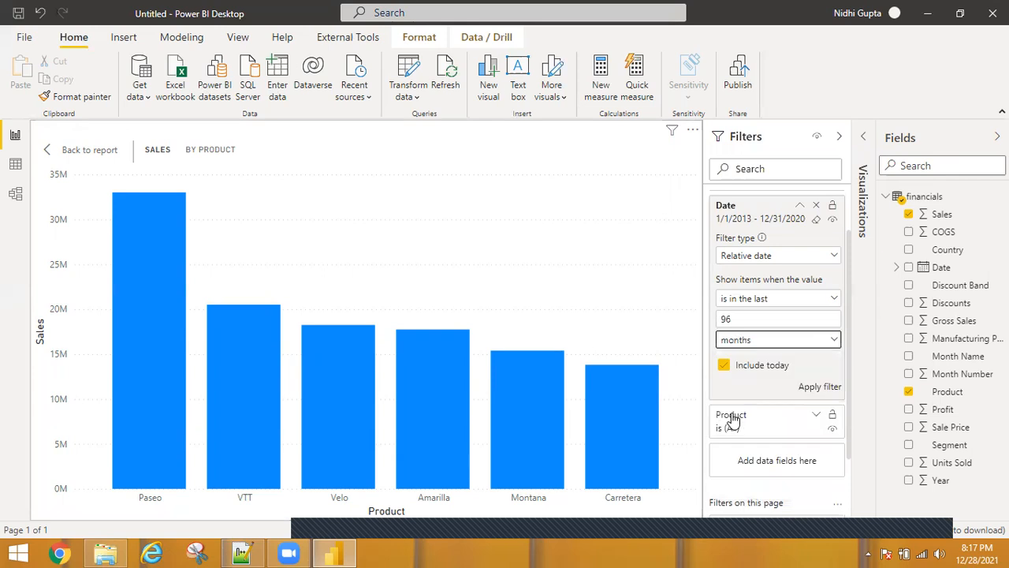
left_click(817, 388)
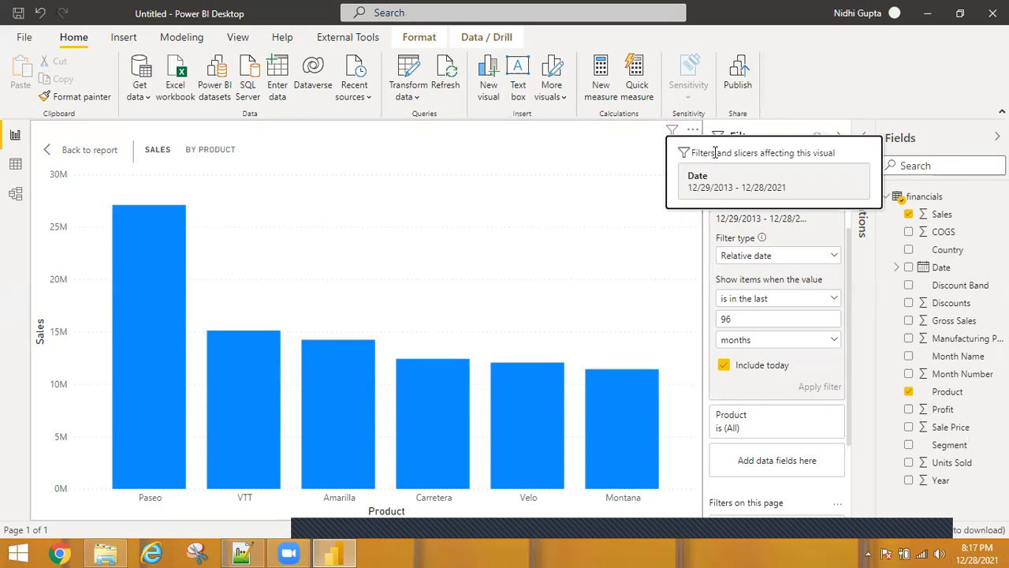
Change the relative date unit to calendar months and apply the filter
left_click(833, 341)
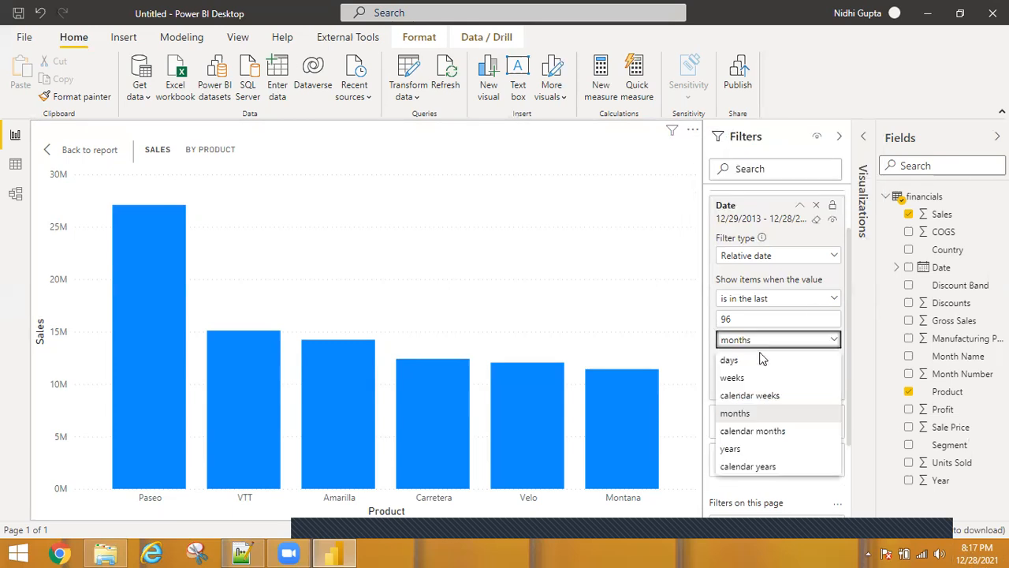
left_click(752, 430)
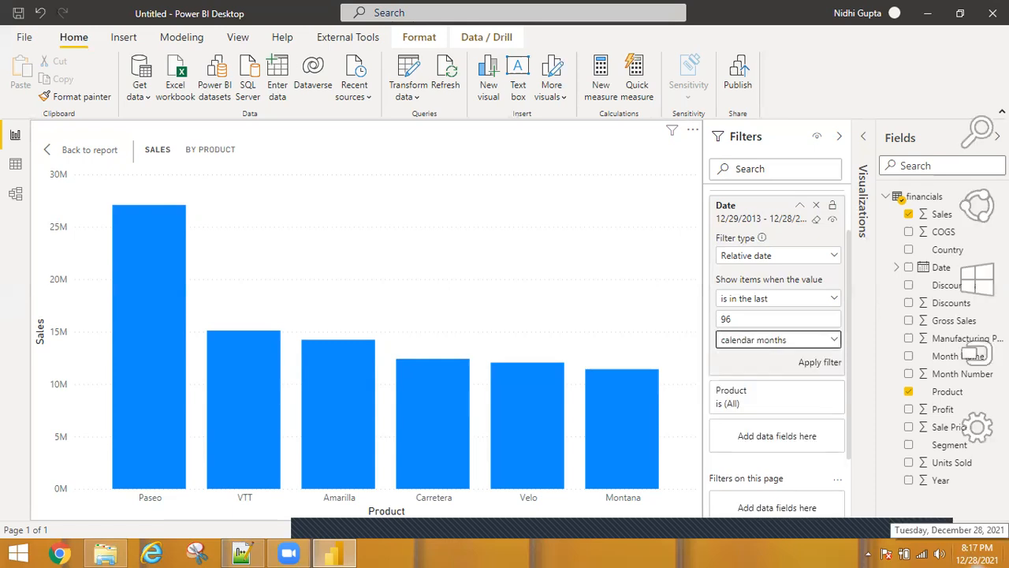
left_click(819, 366)
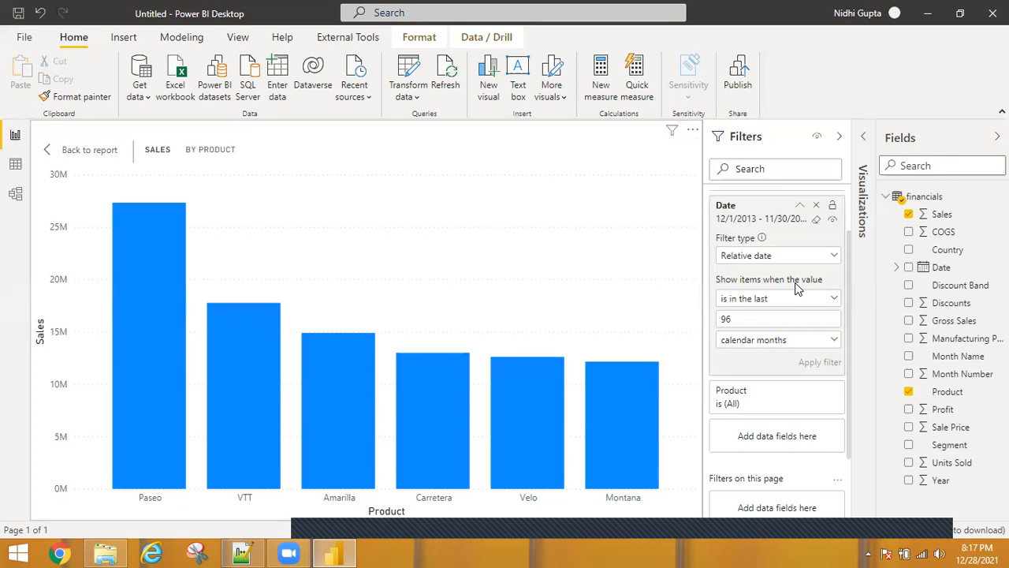
Clear the Date filter and switch its filter type to Relative time
left_click(818, 221)
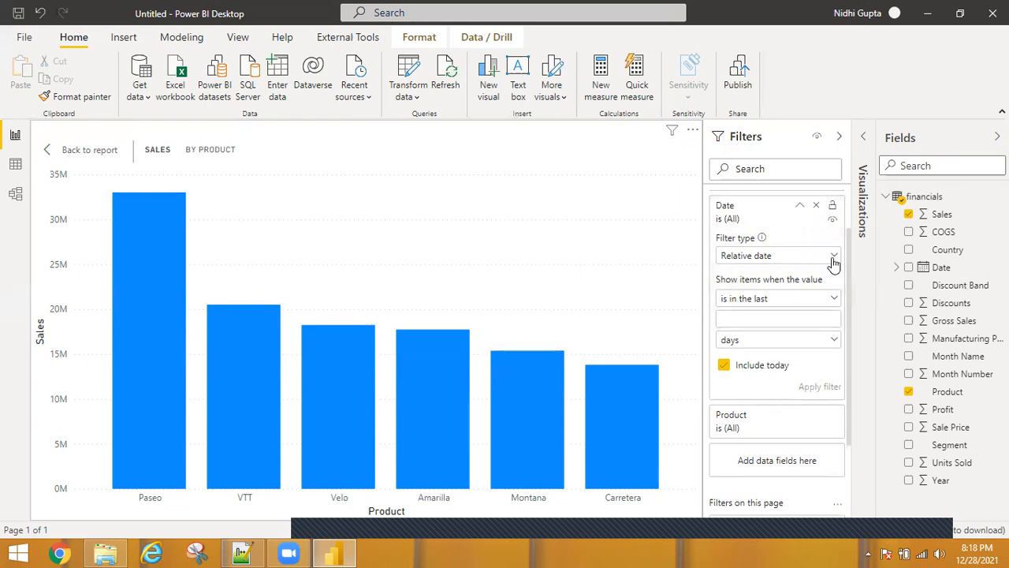
left_click(814, 261)
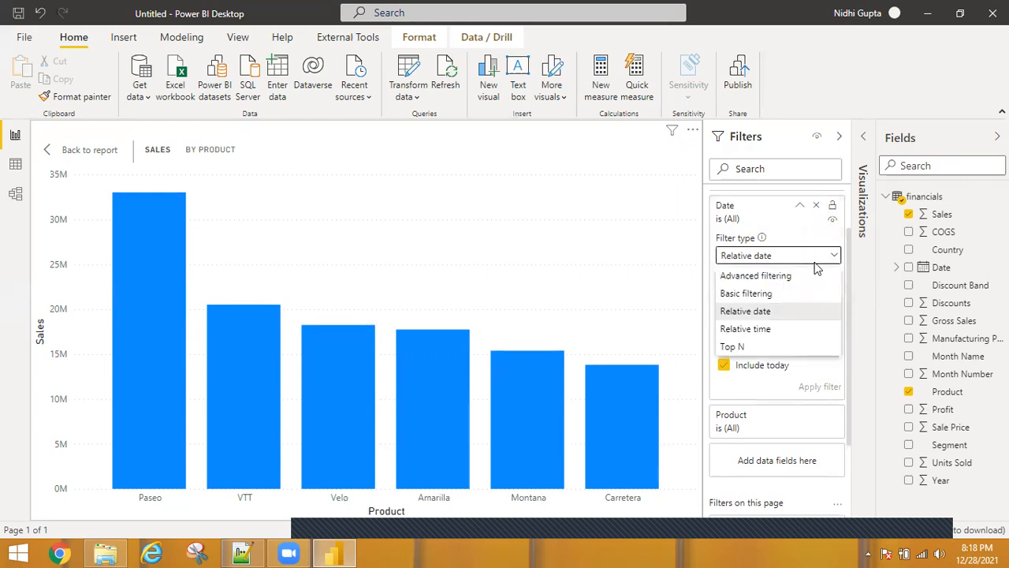
left_click(745, 329)
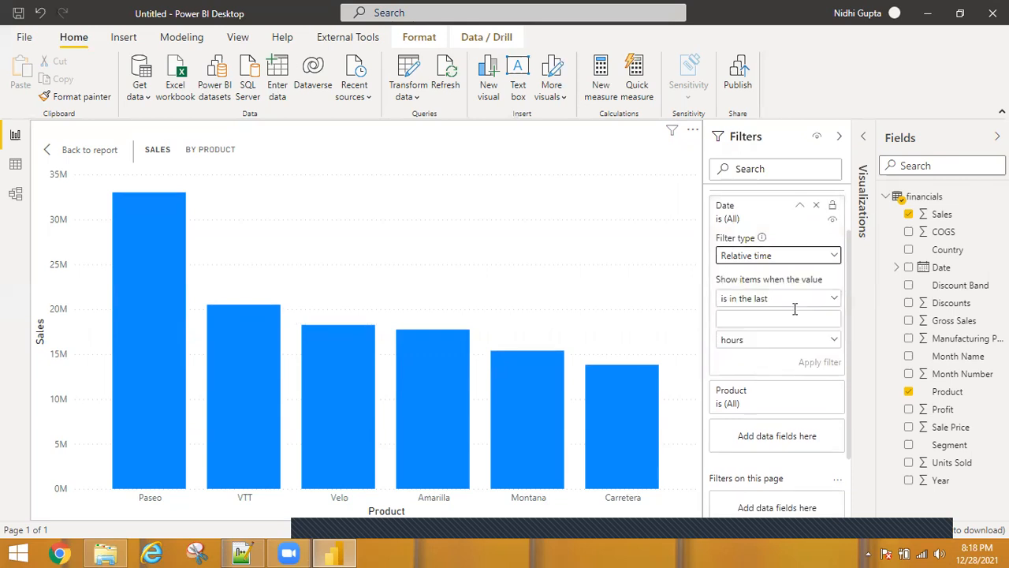
left_click(830, 345)
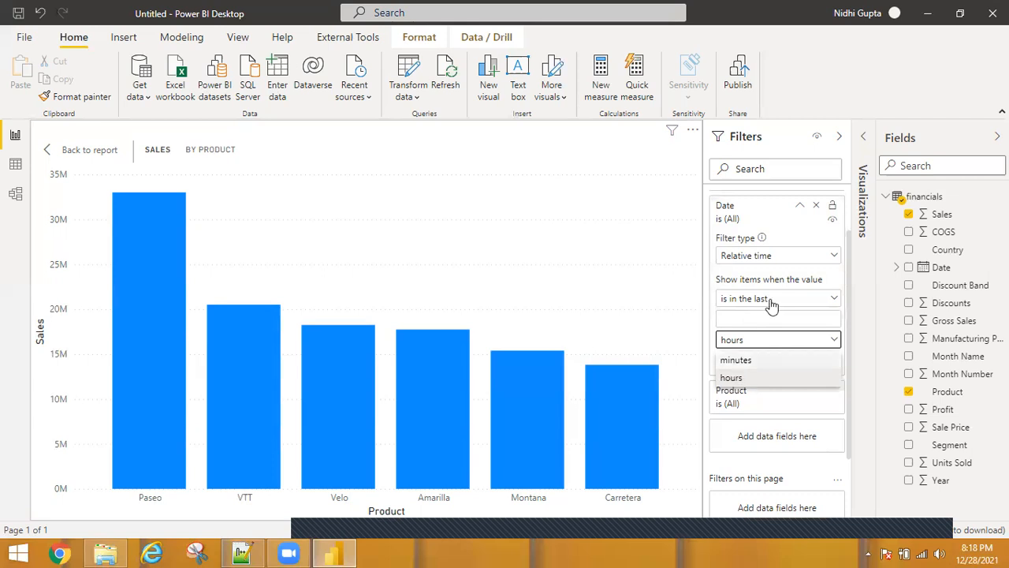
left_click(846, 199)
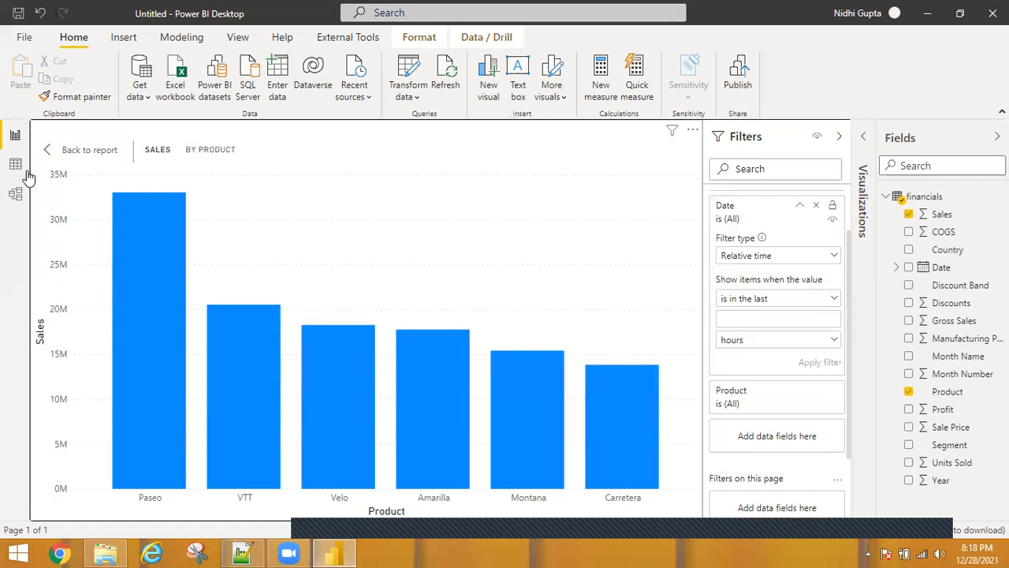
Back on the report page, build a column chart of Profit by Date and open it in focus mode
left_click(50, 156)
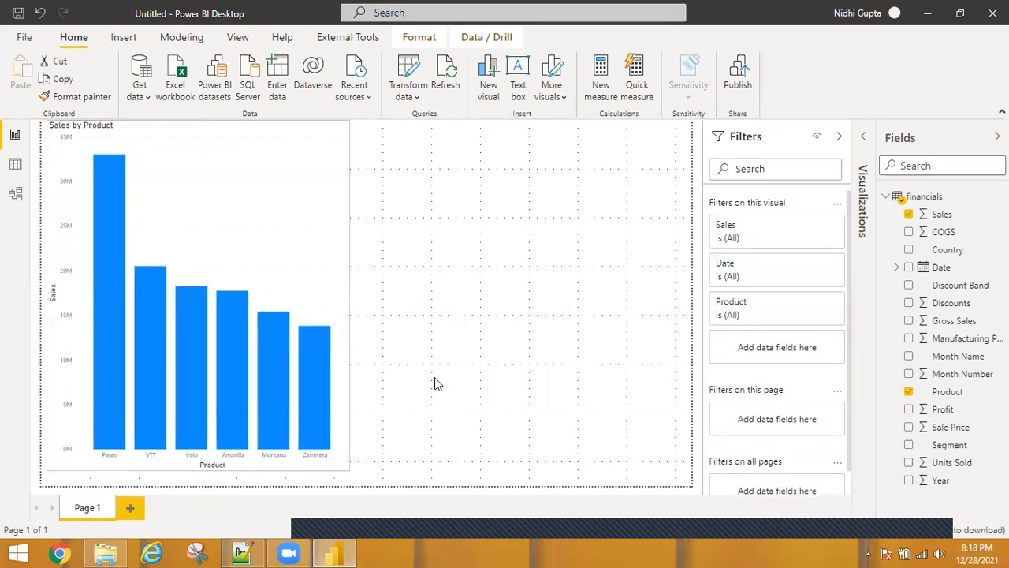
left_click(423, 228)
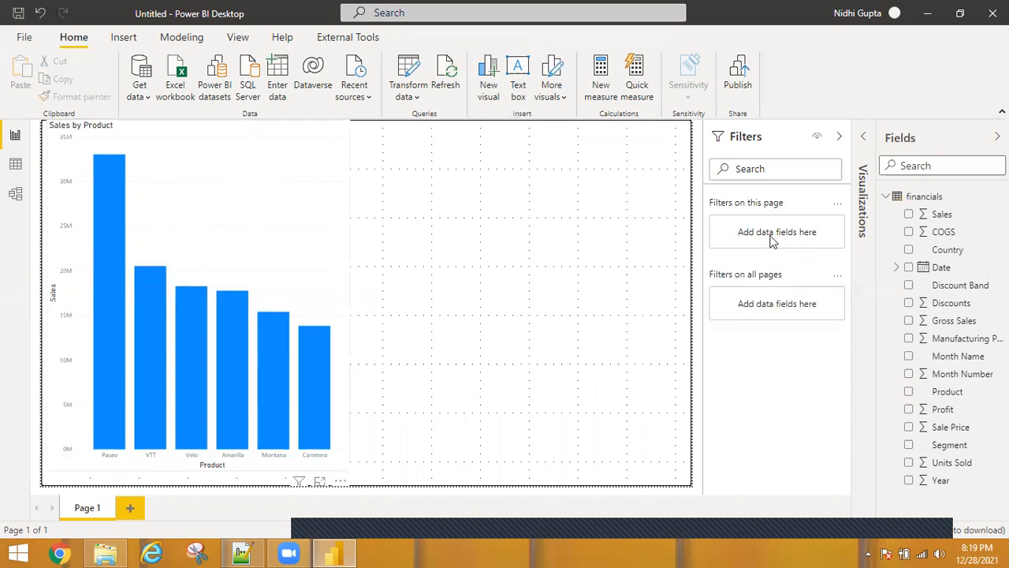
left_click(863, 139)
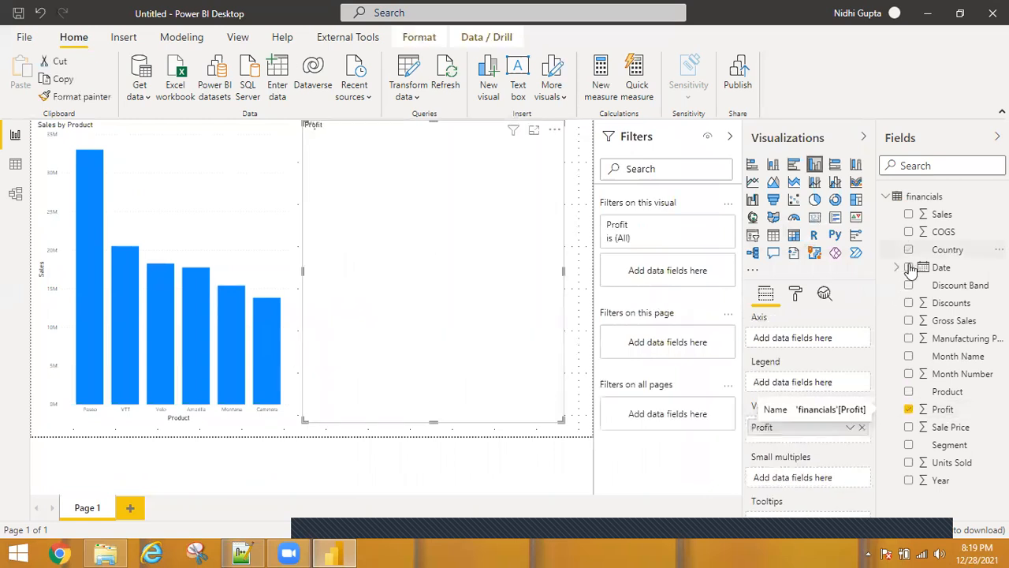
left_click(910, 267)
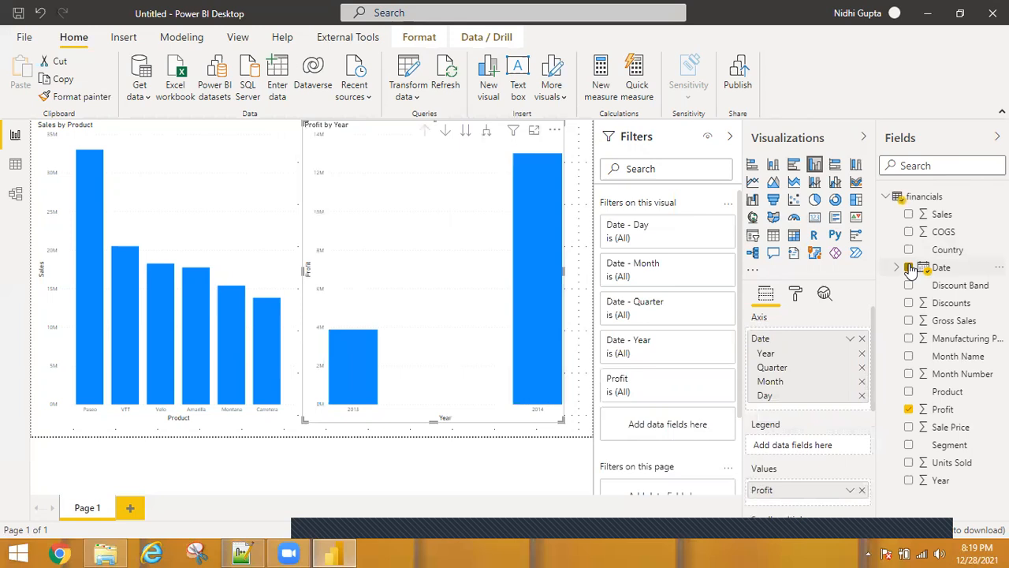
left_click(536, 134)
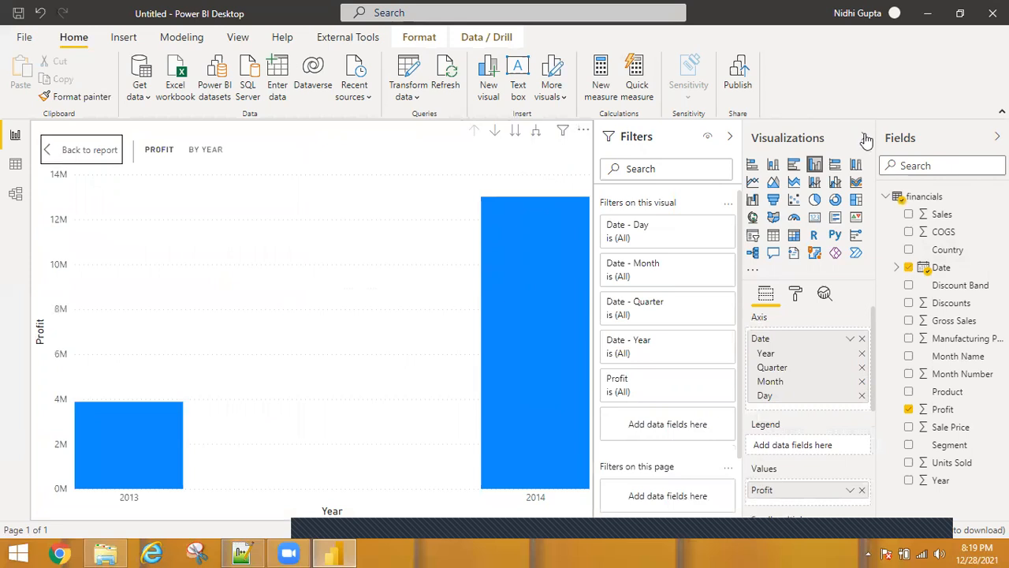
left_click(864, 138)
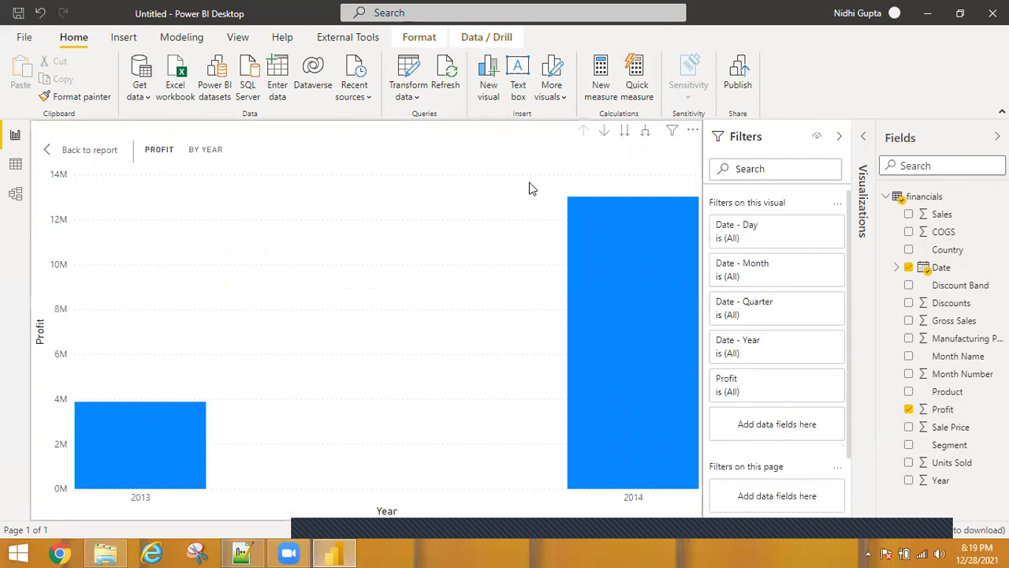
Expand the Date - Year filter card, switch it to Basic filtering and select 2013
left_click(671, 135)
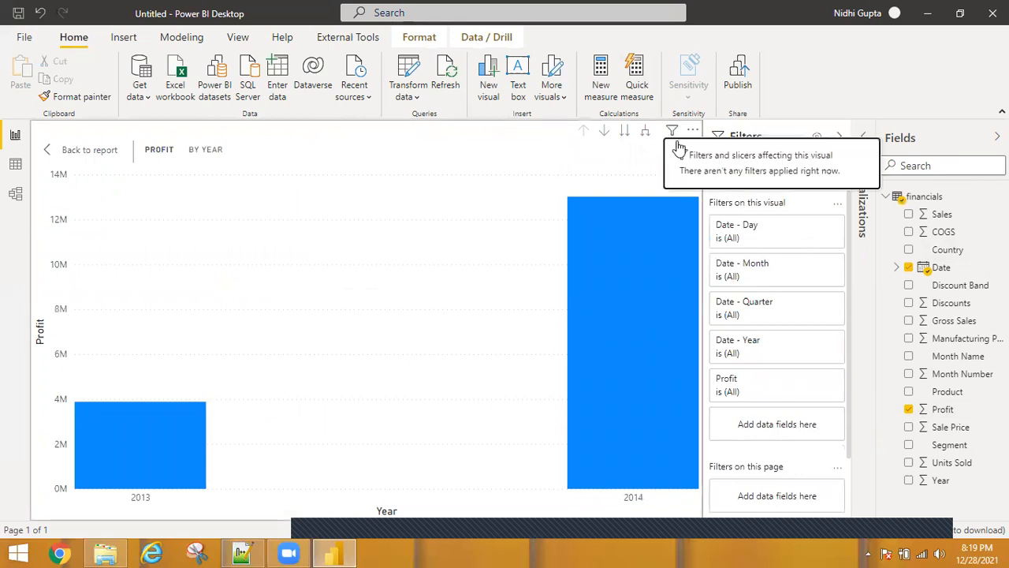
left_click(812, 381)
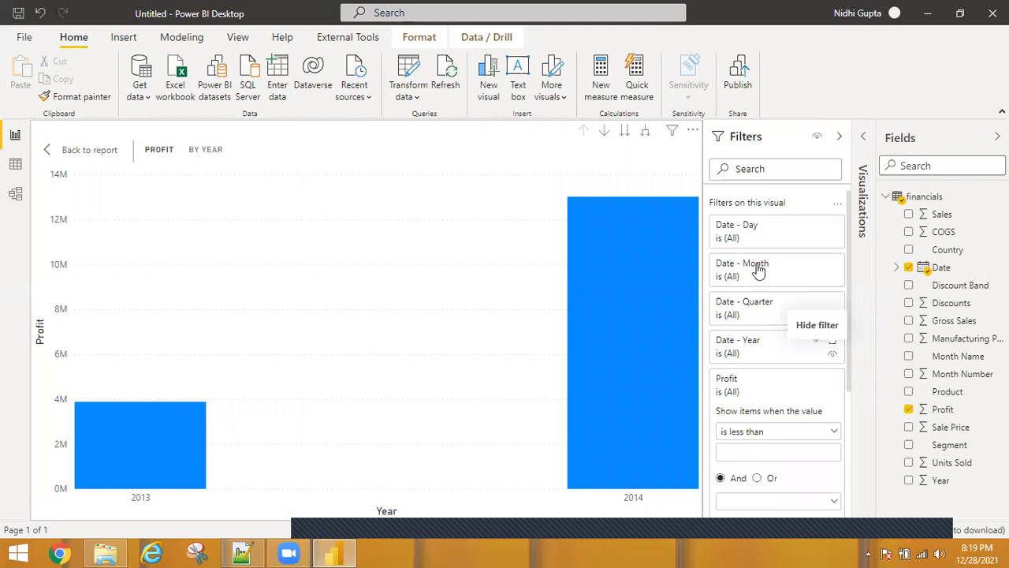
left_click(816, 342)
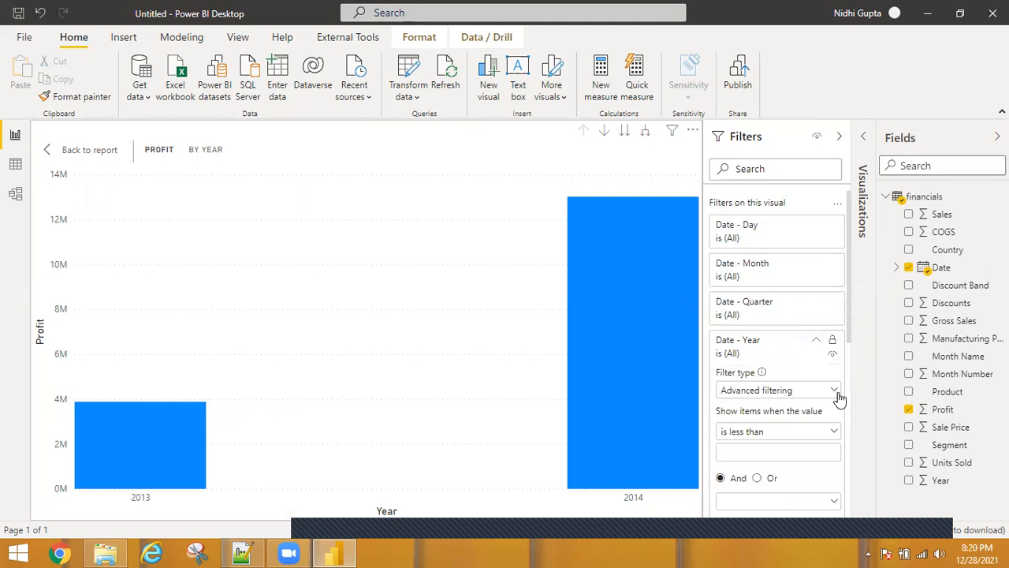
left_click(838, 394)
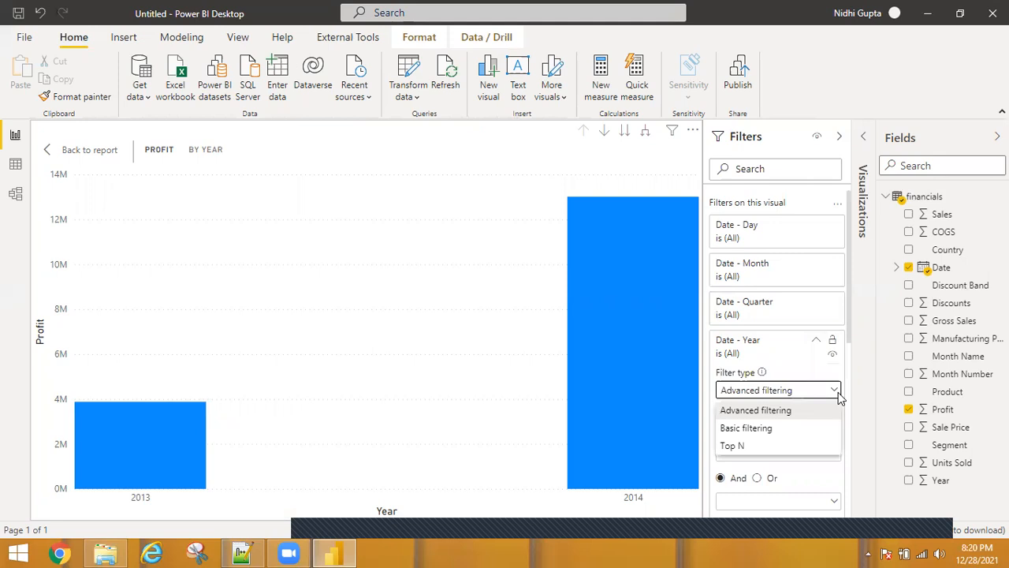
left_click(746, 429)
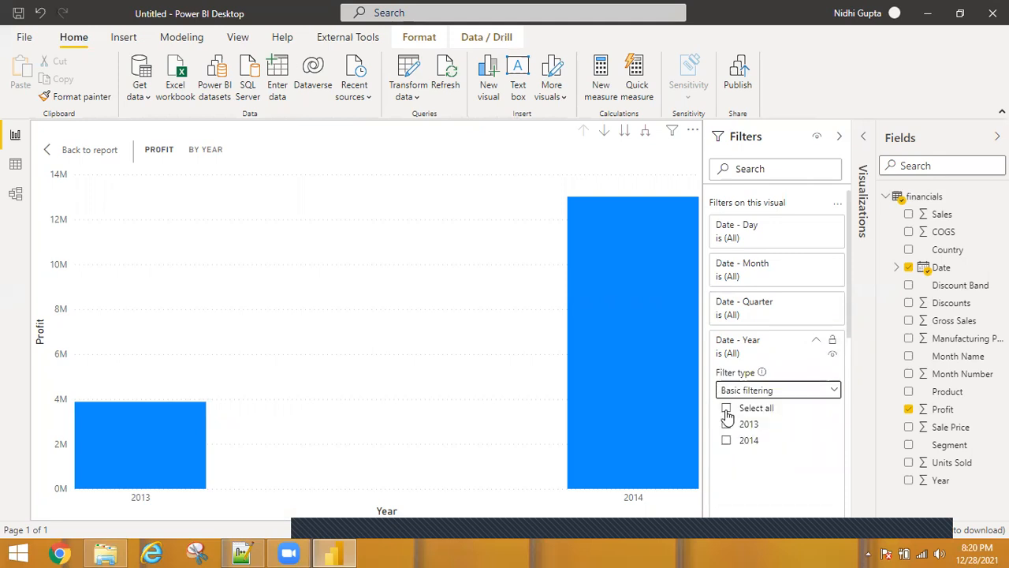
left_click(727, 426)
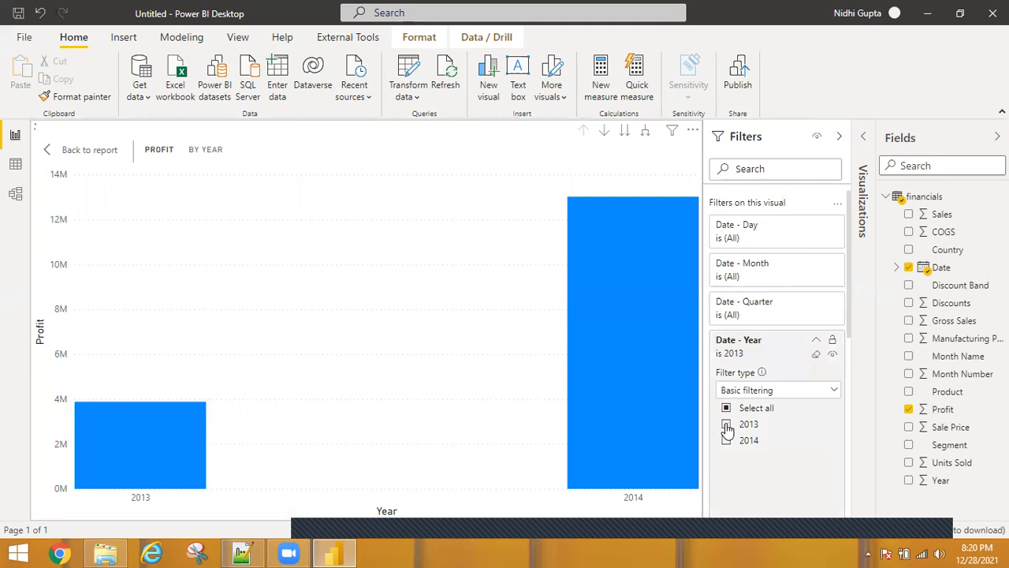
Switch the Date - Year filter type back to Advanced filtering
left_click(814, 390)
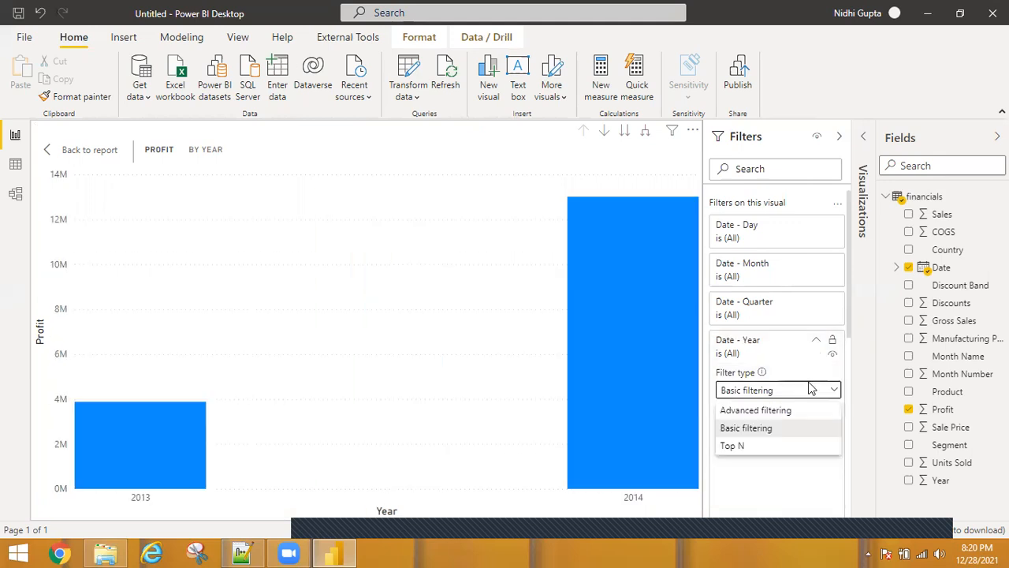
left_click(765, 411)
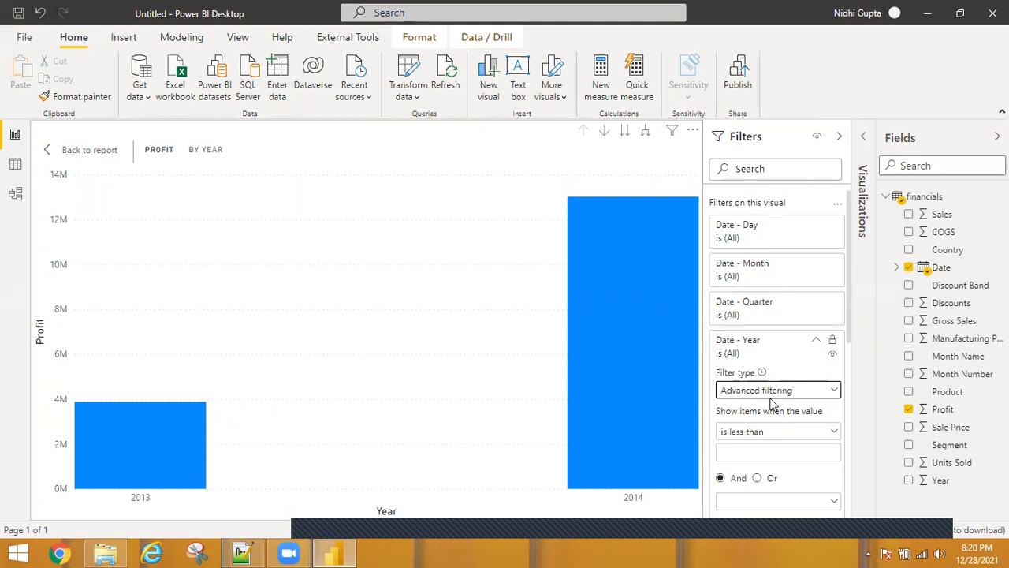
left_click(759, 393)
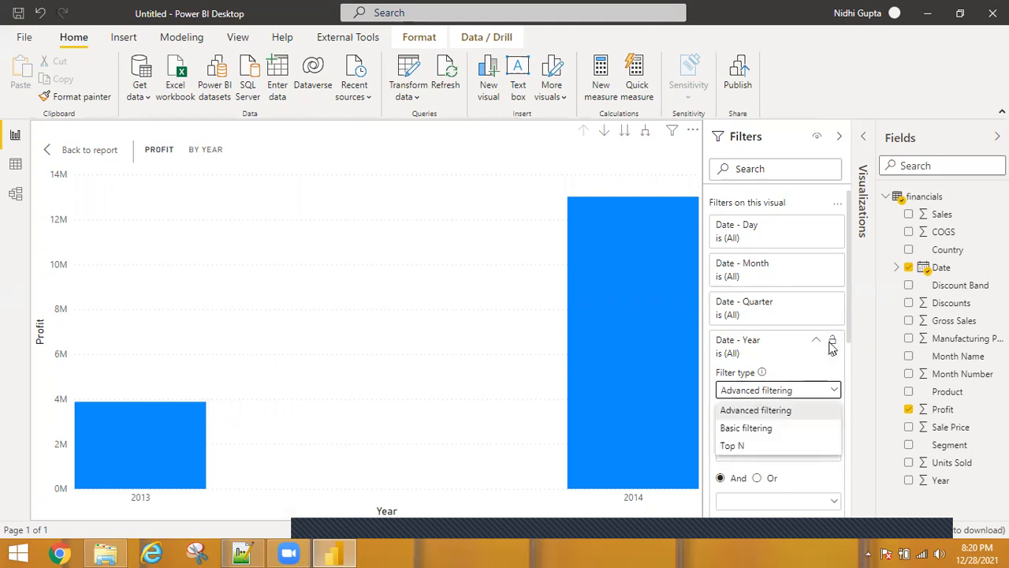
left_click(772, 314)
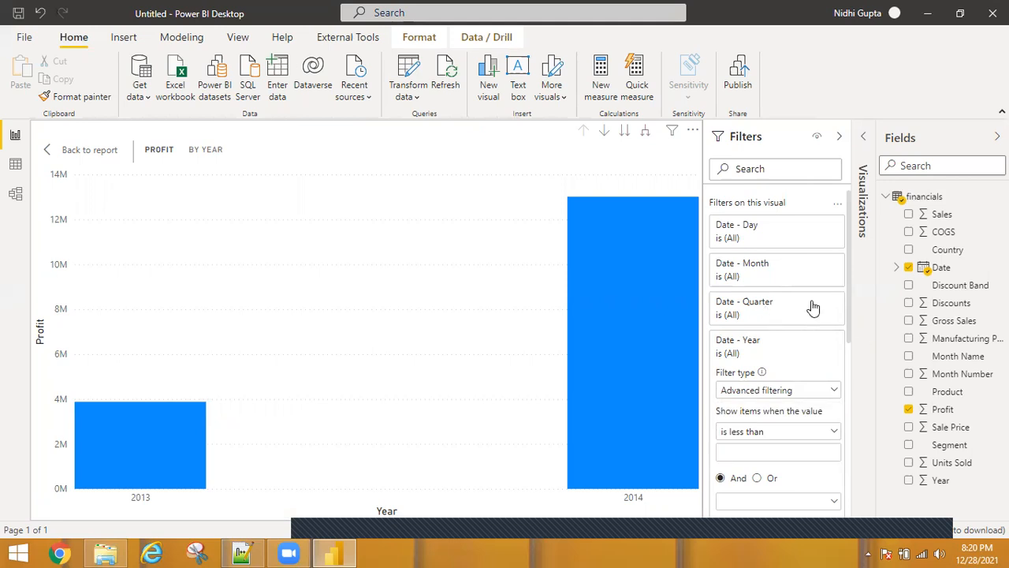
Expand the Date - Quarter filter, switch it to Advanced filtering and open its condition options
left_click(814, 327)
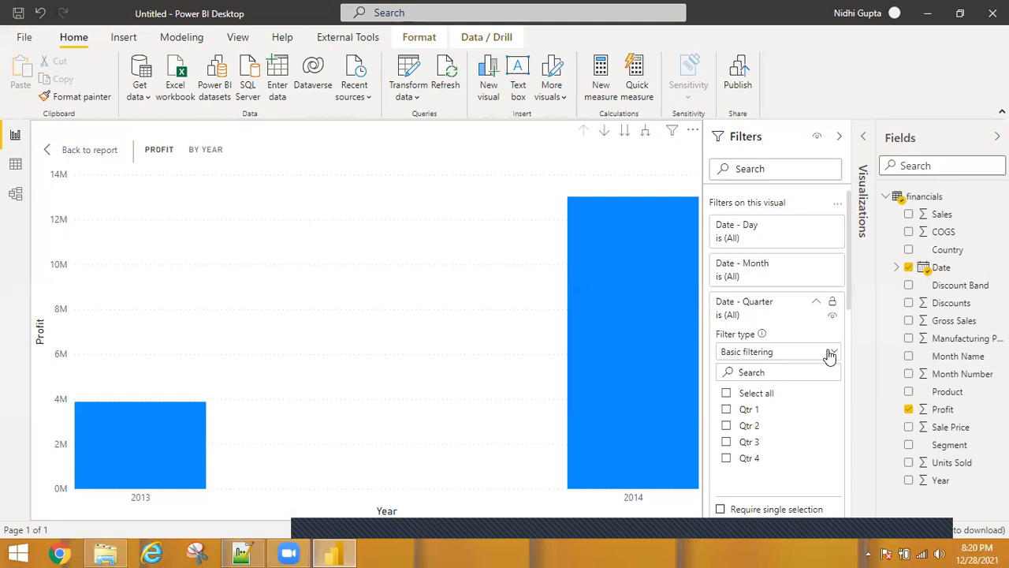
left_click(768, 354)
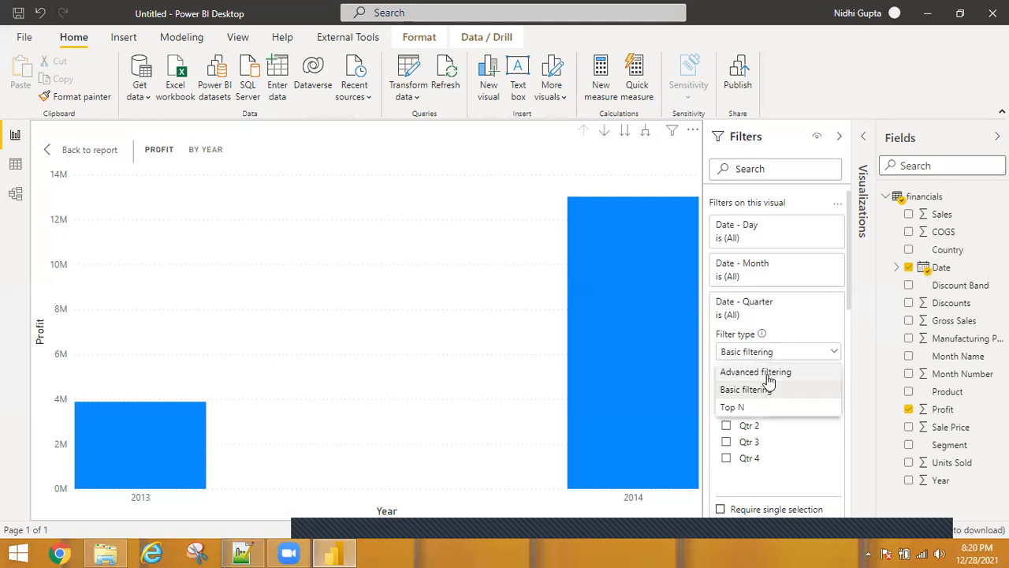
left_click(770, 375)
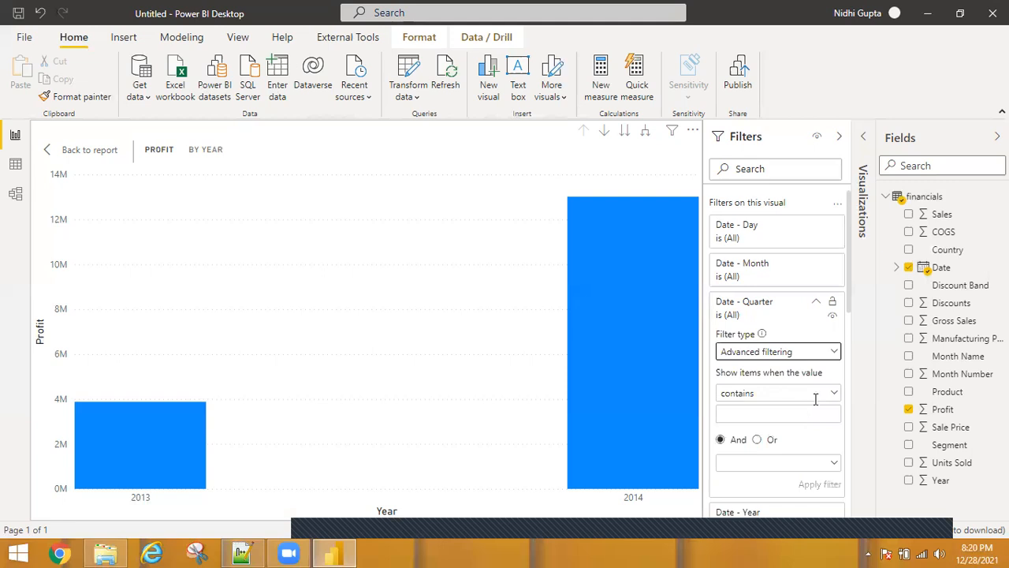
left_click(833, 395)
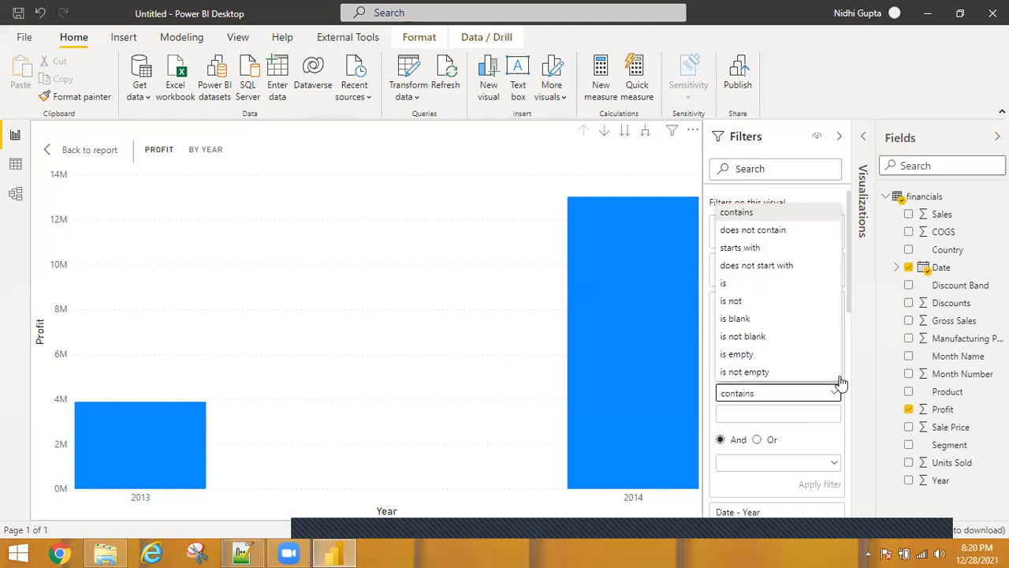
left_click(847, 362)
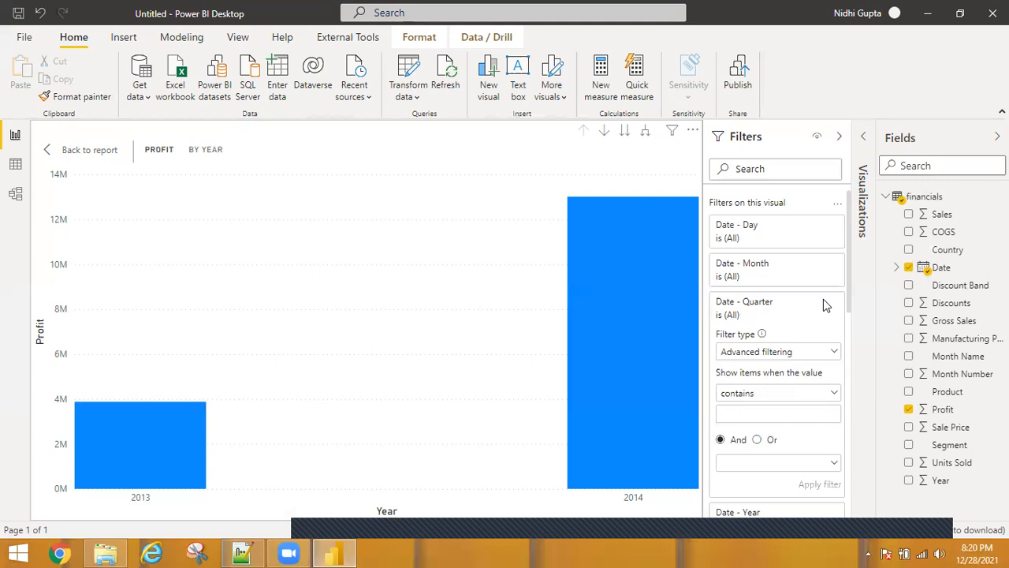
left_click(794, 271)
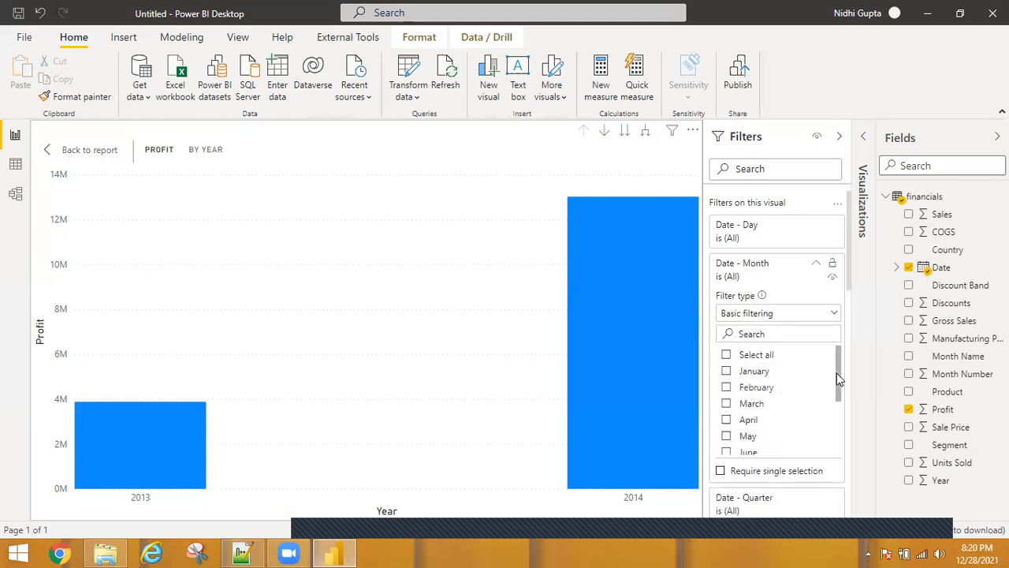
left_click(727, 373)
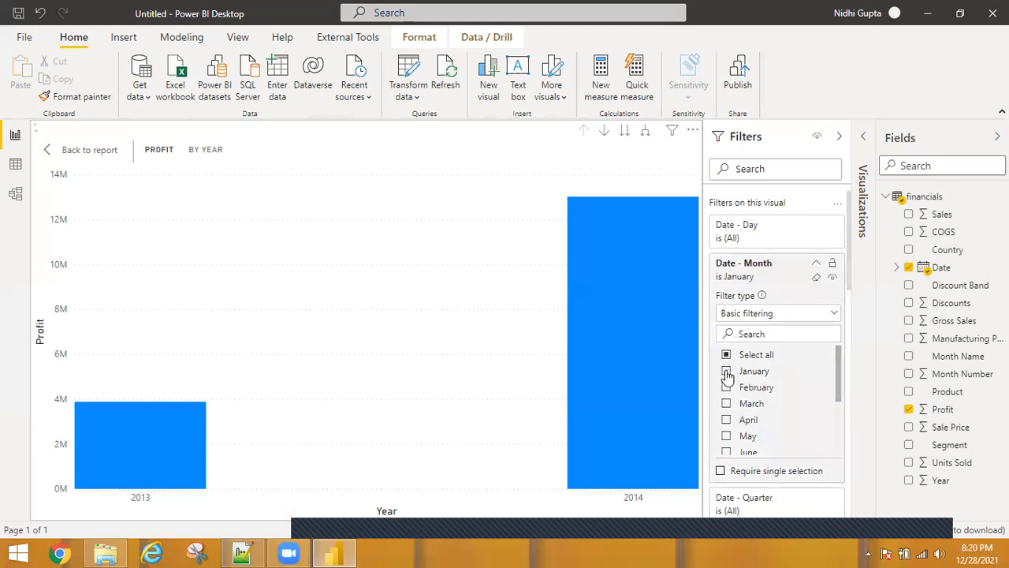
left_click(727, 372)
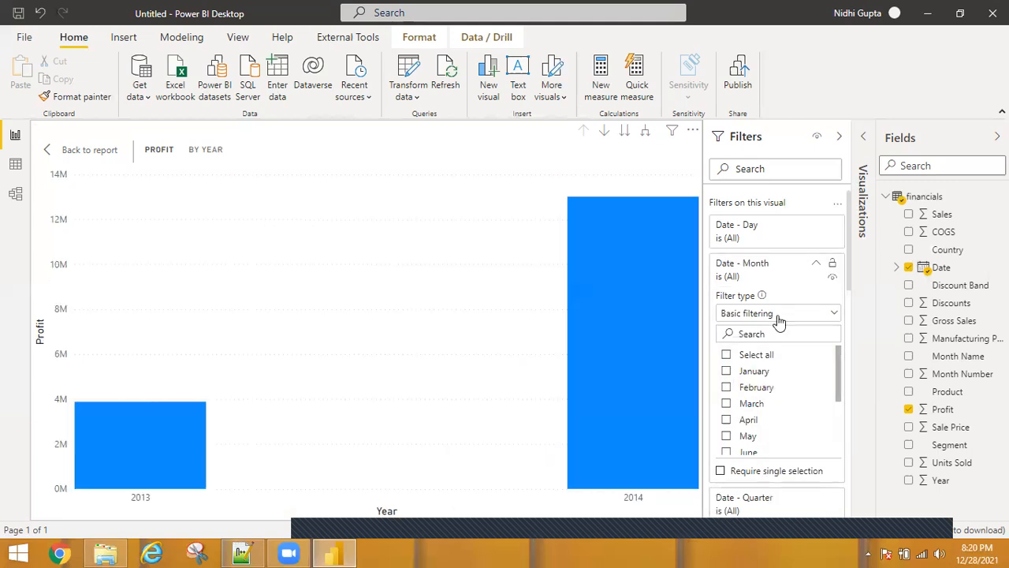
Switch the Date - Day filter to Basic filtering and collapse the Day and Month filter cards
left_click(770, 229)
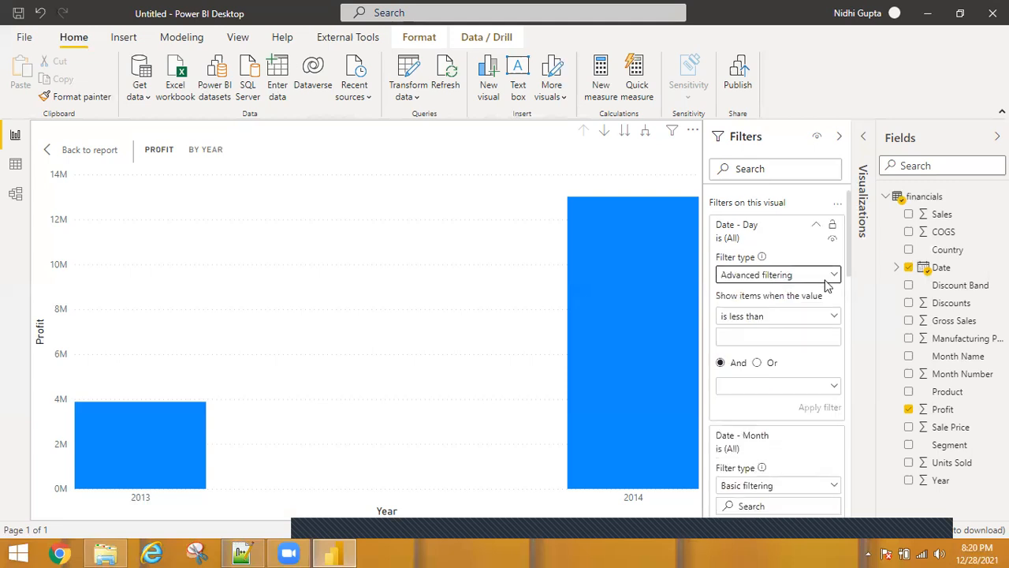
left_click(831, 274)
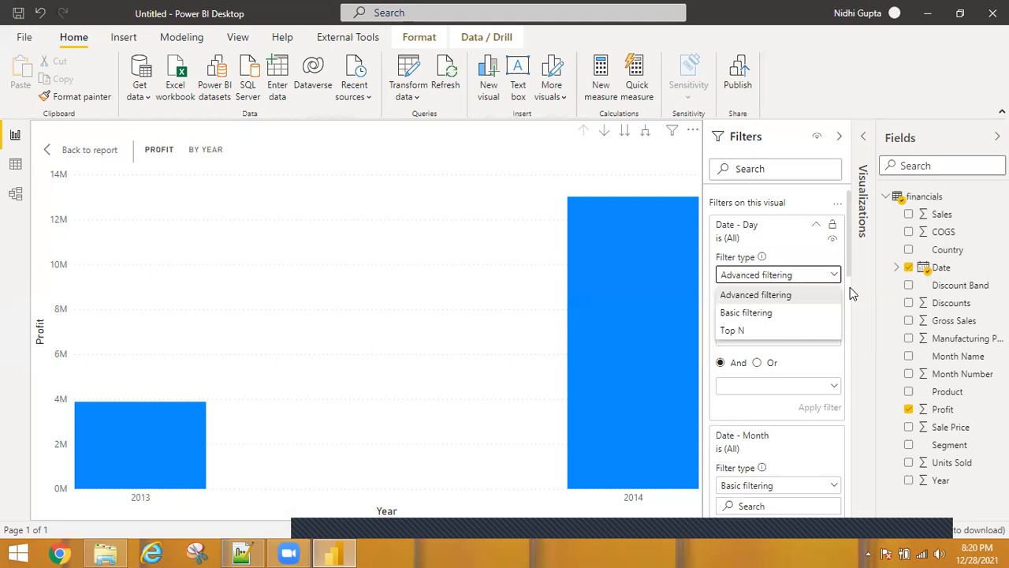
left_click(787, 316)
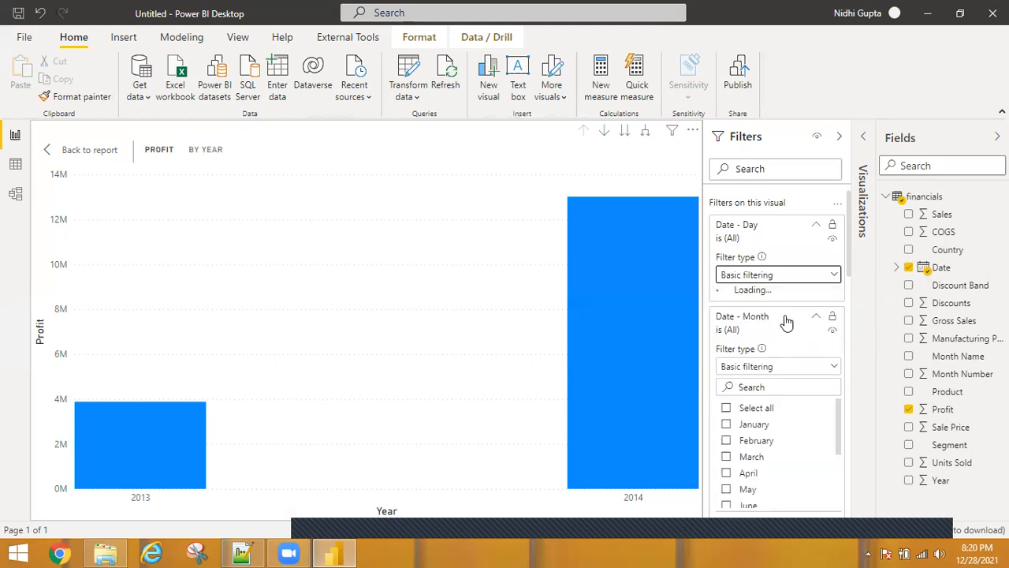
left_click(816, 227)
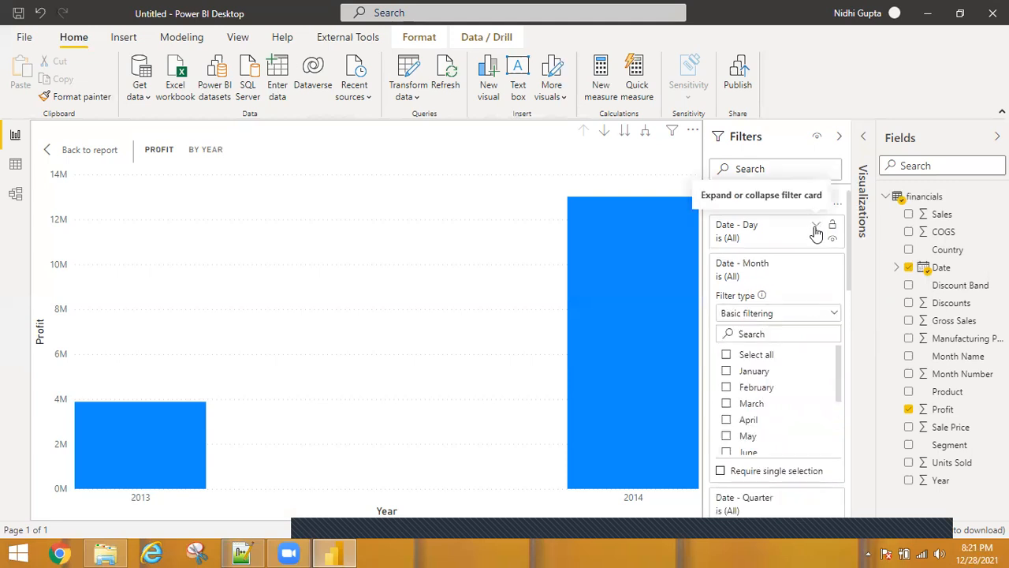
left_click(816, 266)
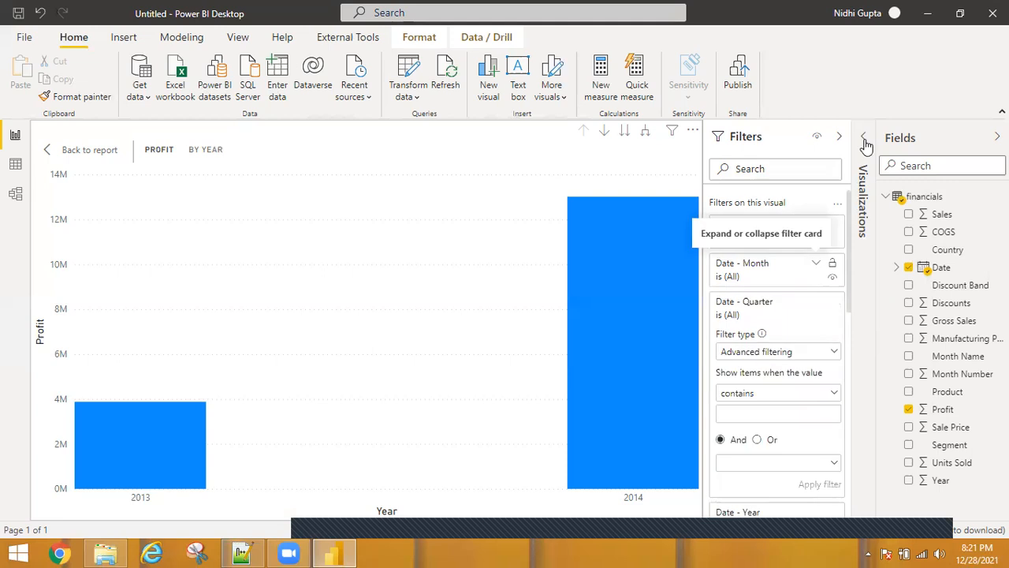
Show the Visualizations pane and collapse the Quarter, Year and Profit filter cards
left_click(855, 399)
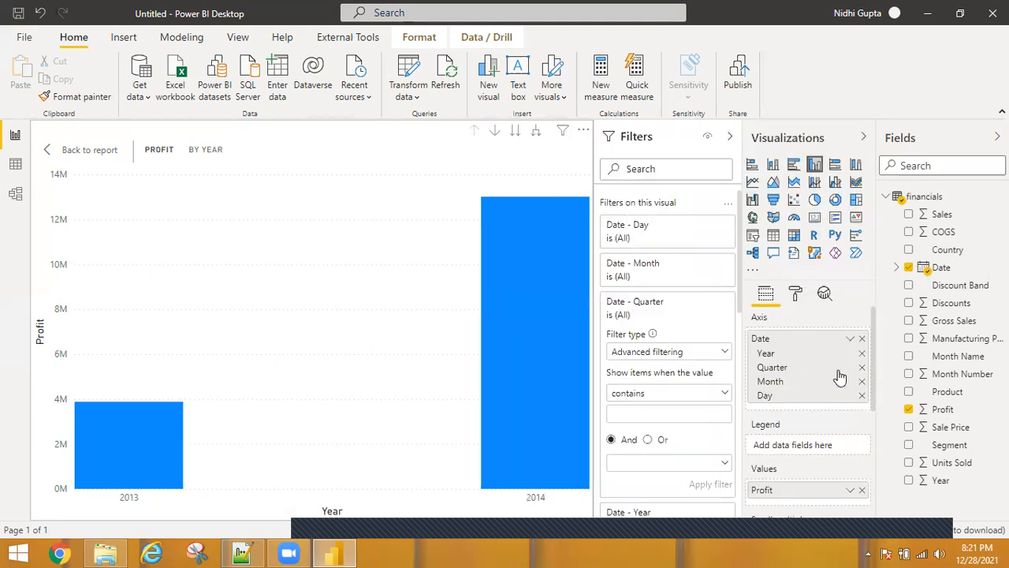
left_click(708, 302)
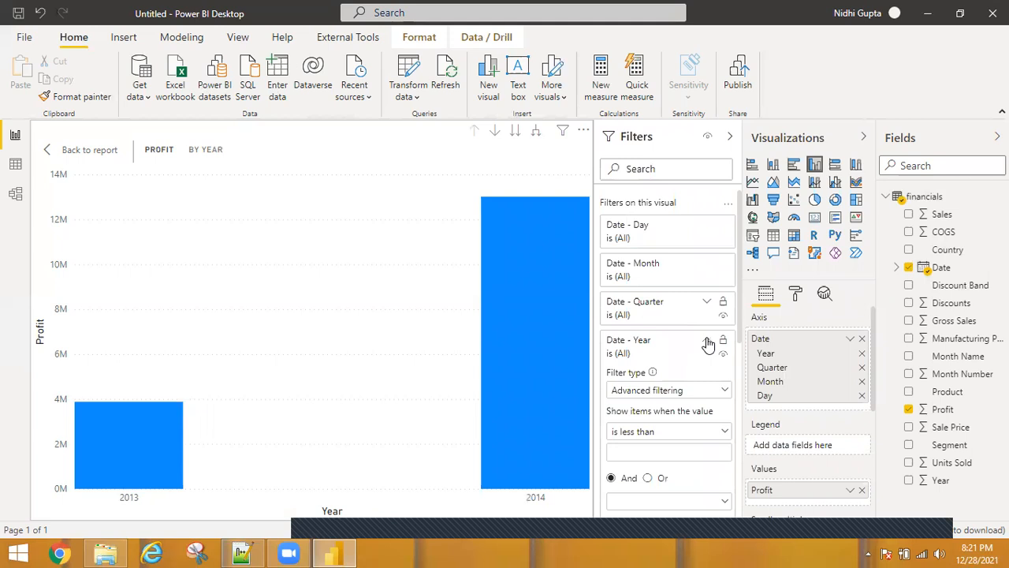
left_click(706, 340)
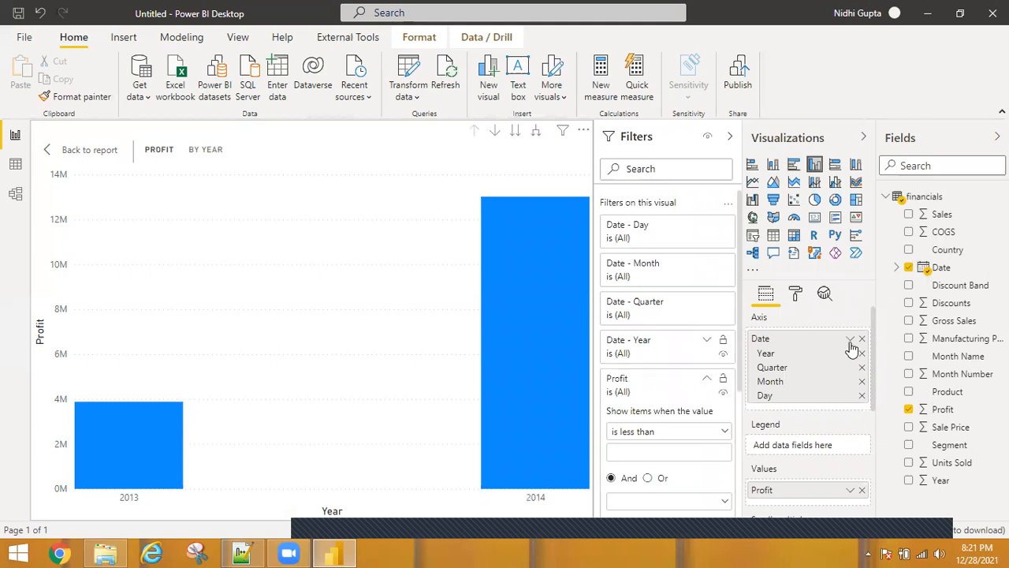
left_click(707, 378)
Change the chart's Date axis field from Date Hierarchy to plain Date
left_click(851, 339)
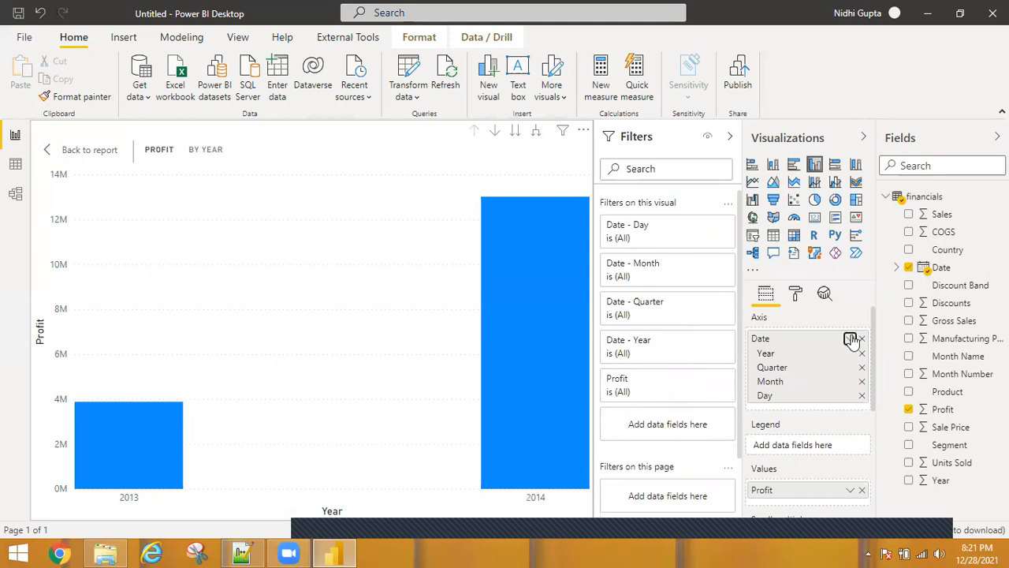
left_click(851, 339)
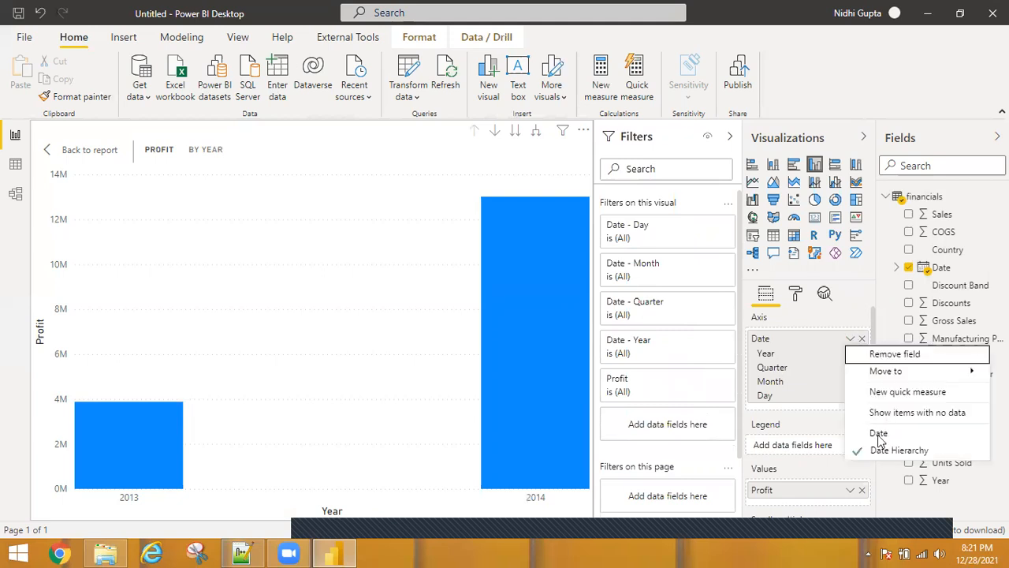
left_click(879, 436)
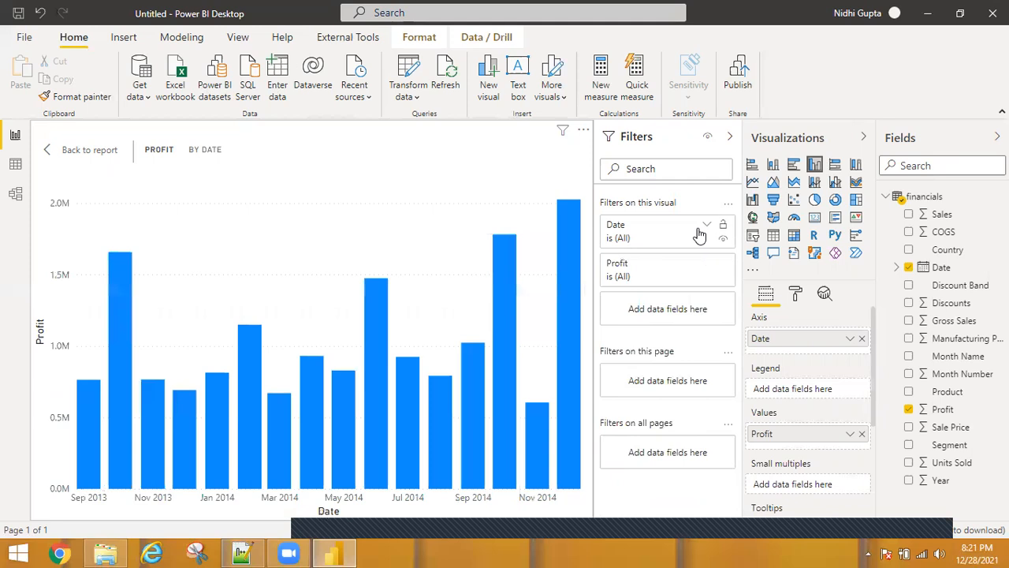
Open the Date filter card's filter type options, then return to the report page and deselect the chart
left_click(701, 230)
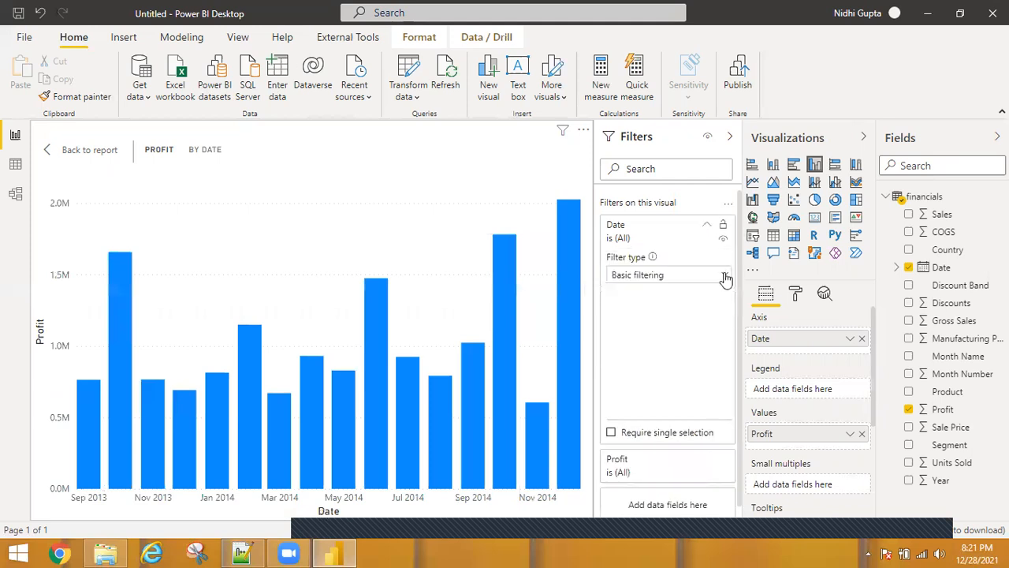
left_click(725, 275)
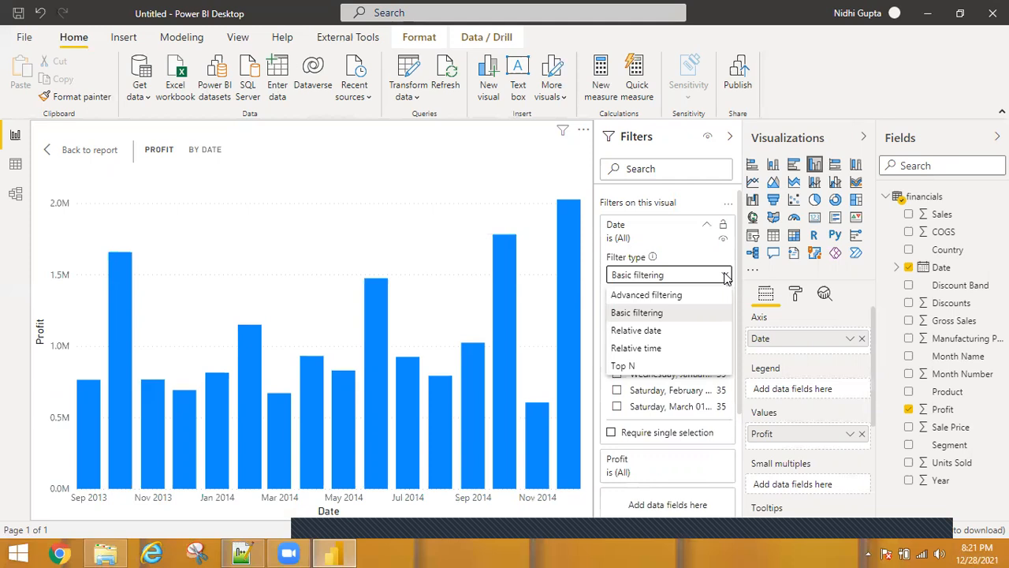
left_click(707, 228)
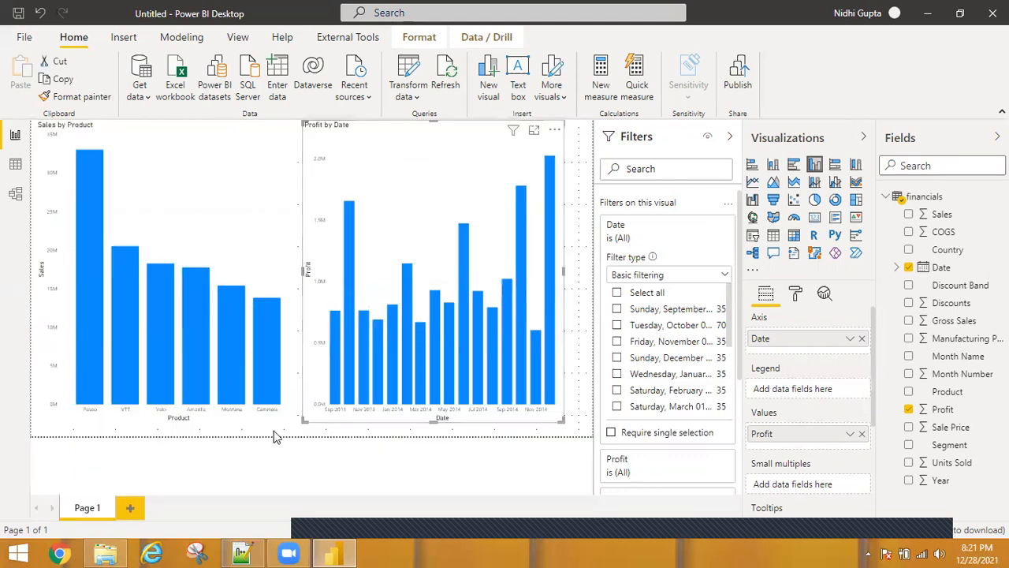
left_click(275, 437)
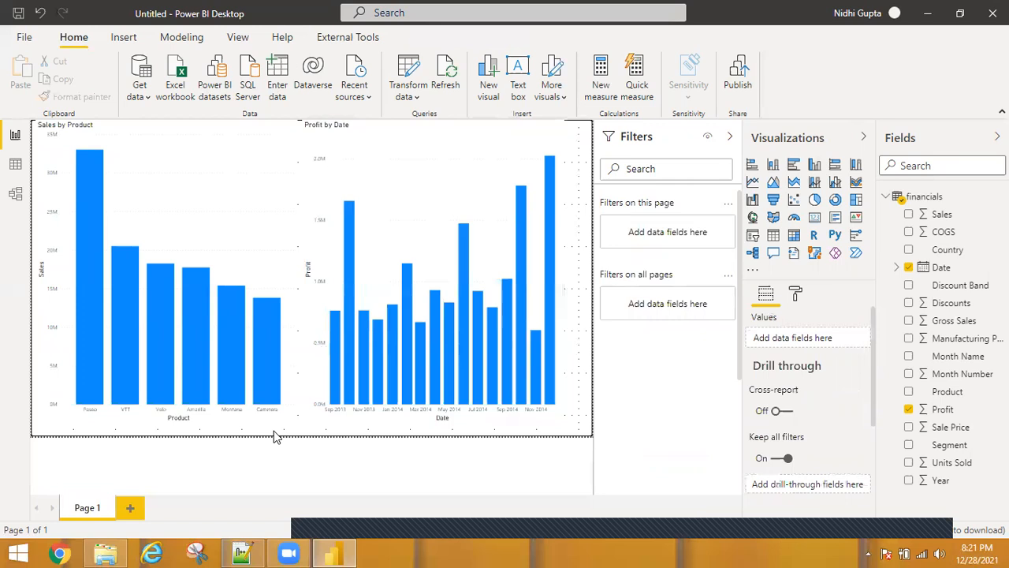
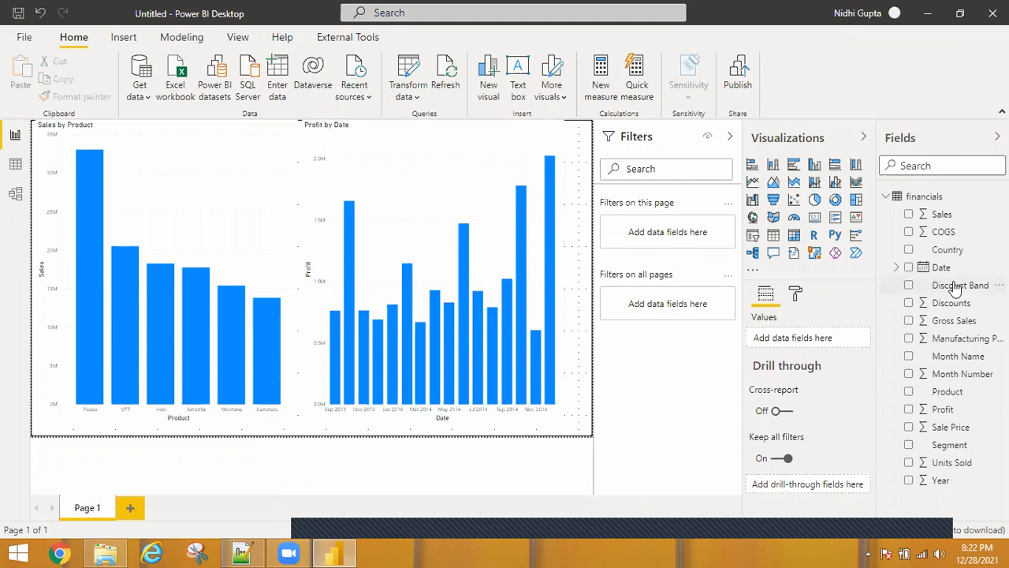
Add Discount Band as a filter on this page and collapse the Visualizations pane
left_click_drag(955, 289, 668, 236)
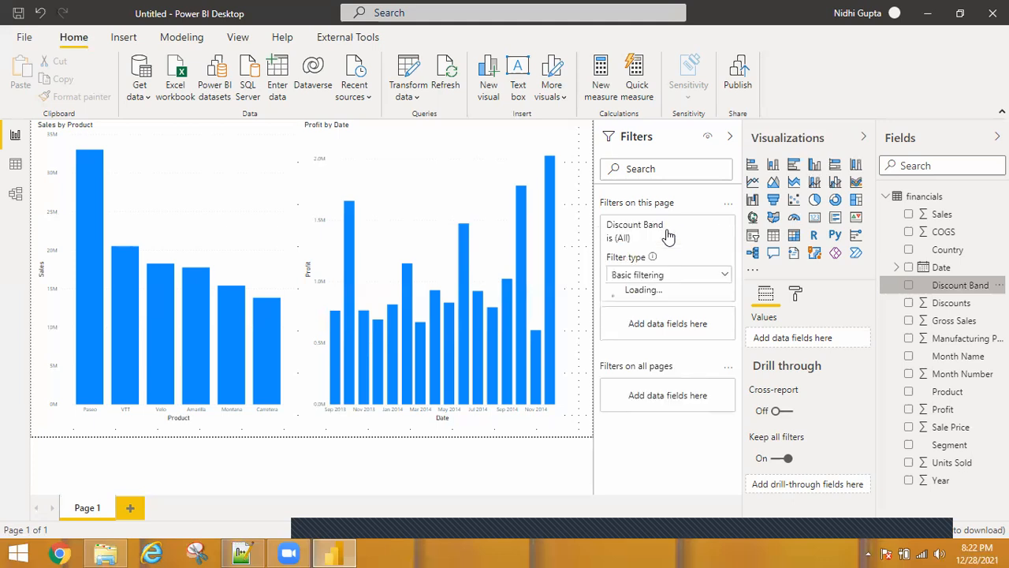
left_click(865, 137)
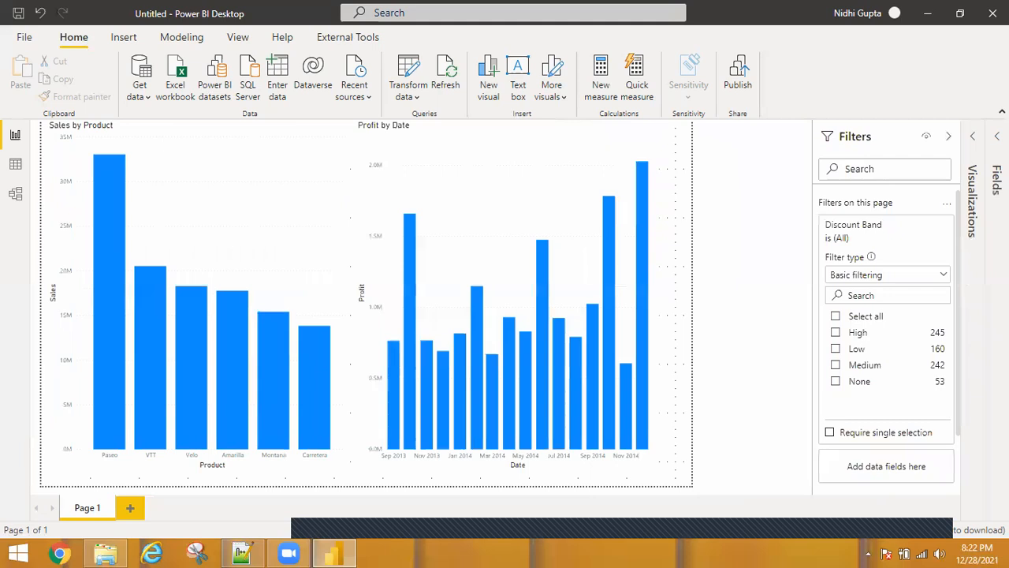
Switch the Discount Band filter to Advanced filtering and back to Basic filtering
left_click(940, 277)
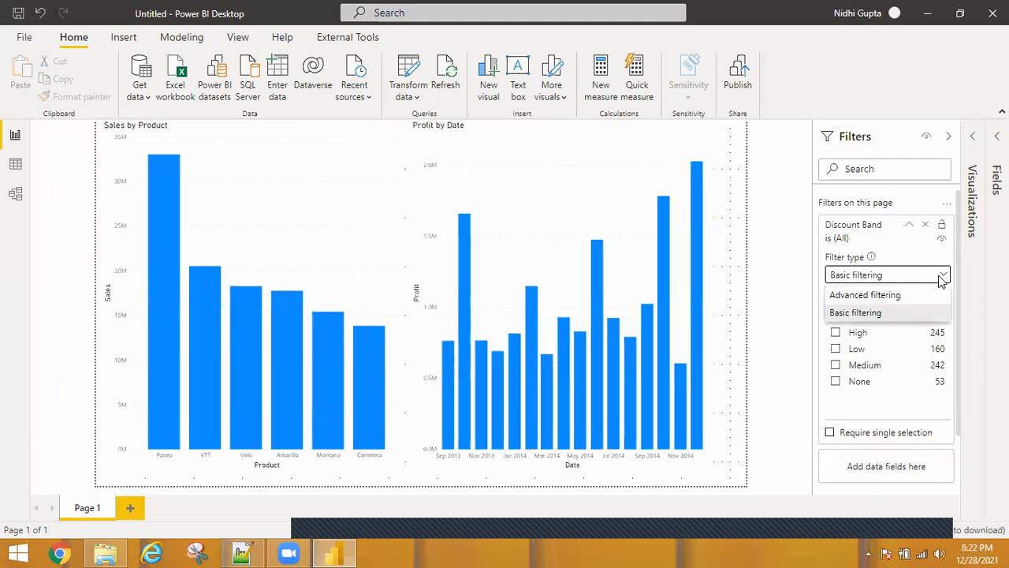
left_click(880, 297)
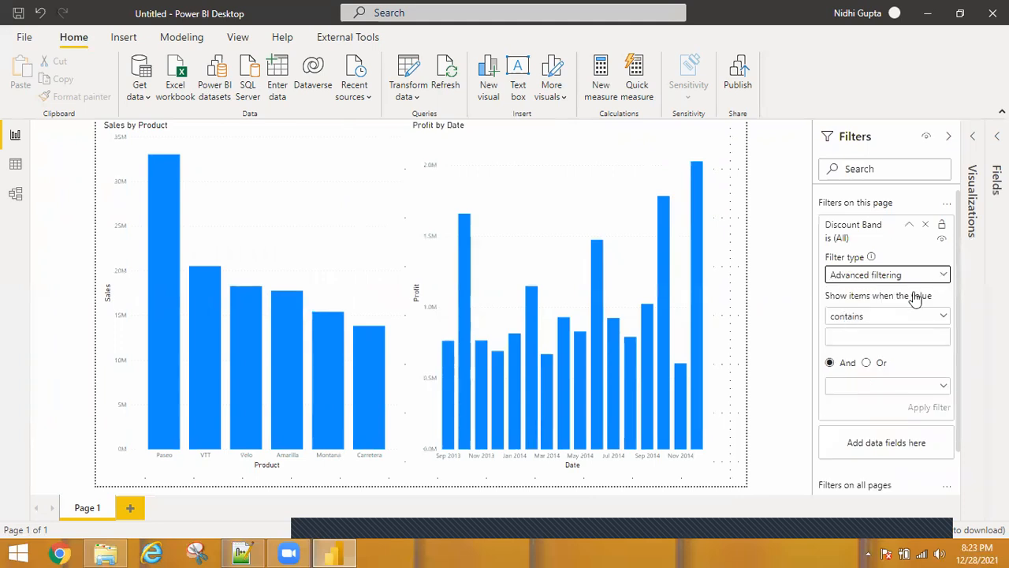
left_click(910, 276)
left_click(865, 317)
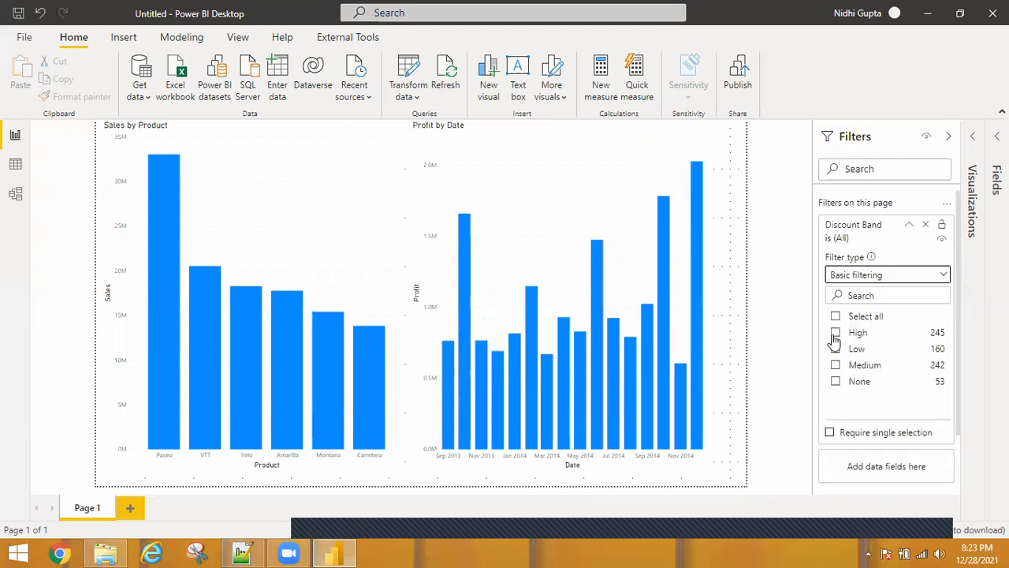
Filter the page to the High discount band and view the filters affecting each chart
left_click(835, 334)
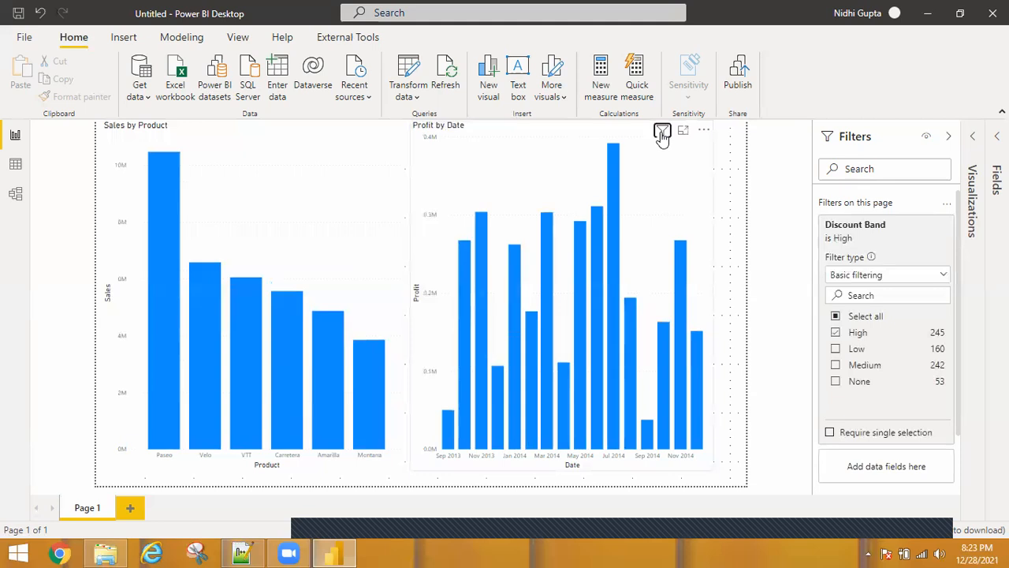
left_click(663, 136)
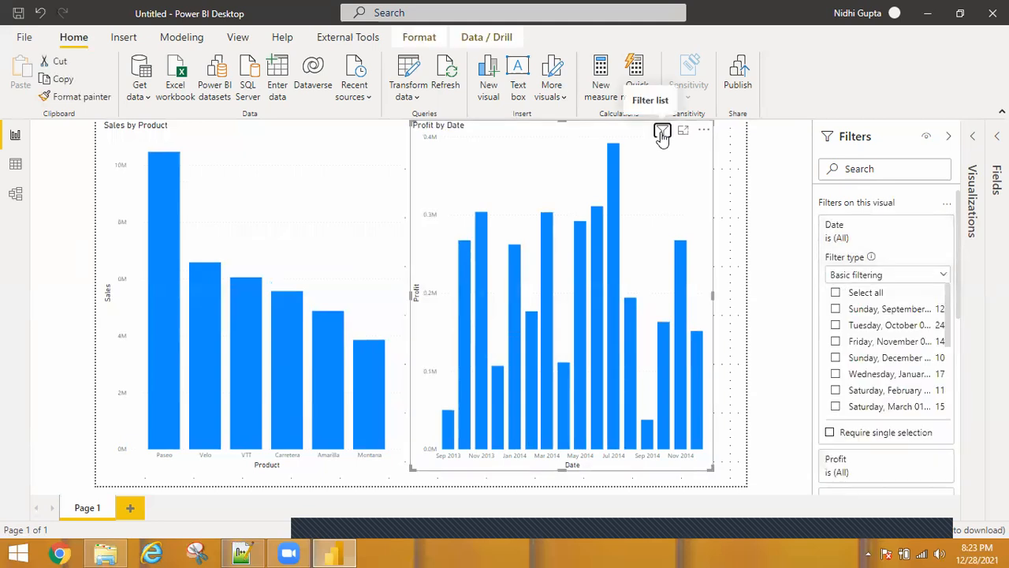
left_click(662, 136)
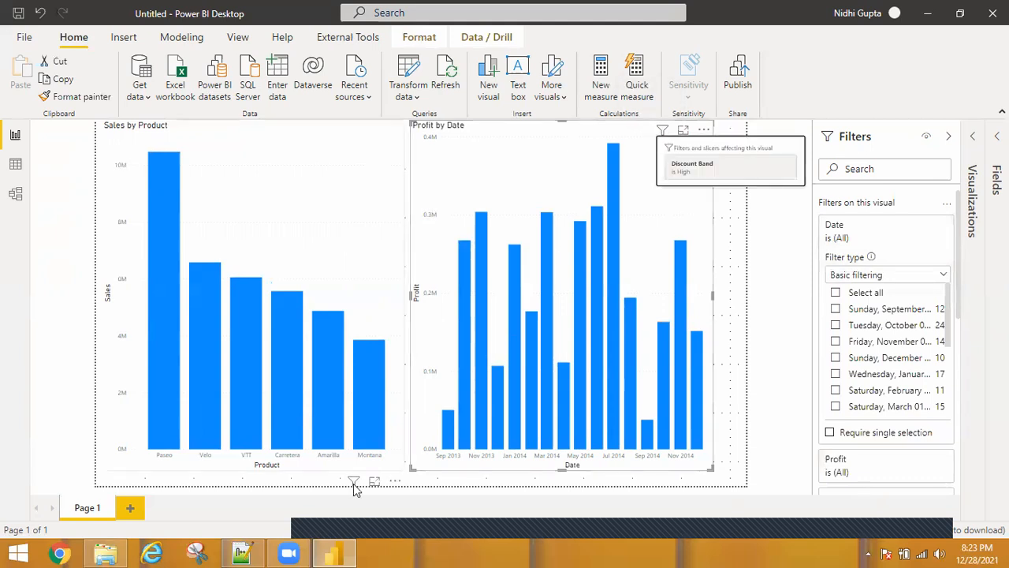
left_click(354, 482)
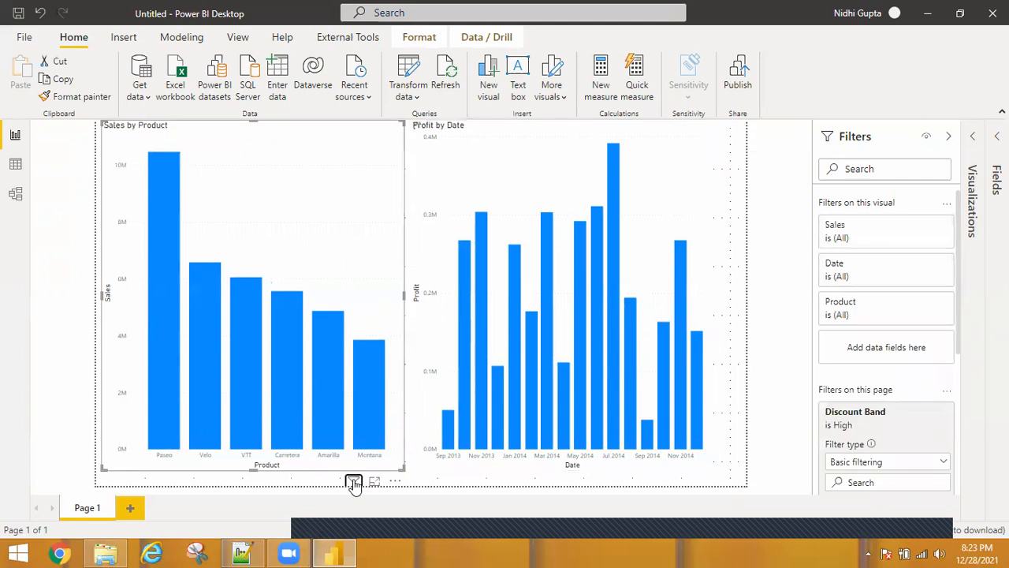
mouse_move(354, 485)
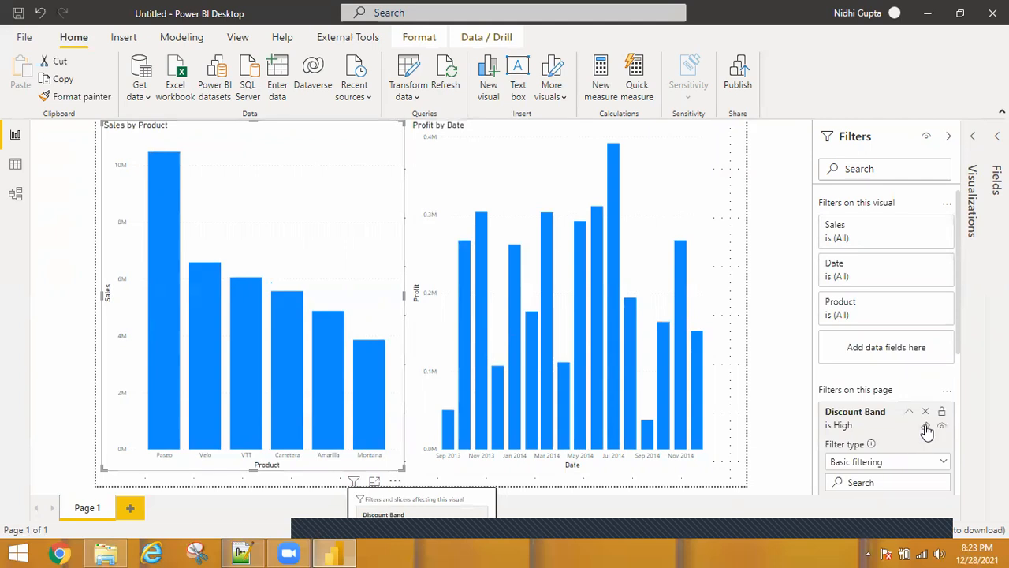
Clear the Discount Band page filter and collapse its filter card
left_click(927, 427)
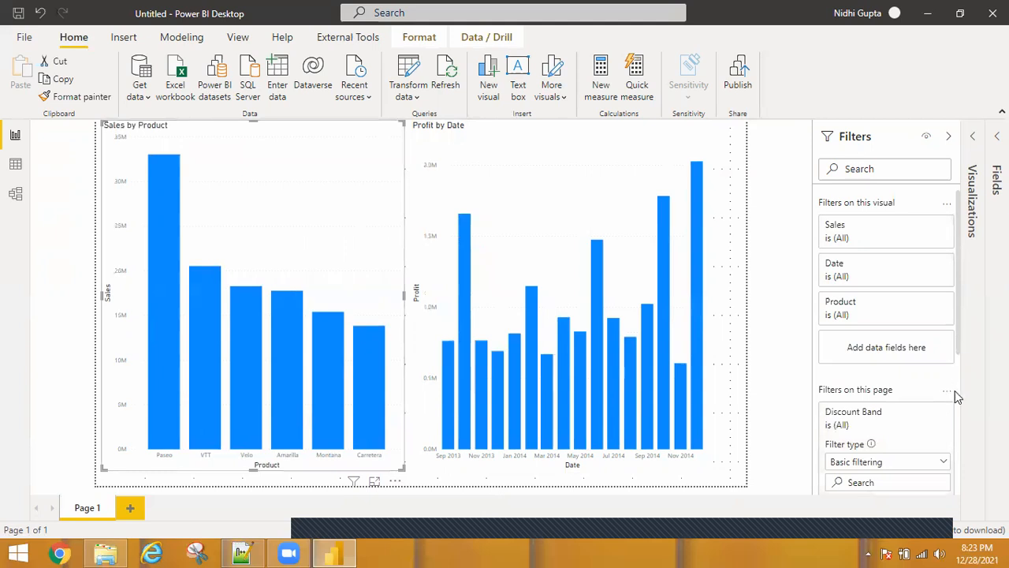
scroll(955, 390, "down", 3)
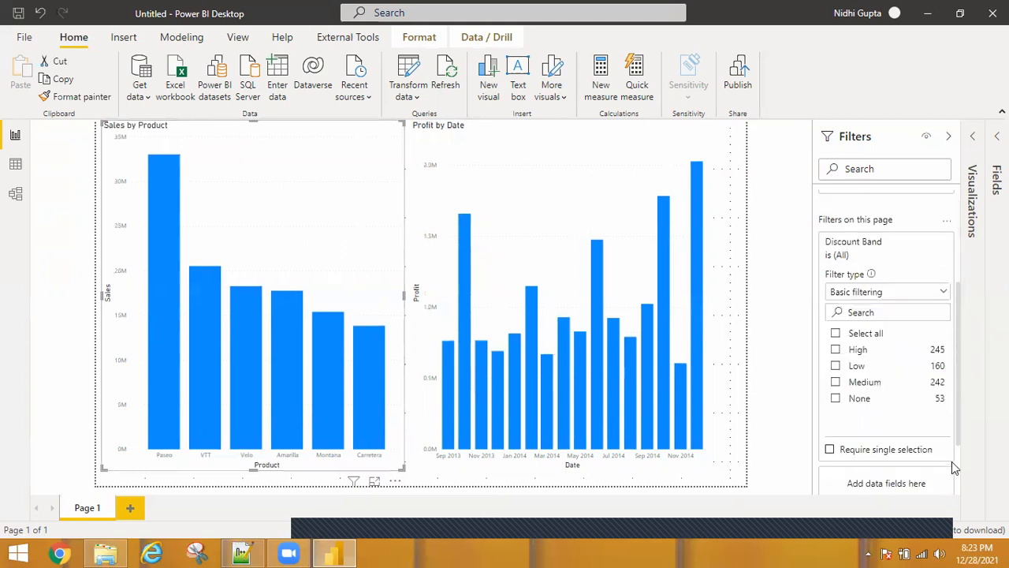
scroll(951, 462, "down", 1)
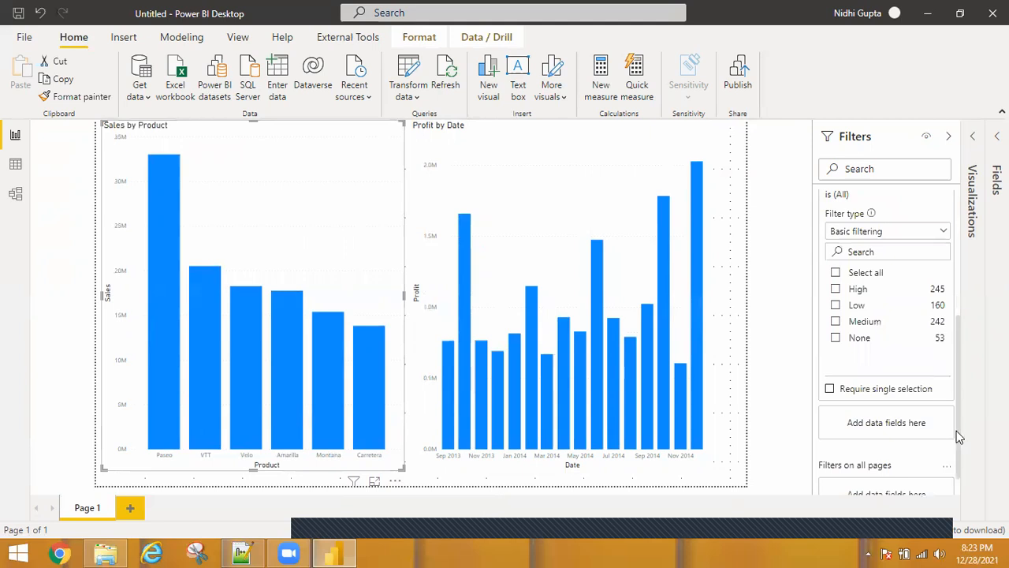
scroll(956, 430, "up", 1)
mouse_move(910, 240)
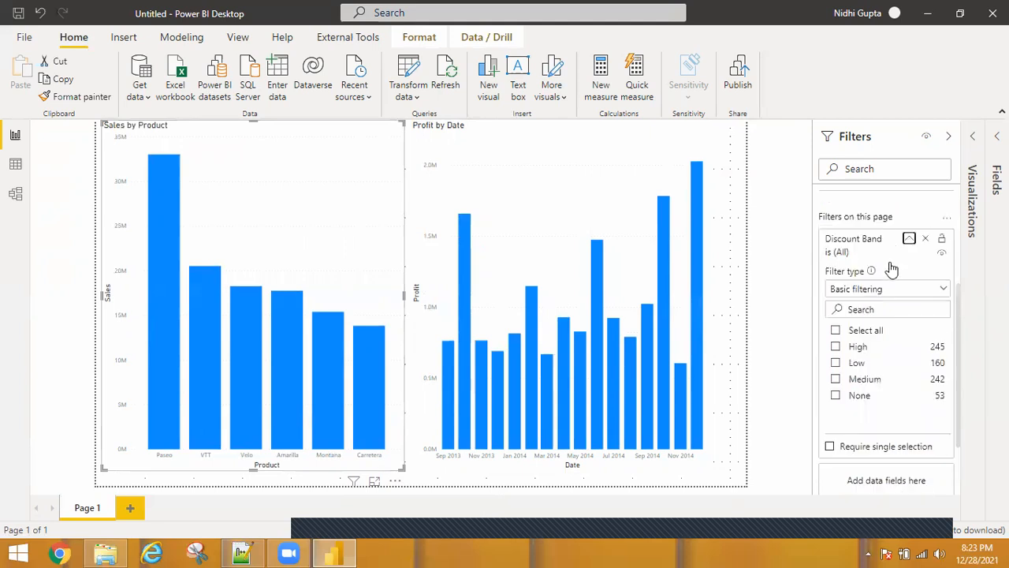
left_click(910, 238)
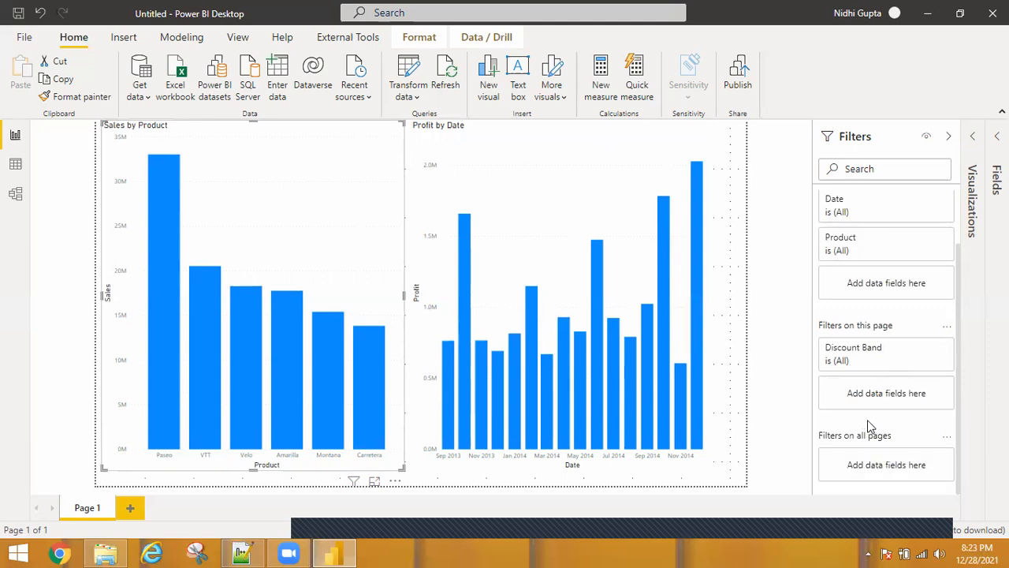
Show the Fields pane and move the Discount Band filter from page level to Filters on all pages
left_click(996, 137)
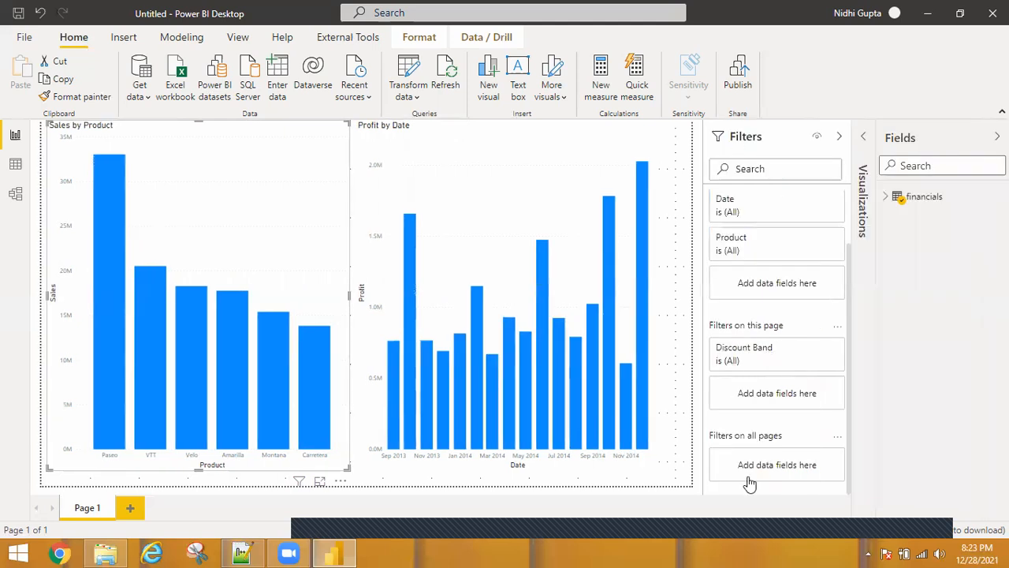
left_click_drag(767, 353, 777, 465)
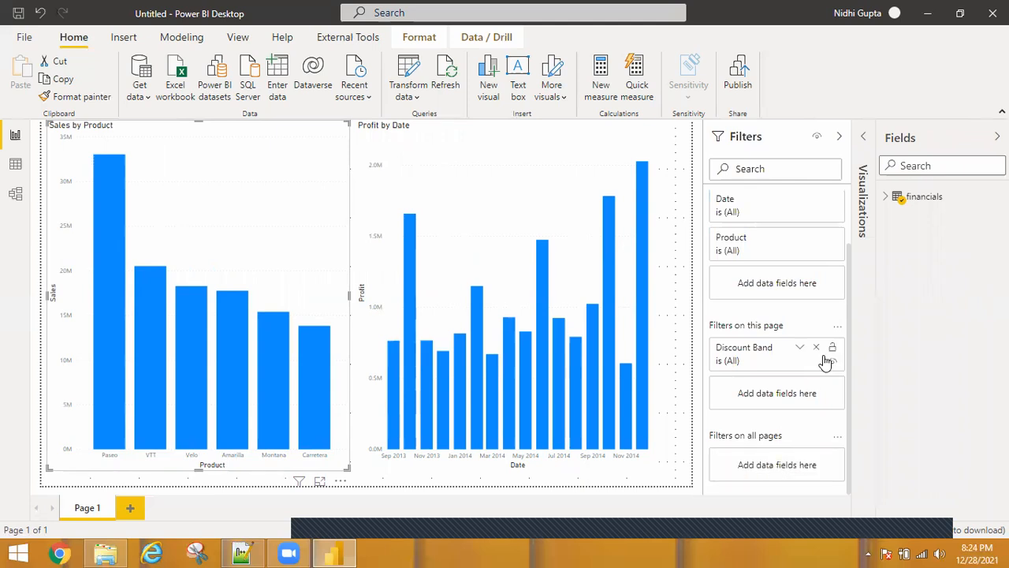
left_click(890, 198)
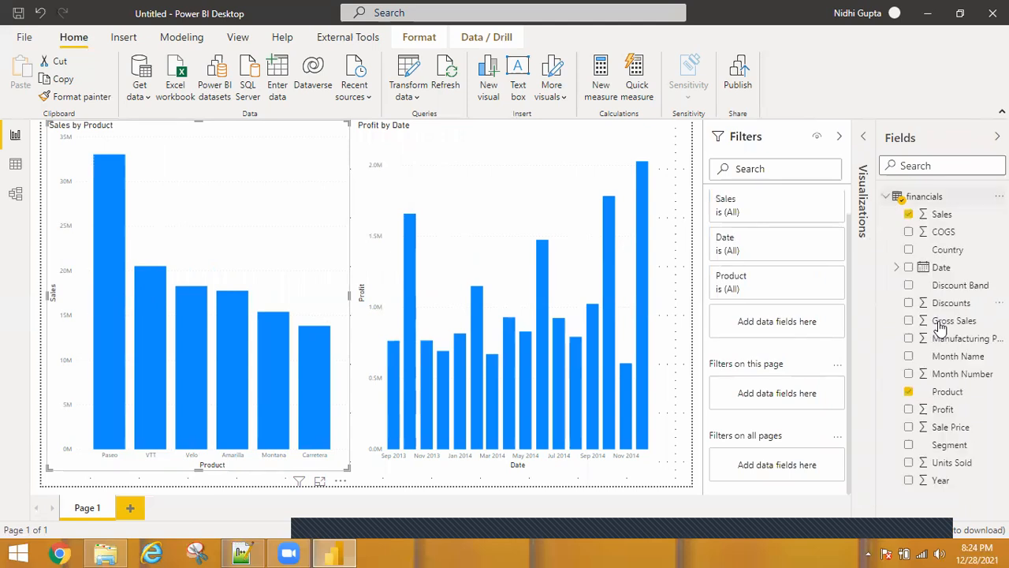
left_click_drag(960, 290, 792, 461)
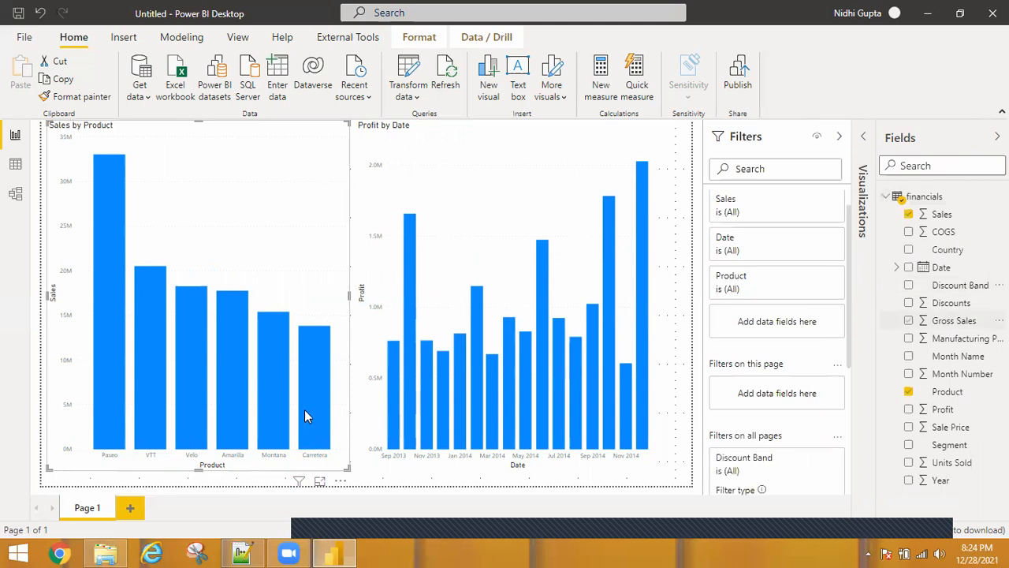
mouse_move(305, 411)
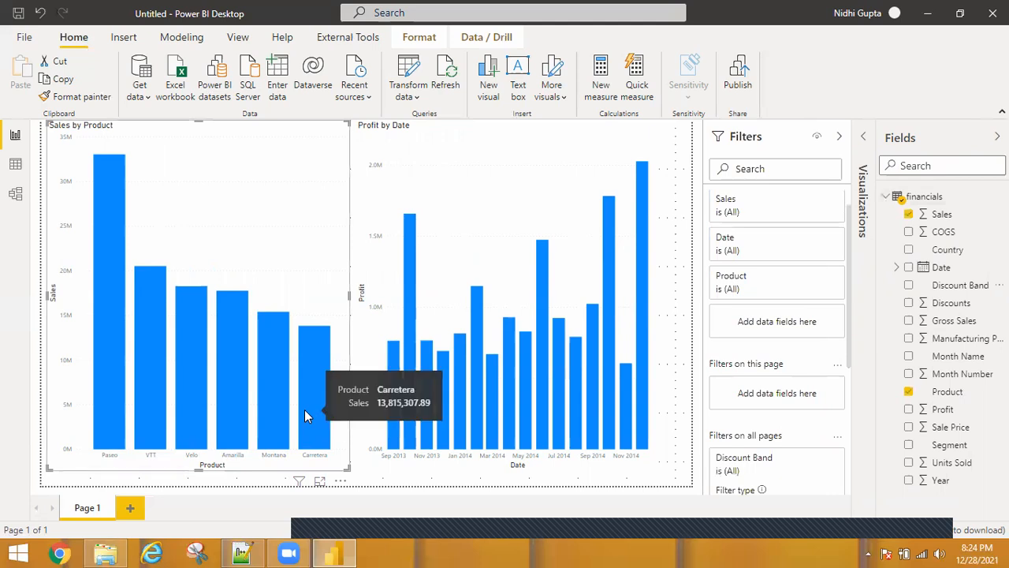
Deselect the chart and add a new report page, cancelling the page deletion
left_click(354, 487)
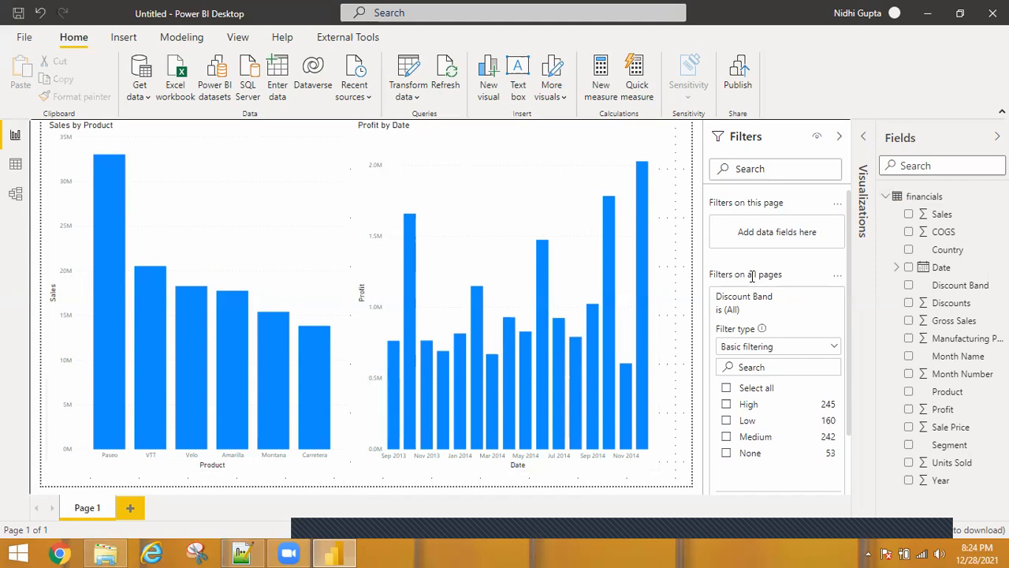
left_click(131, 511)
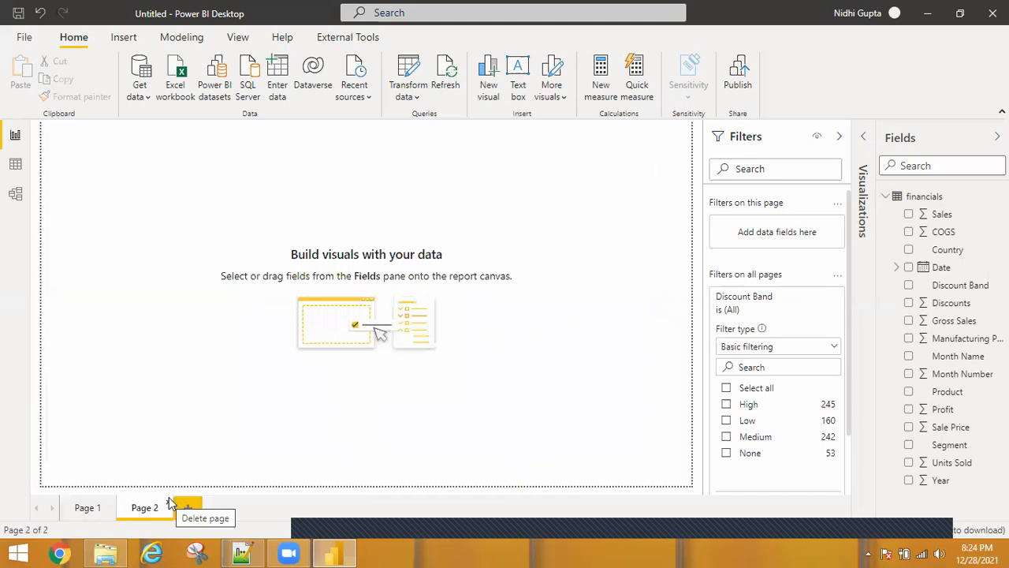
left_click(171, 506)
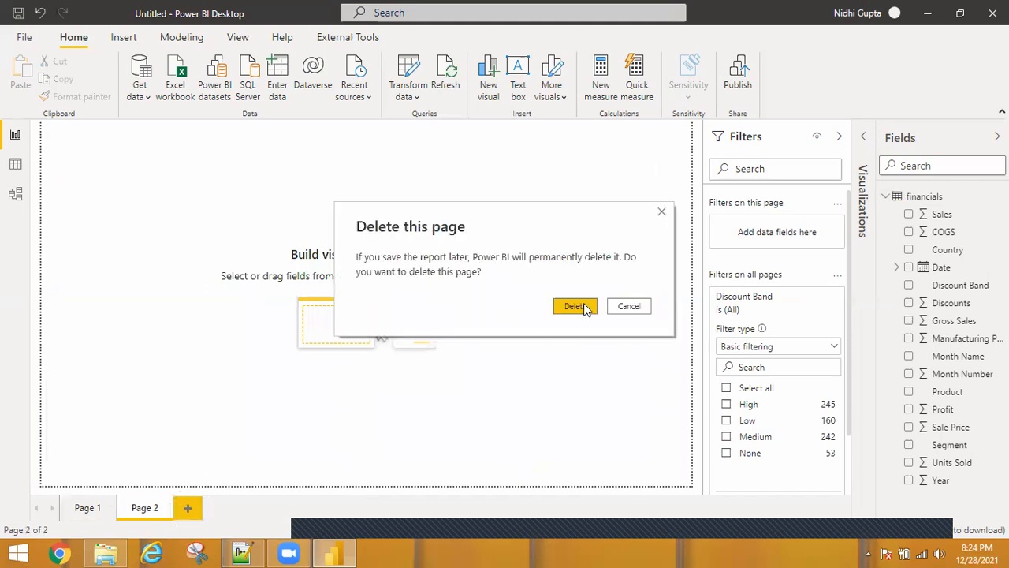
left_click(630, 311)
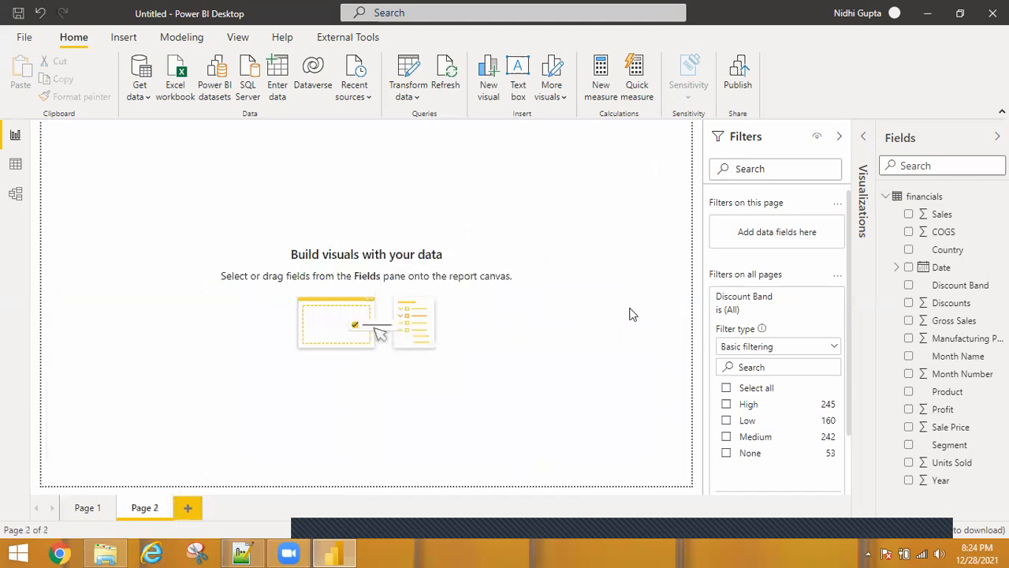
On the new page, insert a pie chart of Sales by Discount Band and a card showing Discounts
left_click(865, 142)
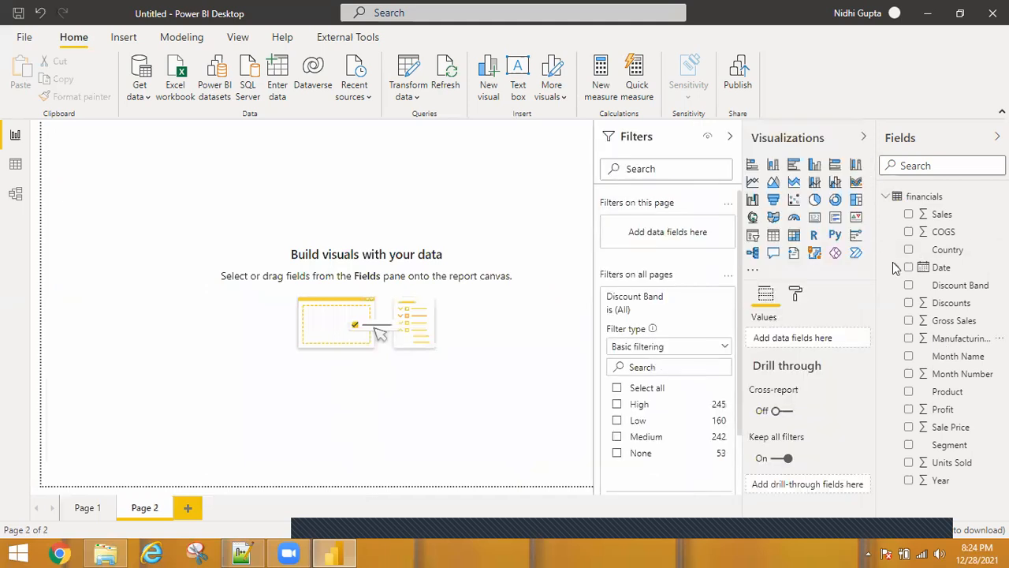
left_click(815, 202)
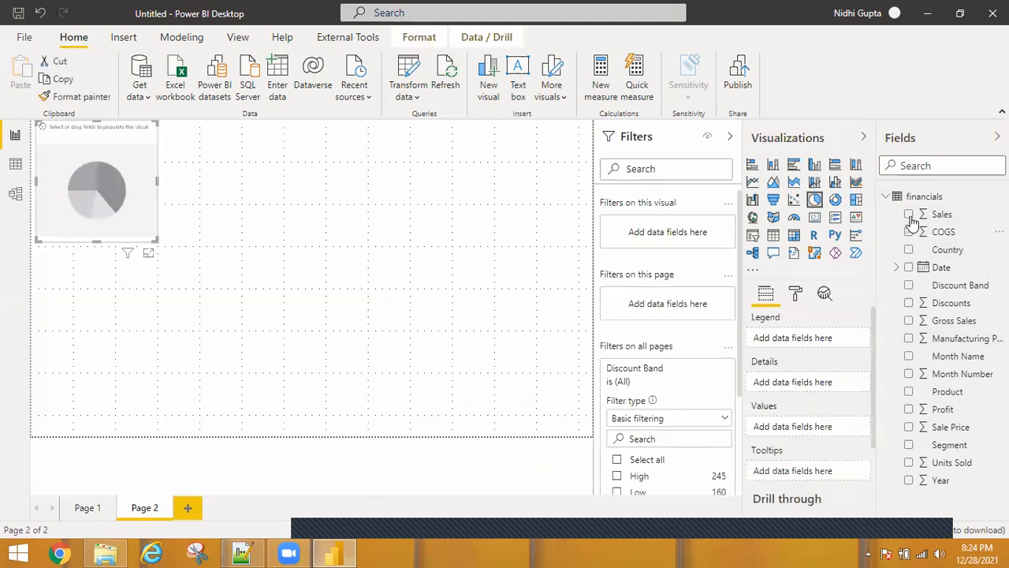
left_click(909, 285)
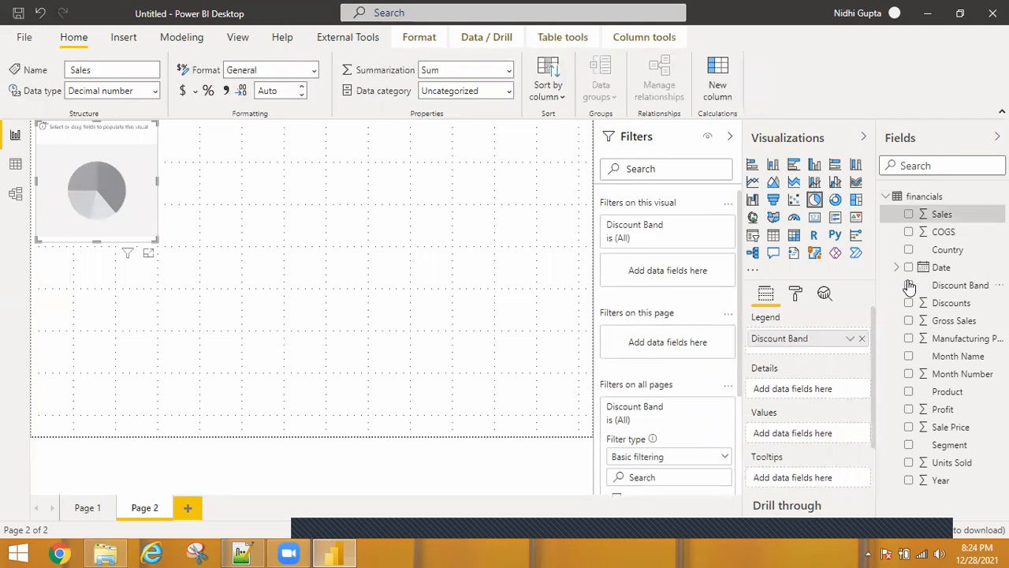
left_click(909, 214)
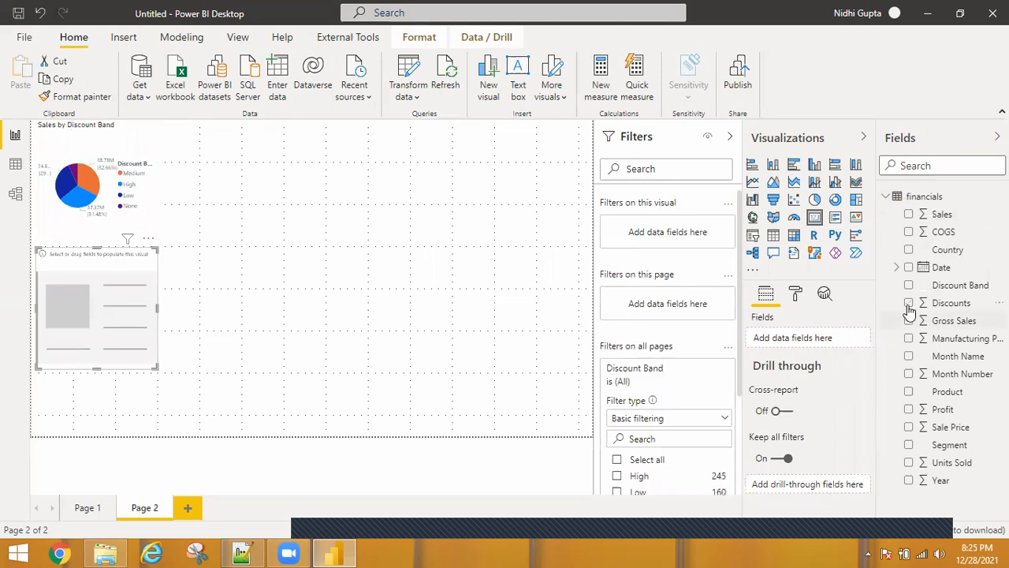
left_click(909, 303)
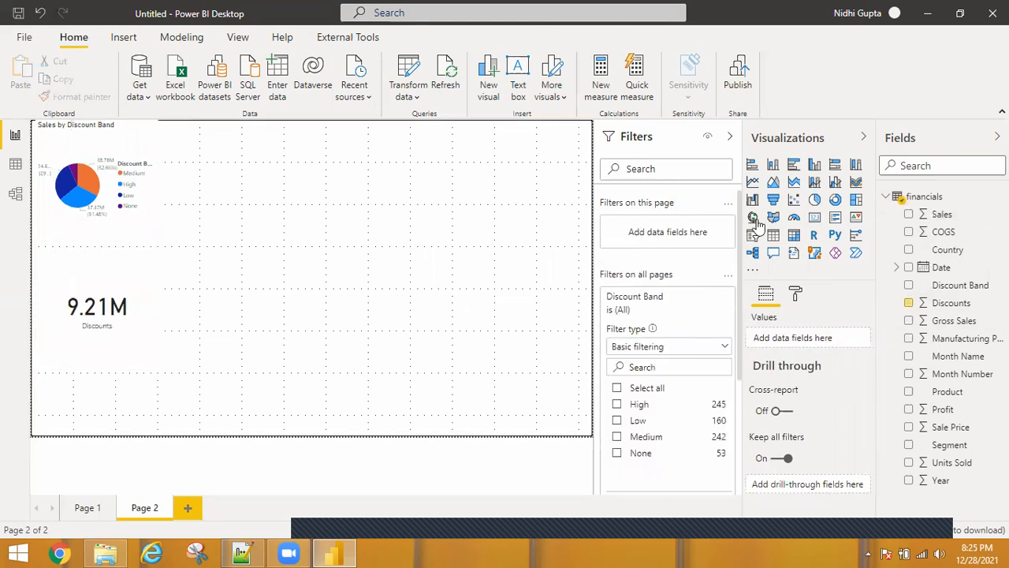
Insert a donut chart of Profit by Discount Band
left_click(835, 201)
left_click(909, 409)
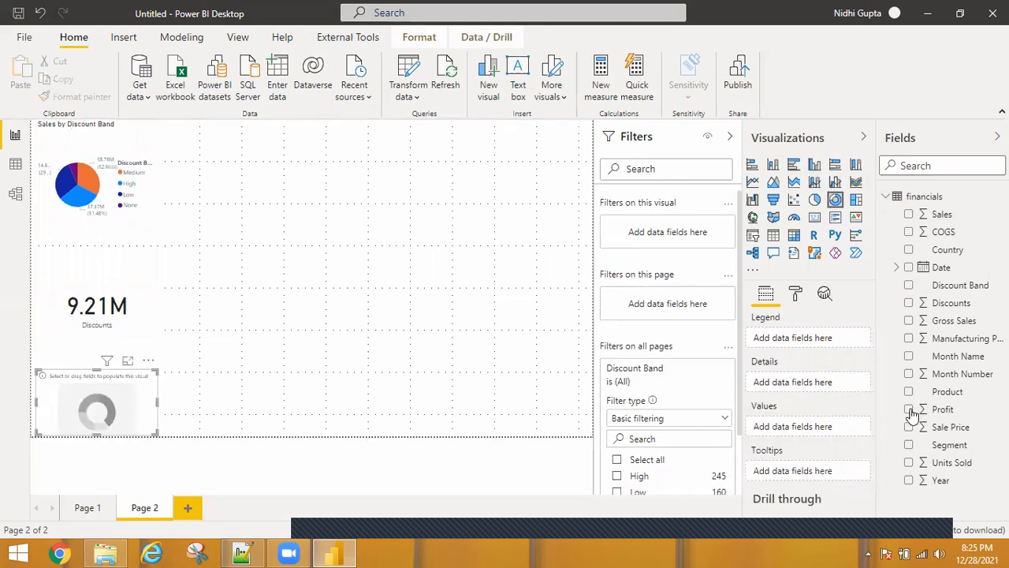
left_click(909, 285)
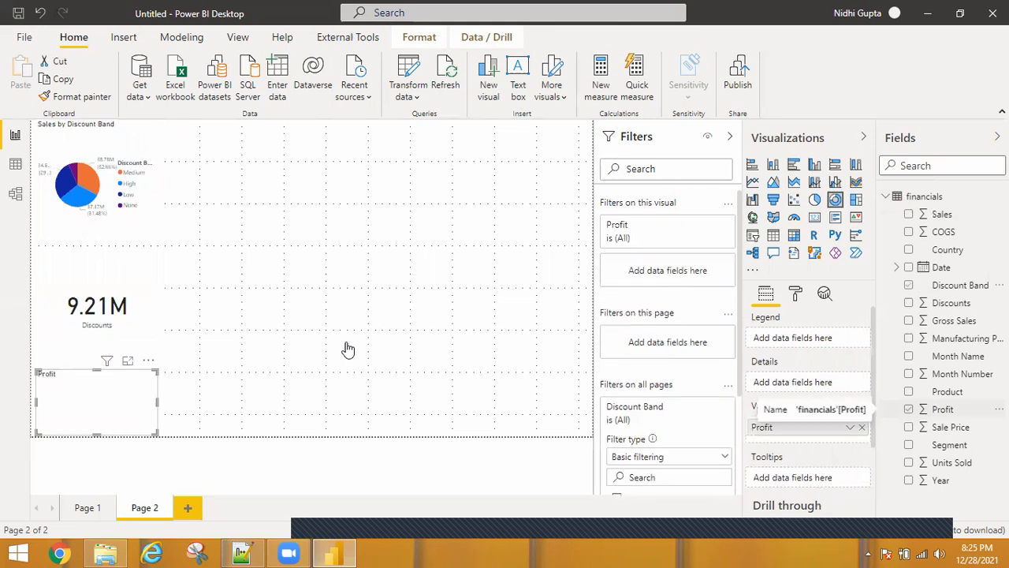
Move and enlarge the donut chart, and reposition and resize the Discounts card at the lower left
left_click_drag(250, 286, 319, 132)
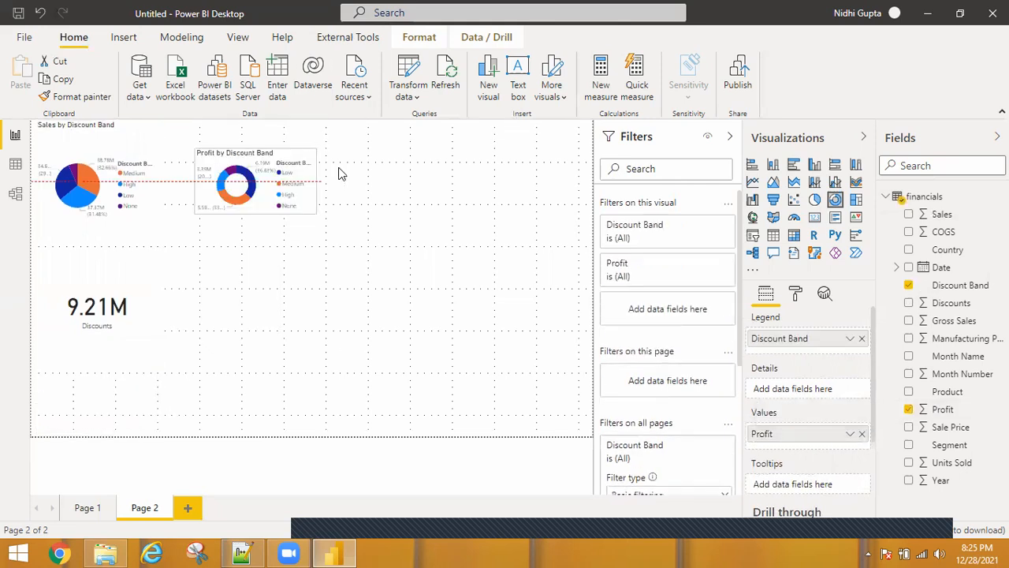
left_click_drag(343, 194, 582, 370)
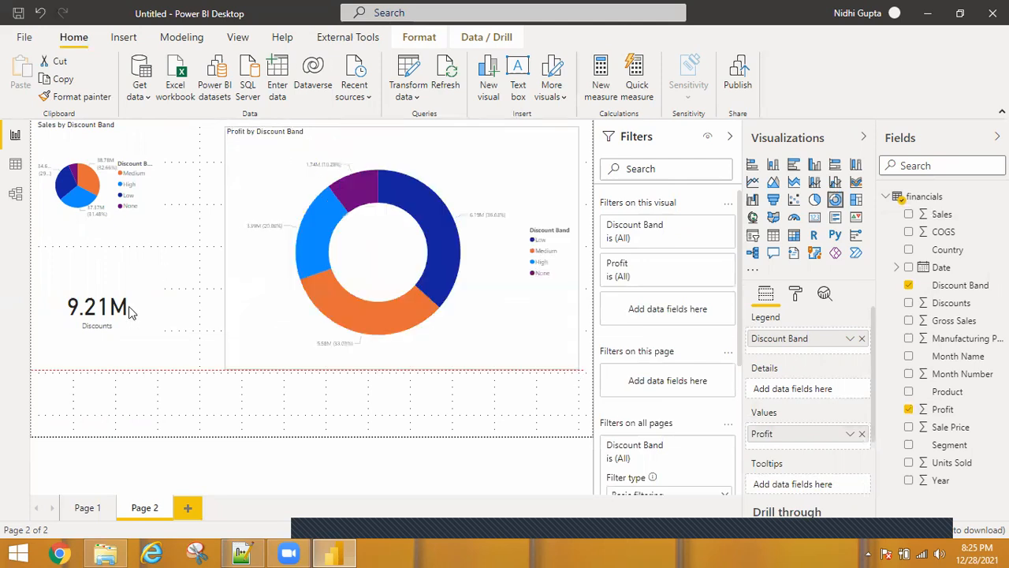
left_click_drag(136, 301, 71, 401)
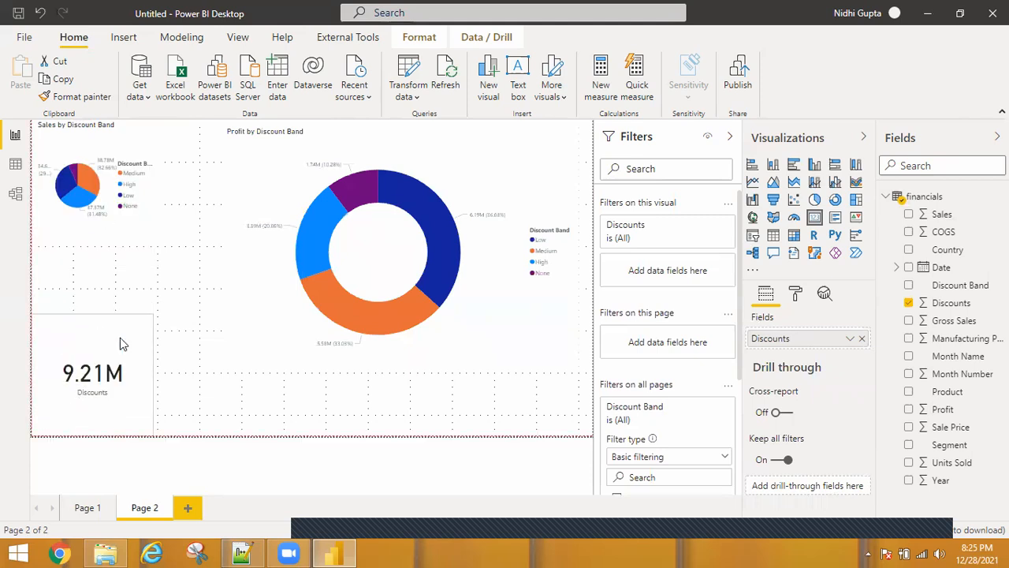
left_click_drag(130, 354, 126, 365)
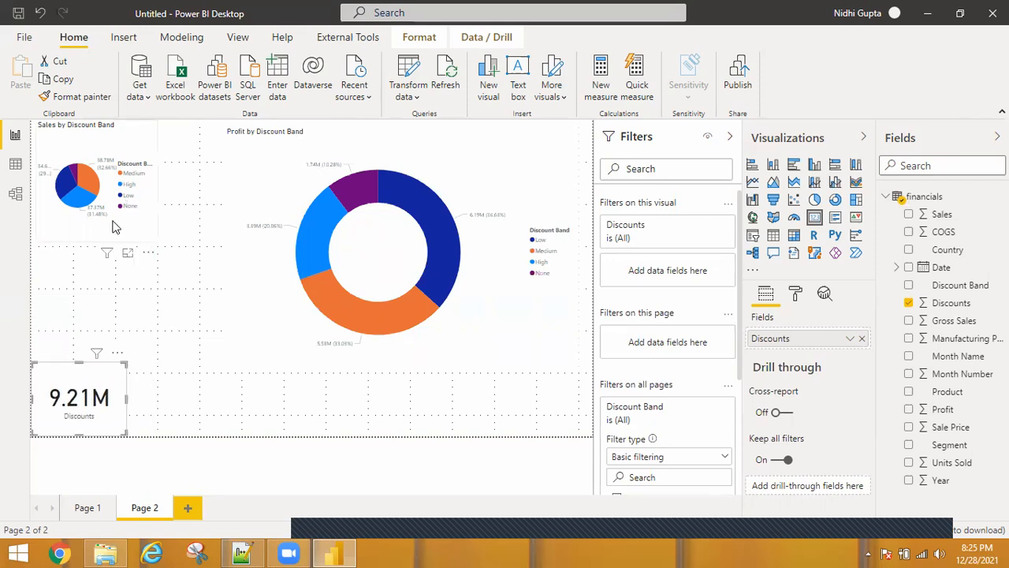
Enlarge the Sales by Discount Band pie chart by extending its lower edge downward, then reselect it
left_click(152, 239)
left_click_drag(155, 238, 192, 360)
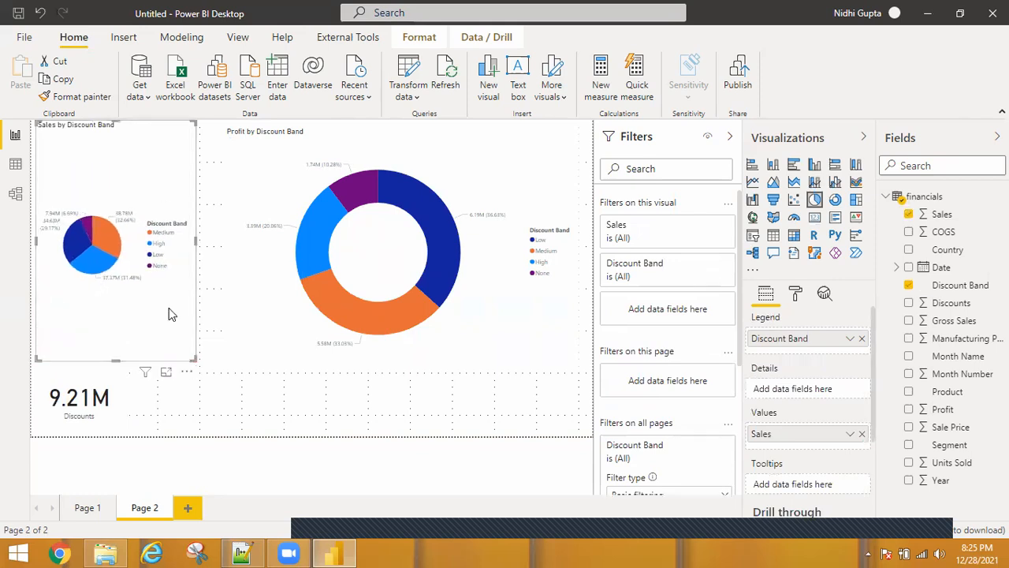
left_click(499, 179)
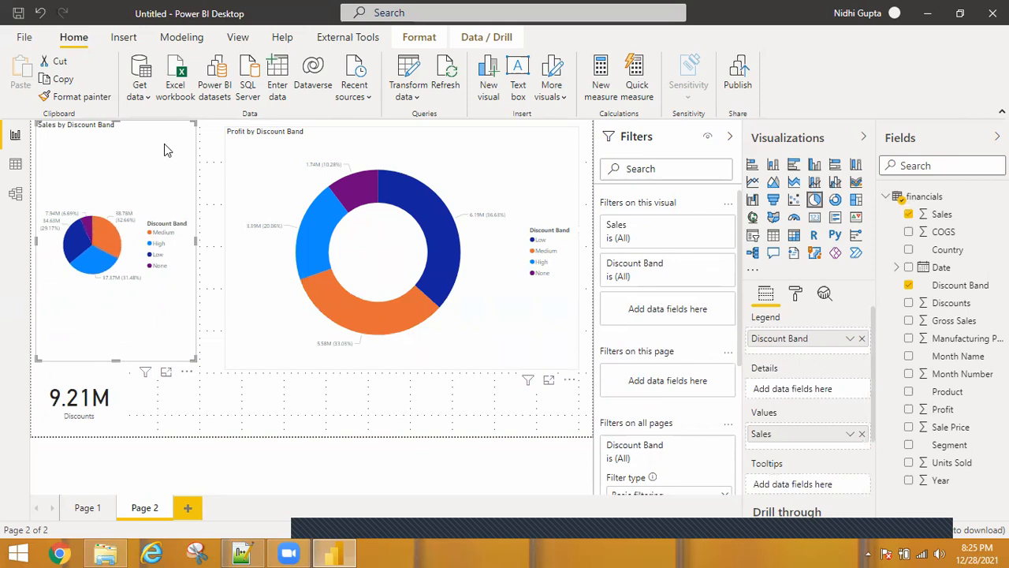
left_click(155, 151)
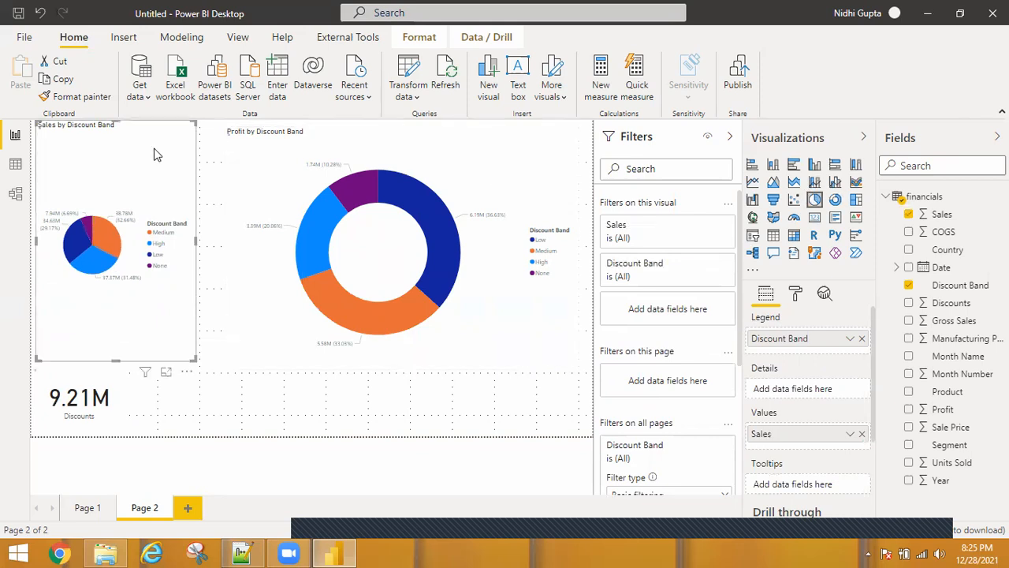
Set the pie chart's title heading to Heading 6 and change the title text to Total Sales by Discount Band
left_click(796, 294)
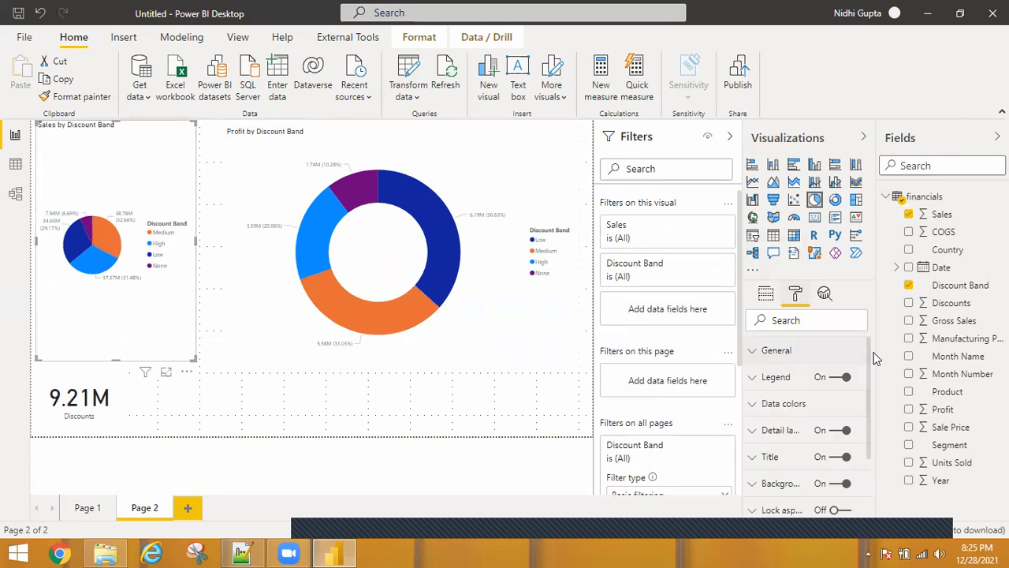
left_click_drag(868, 409, 867, 413)
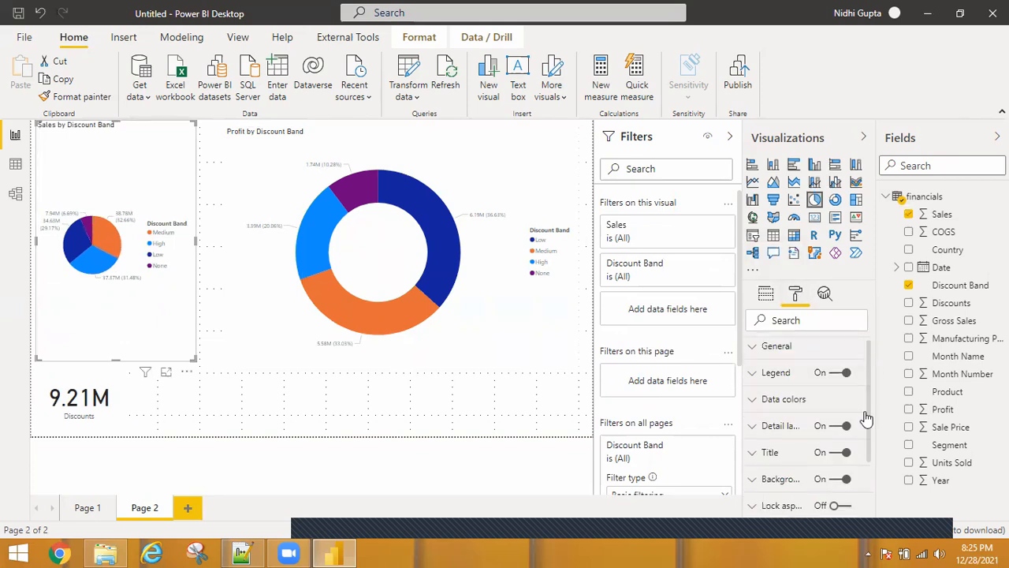
scroll(777, 369, "down", 3)
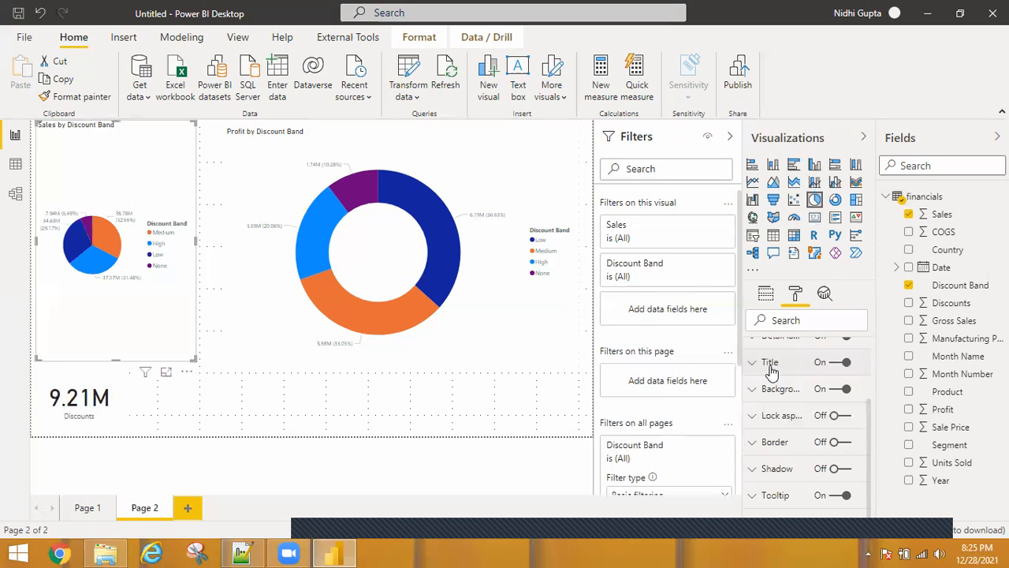
scroll(869, 419, "up", 2)
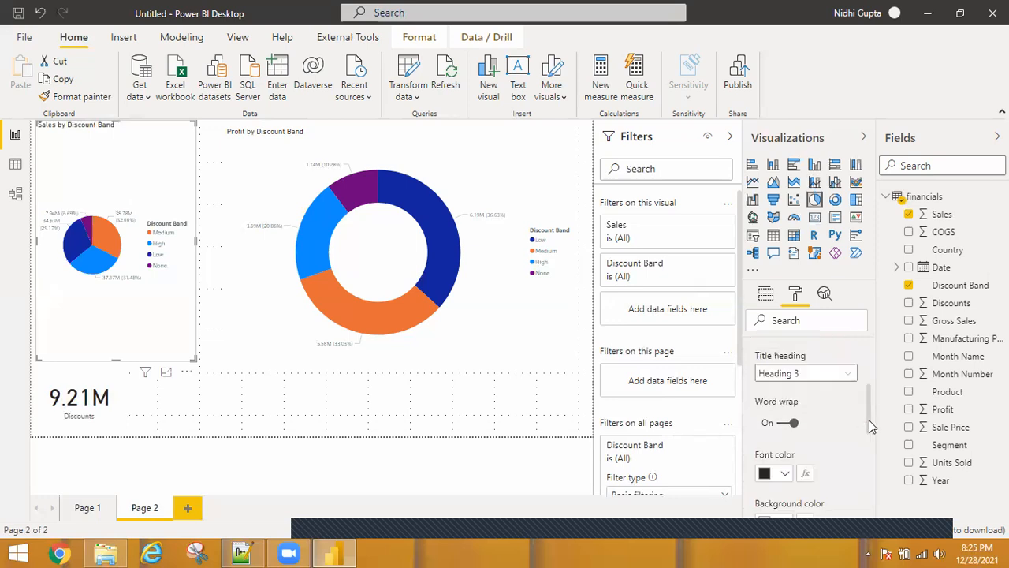
scroll(847, 457, "up", 1)
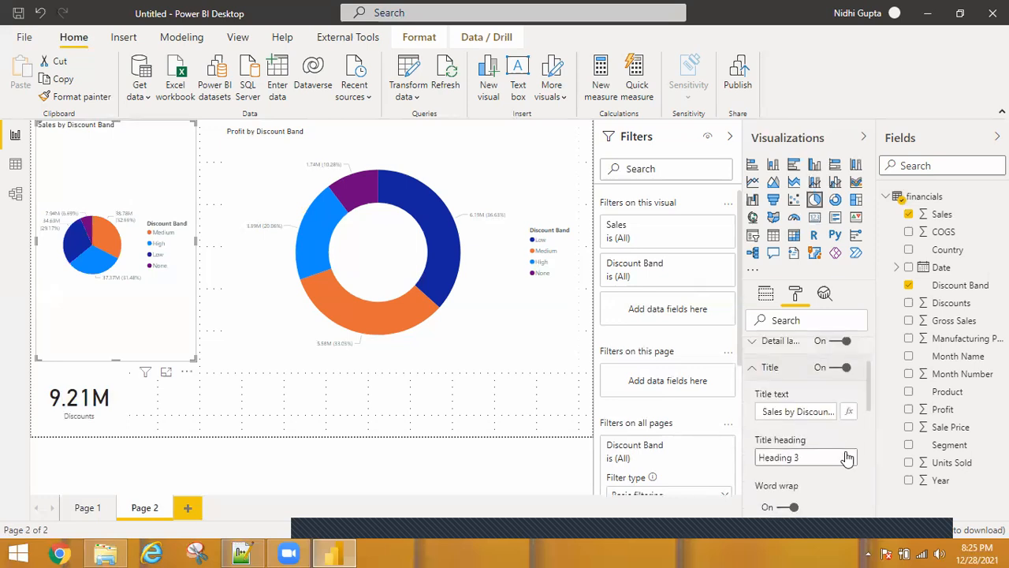
left_click(846, 458)
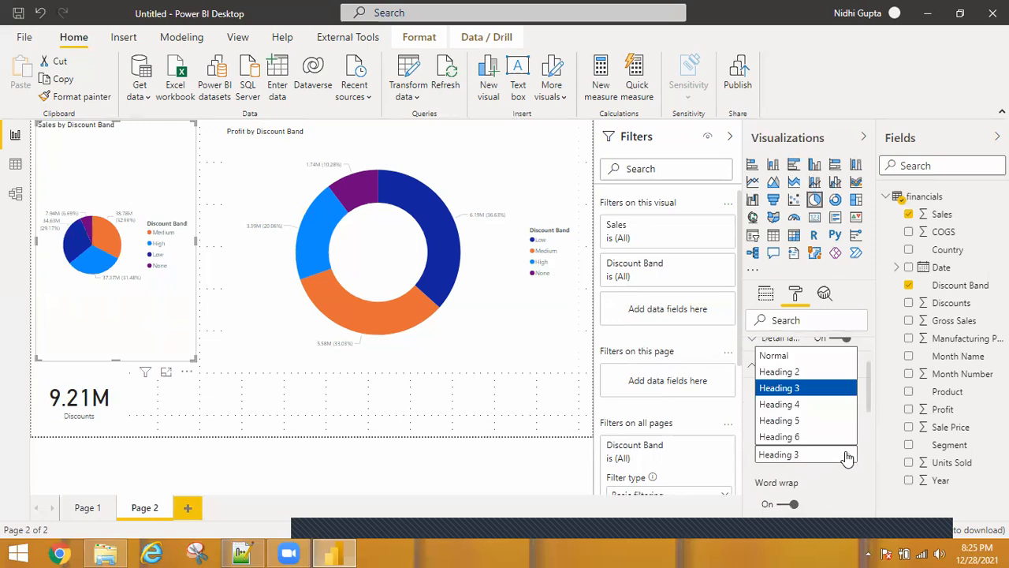
left_click(789, 438)
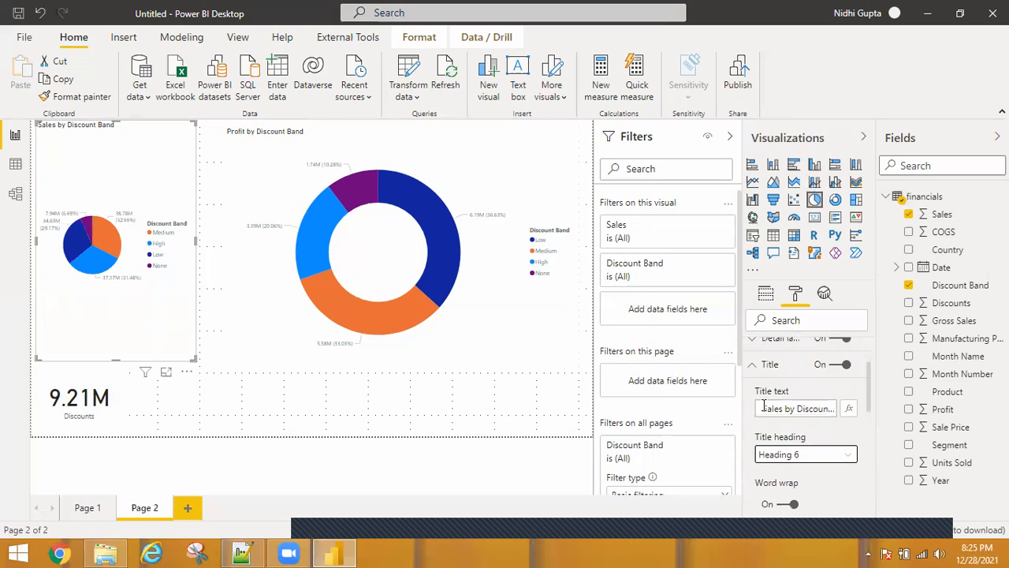
left_click(764, 414)
type("Total")
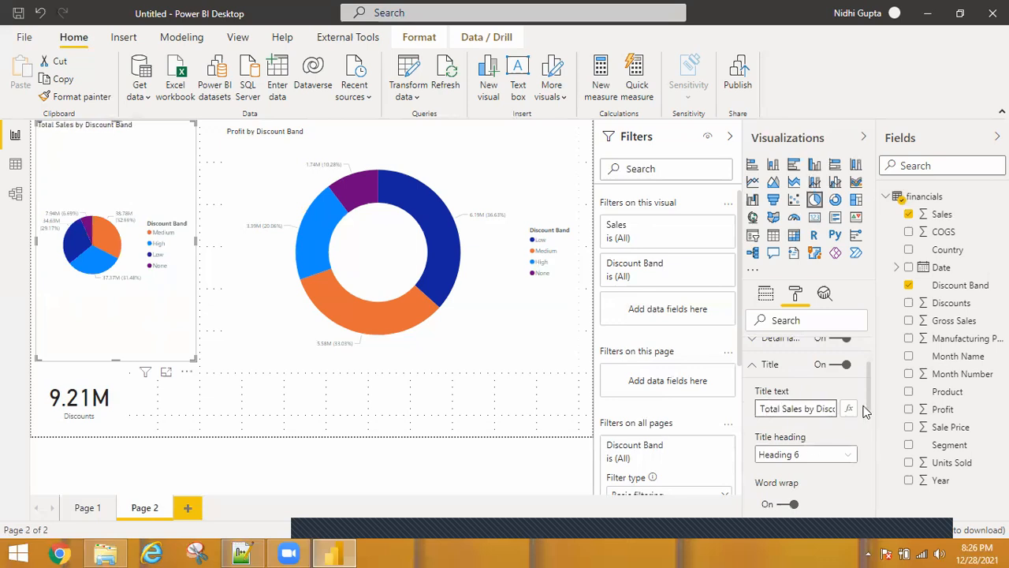
Center-align the pie chart title and set its font family to Arial Black
scroll(865, 408, "down", 2)
scroll(856, 450, "down", 2)
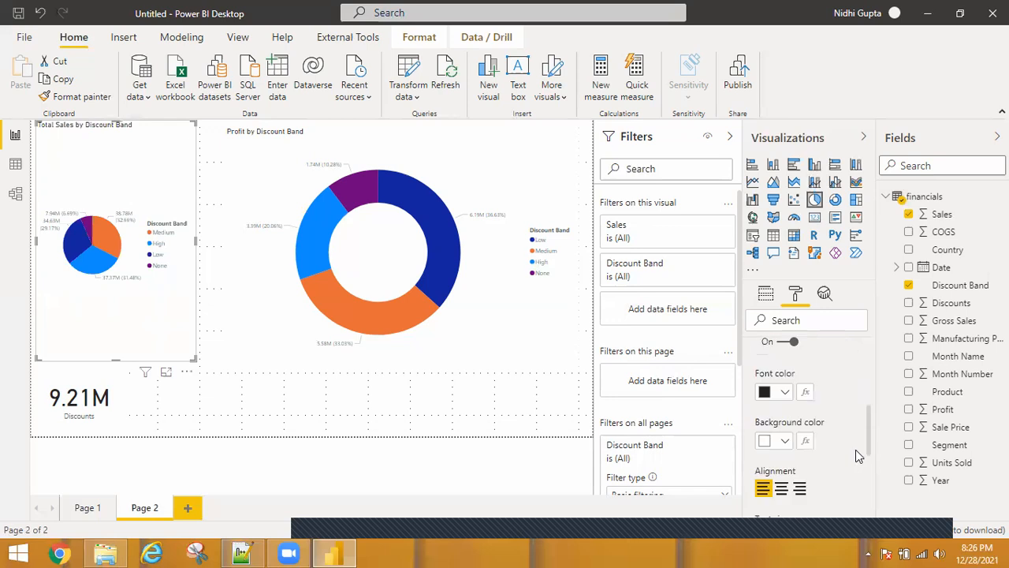
scroll(768, 410, "down", 2)
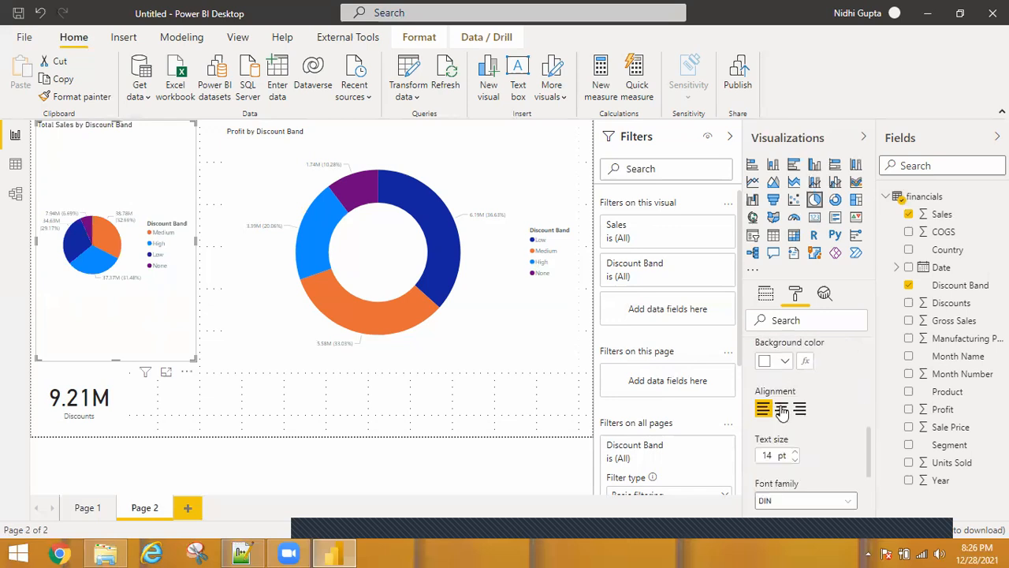
left_click(782, 409)
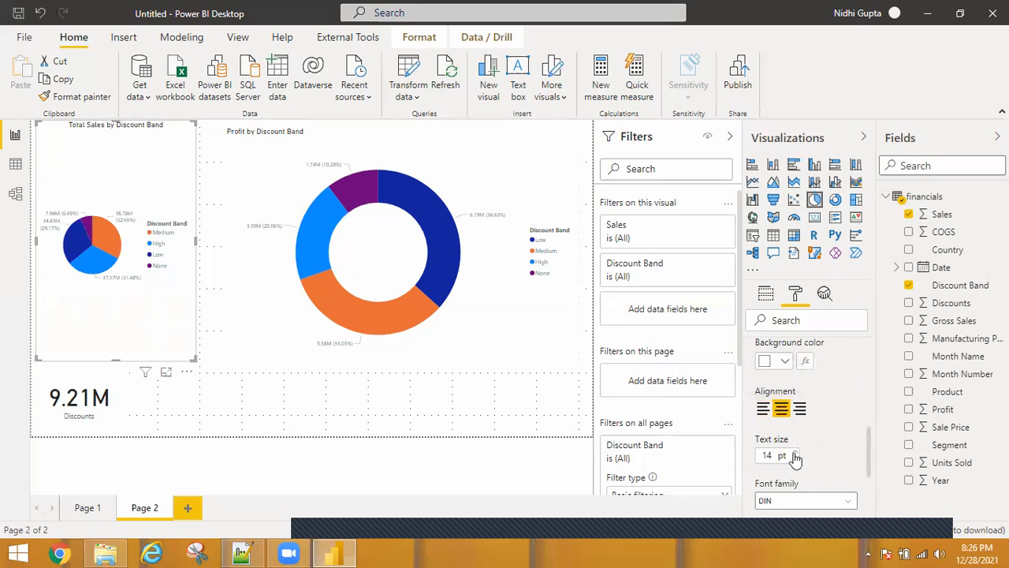
left_click(850, 509)
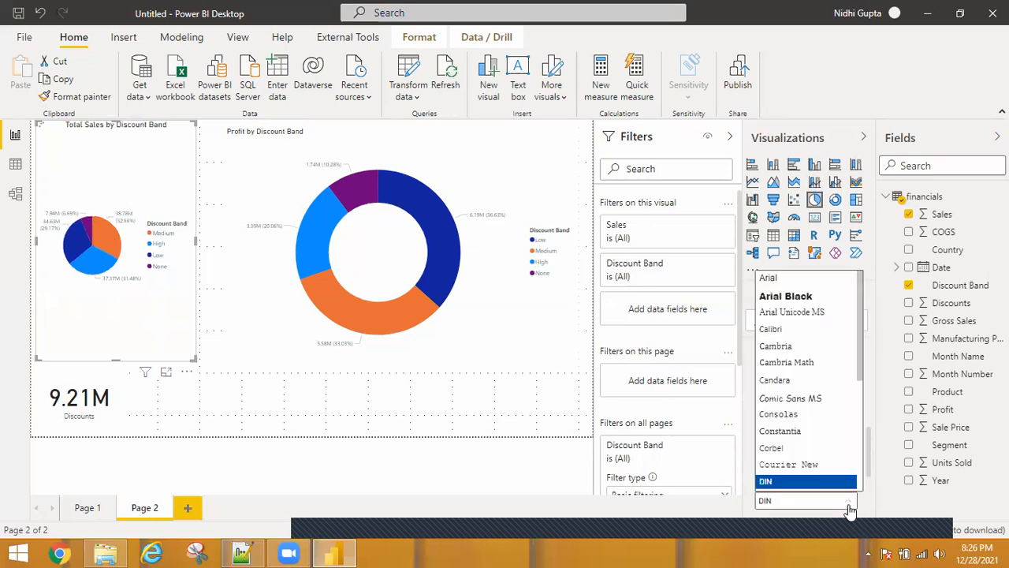
left_click(787, 297)
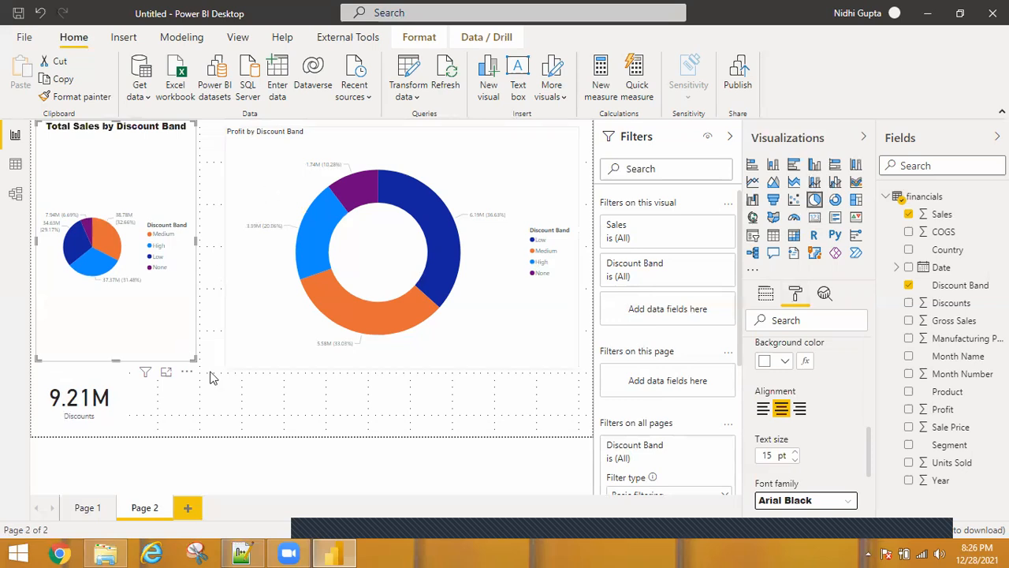
Move the Discounts card slightly up and to the right
left_click(204, 508)
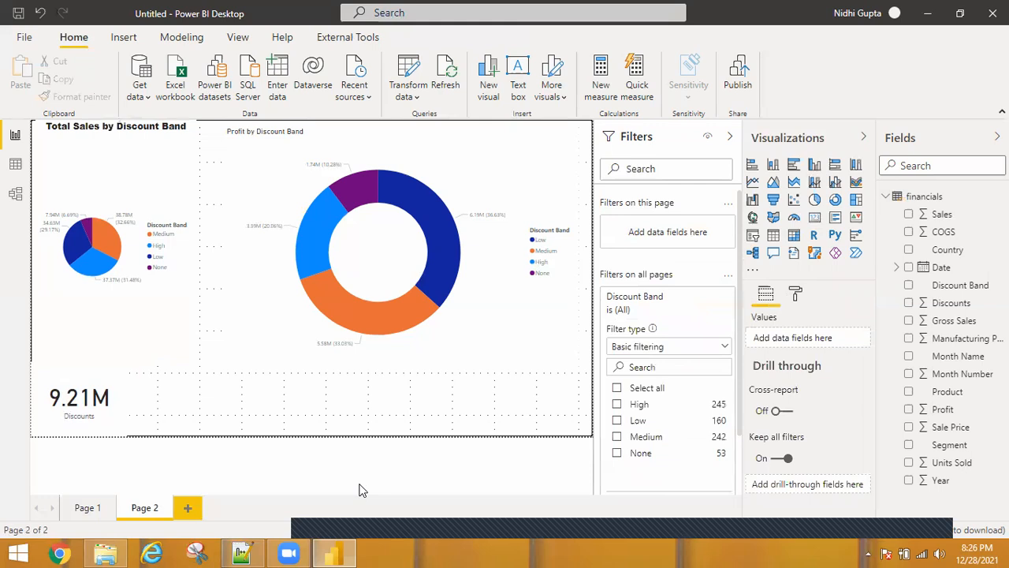
mouse_move(117, 402)
left_click_drag(117, 402, 140, 377)
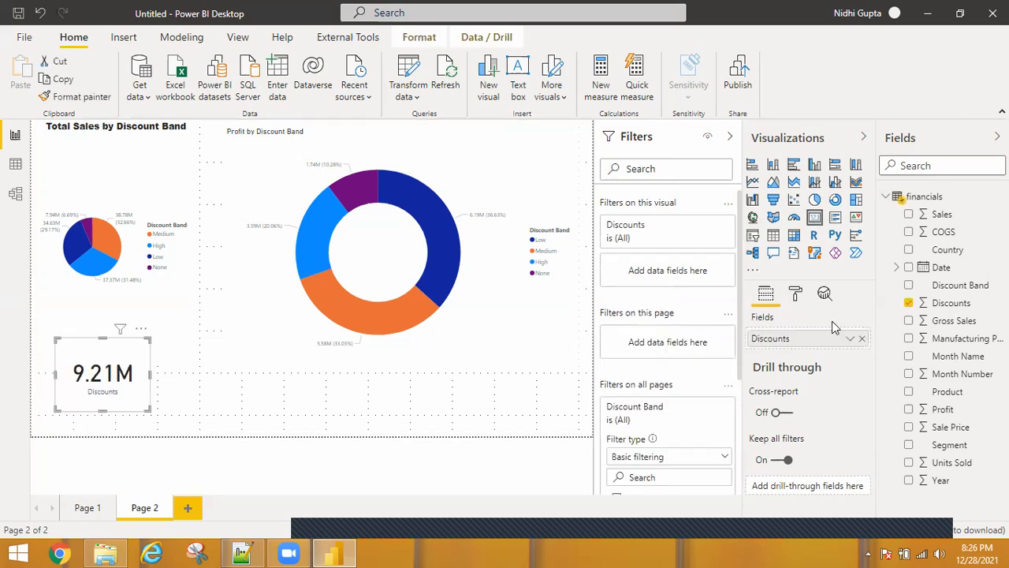
Rename the card's Discounts field for this visual to Total Discounts
mouse_move(96, 400)
left_click(849, 342)
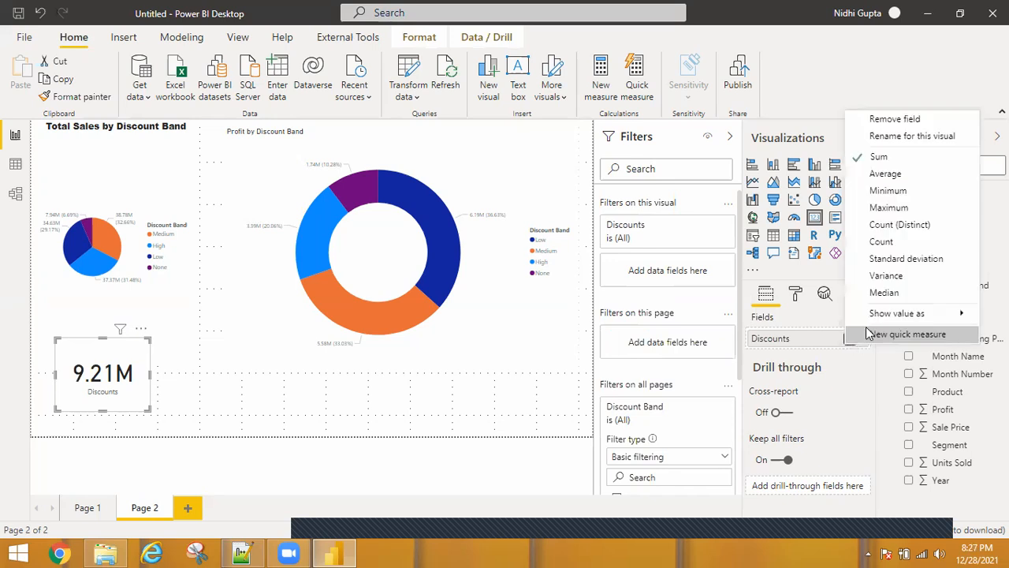
left_click(882, 142)
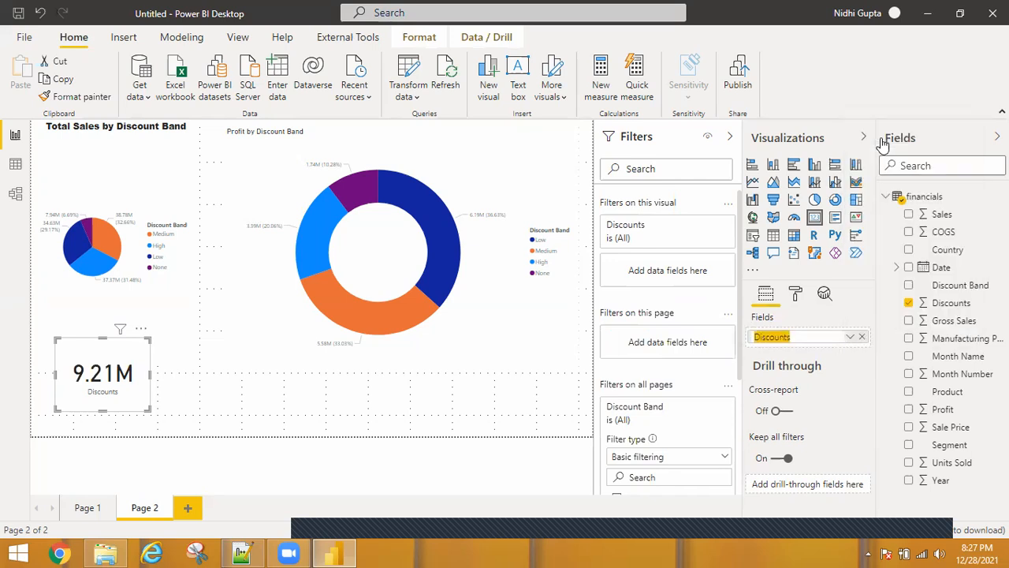
type("Total Discounts")
key("Return")
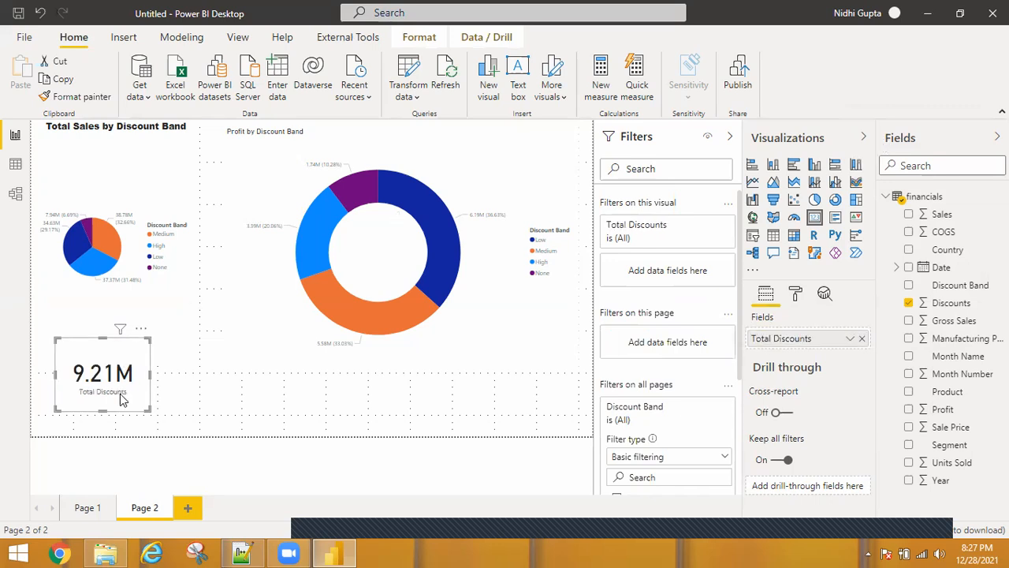
Set the card's data label font family to Arial Black
left_click(796, 295)
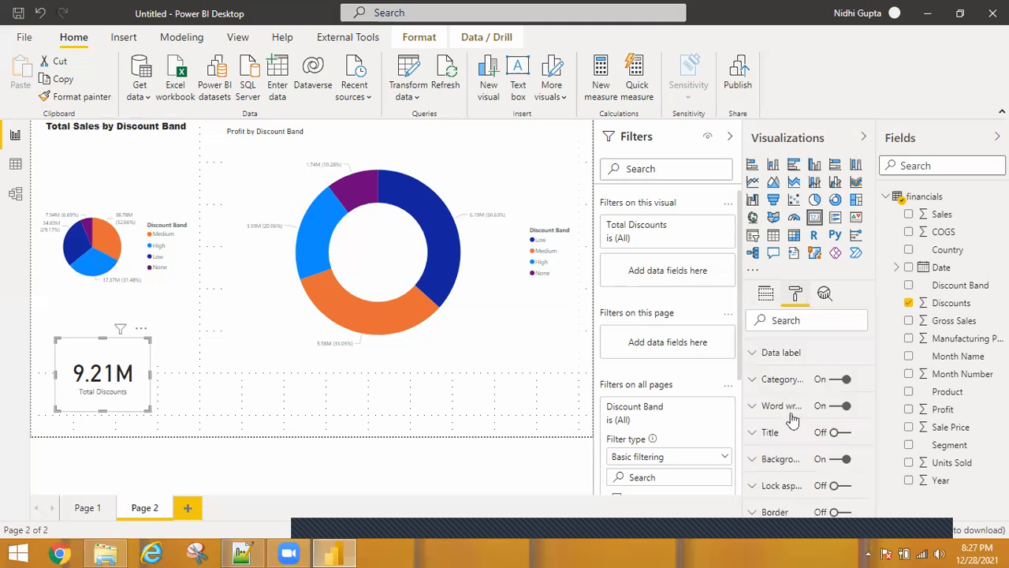
scroll(792, 420, "up", 1)
left_click(760, 384)
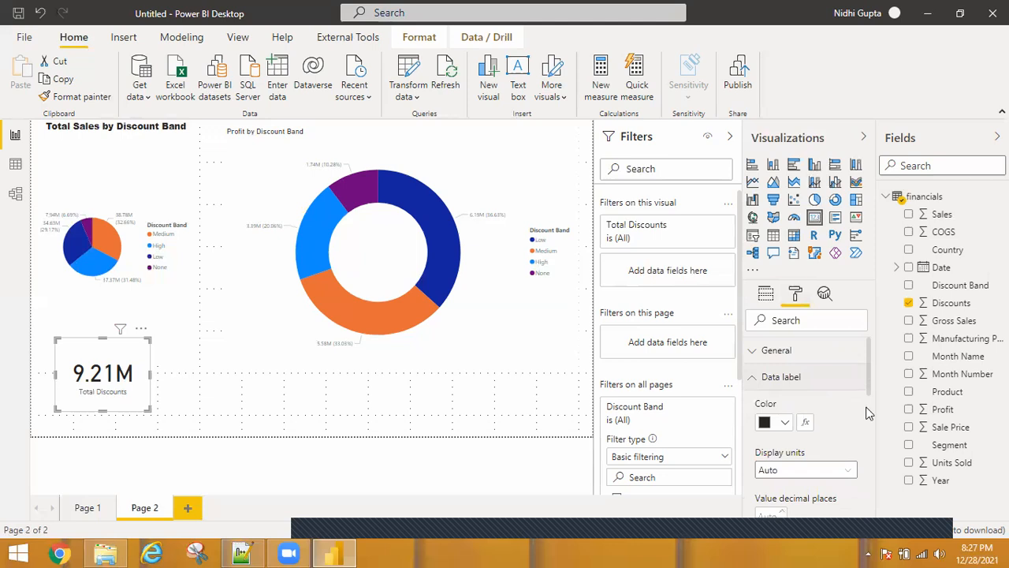
scroll(868, 428, "down", 3)
scroll(868, 432, "down", 1)
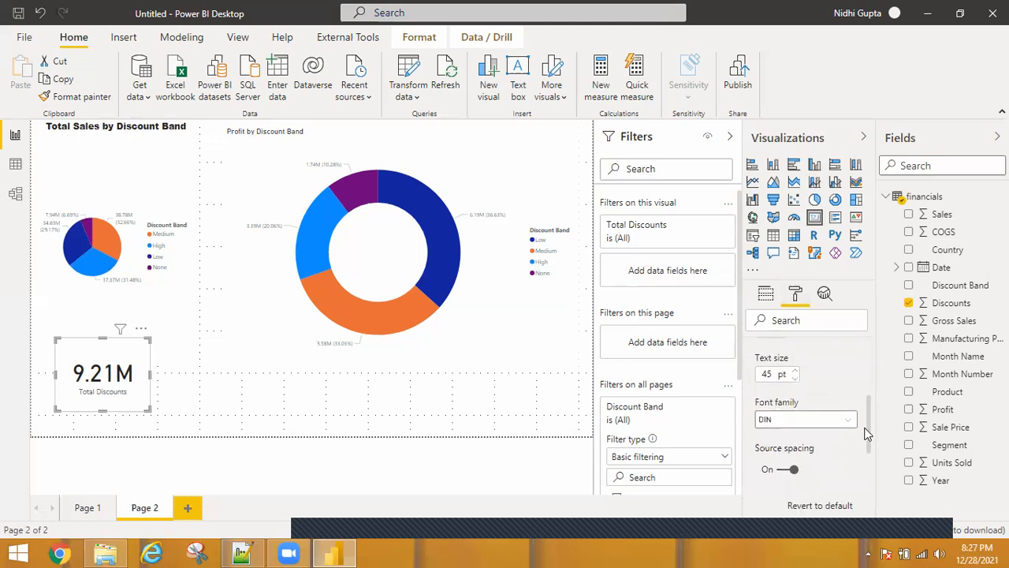
left_click(849, 425)
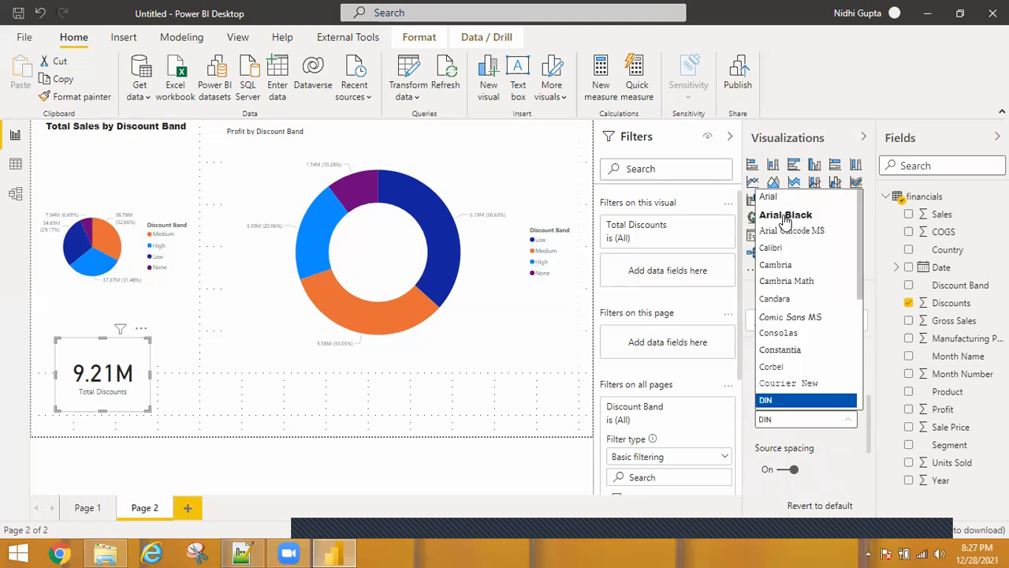
key("Return")
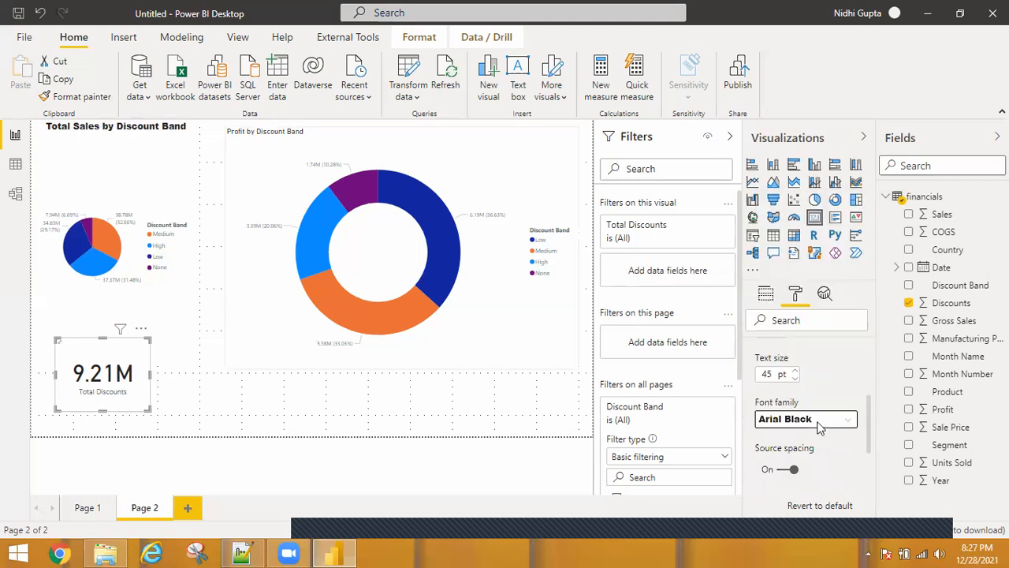
Set the card's category label font family to Arial Black and deselect the card
scroll(867, 425, "up", 2)
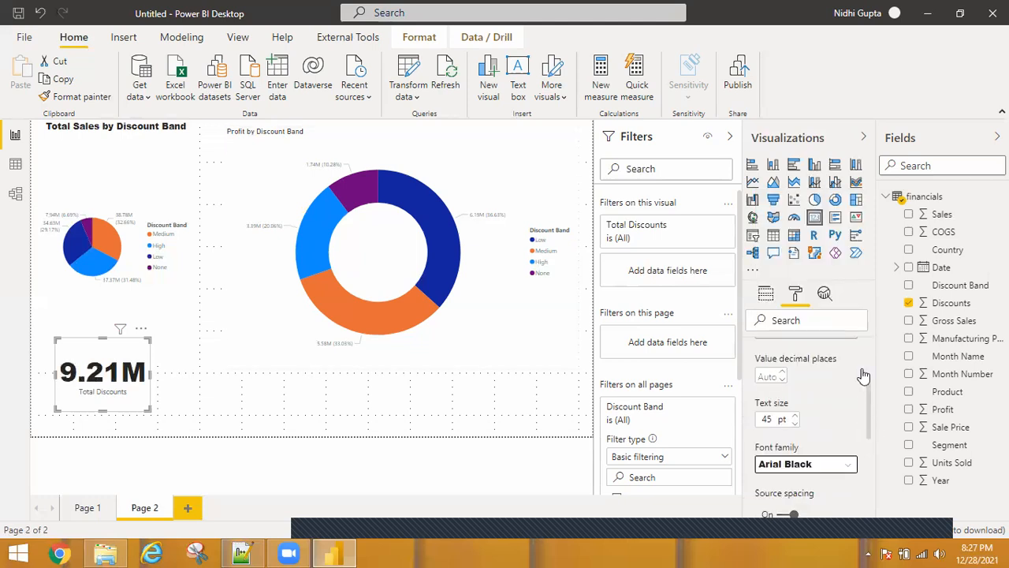
scroll(862, 374, "up", 3)
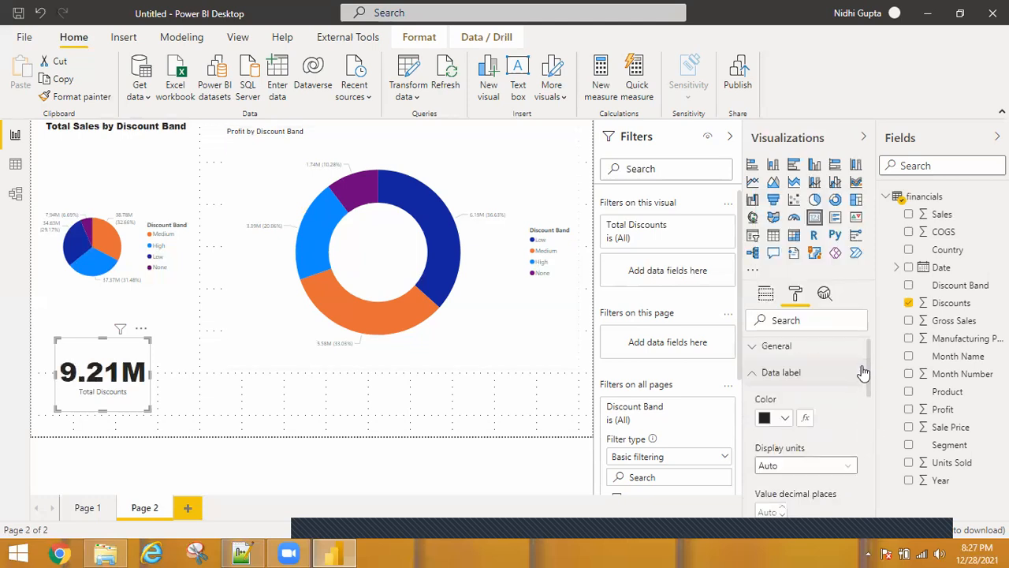
left_click(753, 380)
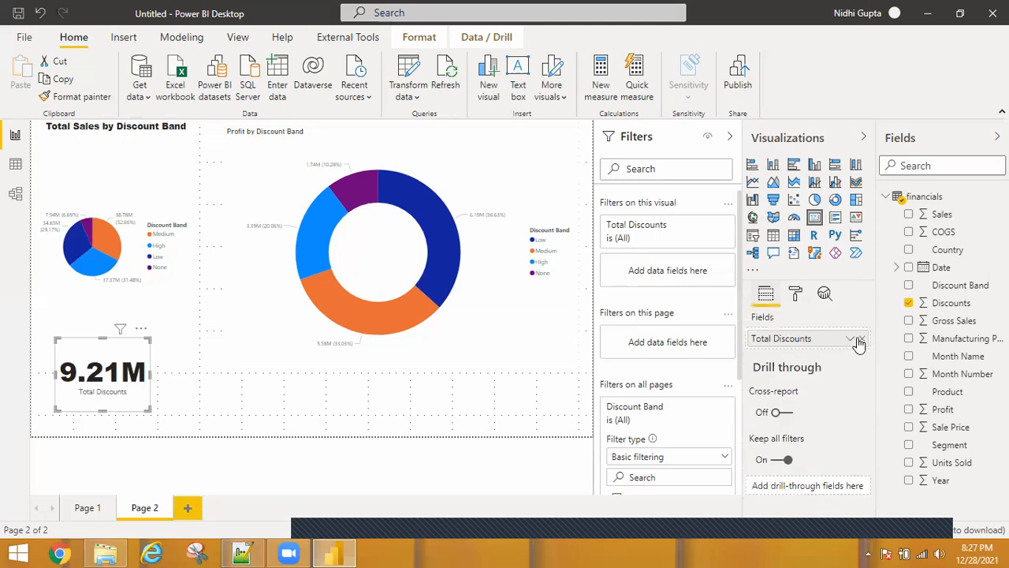
left_click(850, 339)
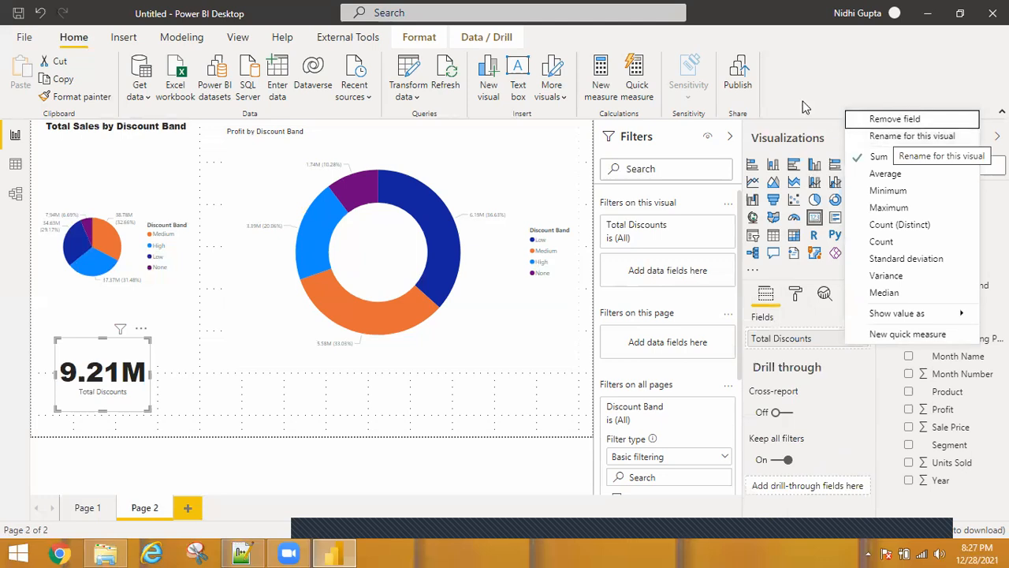
left_click(795, 296)
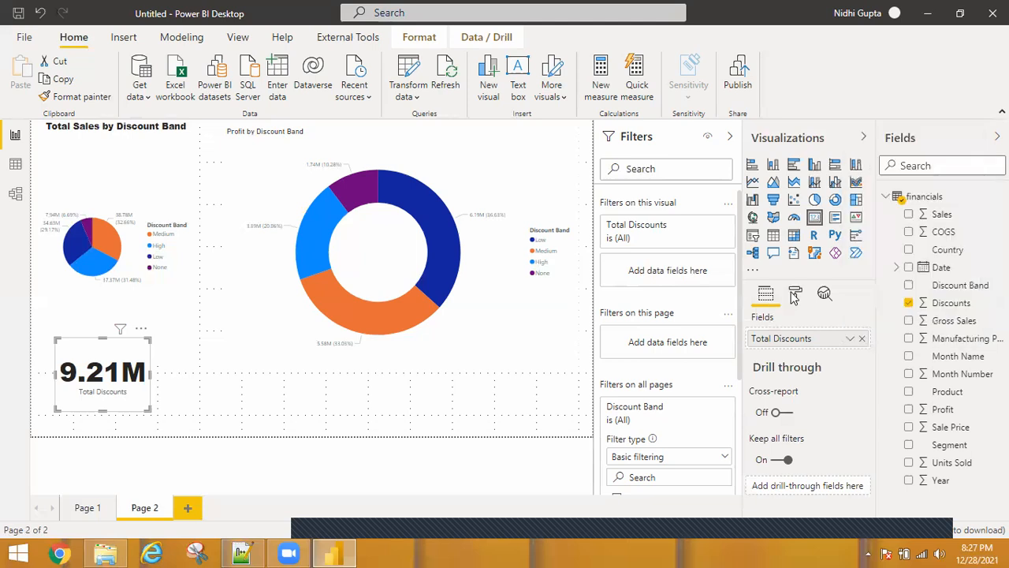
left_click(795, 295)
scroll(836, 408, "up", 1)
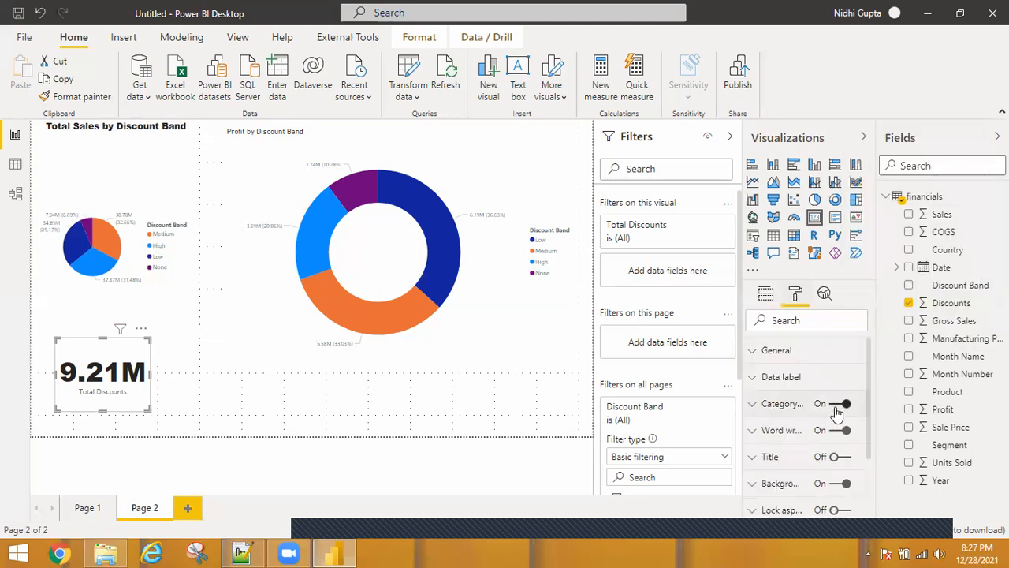
left_click(867, 403)
scroll(868, 426, "down", 3)
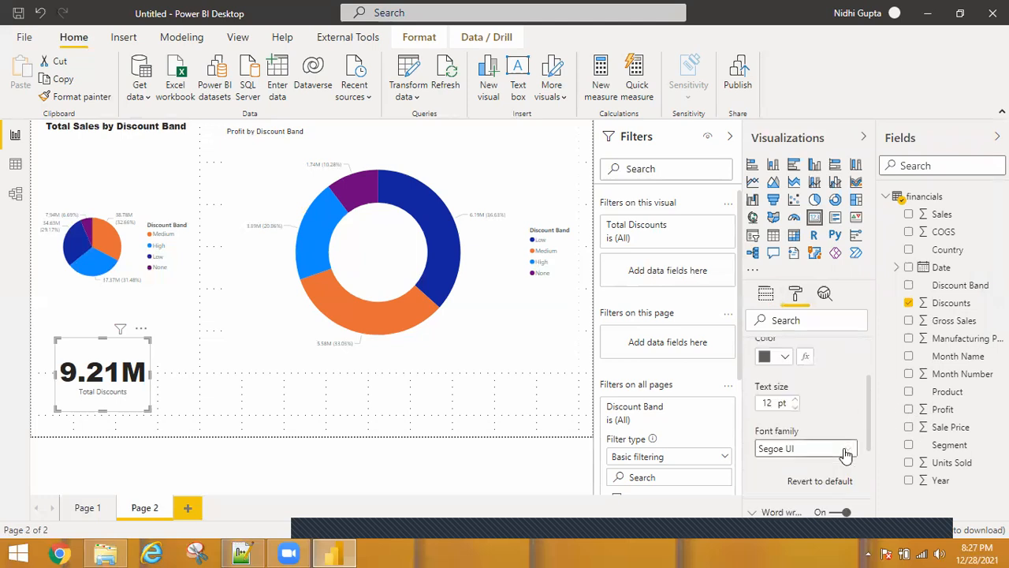
left_click(846, 453)
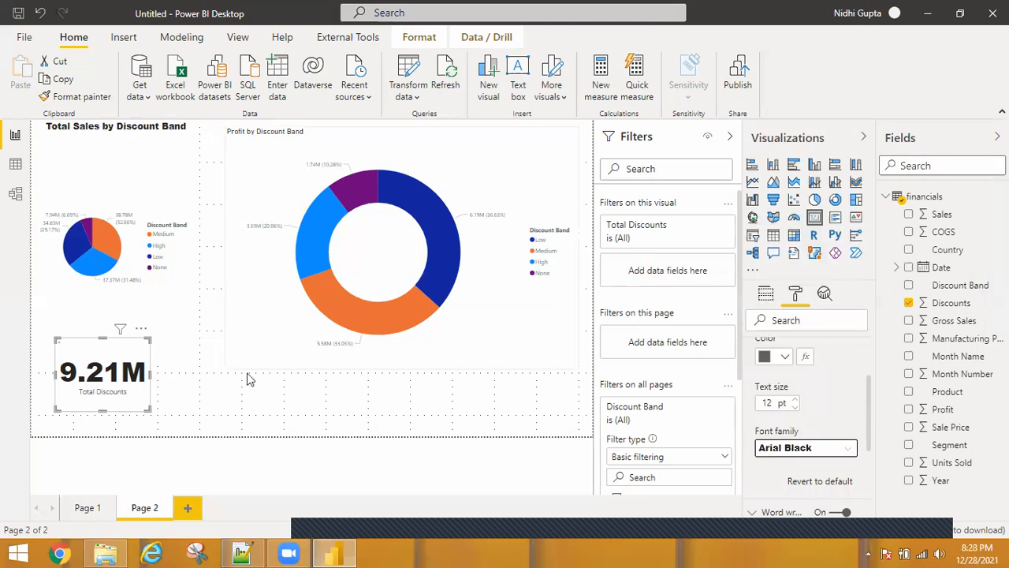
left_click(153, 381)
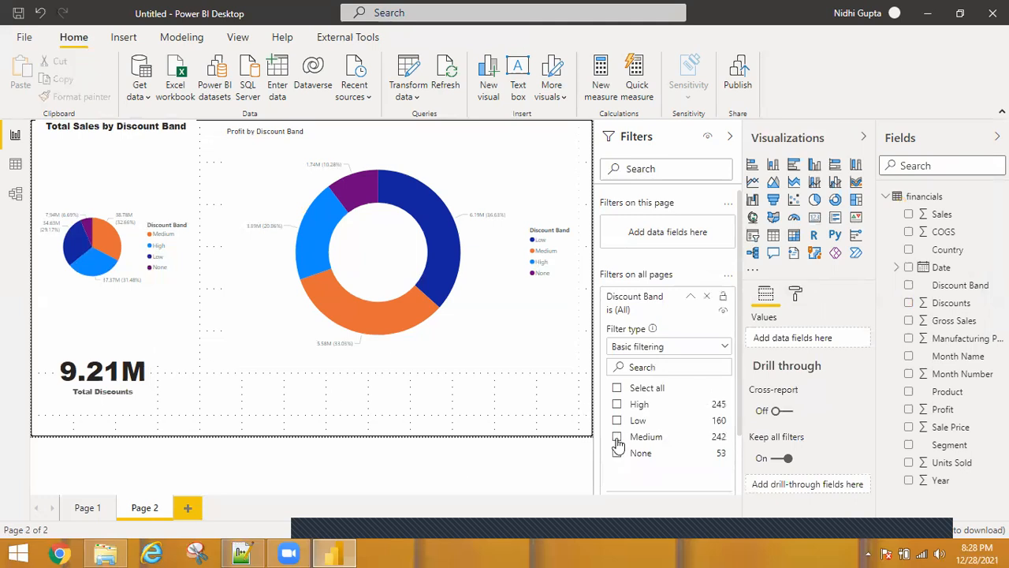
Restrict the all-pages Discount Band filter to Medium and view the filters affecting the donut chart
left_click(618, 442)
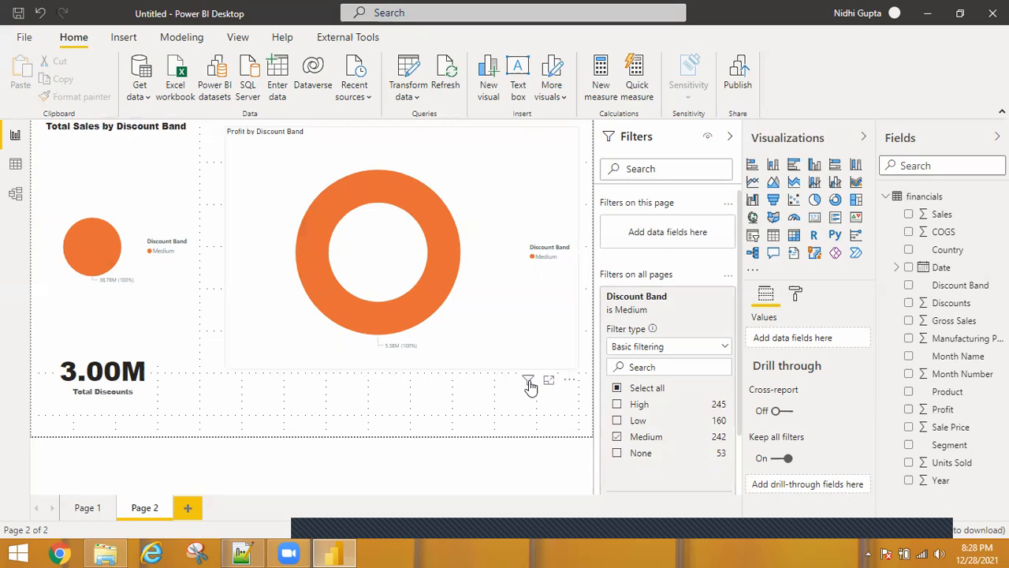
left_click(529, 382)
mouse_move(529, 382)
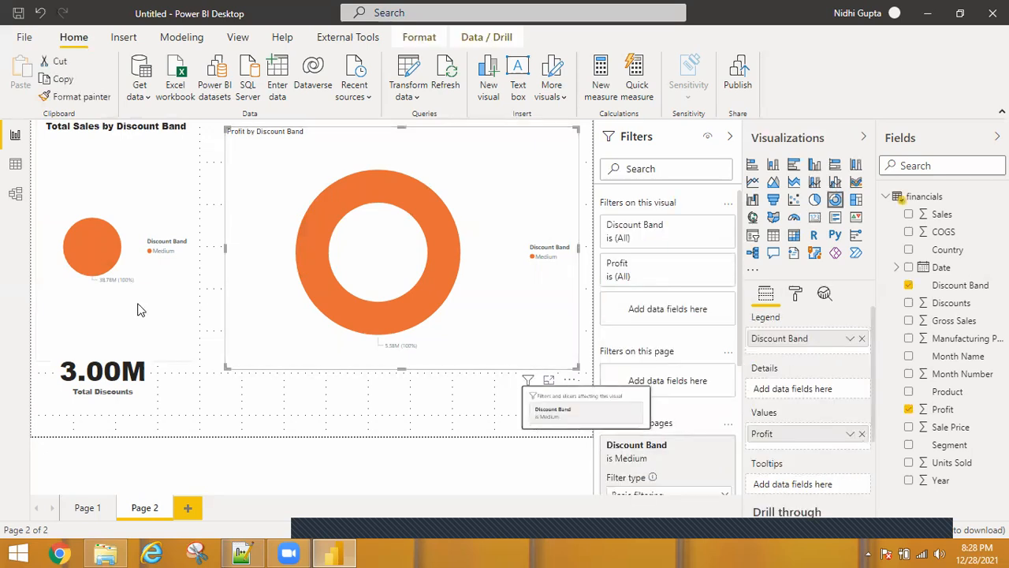
Review the filters affecting the pie chart and then each chart on Page 1
left_click(156, 343)
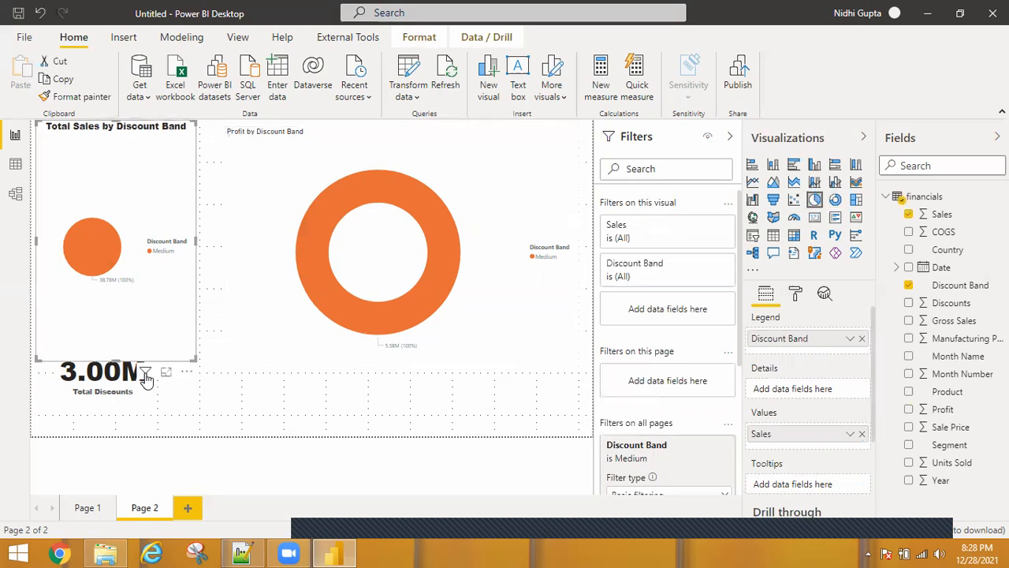
mouse_move(145, 377)
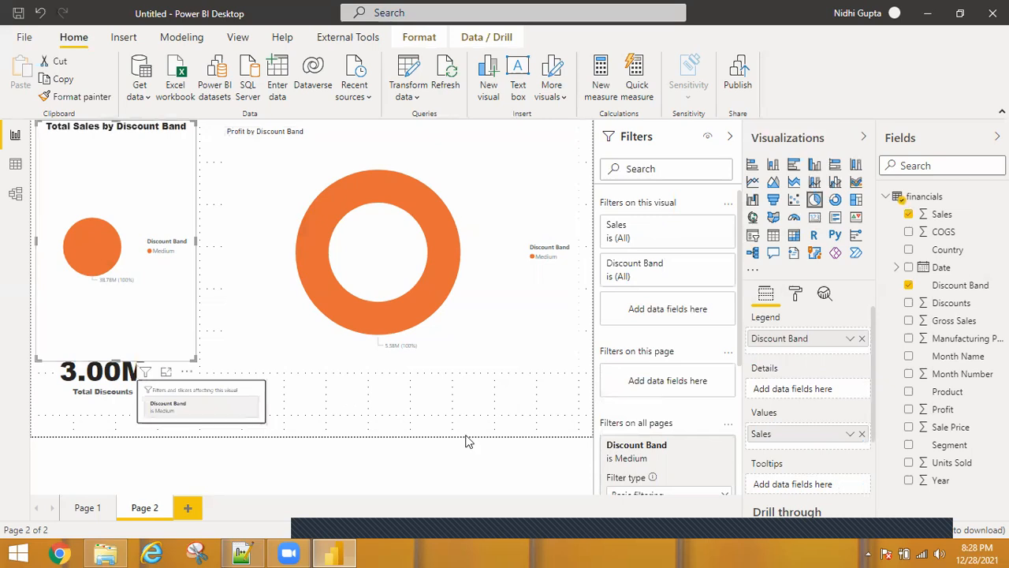
left_click(81, 513)
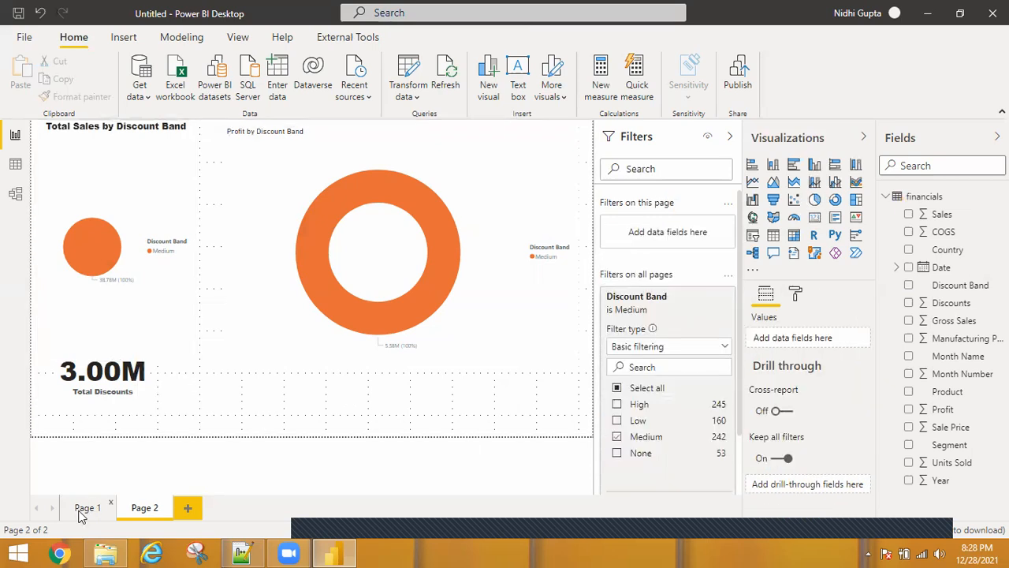
left_click(81, 512)
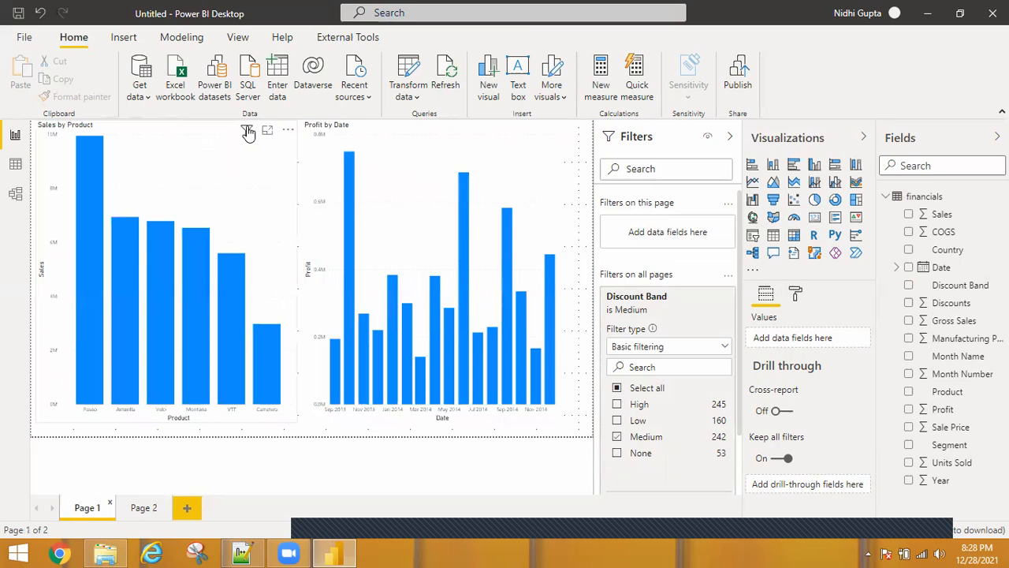
left_click(248, 132)
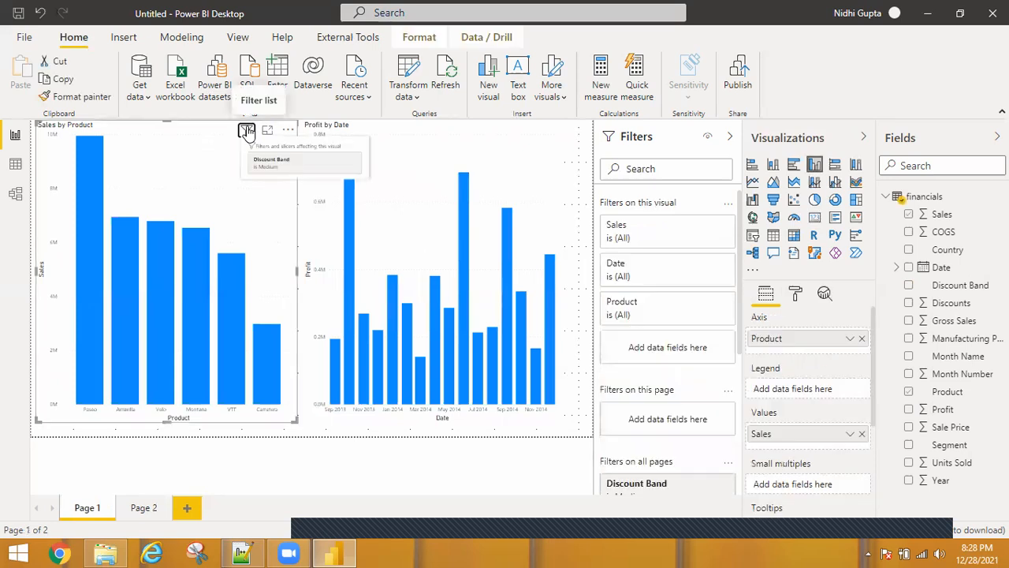
mouse_move(514, 132)
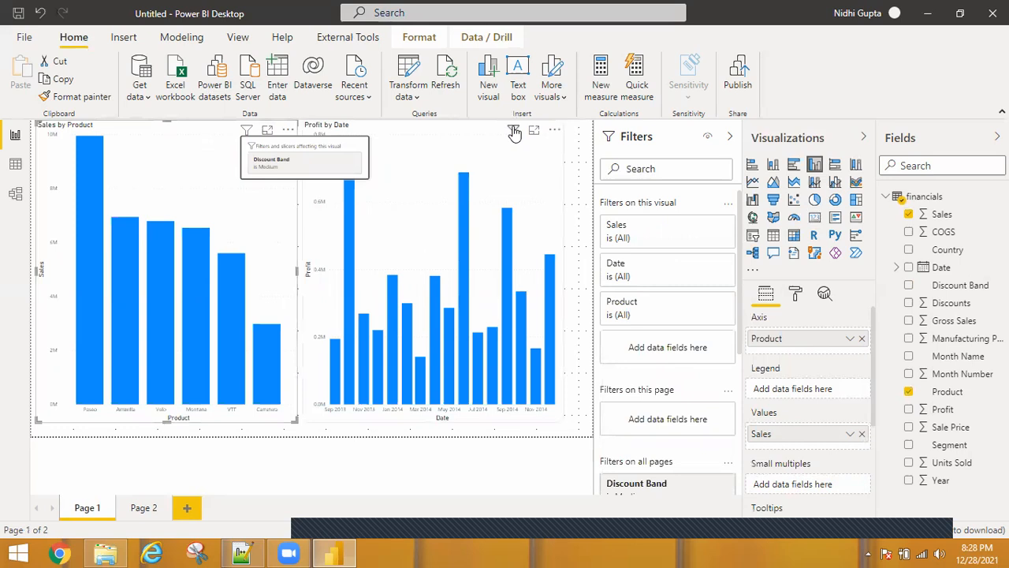
left_click(514, 132)
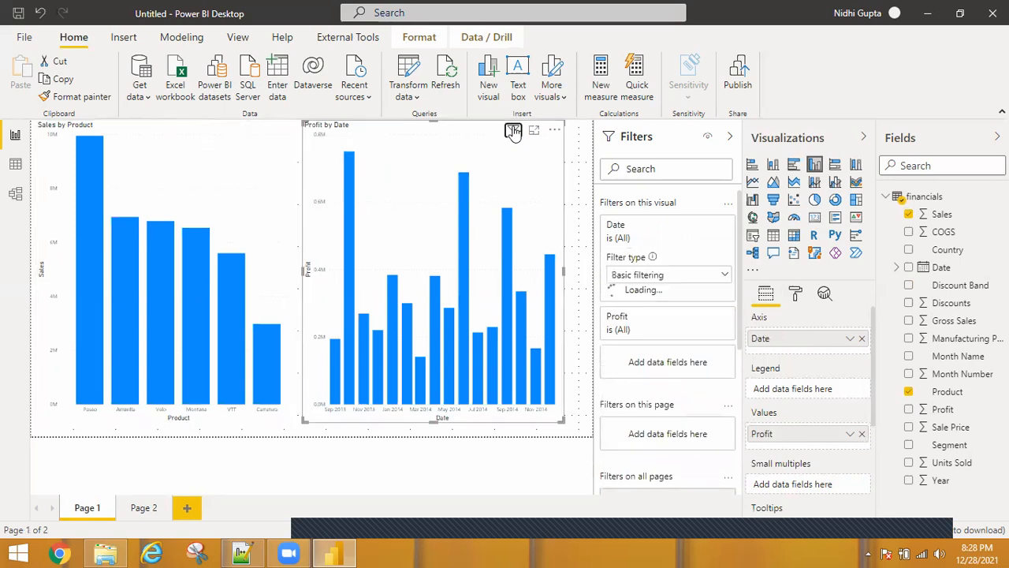
mouse_move(513, 133)
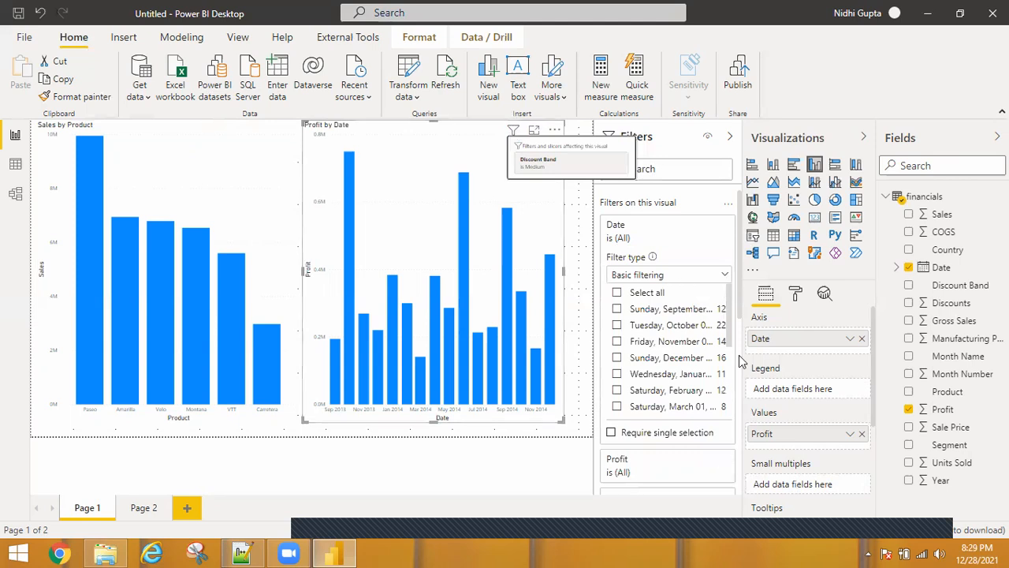
scroll(739, 430, "down", 5)
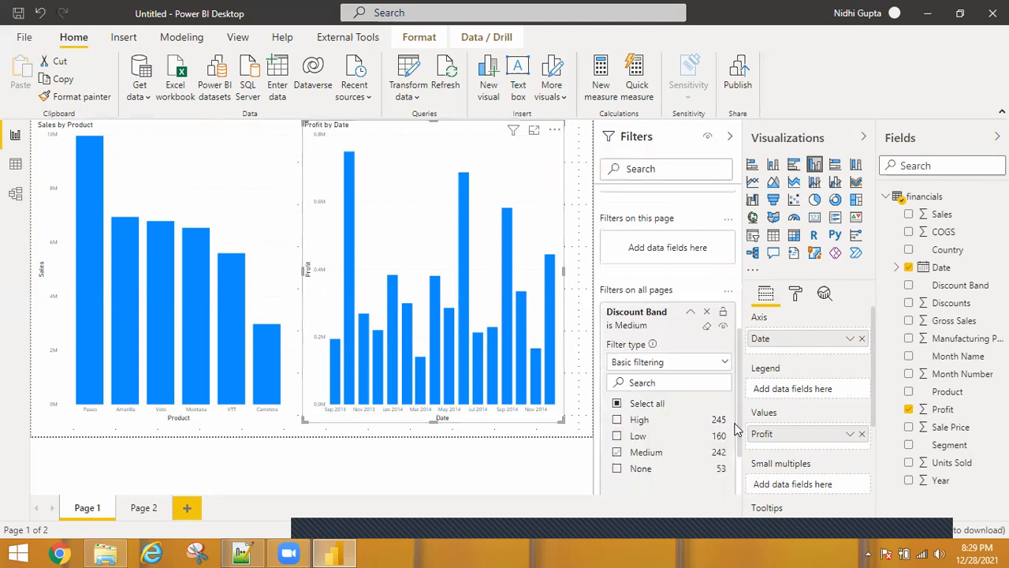
Clear and remove the all-pages Discount Band filter, and collapse the Profit by Date chart's Date filter card
left_click(706, 328)
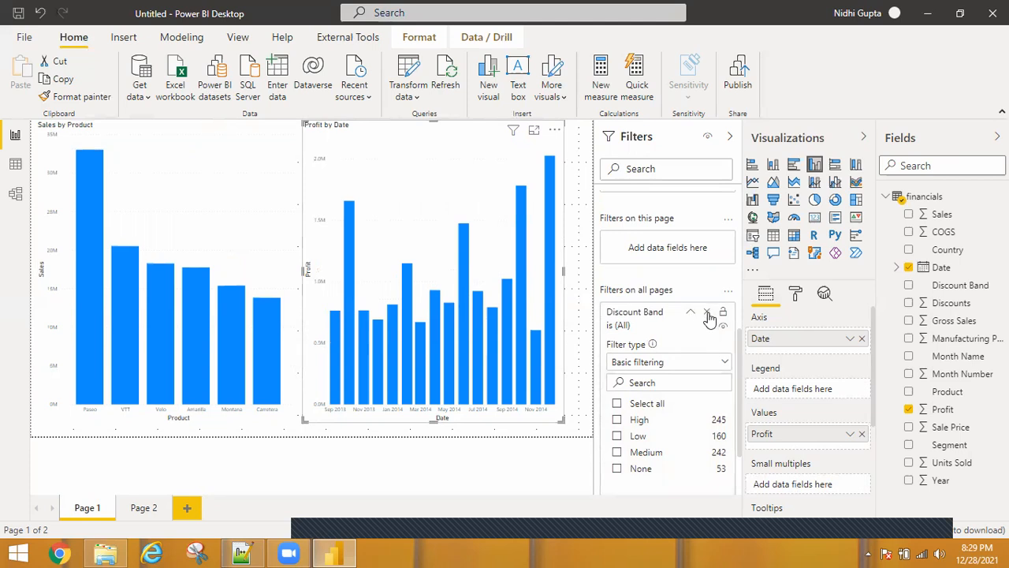
left_click(708, 315)
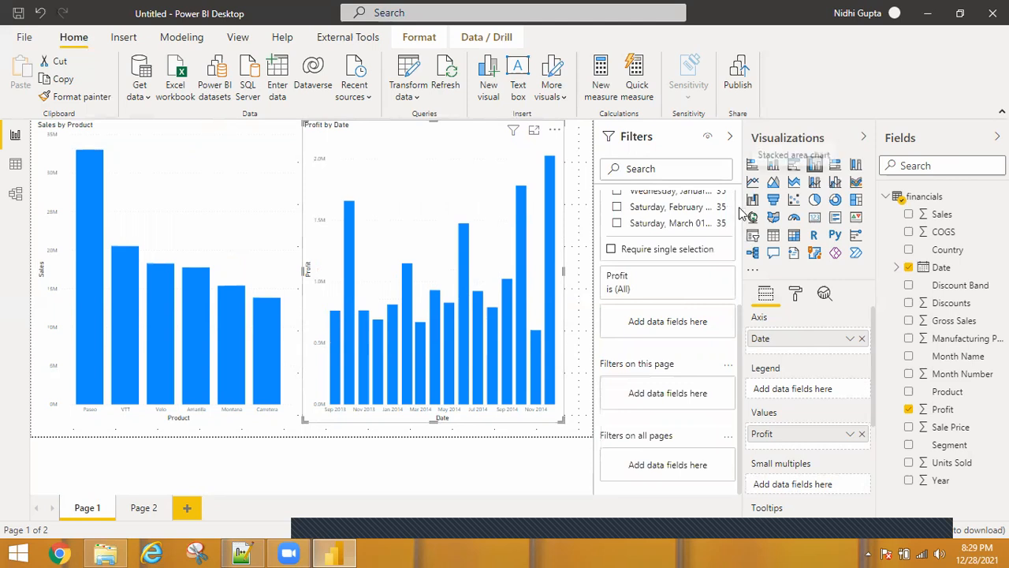
scroll(742, 212, "up", 3)
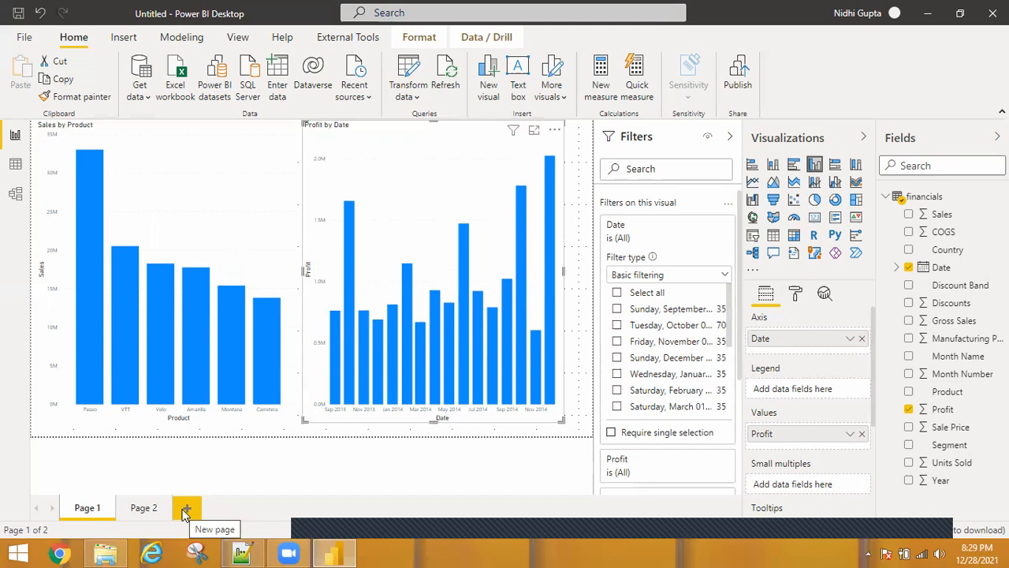
left_click(706, 226)
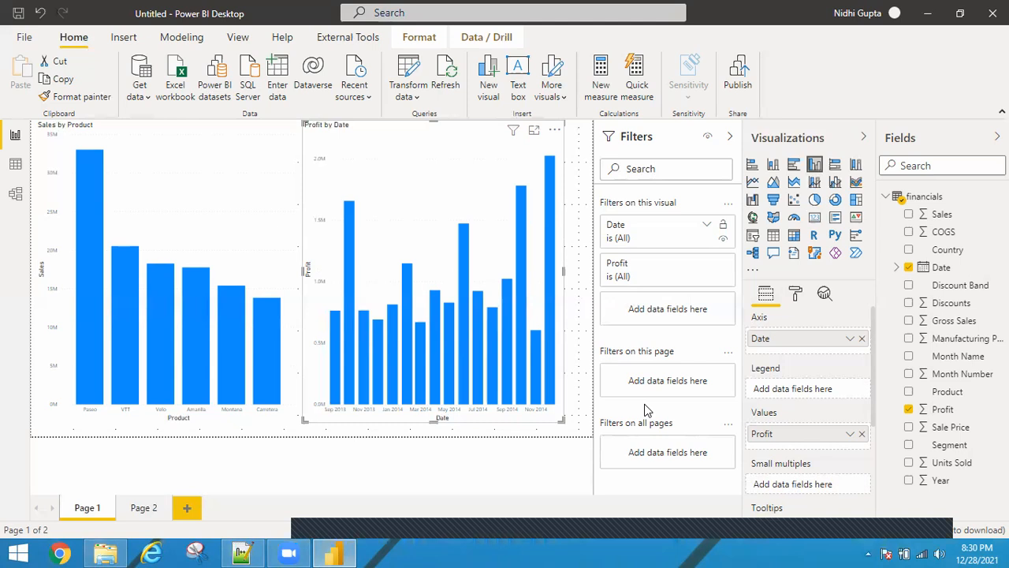
Add a new report page and hide the Filters pane
left_click(186, 509)
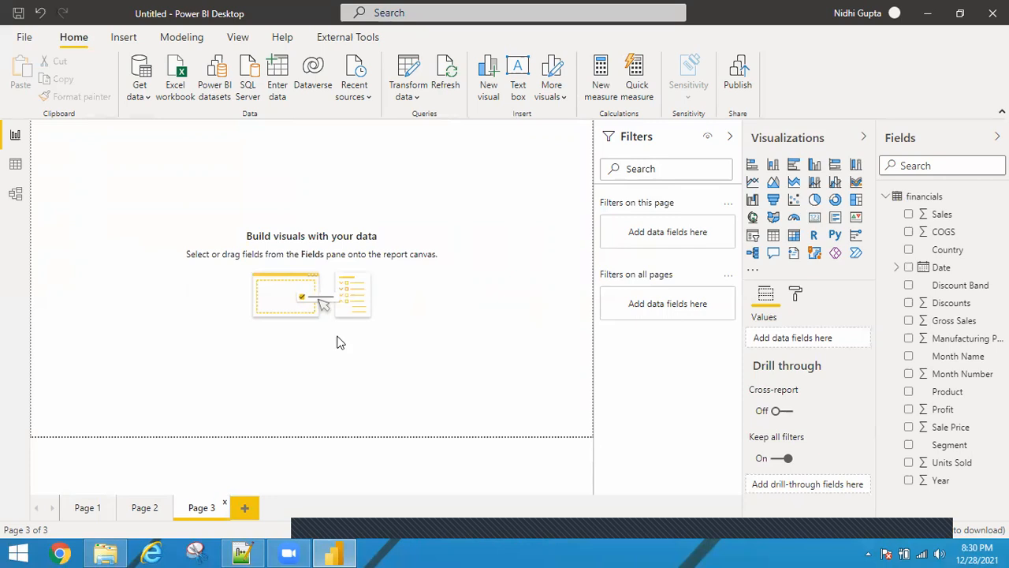
left_click(237, 41)
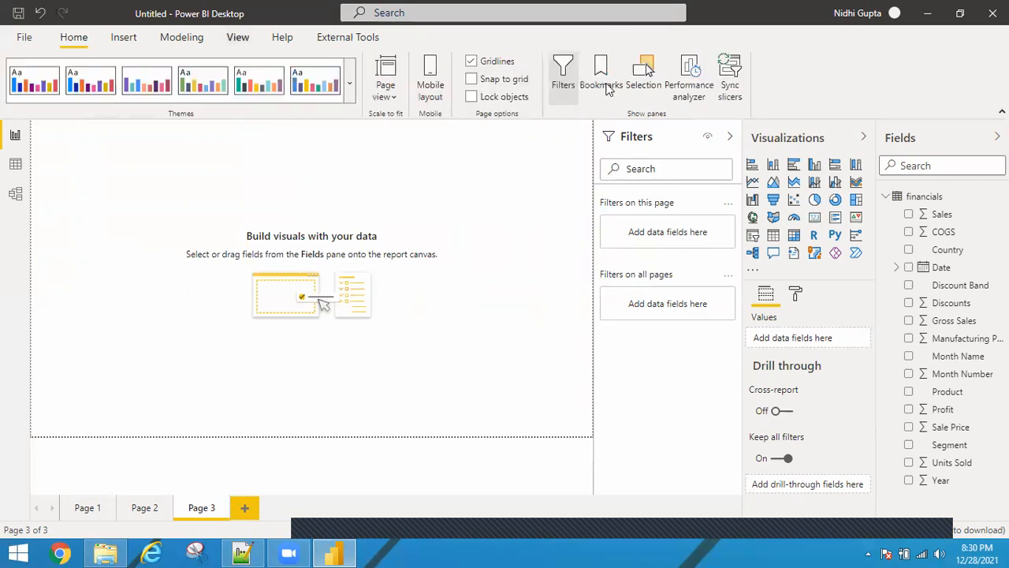
left_click(564, 75)
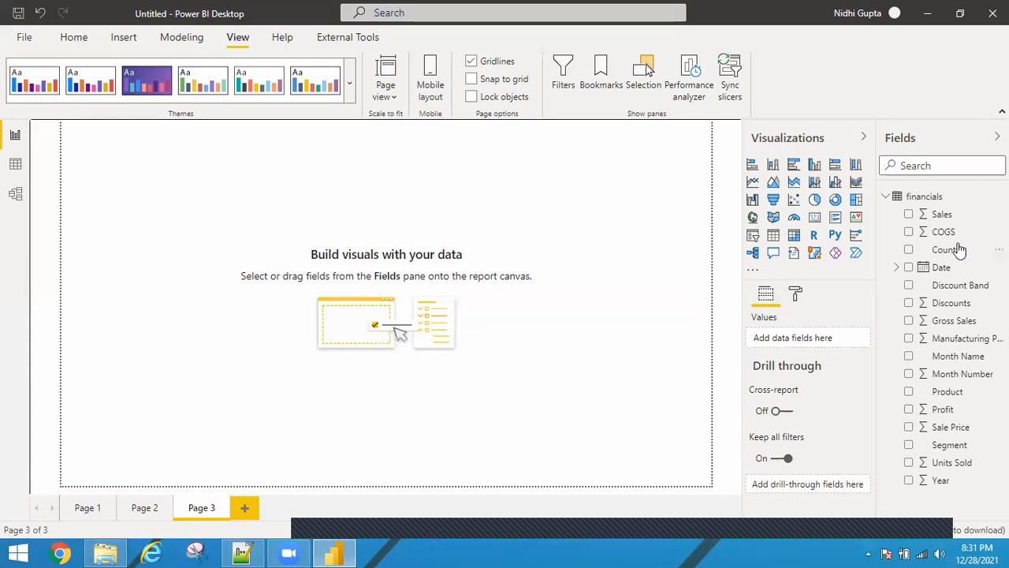
Insert a slicer in the page's upper right corner and set its field to Sales
left_click(753, 237)
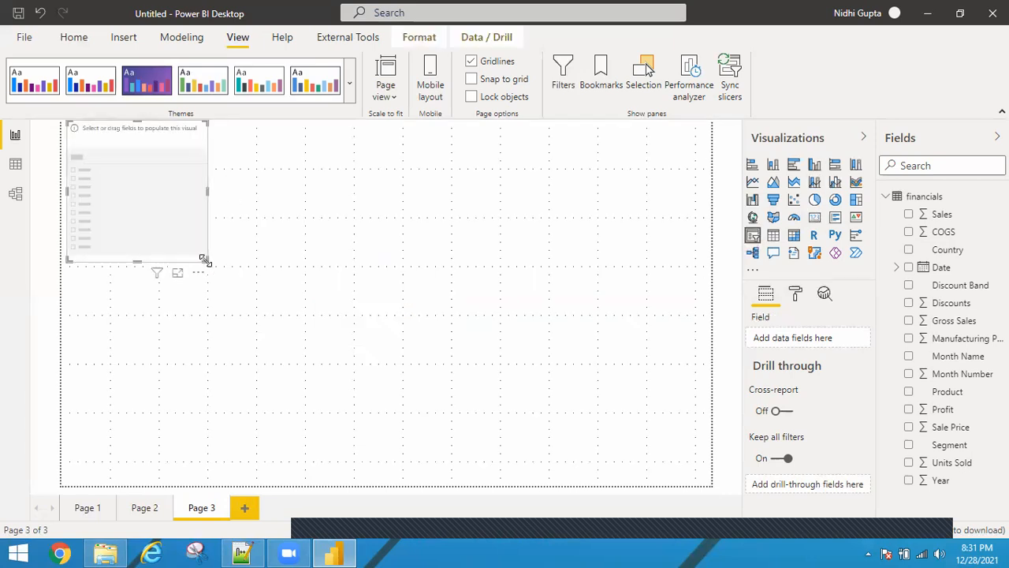
left_click_drag(204, 259, 662, 180)
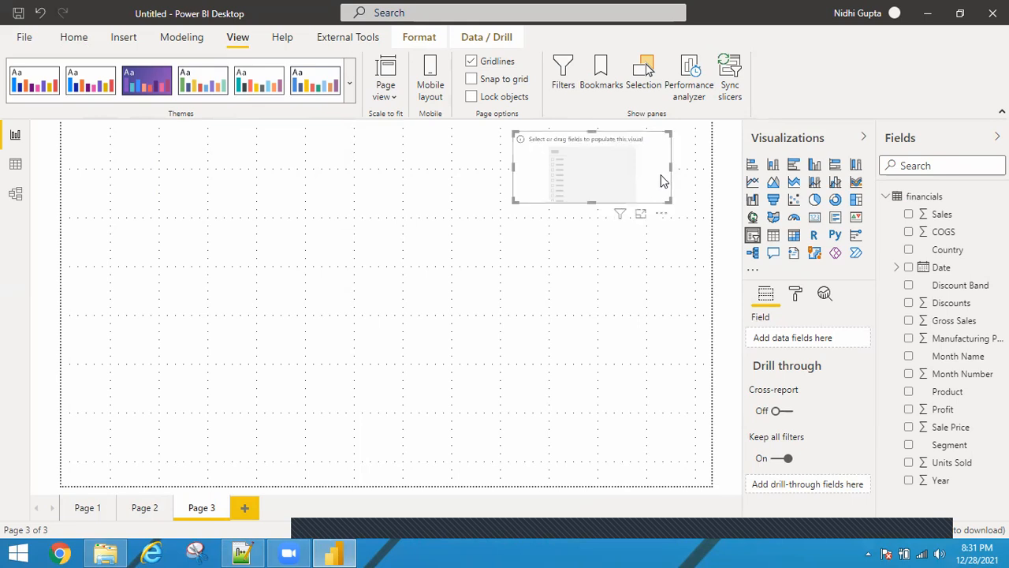
left_click(641, 213)
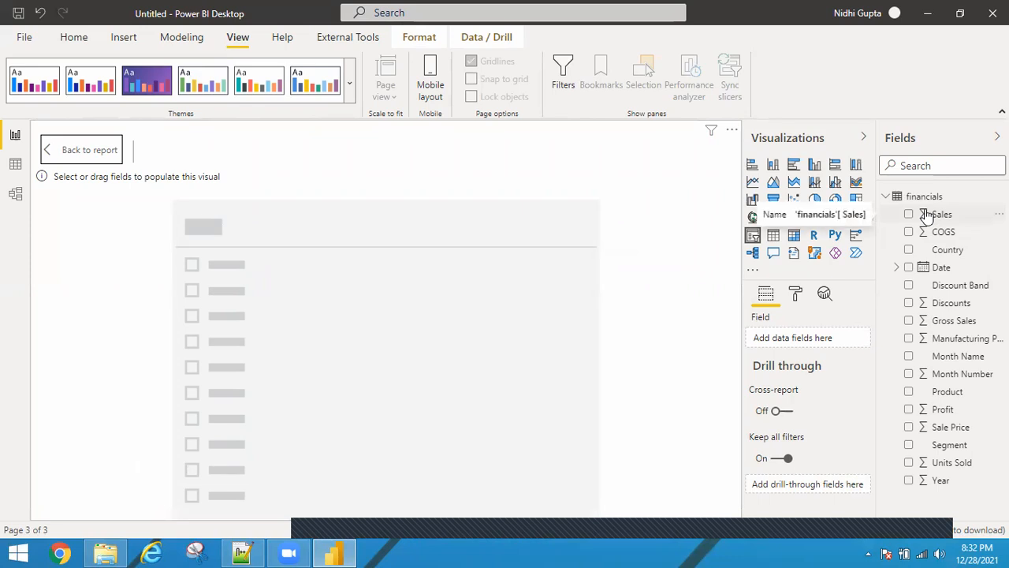
left_click_drag(927, 218, 790, 339)
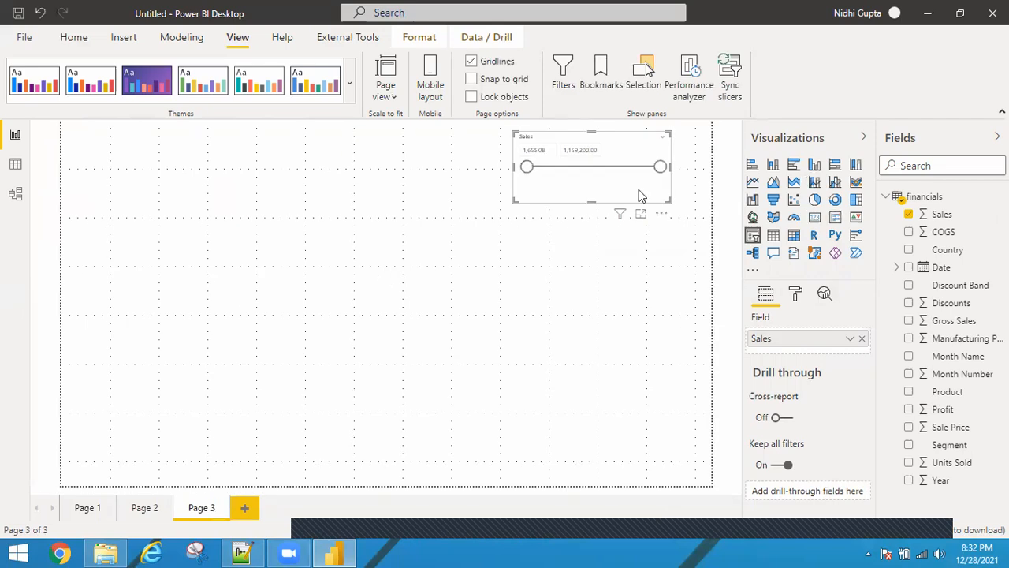
left_click(687, 198)
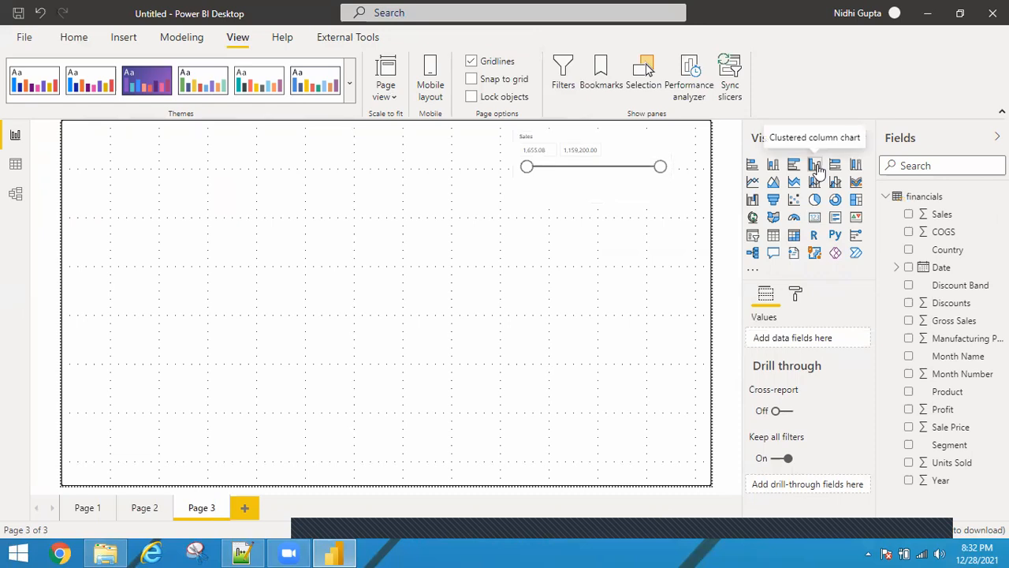
Add a clustered column chart of Discounts by Discount Band and enlarge it across the lower left of the page
left_click(815, 166)
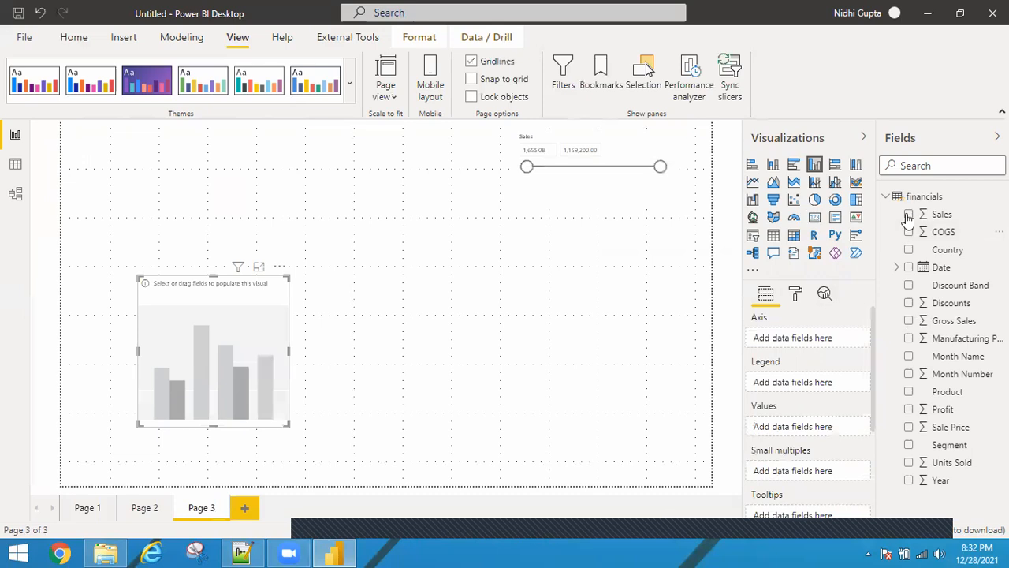
left_click(909, 305)
left_click(909, 286)
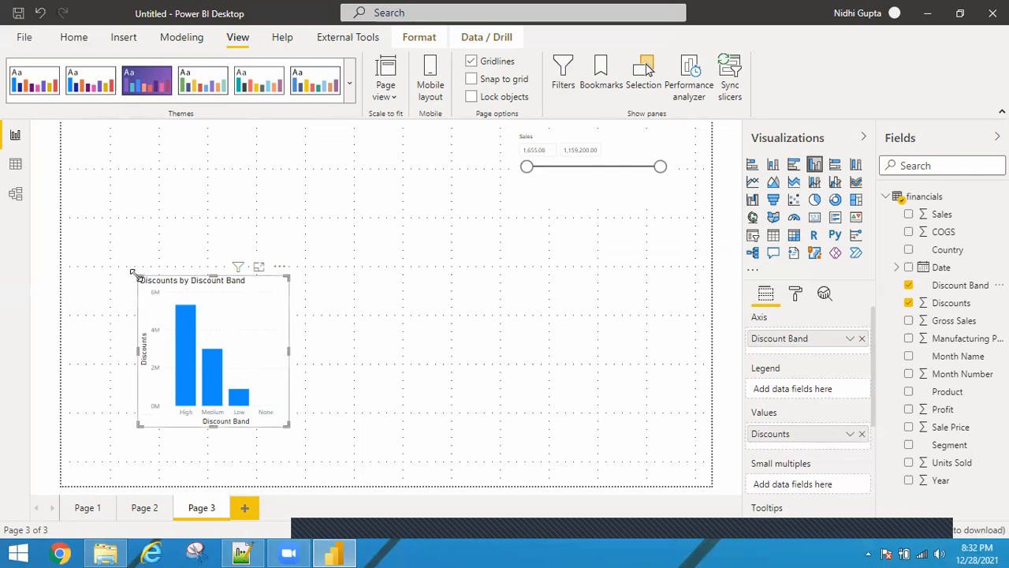
left_click_drag(67, 217, 65, 214)
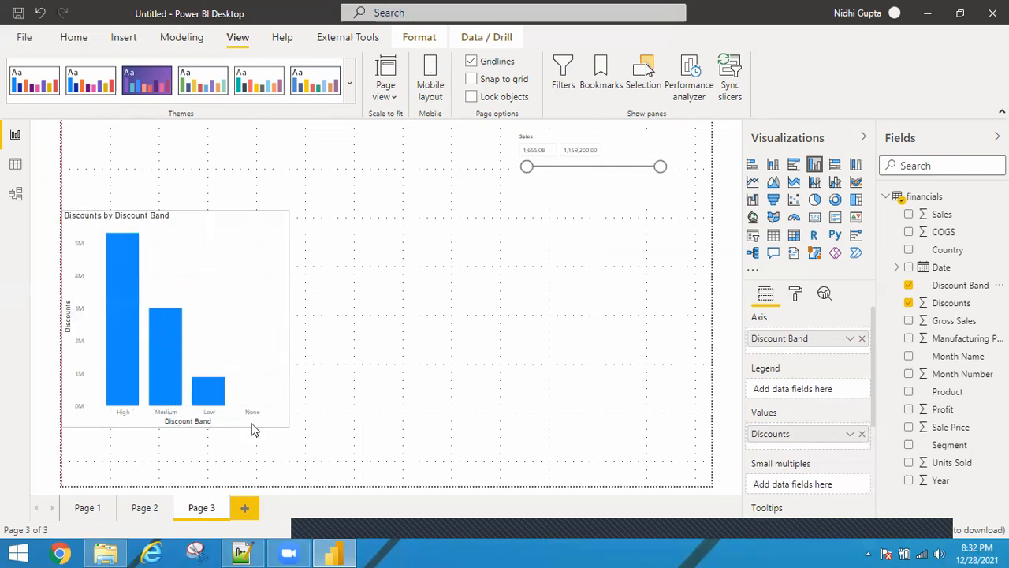
left_click_drag(284, 424, 386, 478)
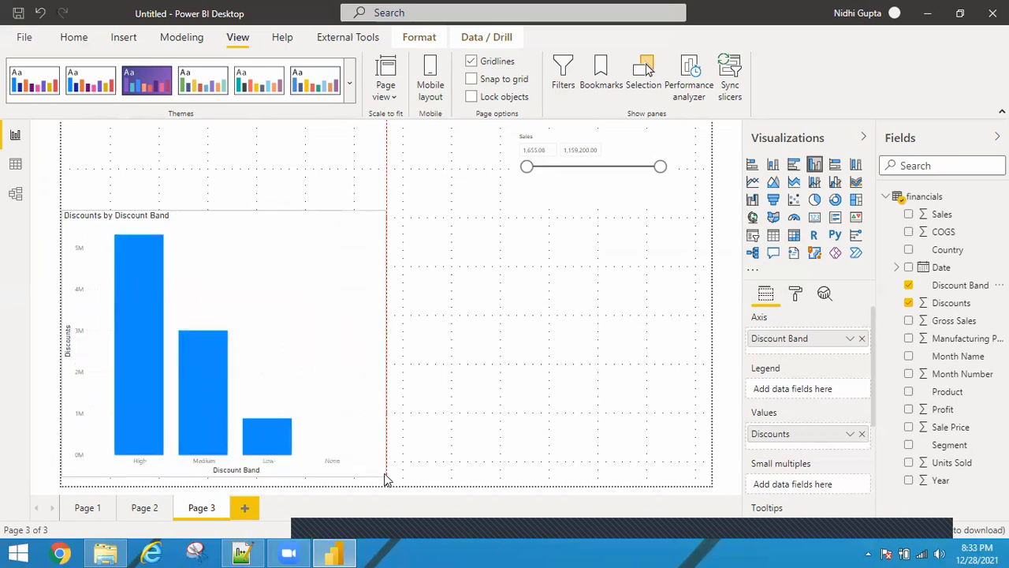
left_click(495, 440)
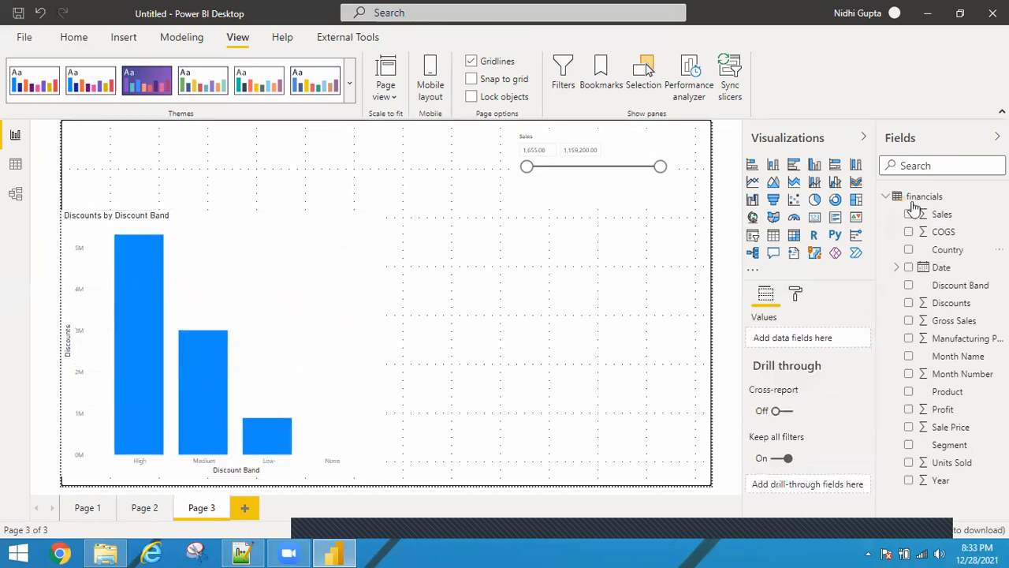
Create a Profit by Product chart beside it and convert it to a donut chart
left_click(909, 392)
left_click(909, 409)
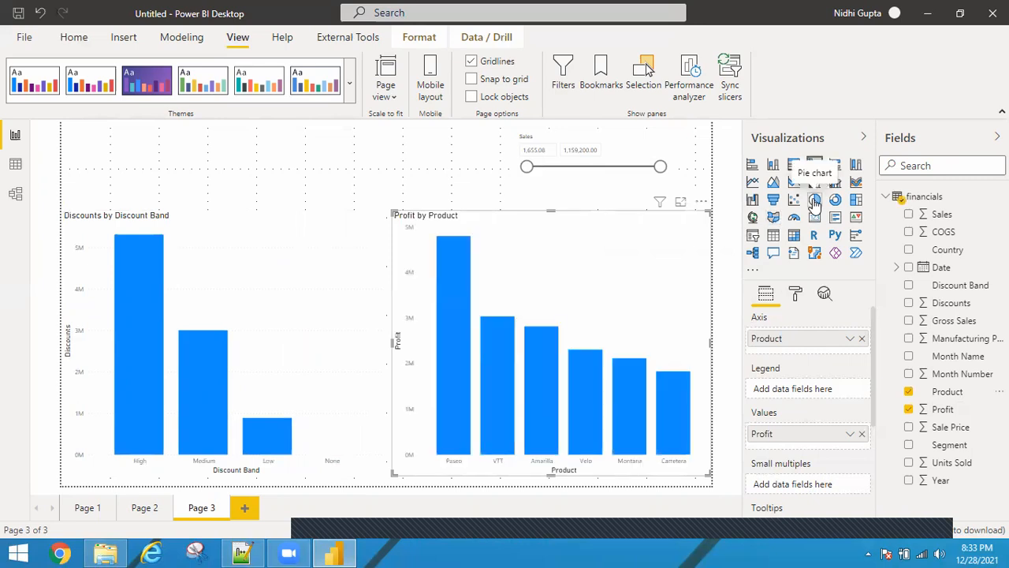
left_click(814, 200)
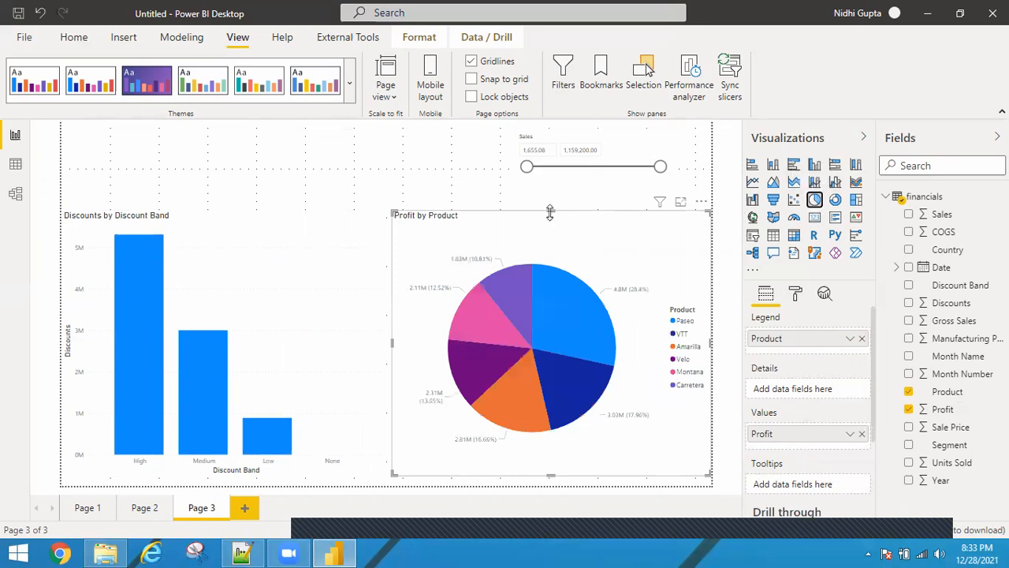
left_click_drag(549, 211, 550, 221)
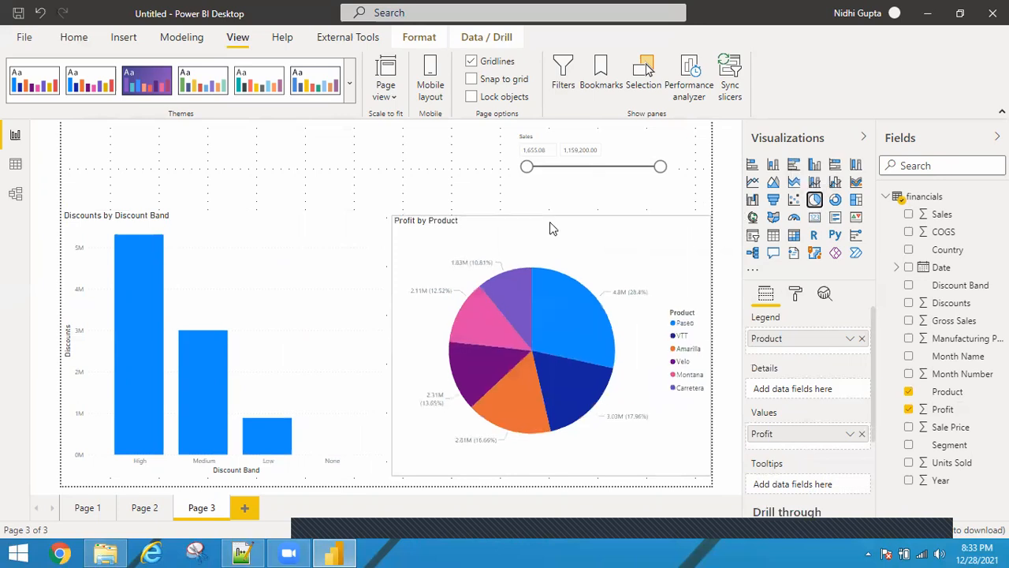
left_click(836, 201)
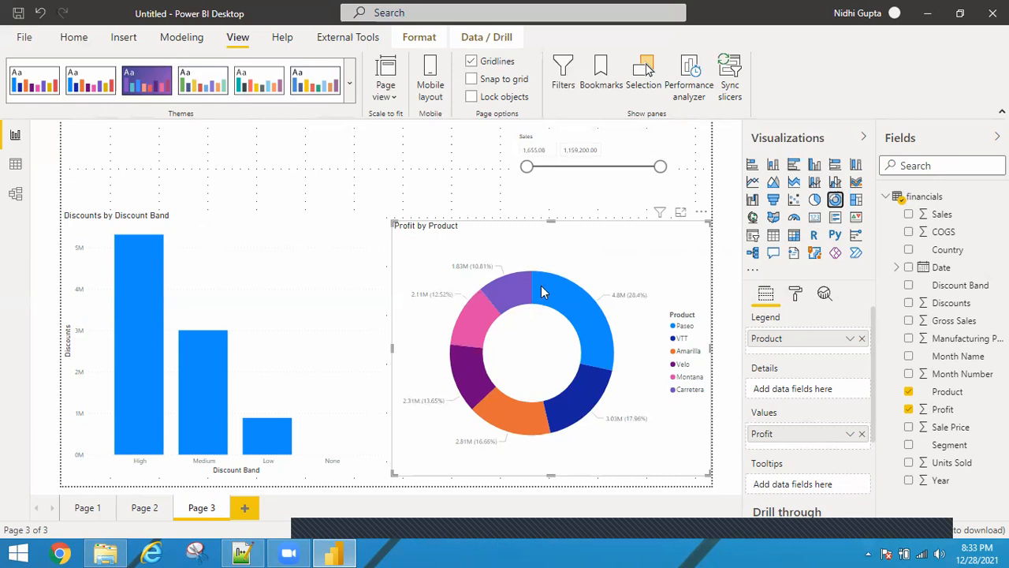
Set the Sales slicer's lower bound to about 276,708
left_click(528, 171)
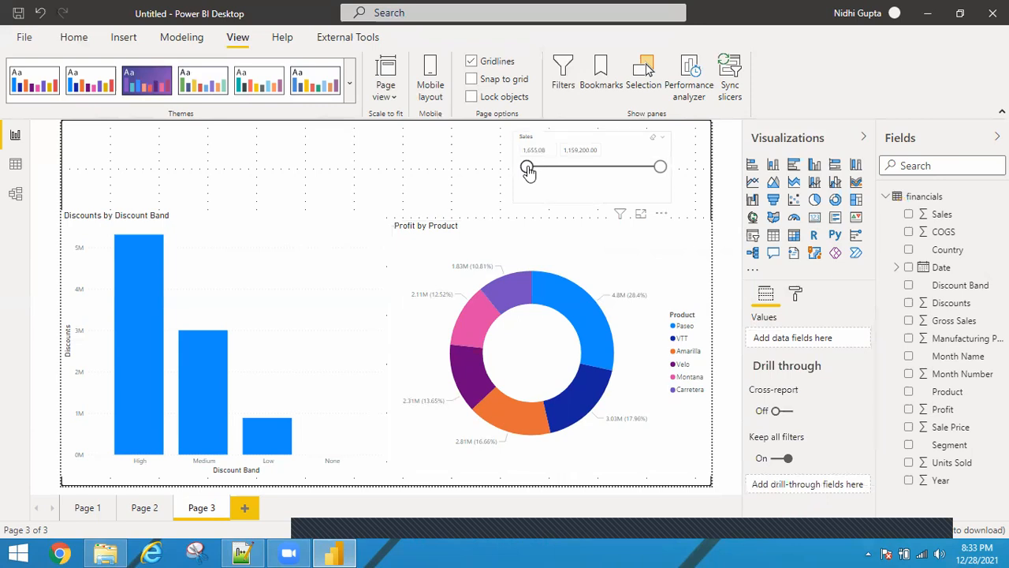
left_click_drag(529, 171, 561, 170)
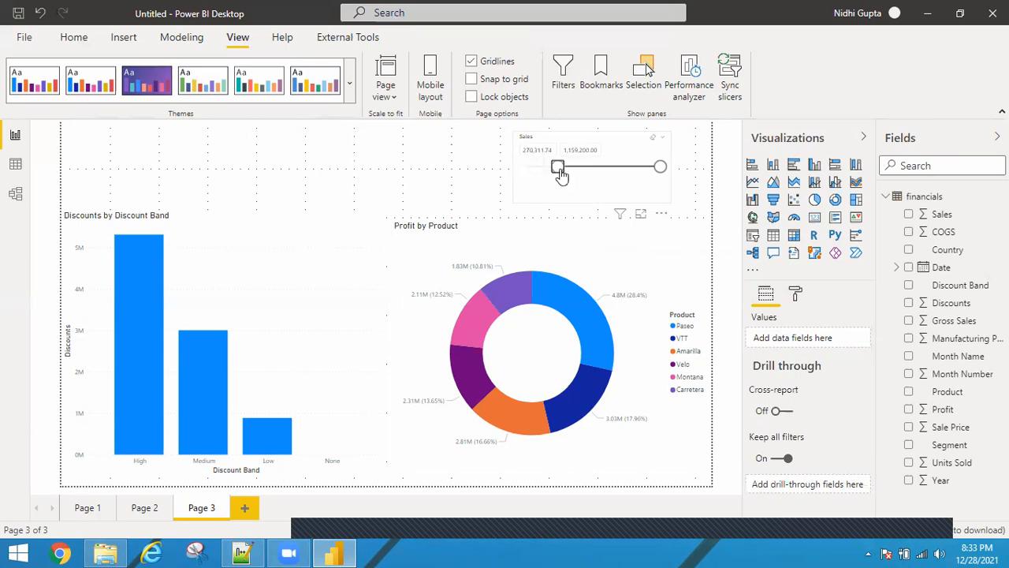
left_click(561, 173)
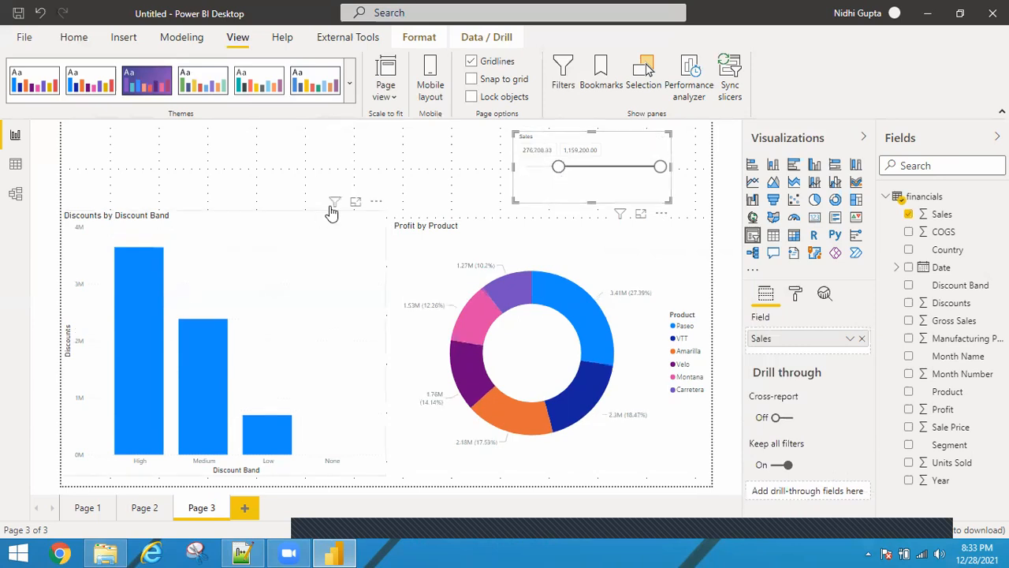
Inspect the filters and slicers affecting the Discounts by Discount Band chart and the Profit by Product donut chart
mouse_move(334, 209)
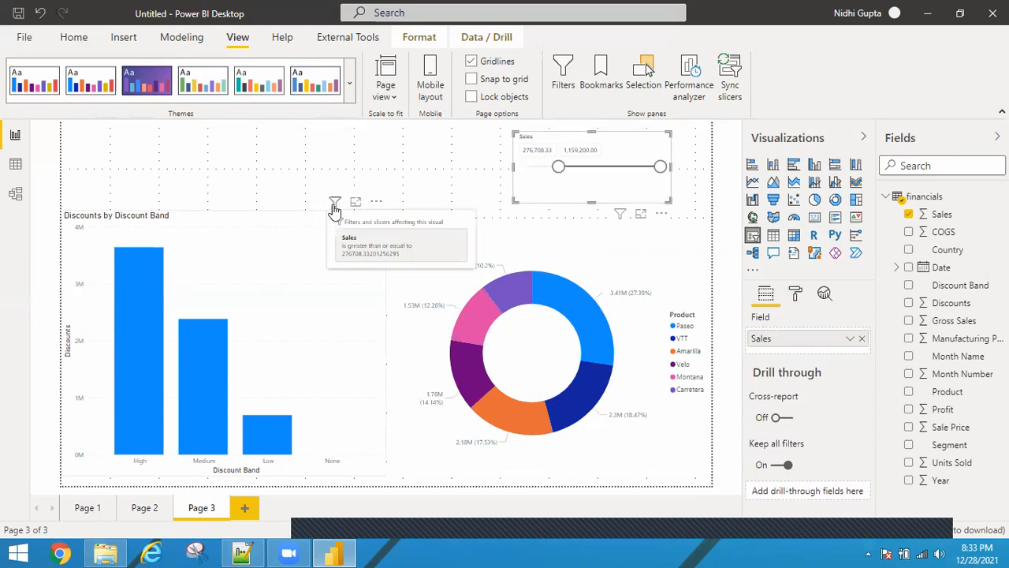
left_click(334, 206)
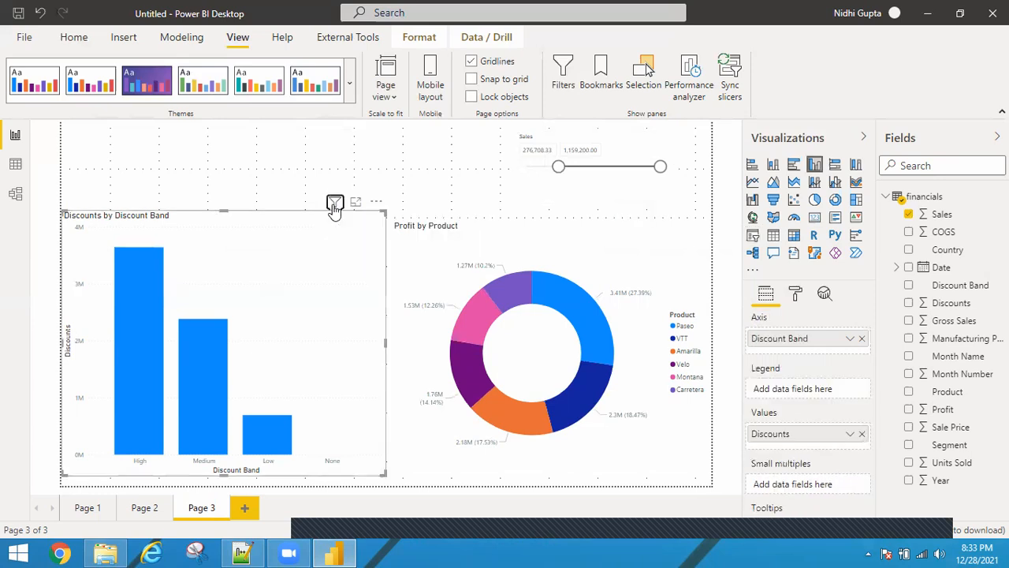
mouse_move(340, 209)
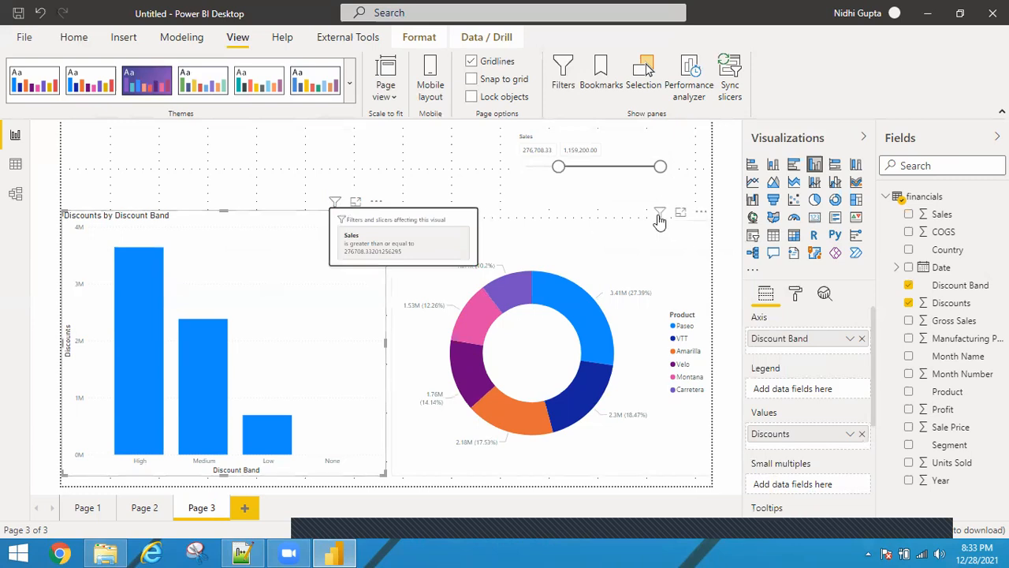
left_click(660, 220)
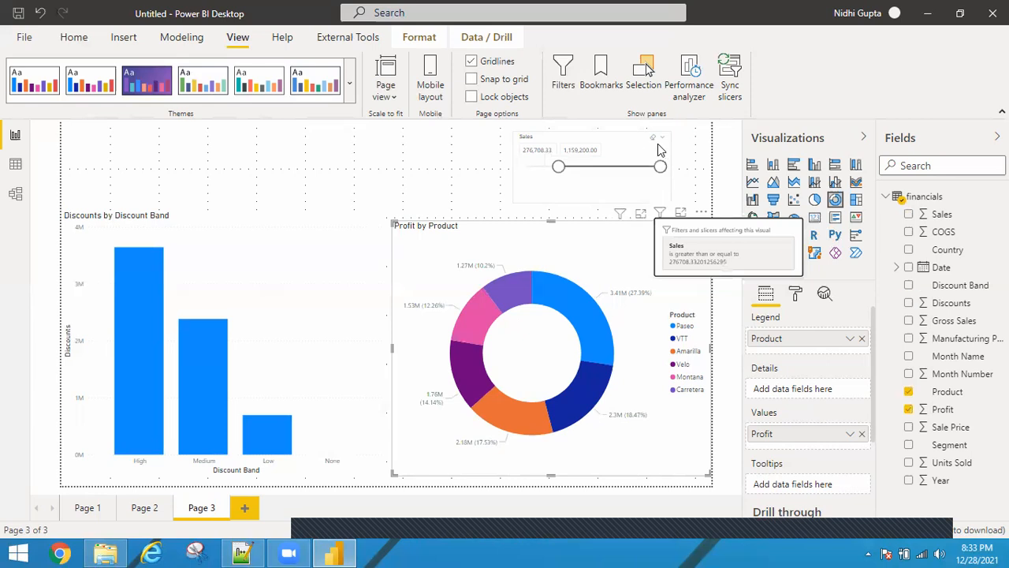
Open the Sales slicer in focus mode and drag its lower bound to the minimum, 1,655.08
left_click_drag(636, 176, 676, 144)
left_click(680, 204)
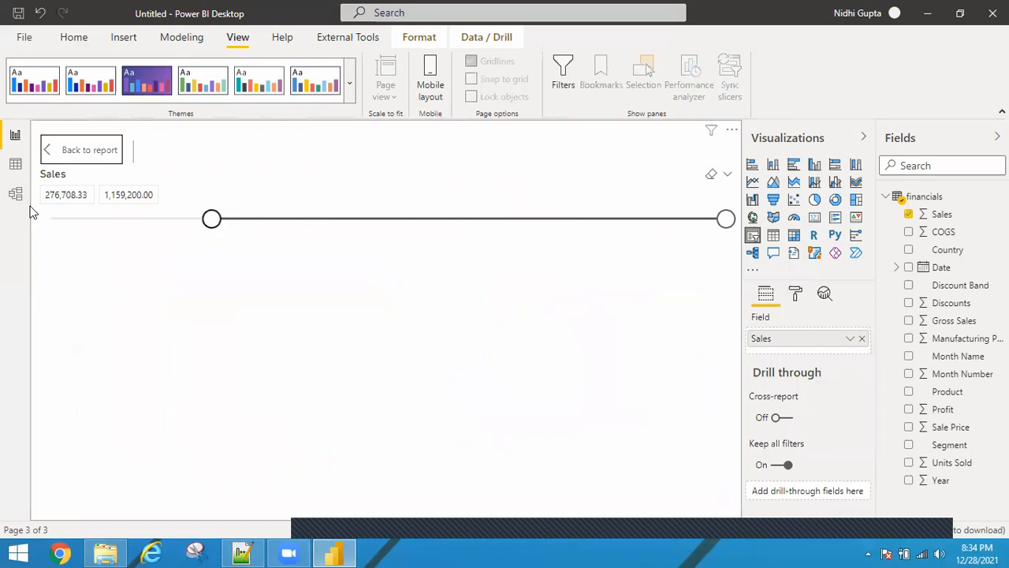
left_click_drag(212, 219, 30, 212)
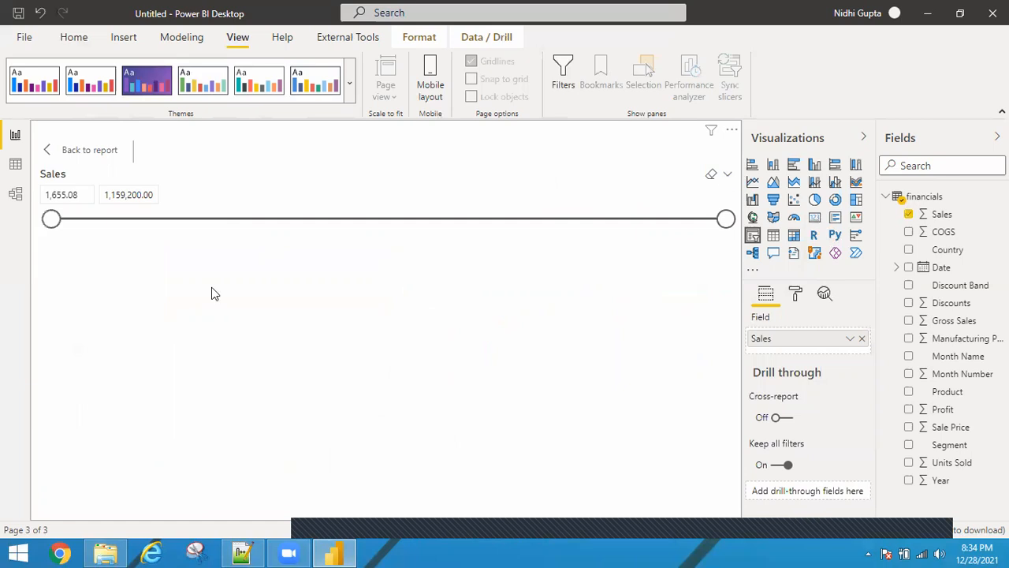
Try switching the Sales slicer style to Less than or equal to, then Greater than or equal to
left_click(729, 180)
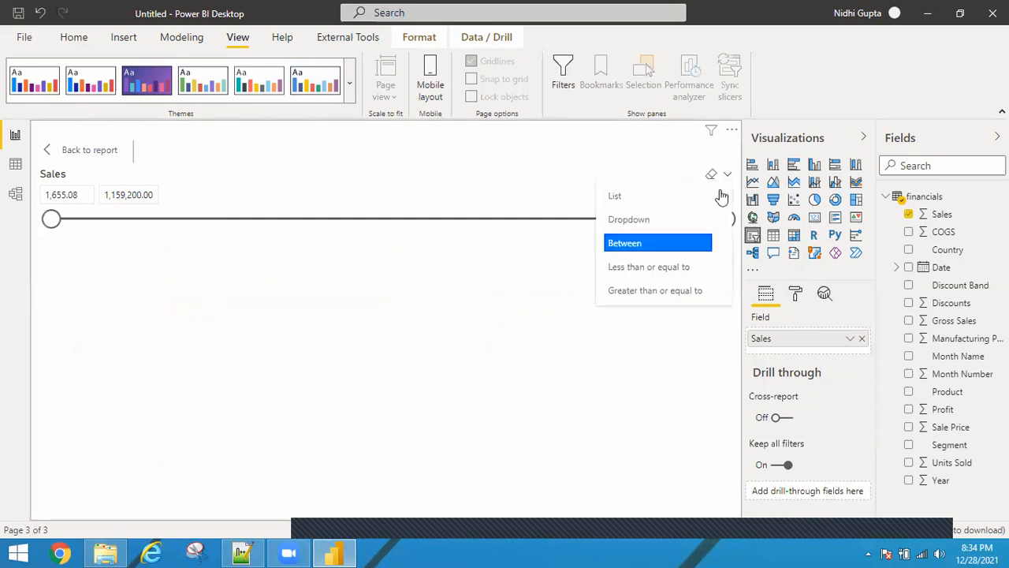
left_click(627, 270)
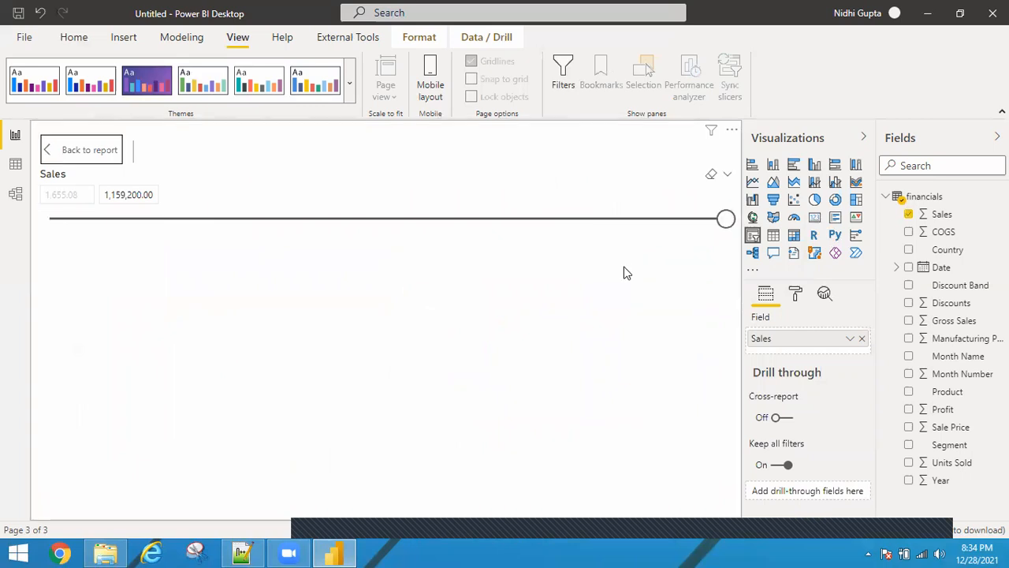
left_click(728, 176)
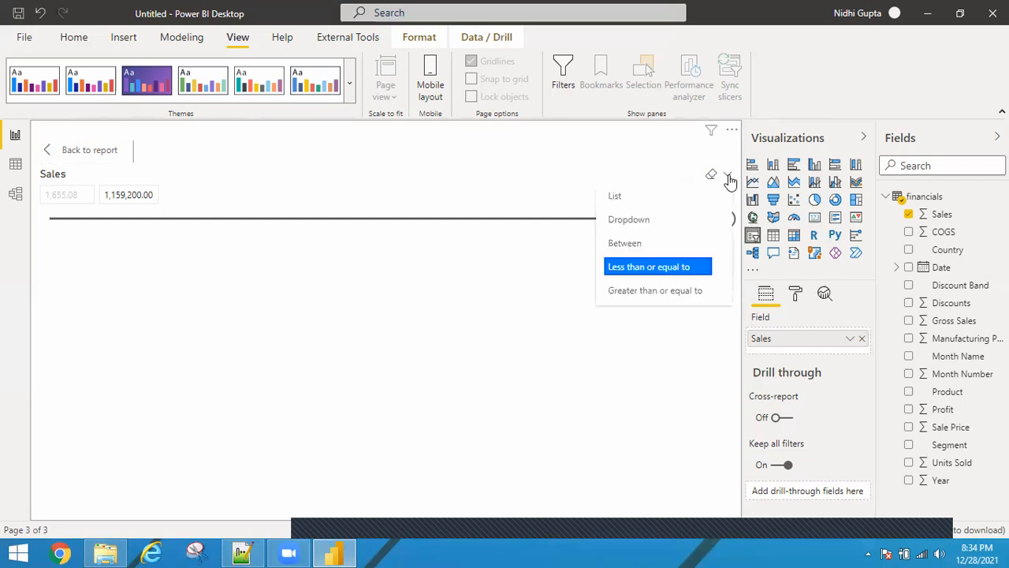
left_click(635, 292)
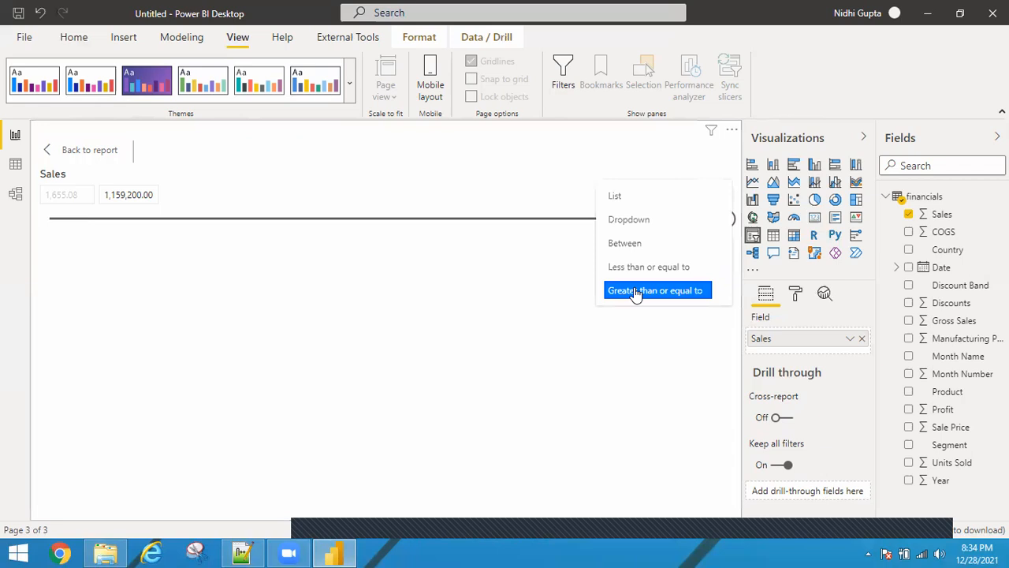
left_click(635, 291)
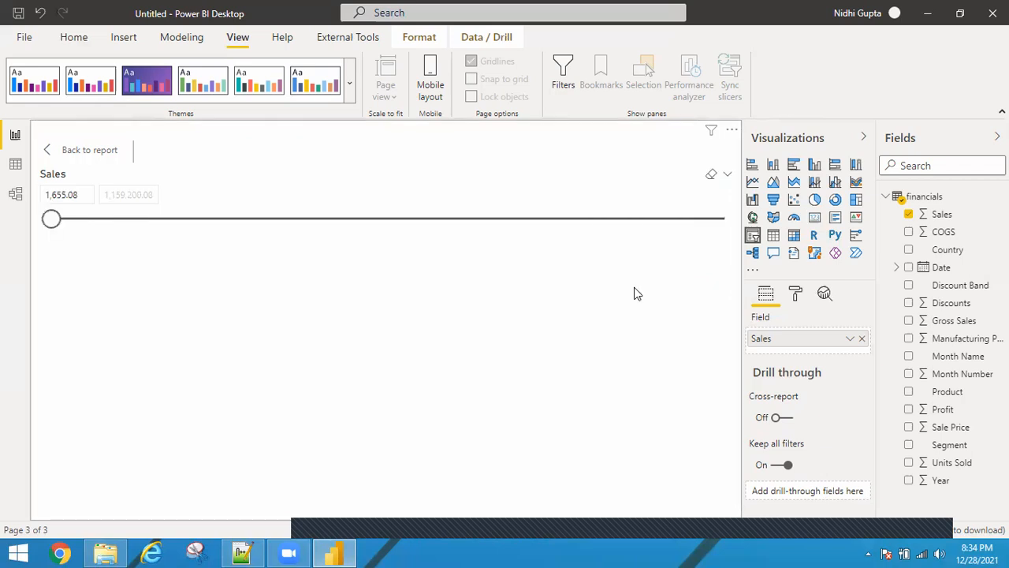
Switch the Sales slicer to List style, then Dropdown style, and expand its dropdown
left_click(724, 177)
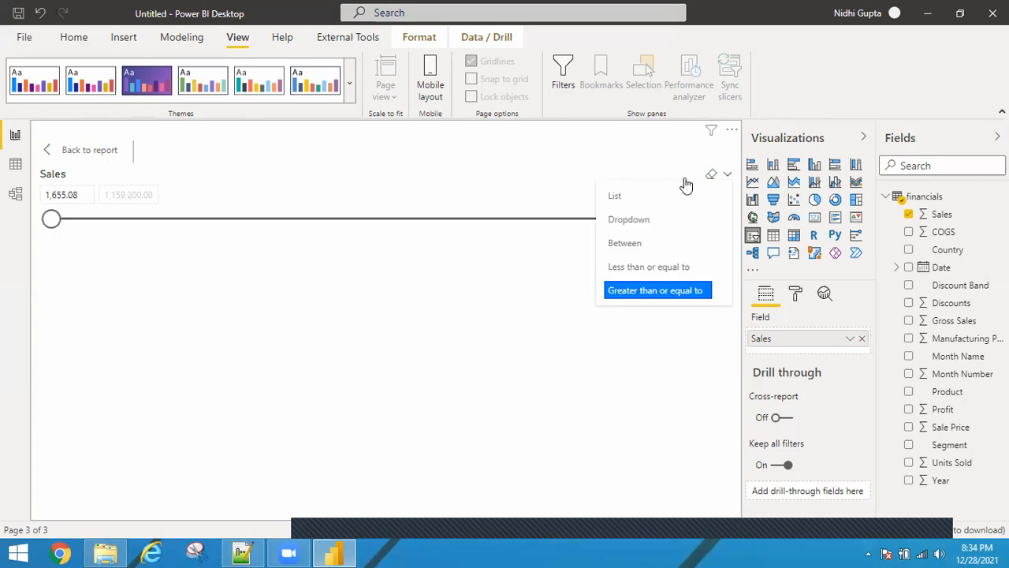
left_click(630, 206)
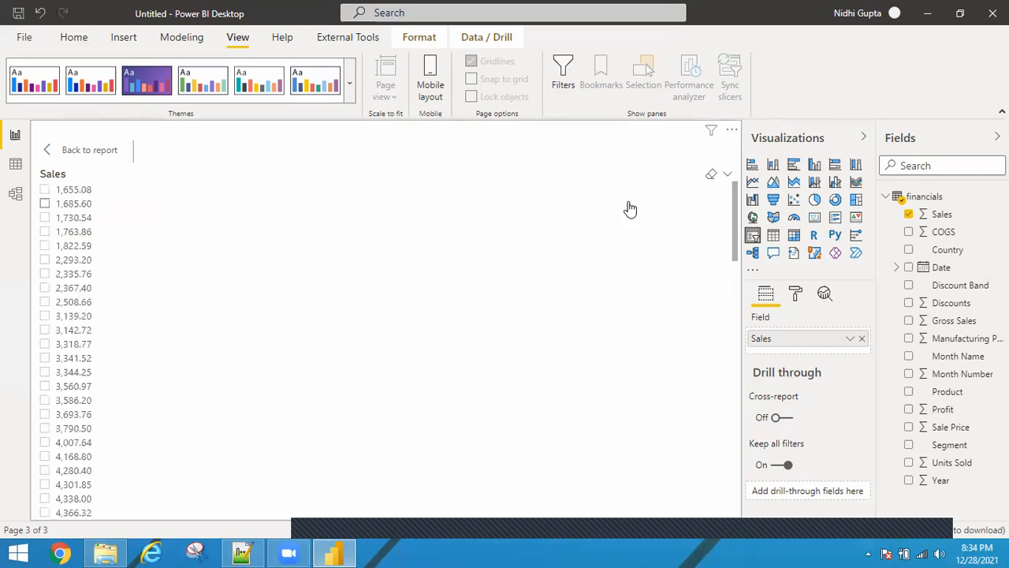
left_click(728, 176)
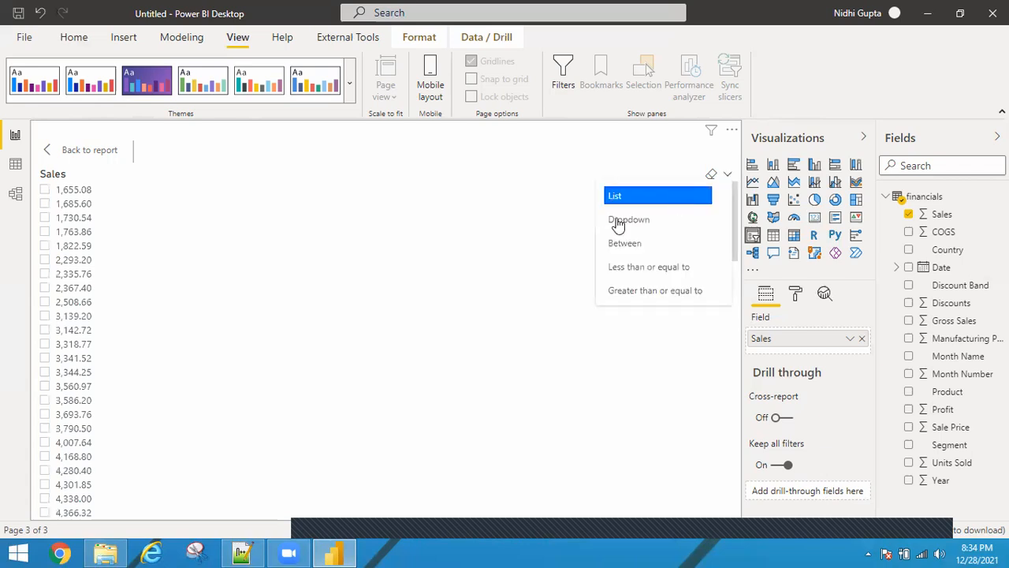
left_click(618, 222)
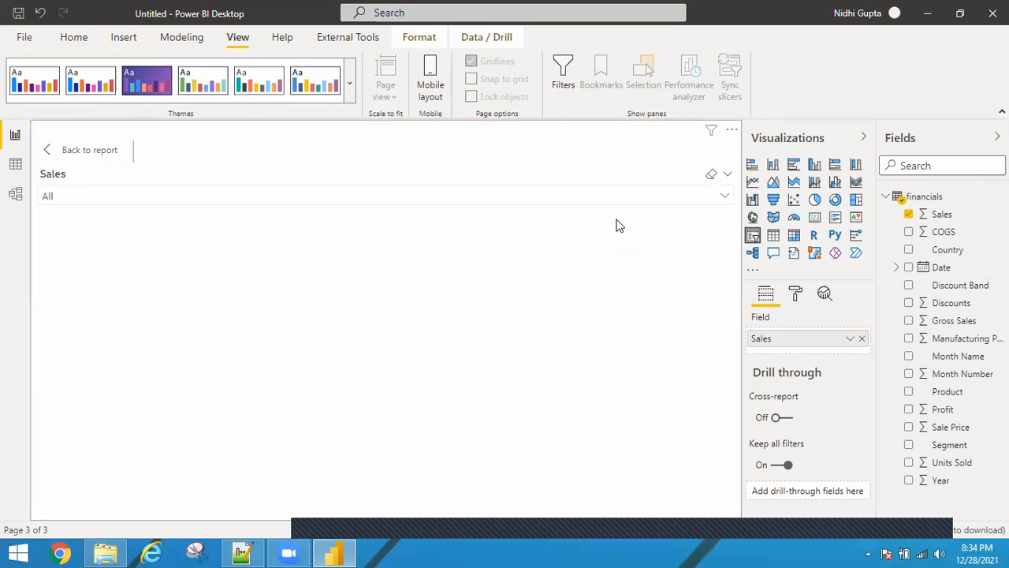
left_click(724, 196)
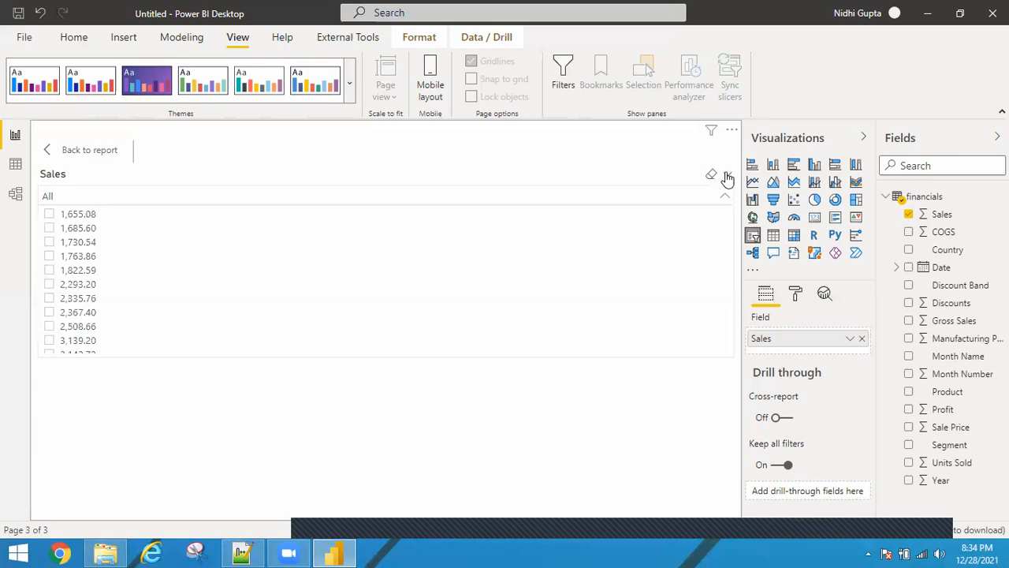
Set the Sales slicer style back to Between and return to the report
left_click(727, 178)
left_click(625, 246)
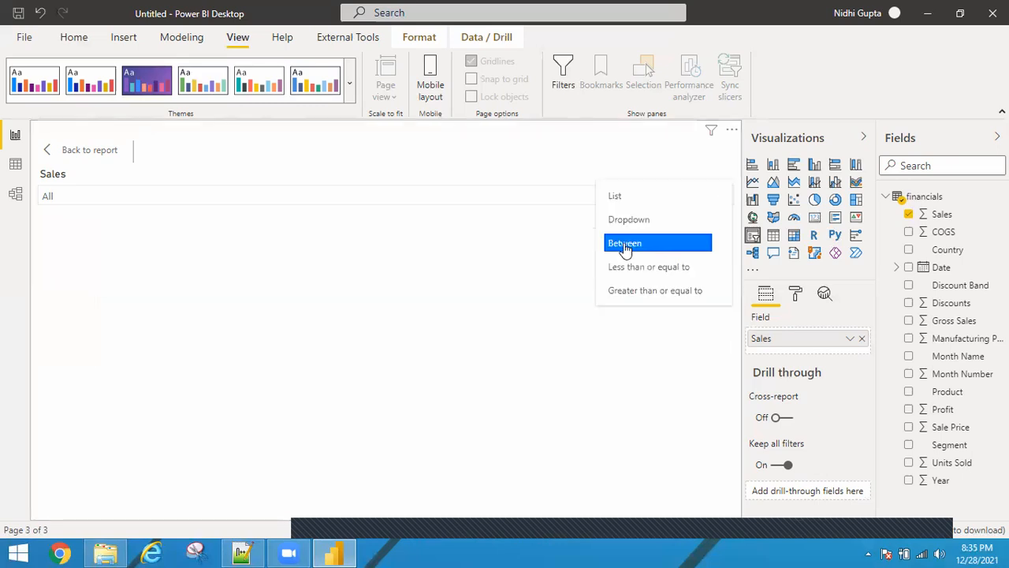
left_click(47, 157)
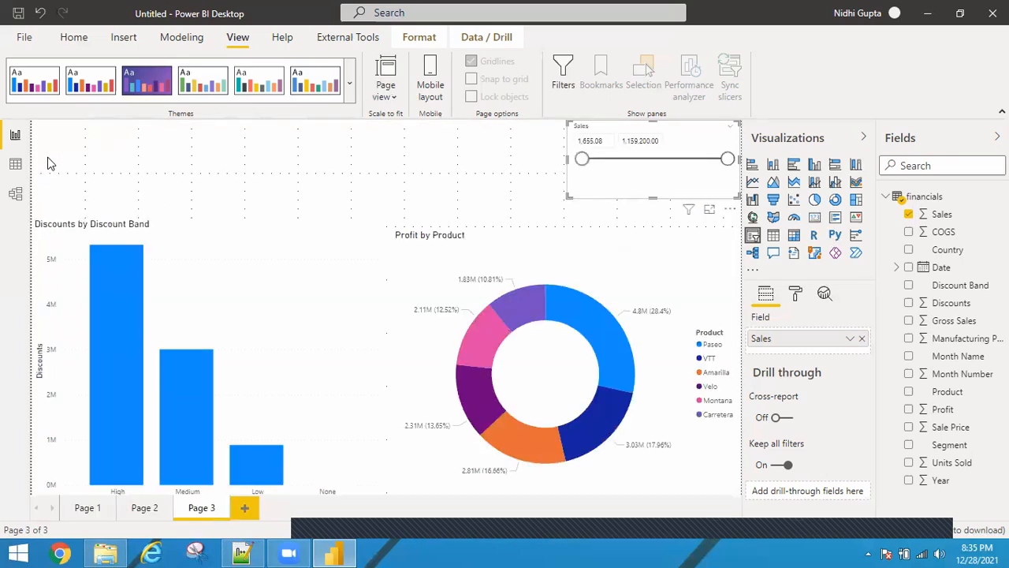
Insert a second slicer above the Discounts chart and set its field to Country
left_click(345, 168)
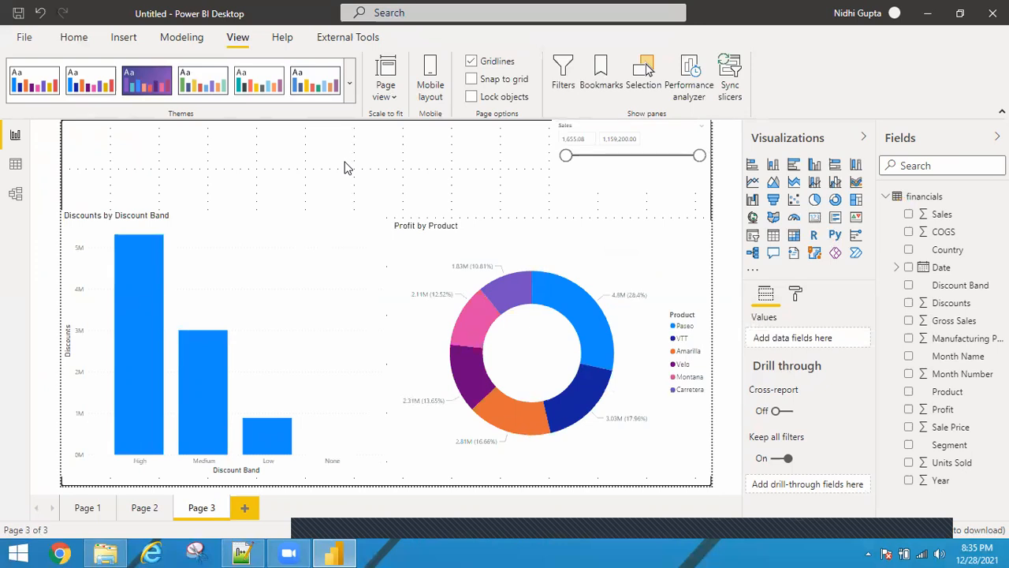
left_click(753, 235)
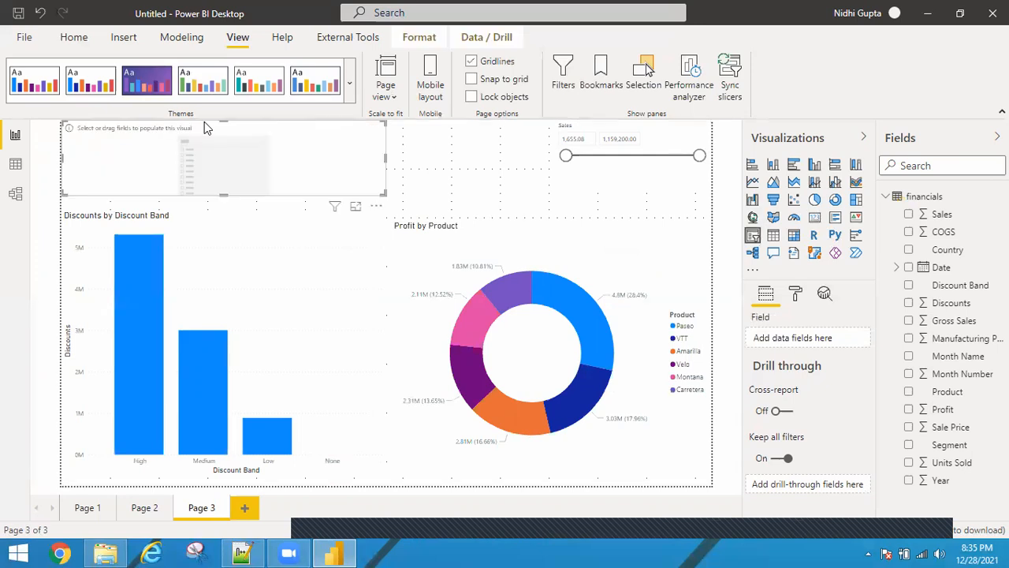
left_click_drag(106, 165, 234, 172)
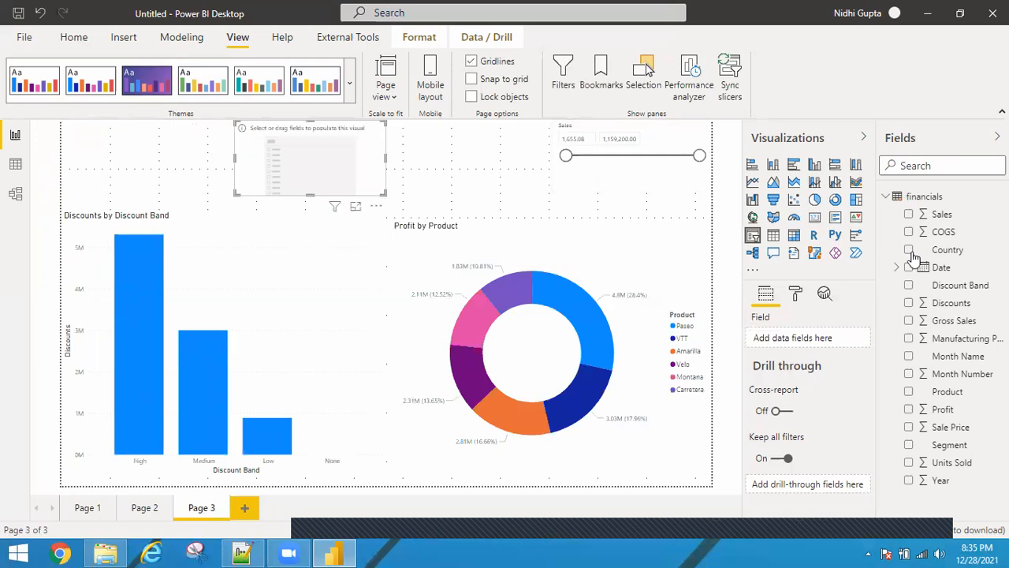
left_click_drag(939, 252, 792, 339)
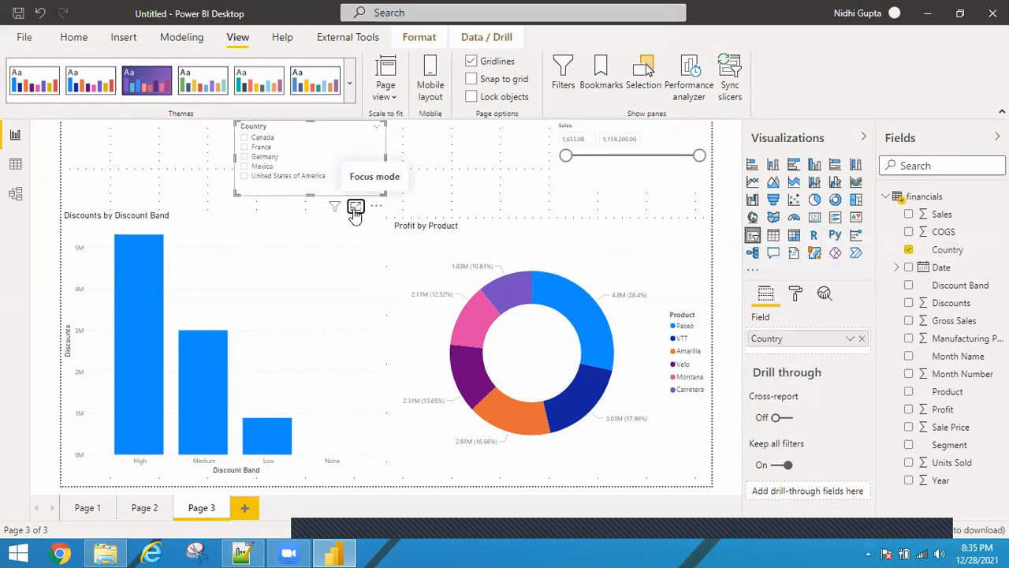
Open the Country slicer in focus mode, select and clear Germany, then return to the report
left_click(356, 209)
left_click(70, 217)
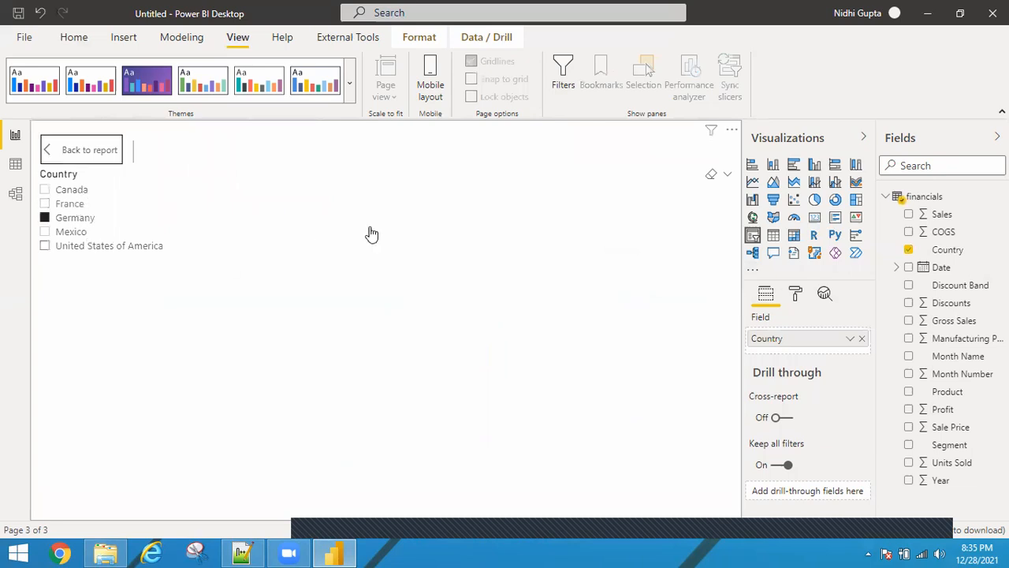
left_click(45, 217)
left_click(45, 217)
left_click(712, 175)
left_click(727, 177)
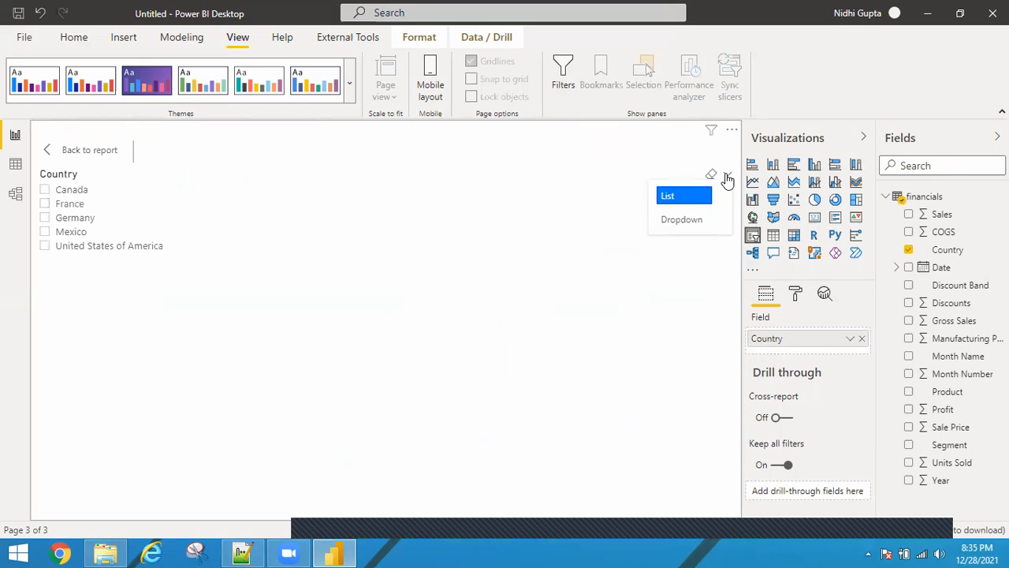
left_click(70, 155)
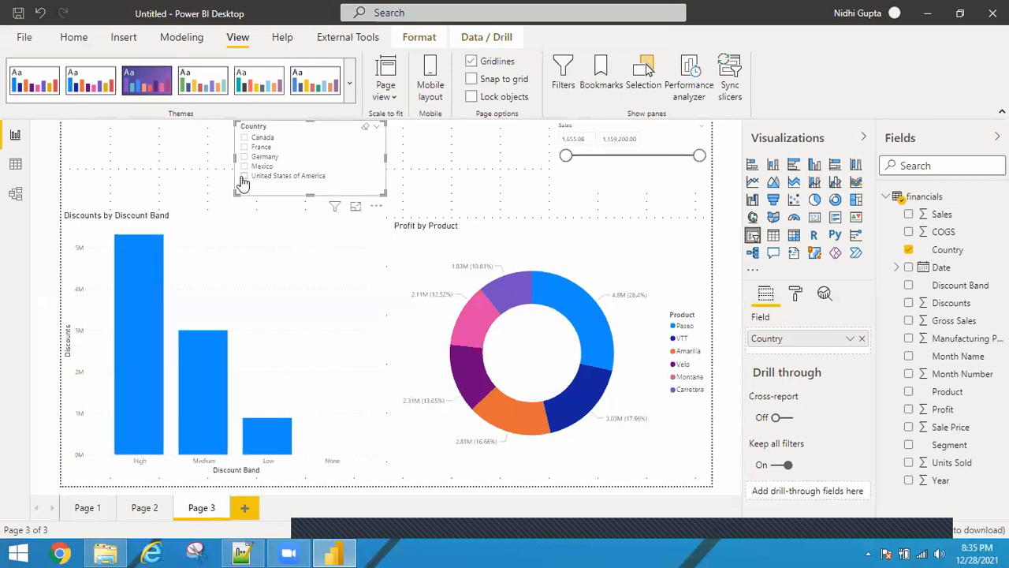
Filter the charts with the Country slicer, picking countries one at a time and ending with Canada and France selected
left_click(242, 177)
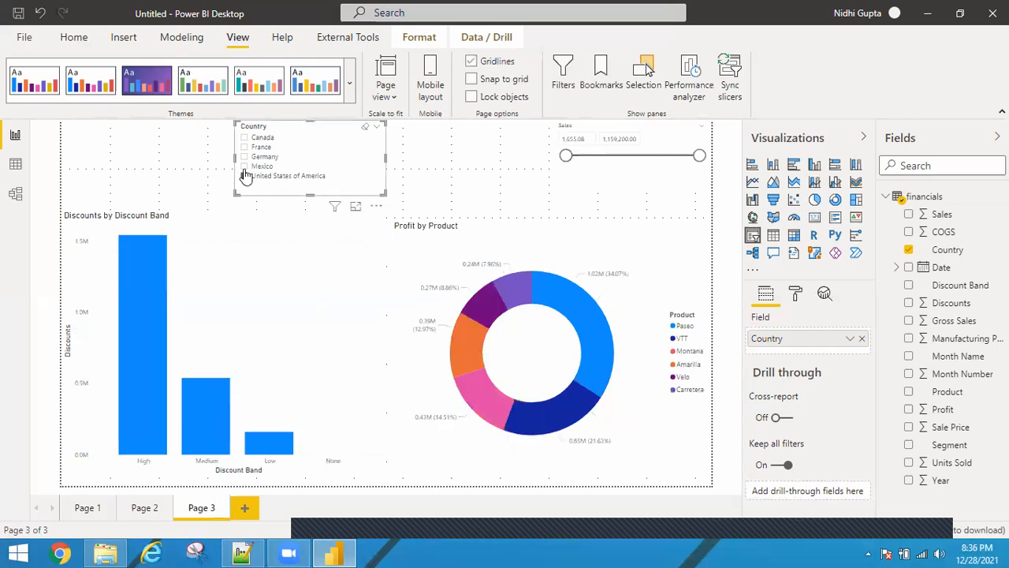
left_click(244, 169)
left_click(244, 158)
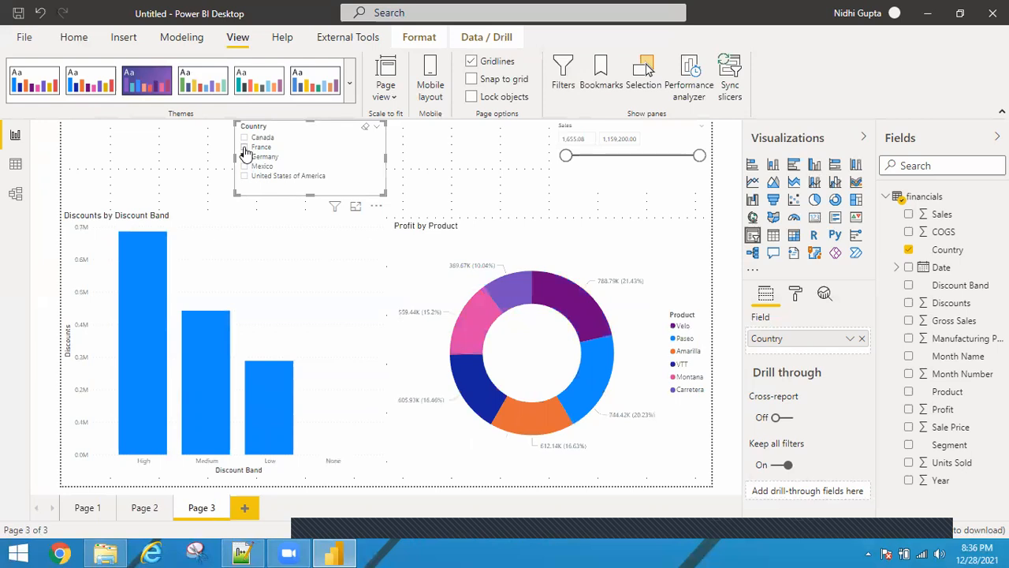
left_click(244, 139)
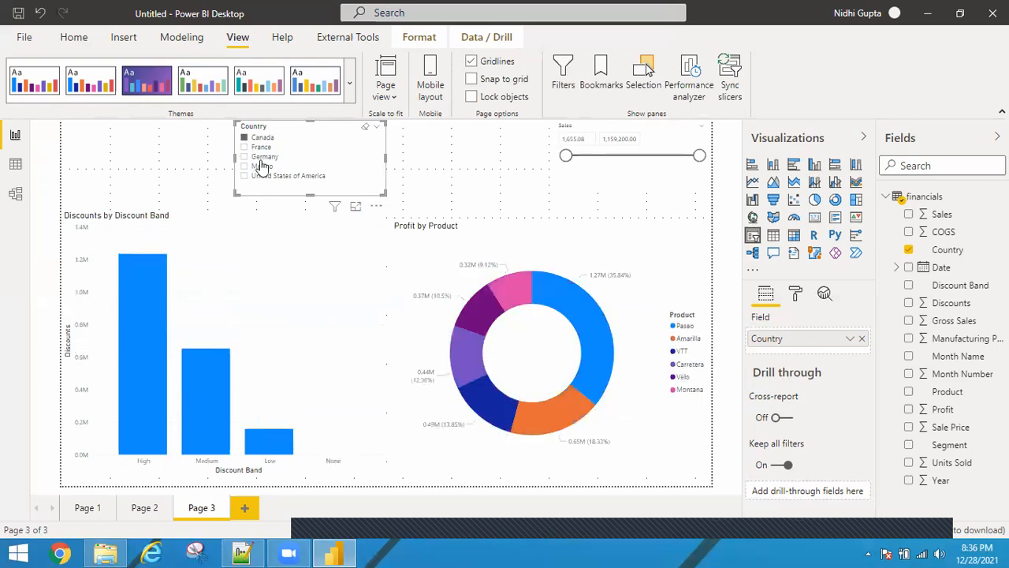
left_click(244, 148)
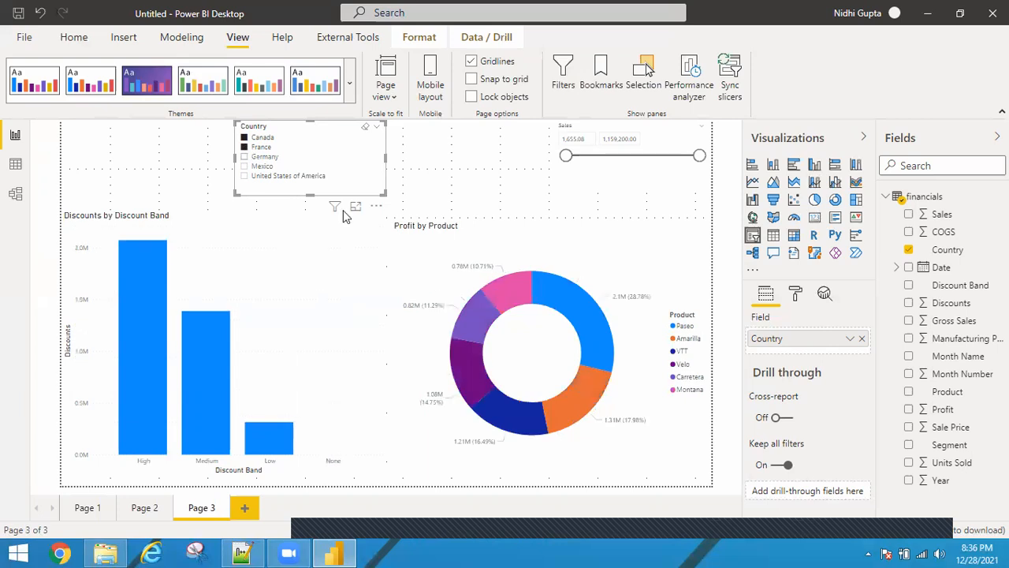
Inspect the filters affecting the donut chart, then clear the Country slicer's selections
left_click(661, 217)
left_click(661, 216)
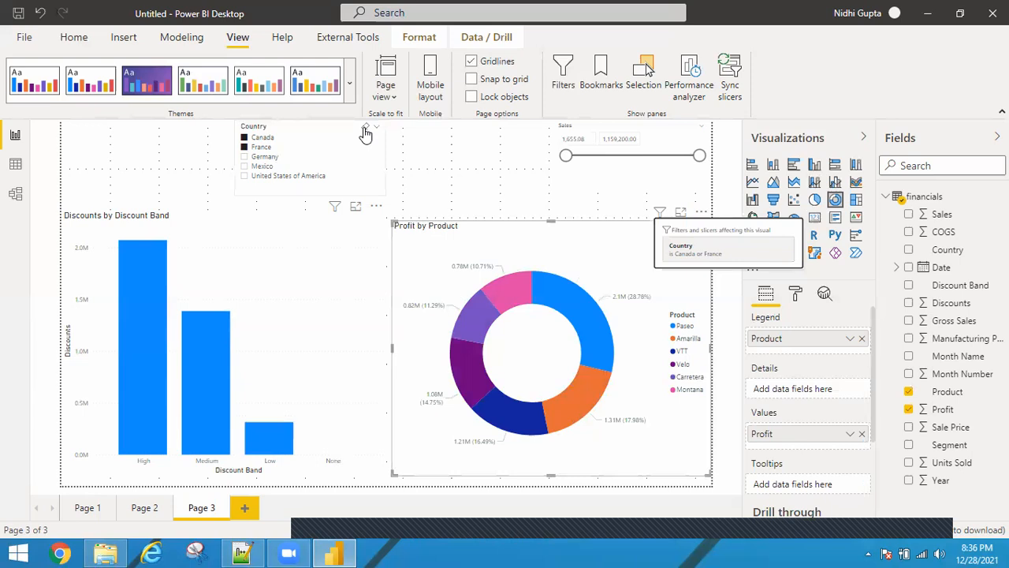
left_click(365, 130)
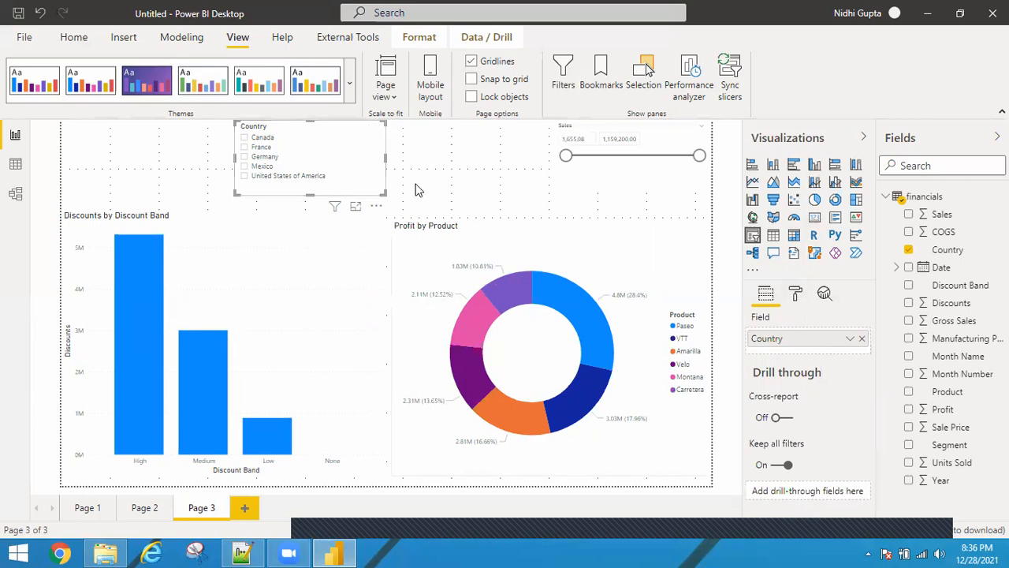
Open the Country slicer's format options and turn on the Show "Select all" selection control
left_click(795, 293)
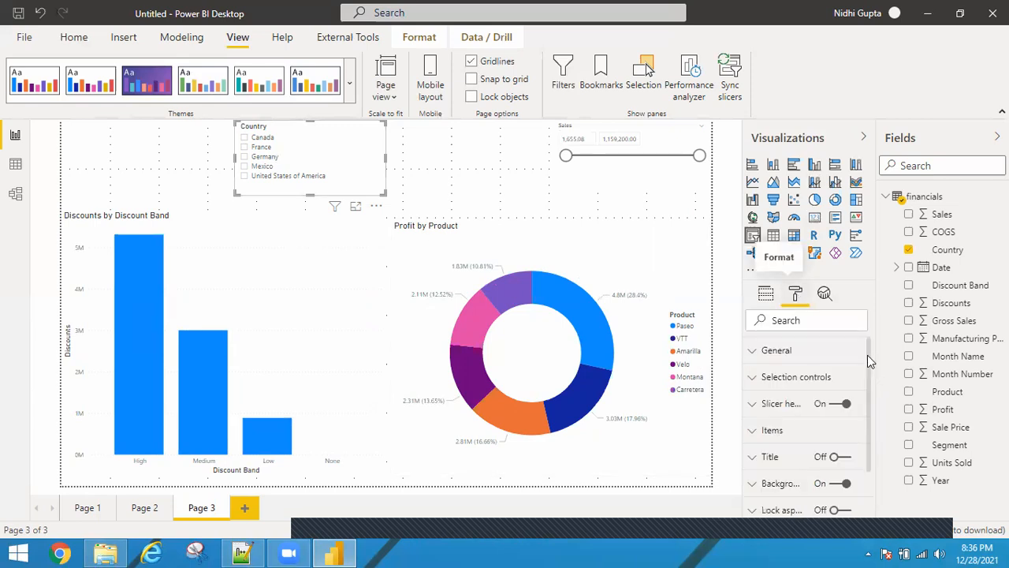
scroll(868, 392, "down", 1)
scroll(867, 384, "up", 1)
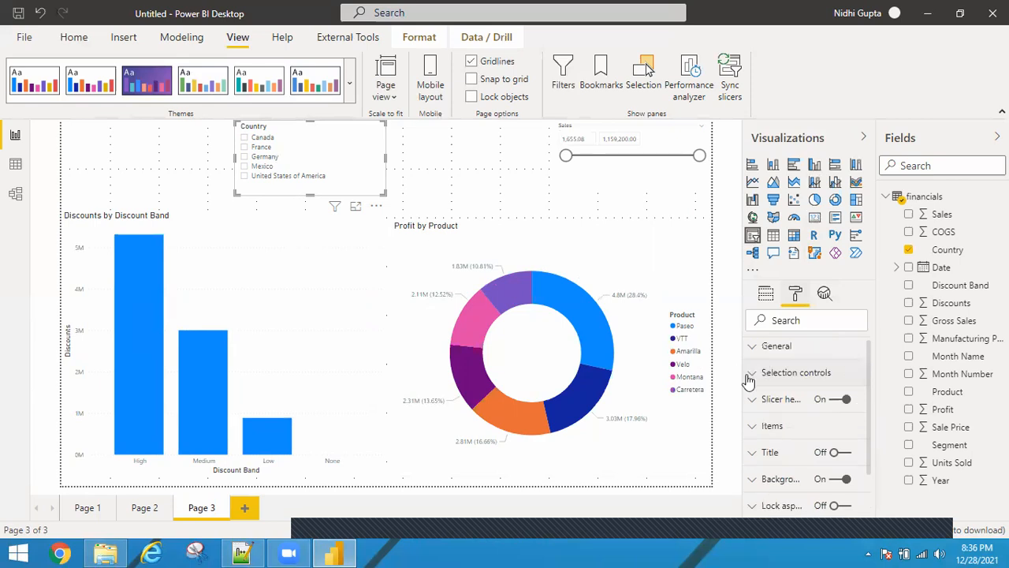
left_click(866, 371)
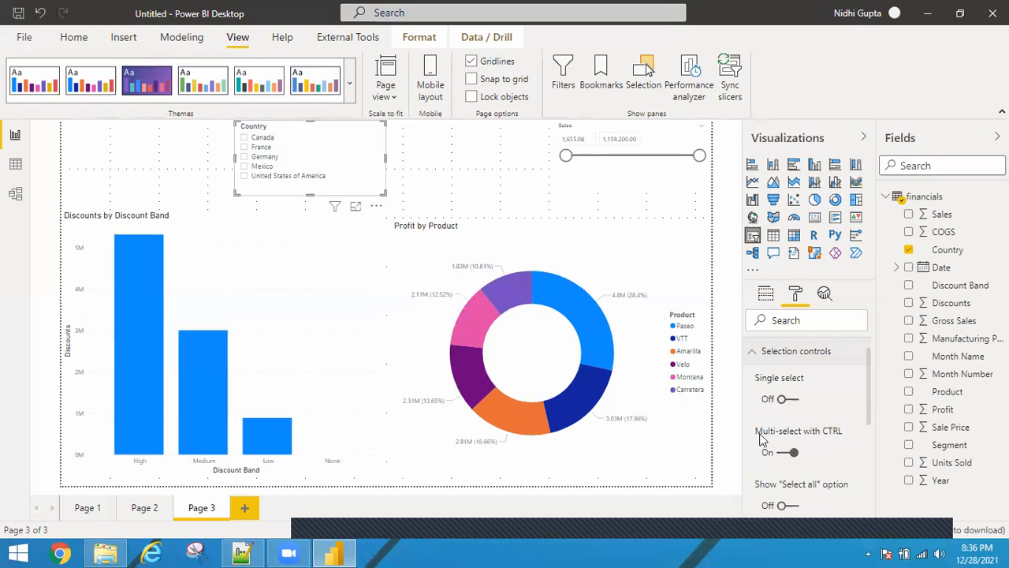
left_click(792, 400)
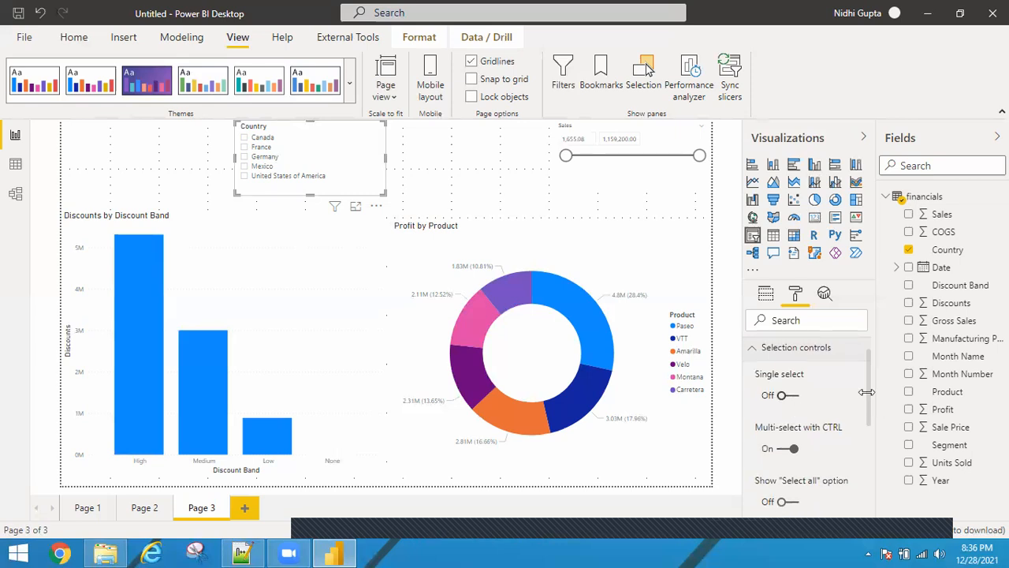
scroll(867, 420, "down", 1)
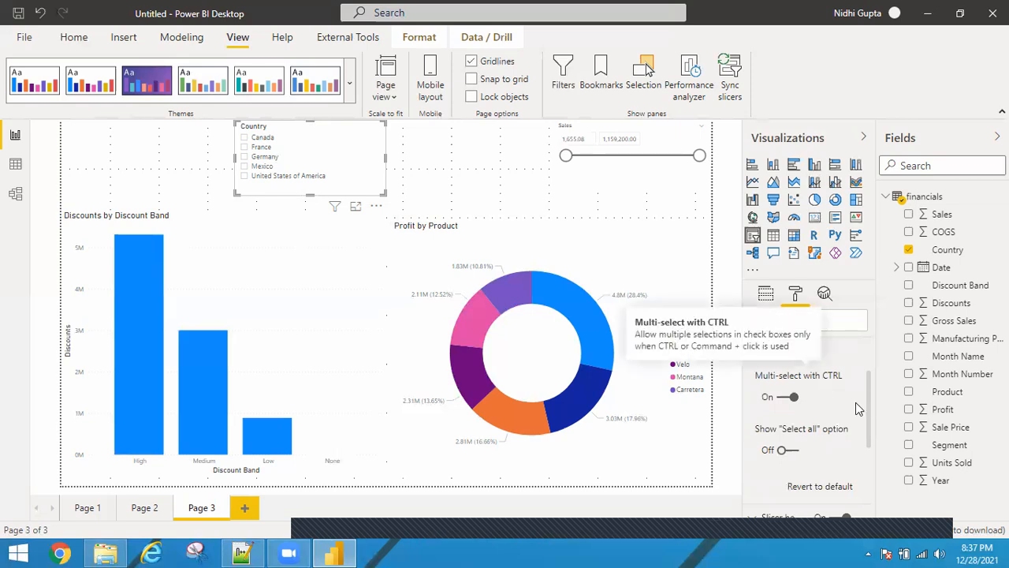
scroll(867, 426, "down", 1)
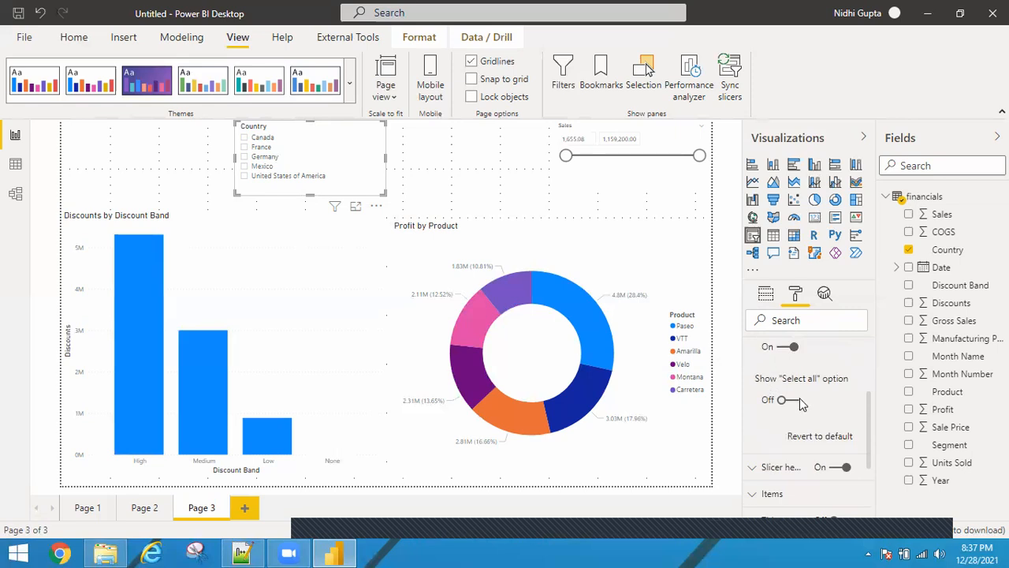
left_click(791, 401)
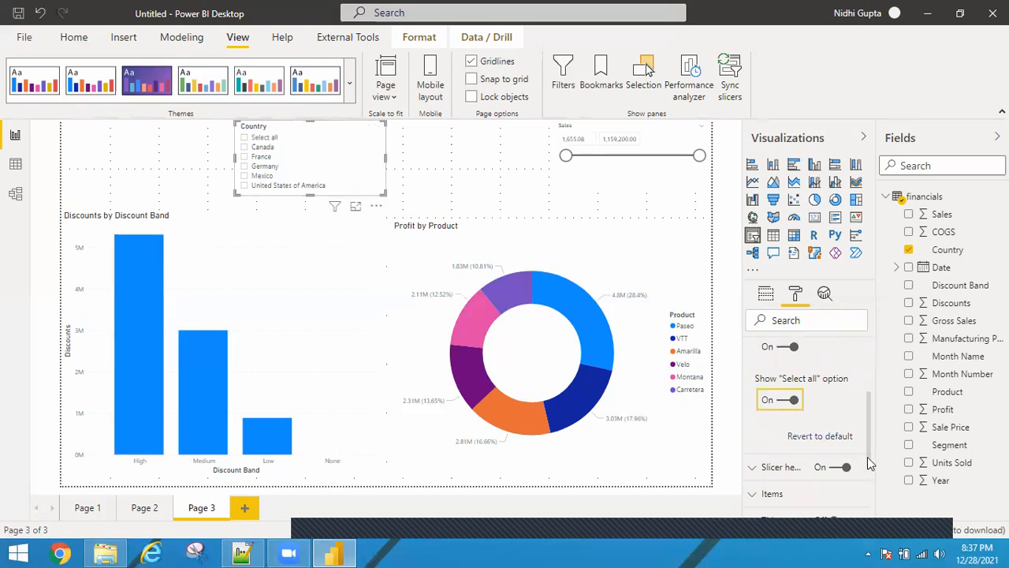
Rename the slicer header title to "Slicer Country"
scroll(750, 377, "up", 2)
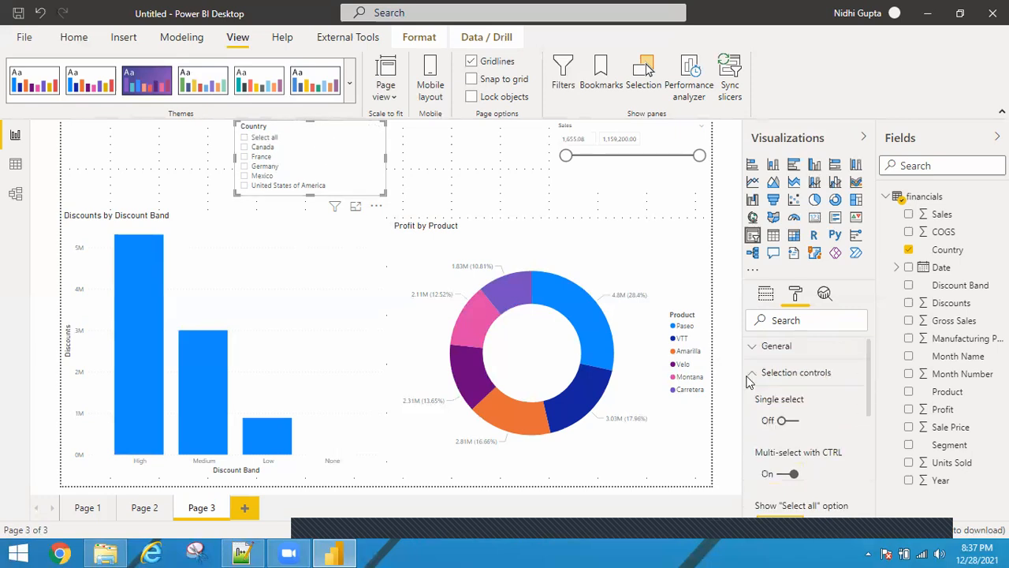
left_click(843, 379)
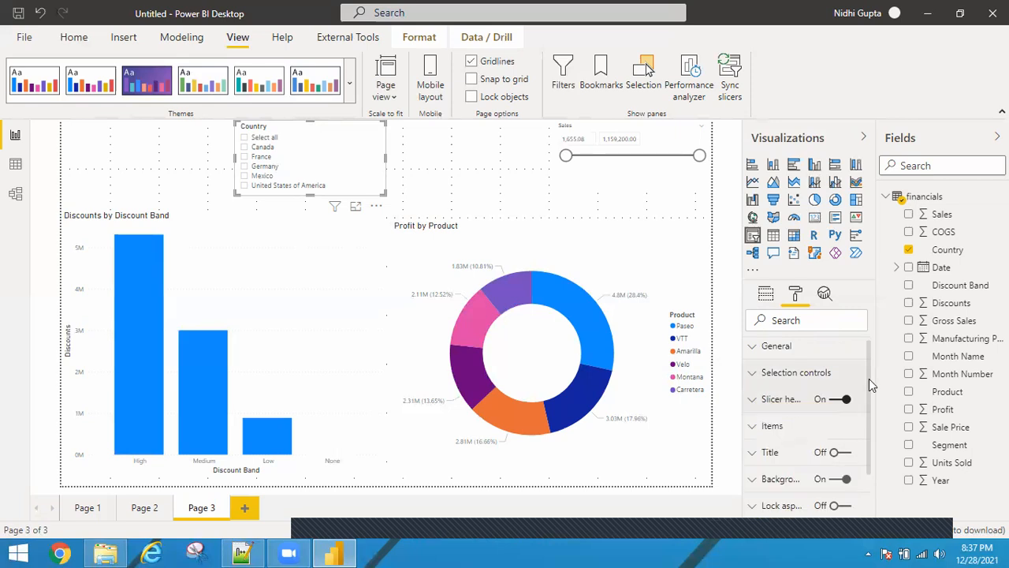
left_click_drag(869, 379, 870, 432)
scroll(870, 432, "down", 1)
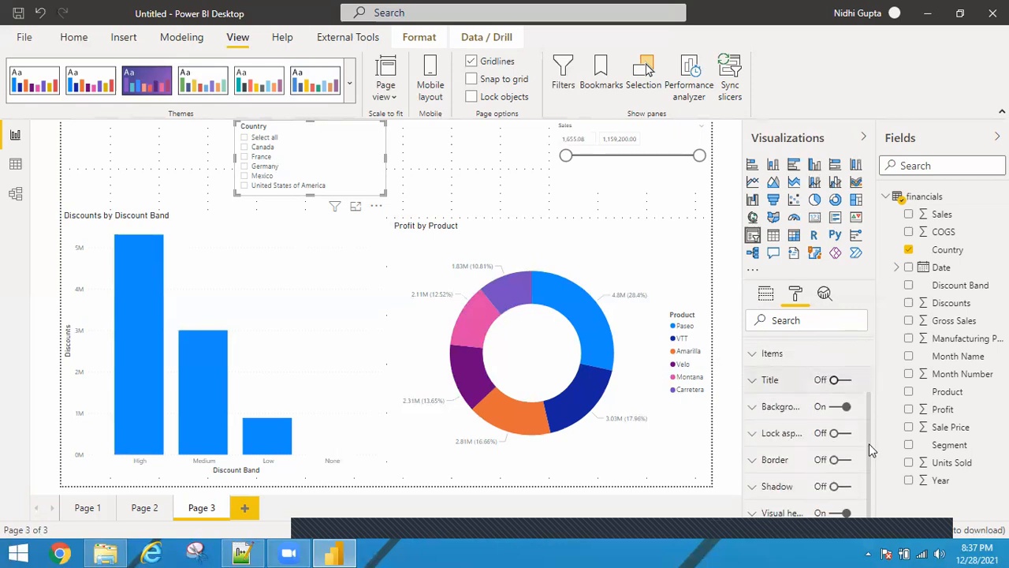
left_click_drag(869, 443, 869, 440)
scroll(863, 414, "up", 2)
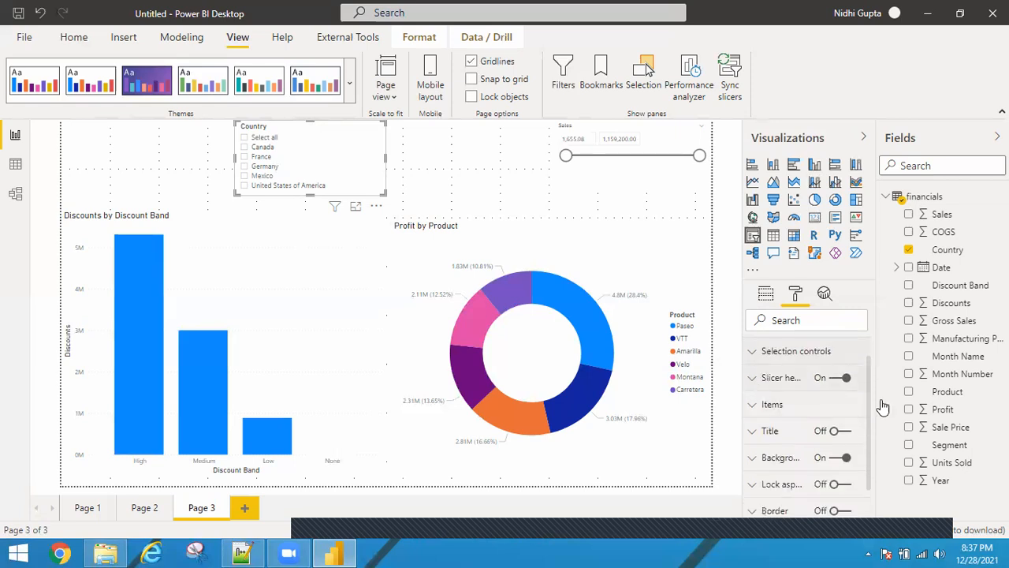
scroll(872, 438, "down", 2)
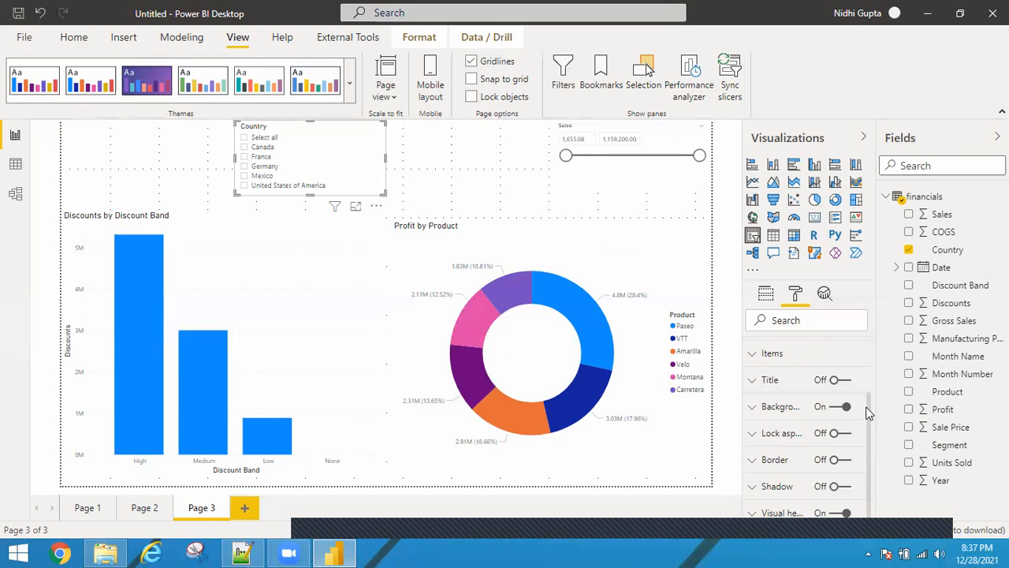
scroll(841, 399, "up", 1)
left_click(764, 367)
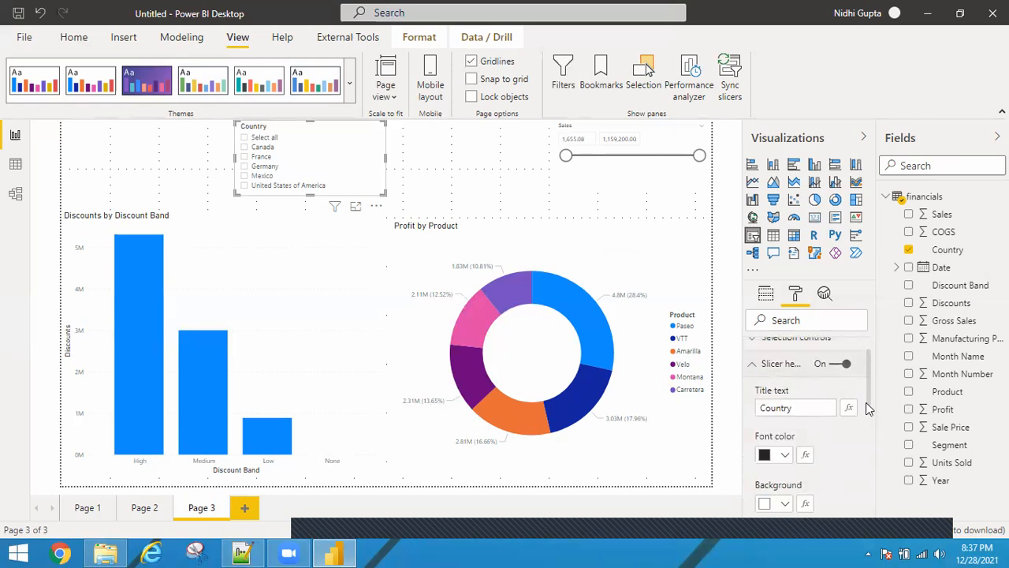
scroll(866, 402, "down", 2)
left_click(759, 352)
type("Slicer")
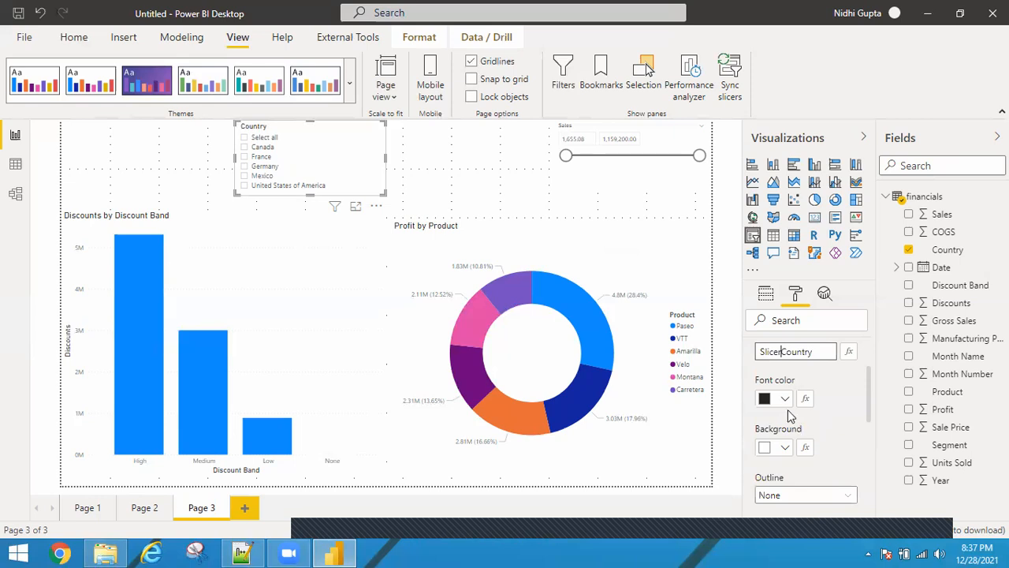
left_click(786, 406)
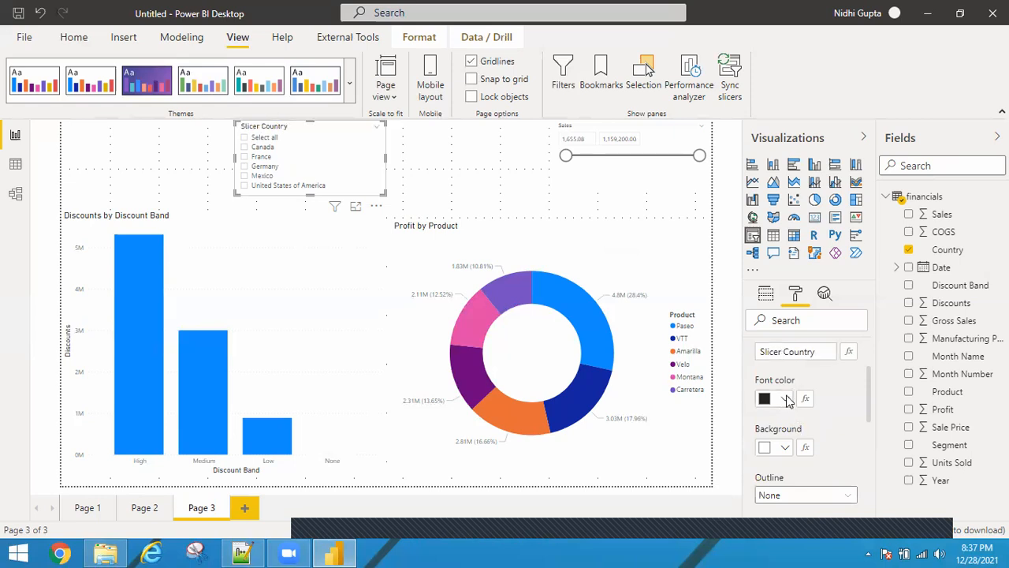
Set the slicer header's font color to white and its background to dark blue
left_click(785, 399)
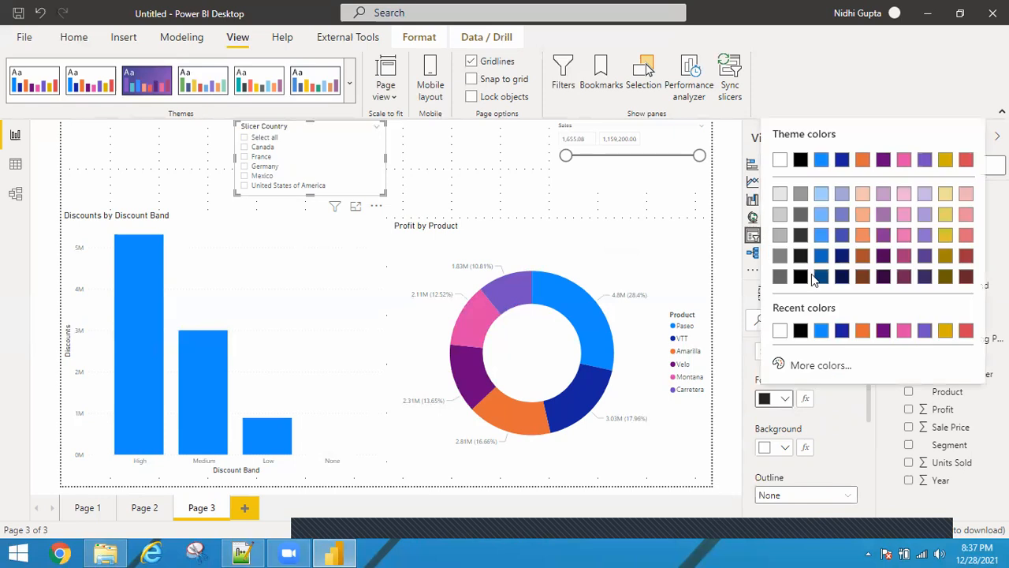
left_click(787, 449)
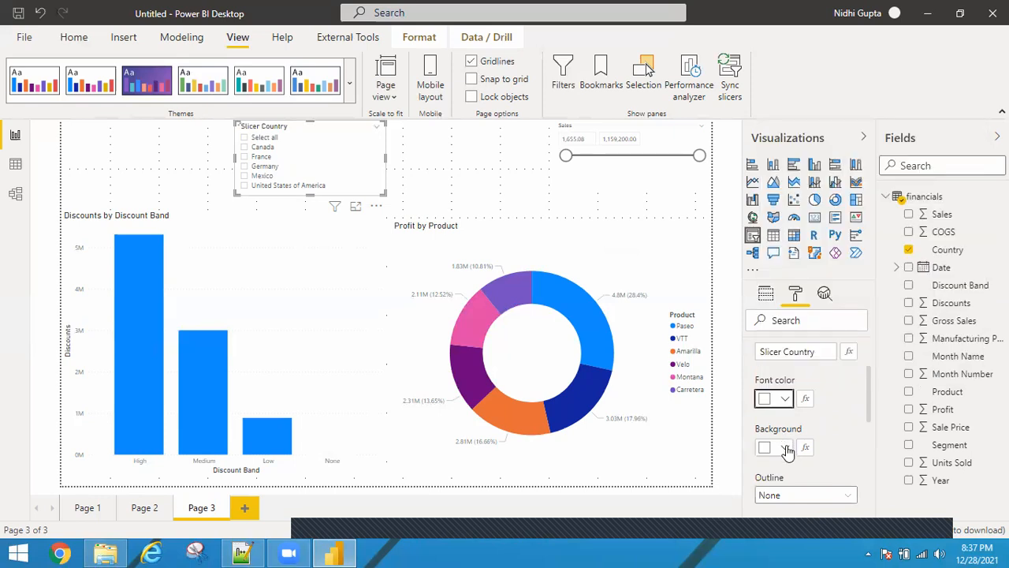
left_click(787, 450)
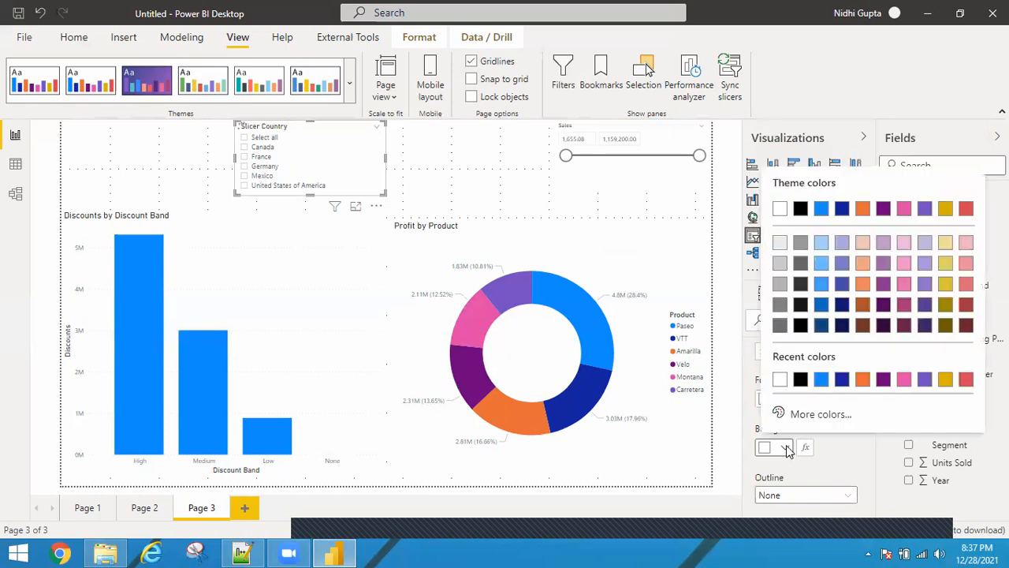
left_click(844, 382)
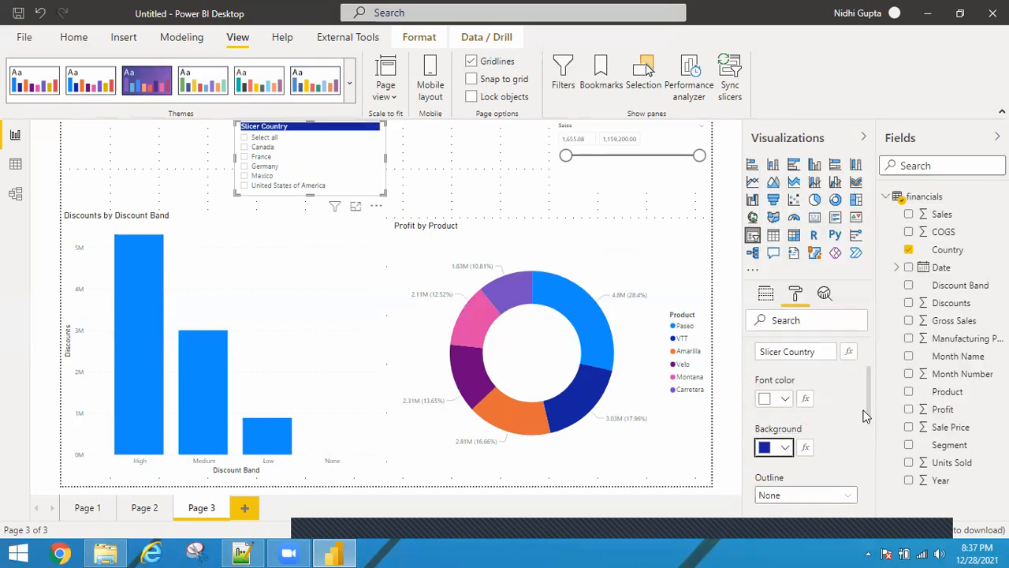
Give the slicer header a Frame outline and turn on Show summary
scroll(865, 415, "down", 2)
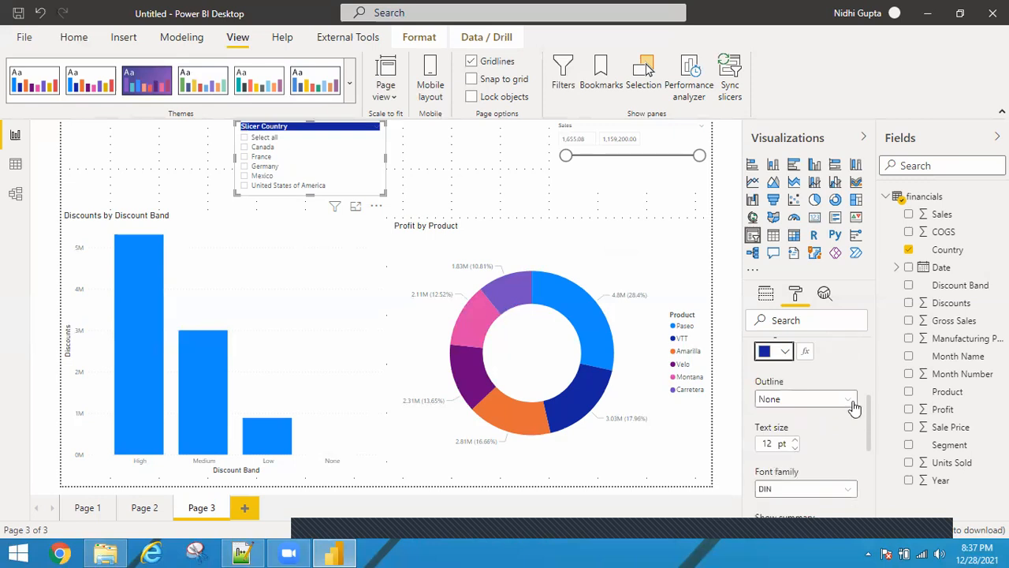
left_click(854, 404)
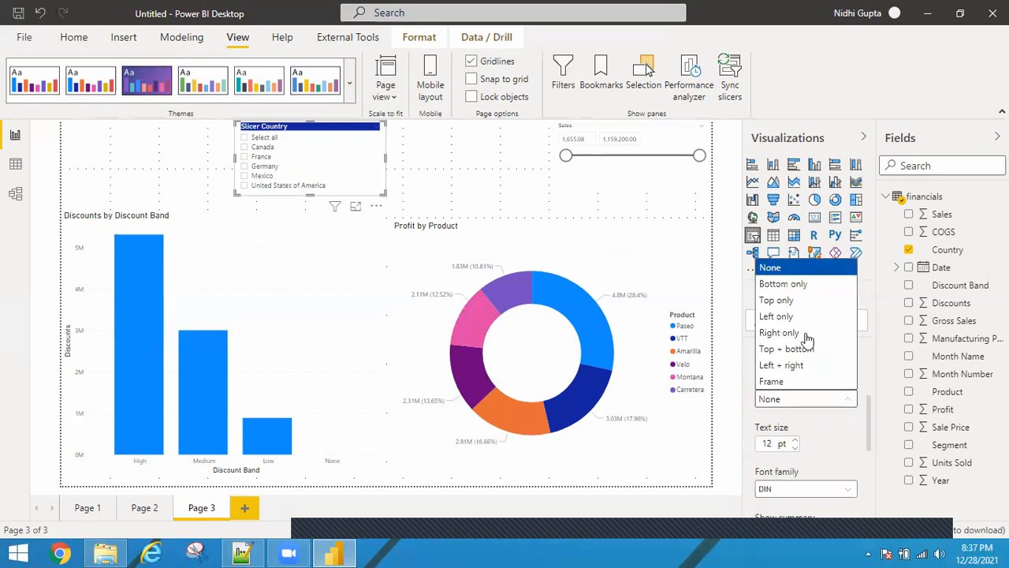
left_click(783, 383)
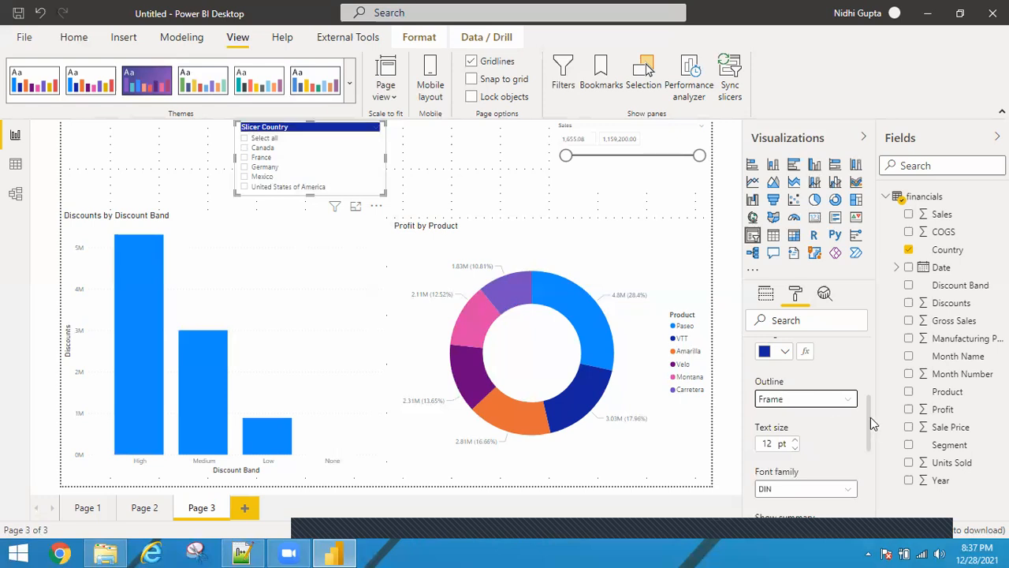
scroll(871, 448, "down", 3)
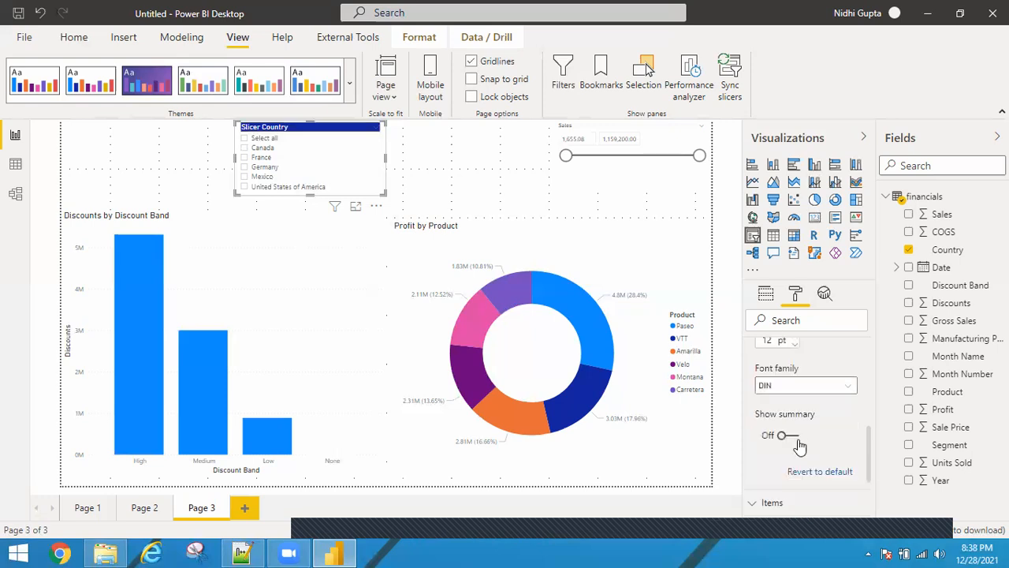
left_click(792, 436)
Set the slicer items' font color to black and their background to light pink #efb5b9
scroll(871, 465, "down", 3)
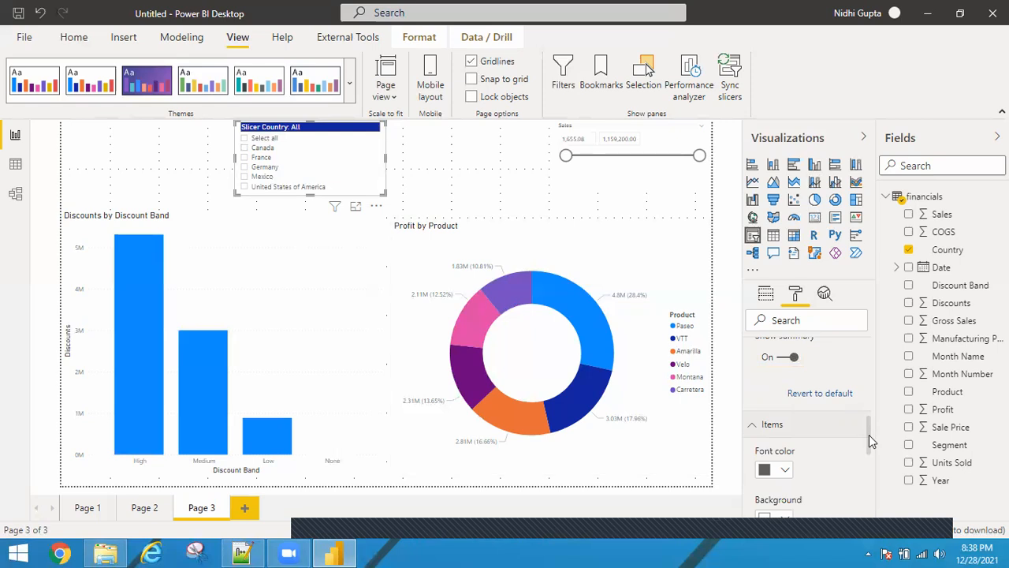
scroll(869, 438, "down", 2)
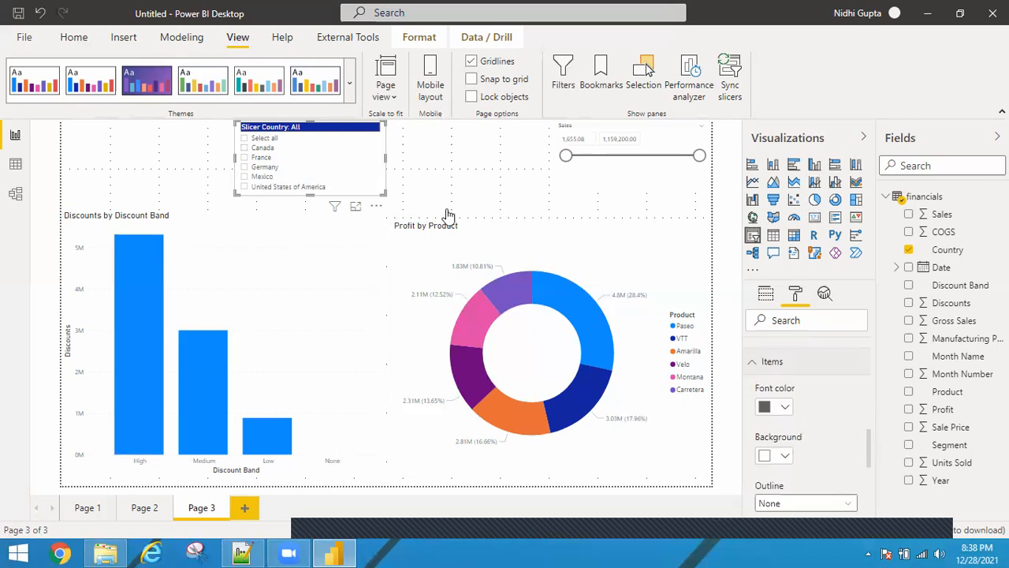
left_click(786, 407)
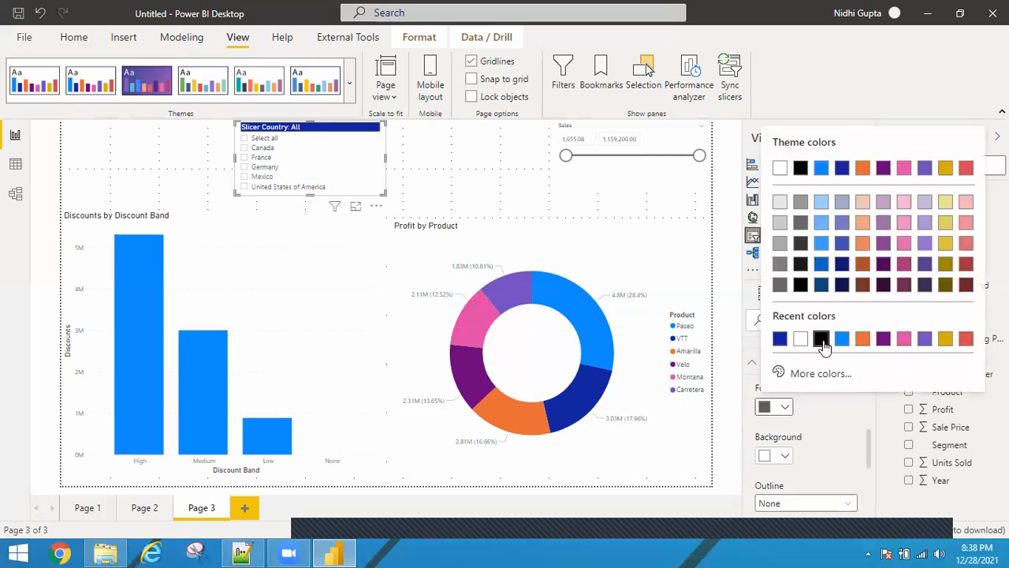
left_click(822, 341)
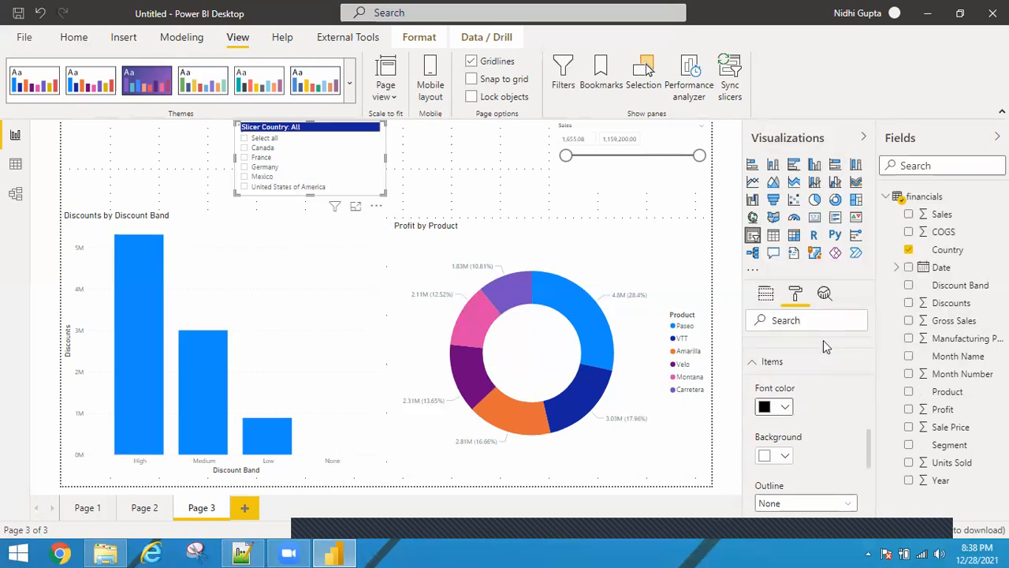
left_click(787, 456)
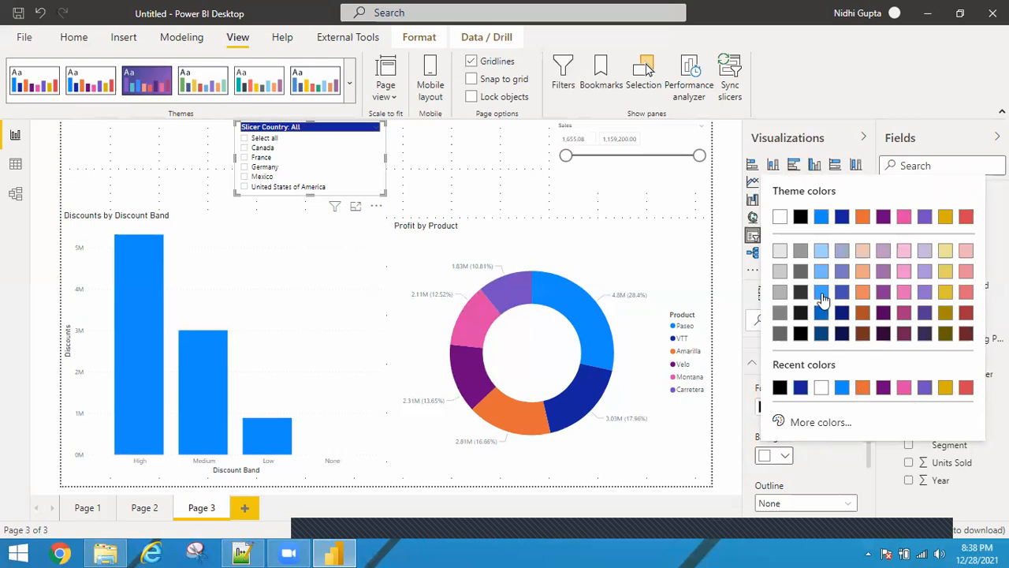
left_click(967, 251)
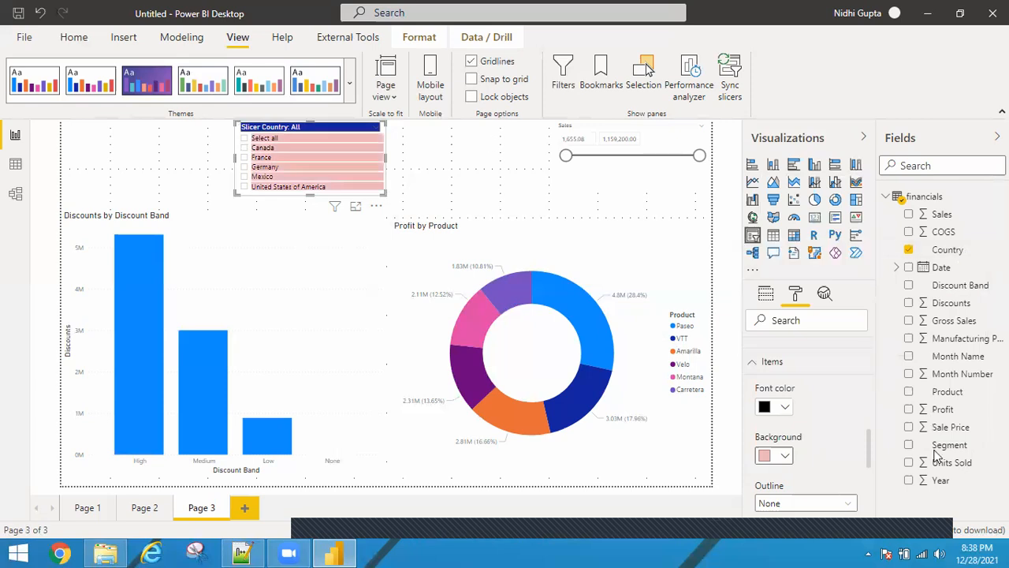
Set the slicer items' outline to Frame and raise their text size to 12 pt
scroll(866, 450, "down", 1)
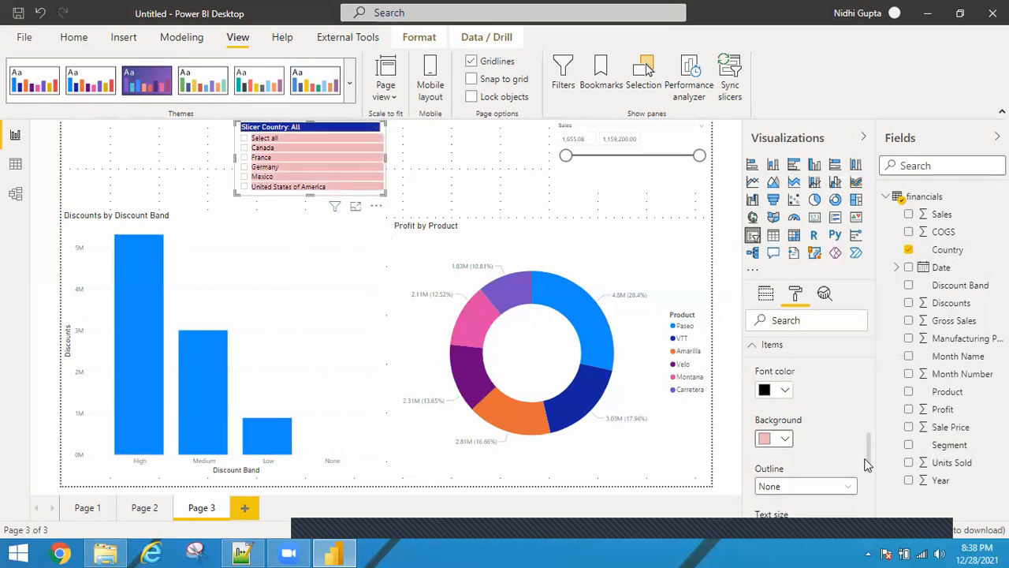
scroll(850, 426, "down", 1)
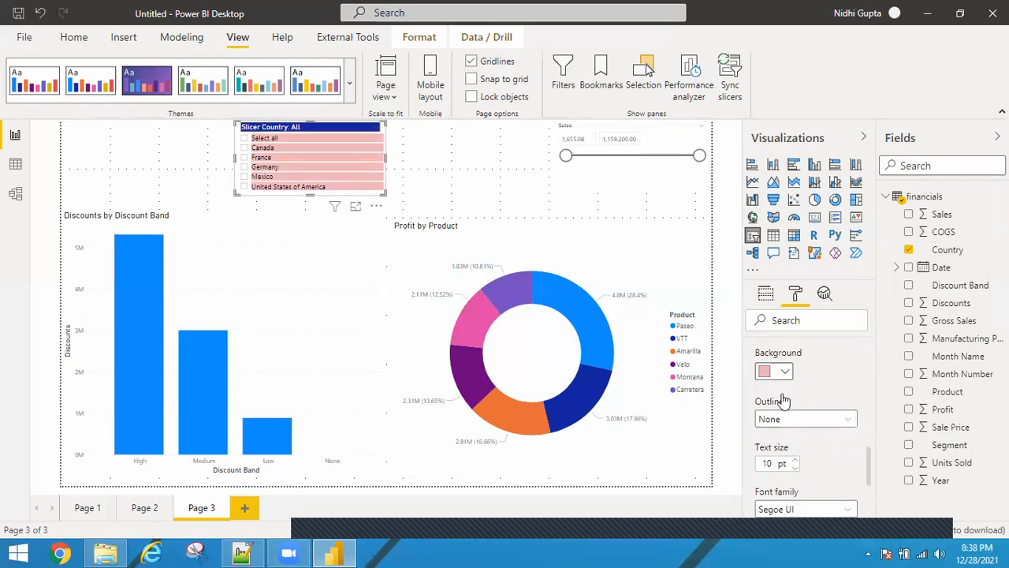
left_click(777, 418)
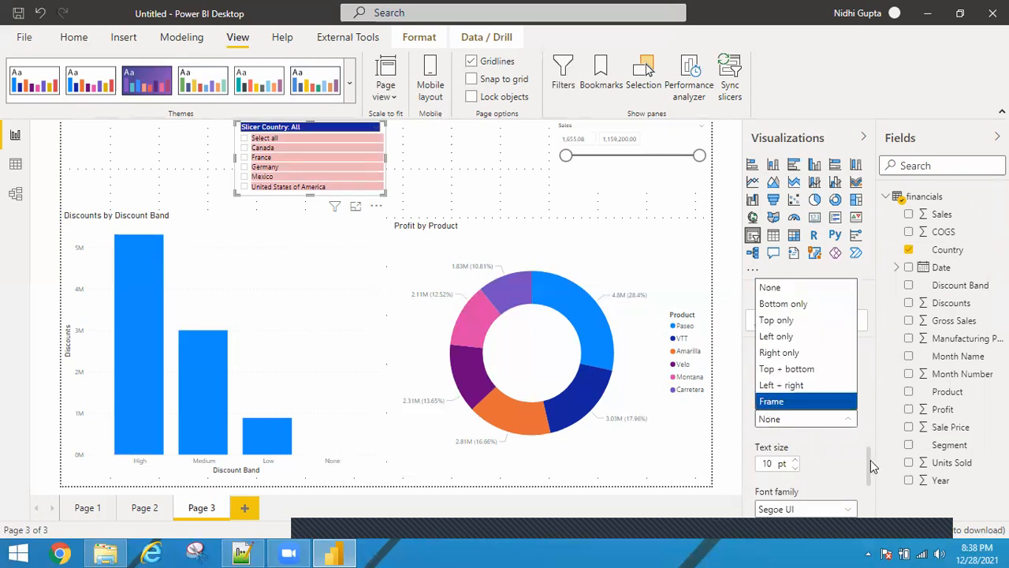
key("Return")
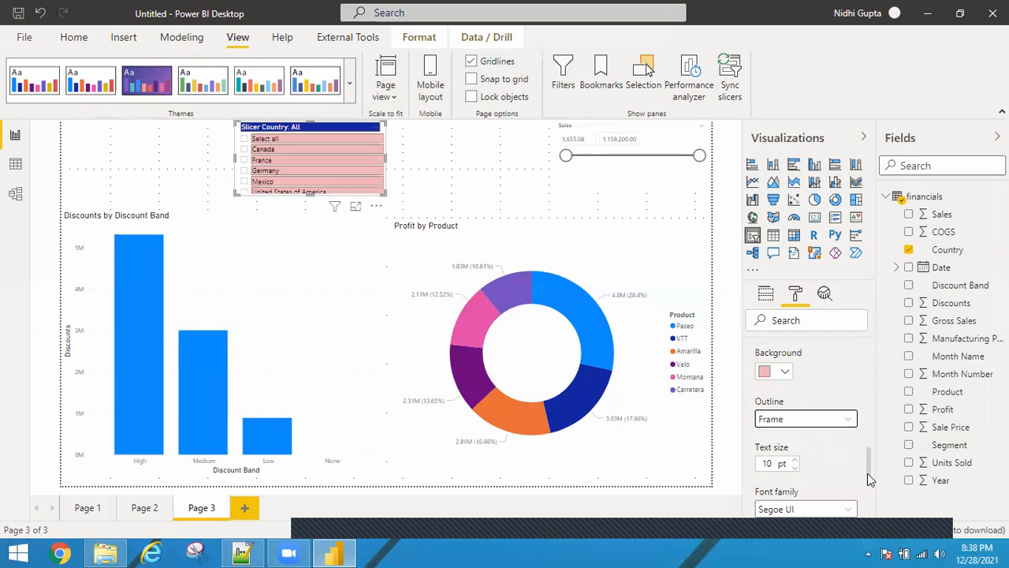
scroll(867, 473, "down", 1)
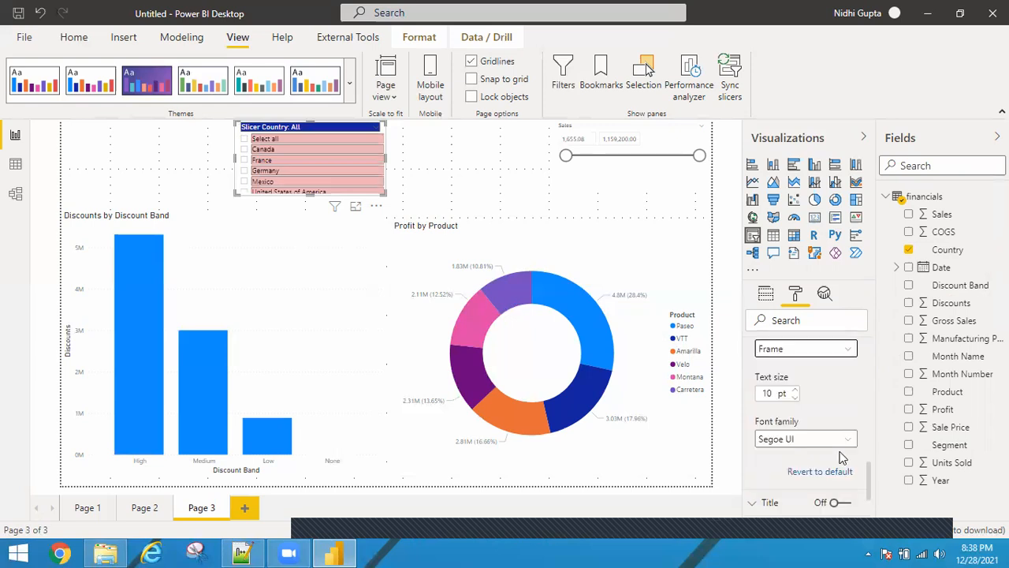
left_click(794, 390)
left_click(795, 390)
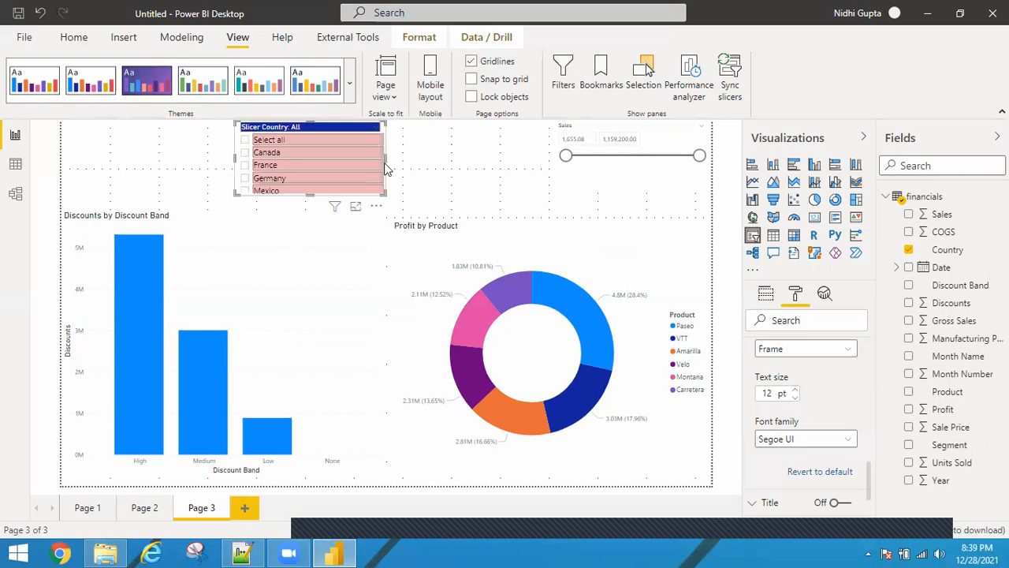
Resize the Country slicer wider and shorter, extending its left edge further out
left_click_drag(384, 162, 427, 162)
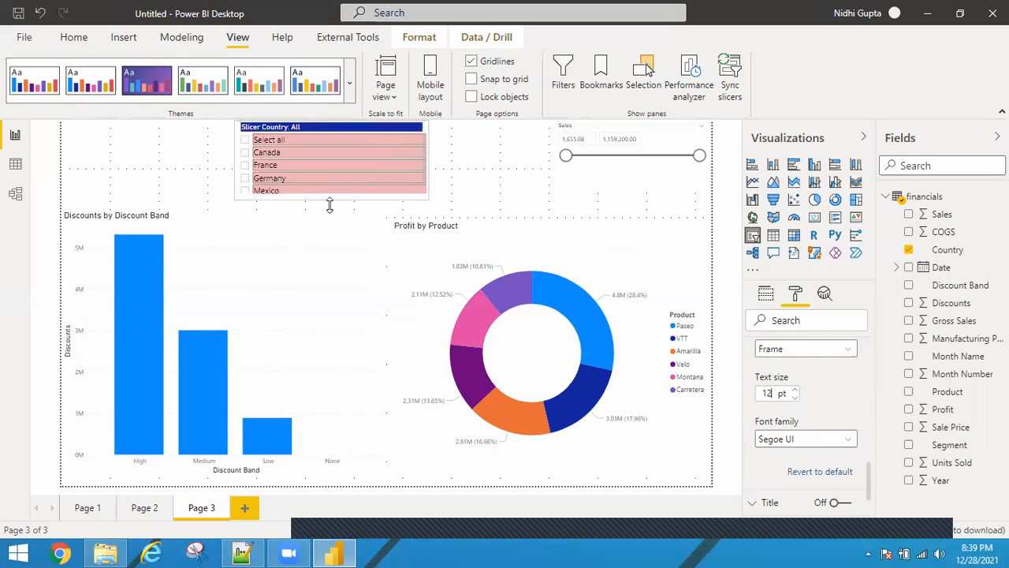
left_click_drag(329, 204, 330, 206)
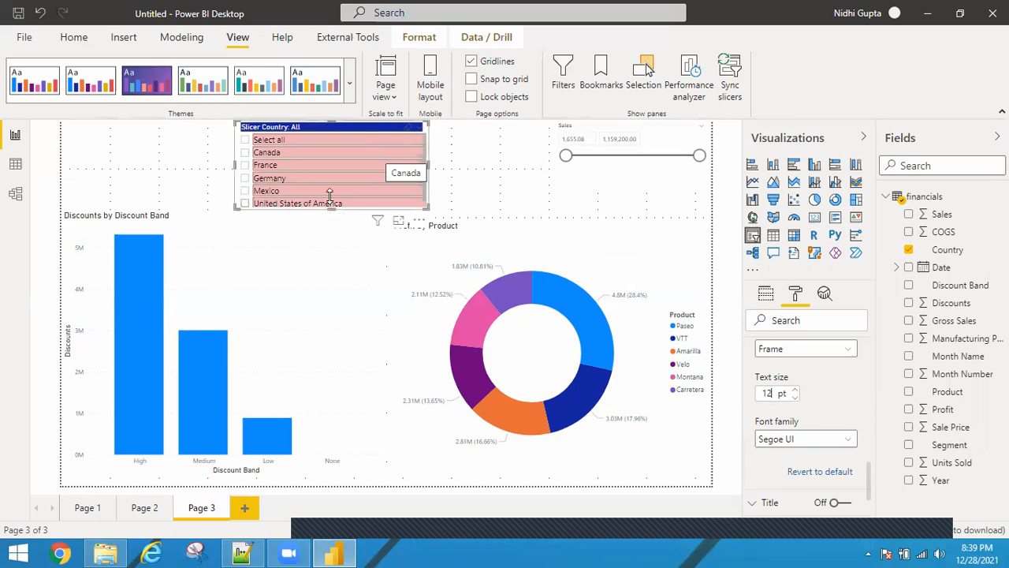
left_click_drag(331, 208, 329, 184)
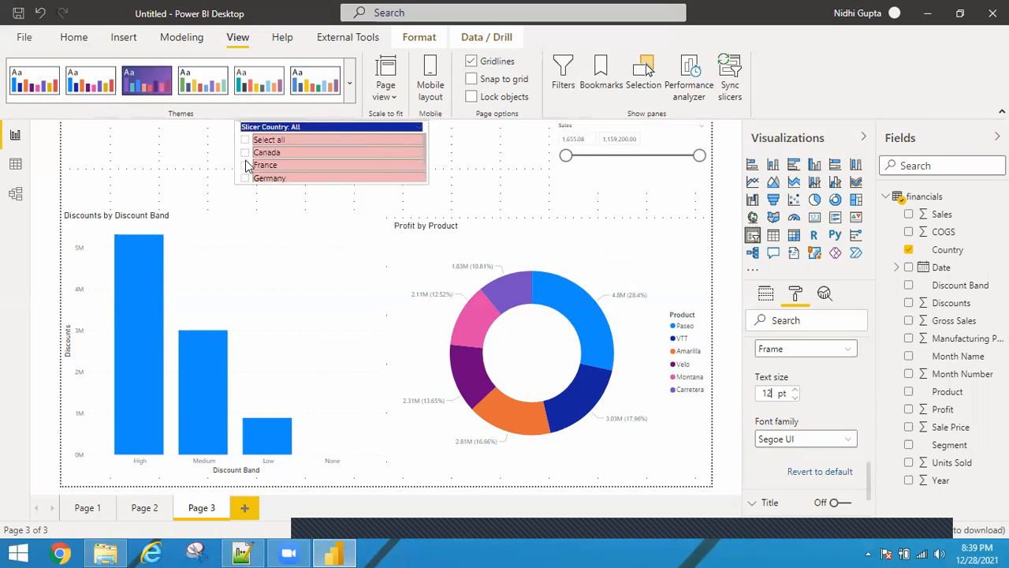
left_click_drag(235, 150, 211, 150)
Lower the top edges of the Discounts by Discount Band bar chart and the Profit by Product donut chart below the slicer
left_click(225, 223)
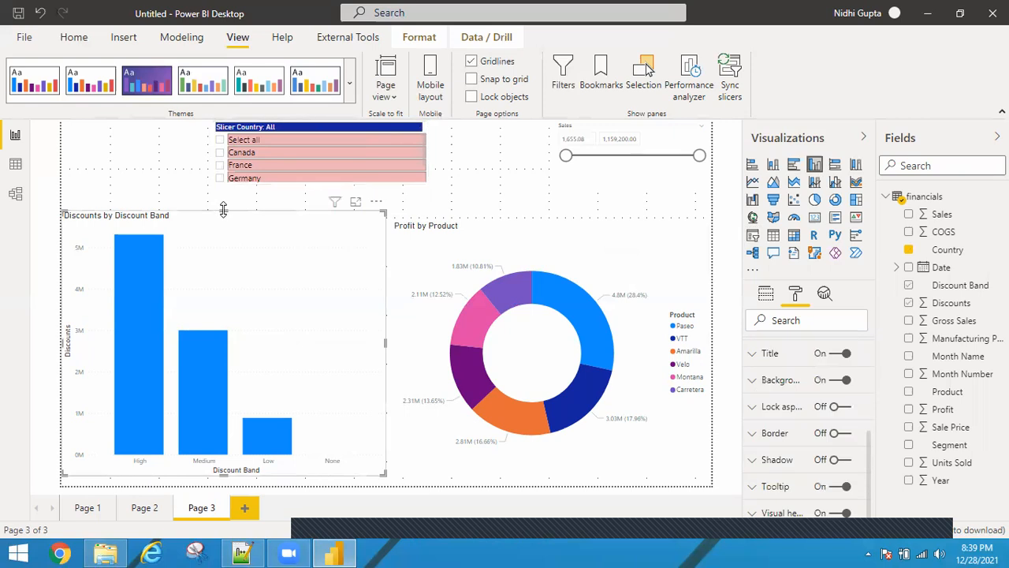
left_click_drag(223, 209, 222, 232)
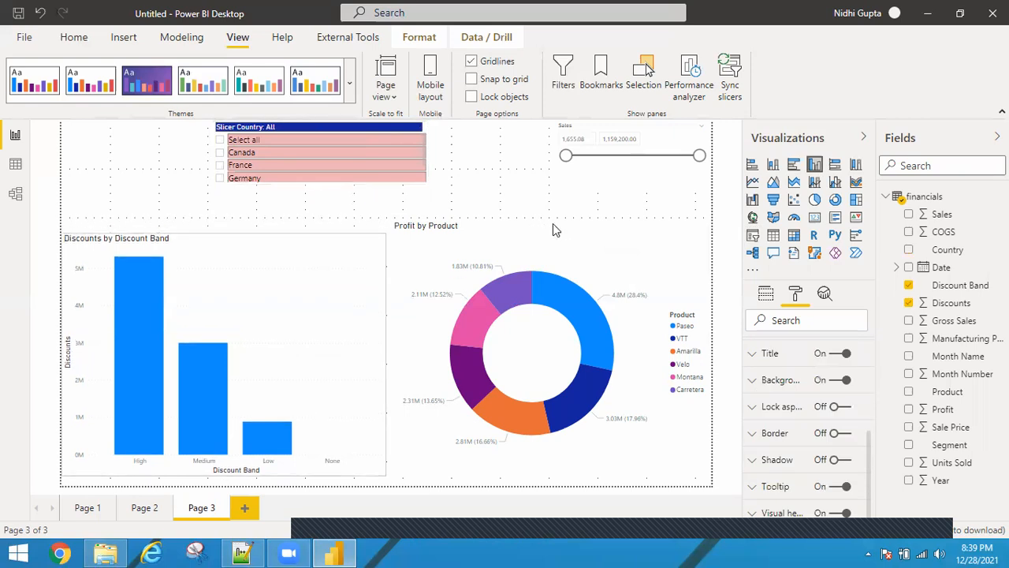
left_click_drag(553, 229, 552, 209)
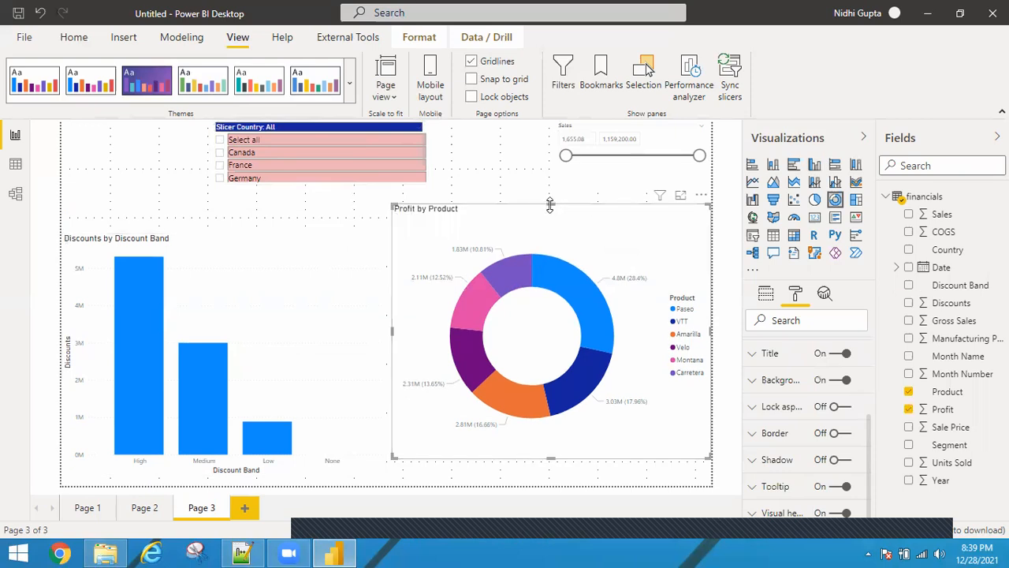
left_click_drag(552, 205, 551, 214)
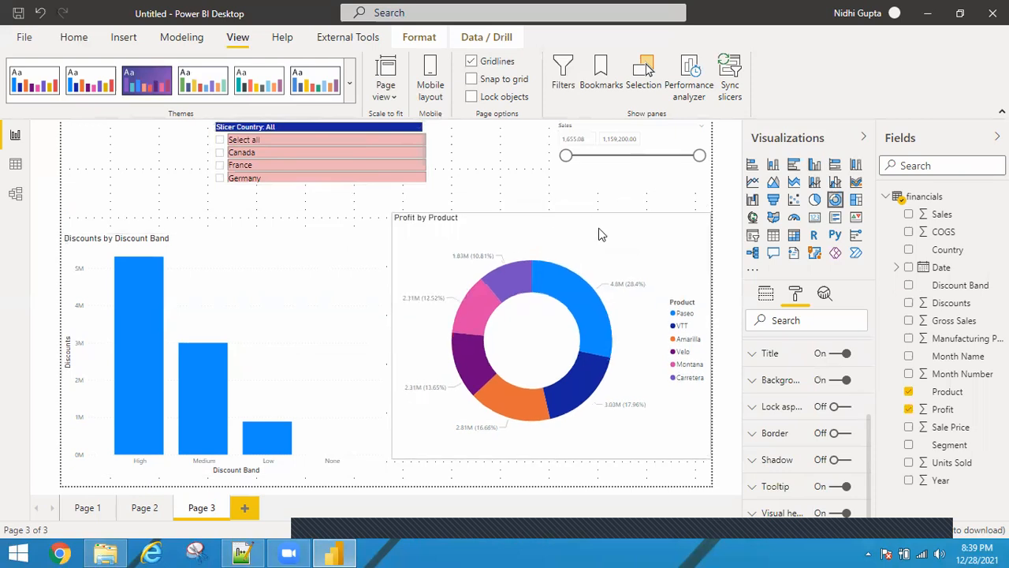
left_click_drag(599, 283, 432, 151)
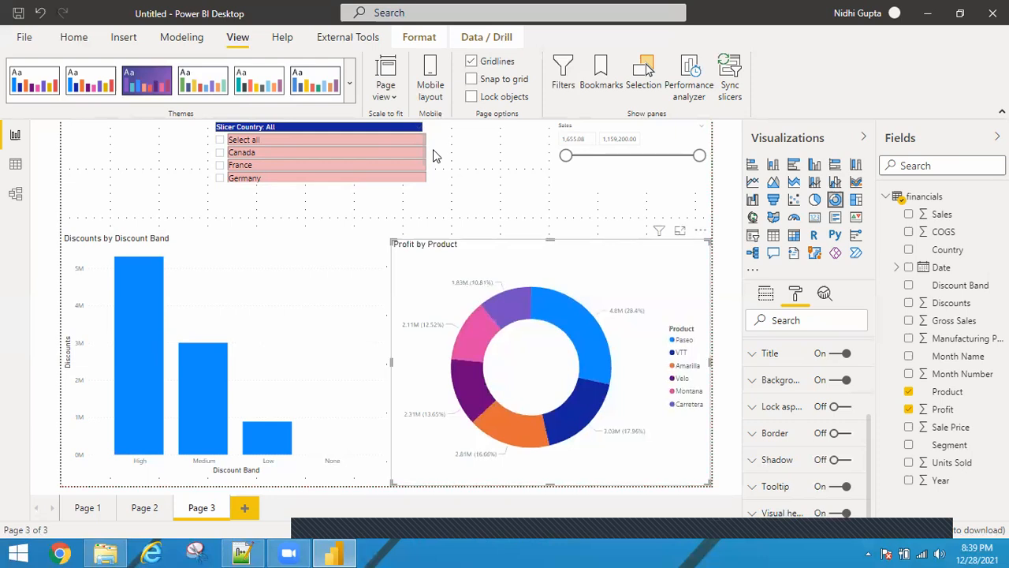
Examine the Country slicer's selection controls and search its format settings for select all
left_click(433, 155)
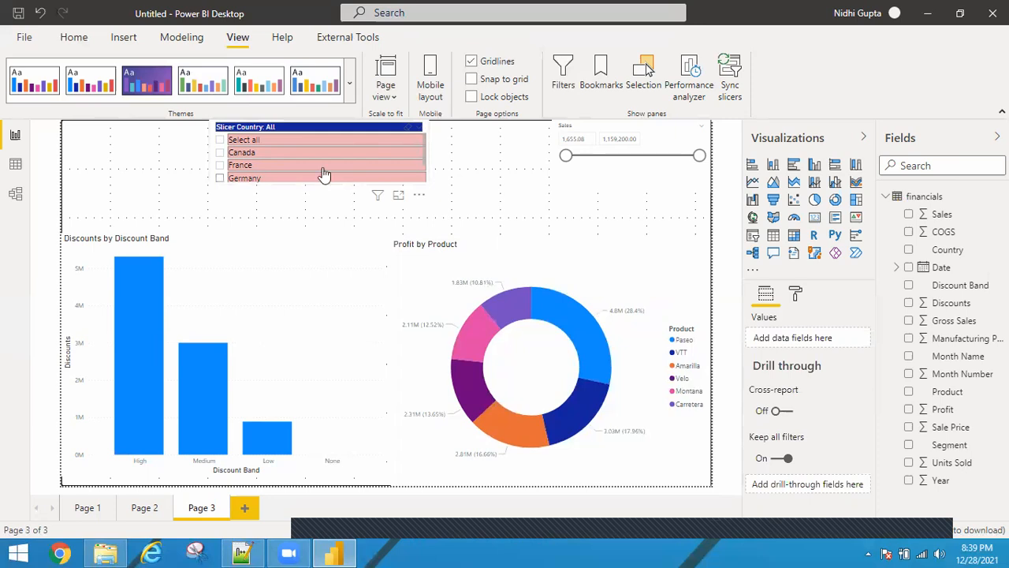
left_click(243, 140)
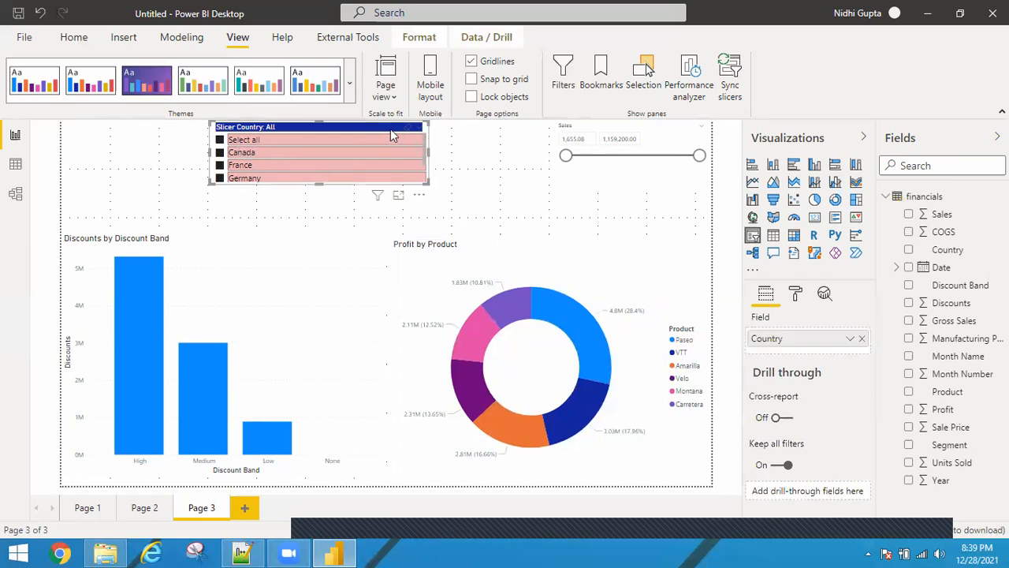
left_click(796, 297)
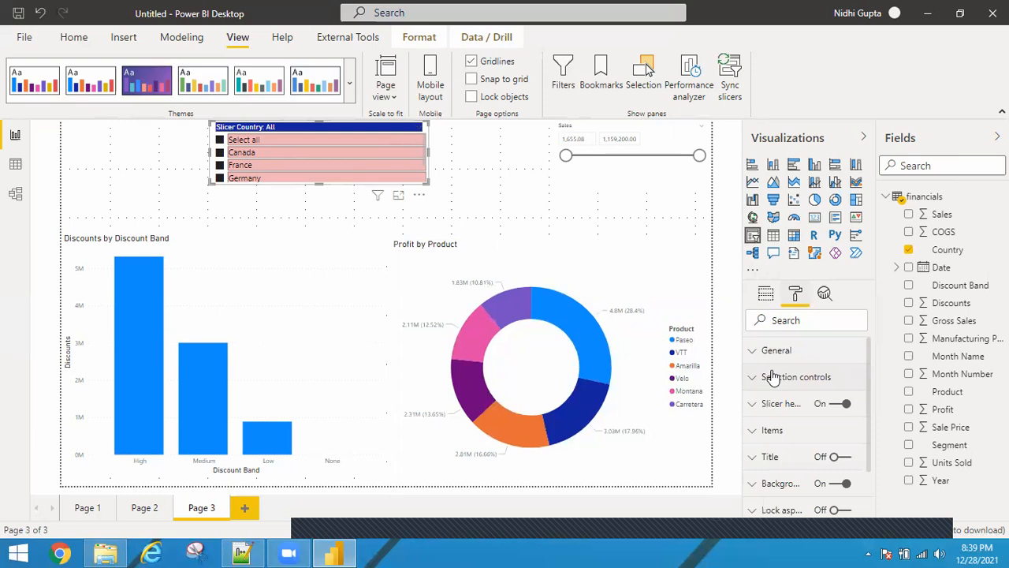
left_click(773, 377)
scroll(867, 410, "down", 1)
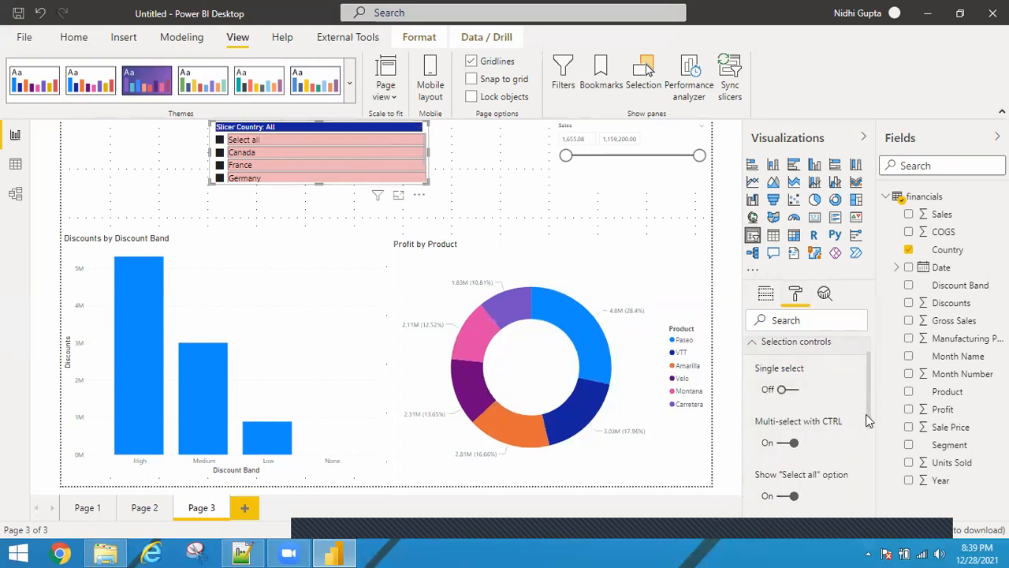
scroll(796, 456, "down", 1)
left_click(785, 325)
type("s")
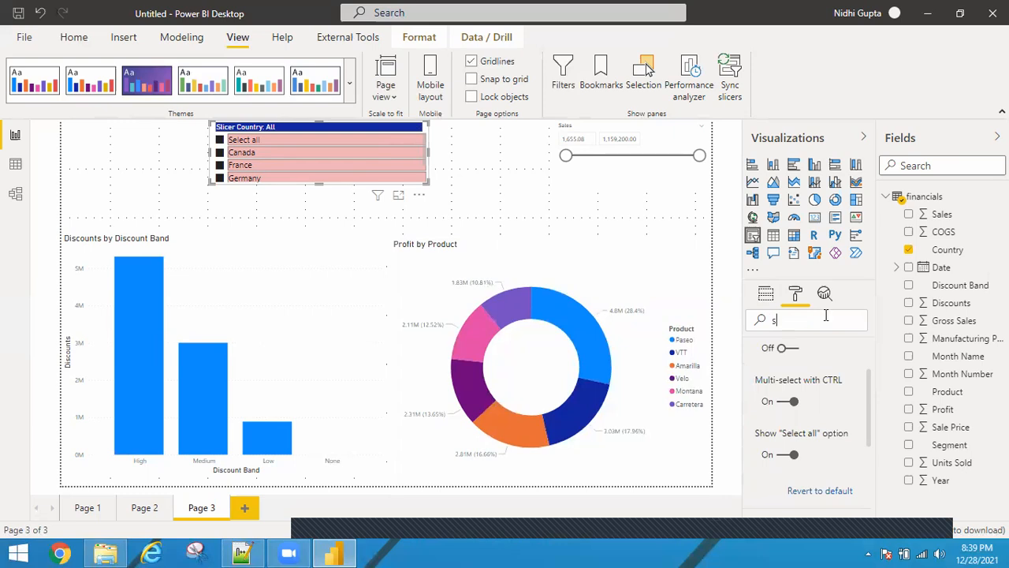
type("elect all")
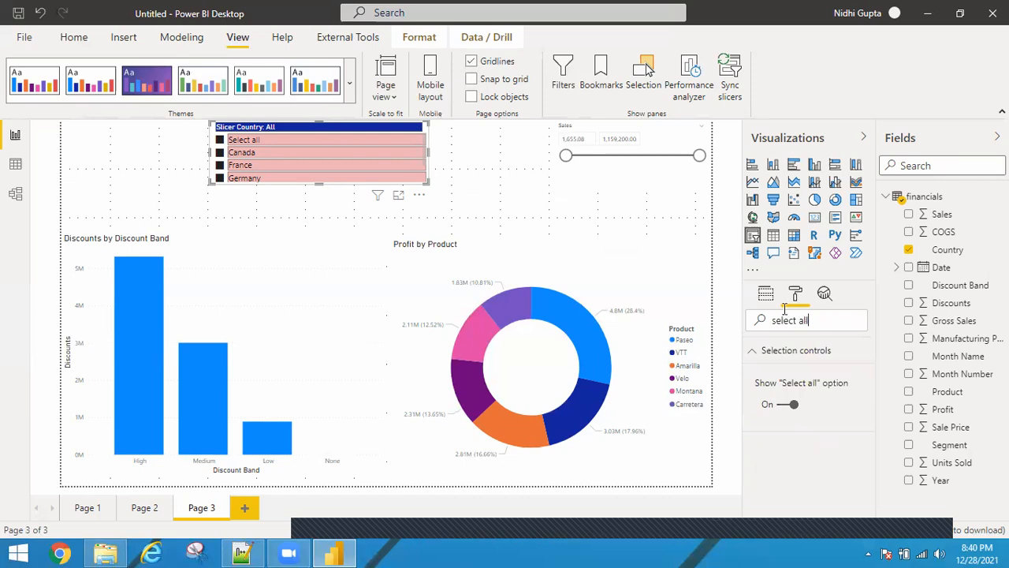
left_click(824, 298)
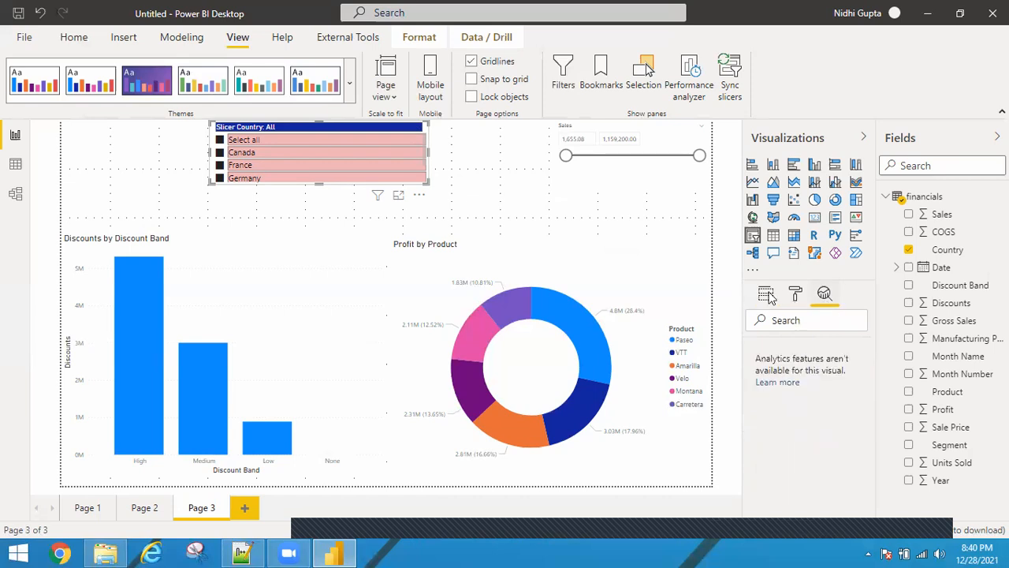
left_click(767, 295)
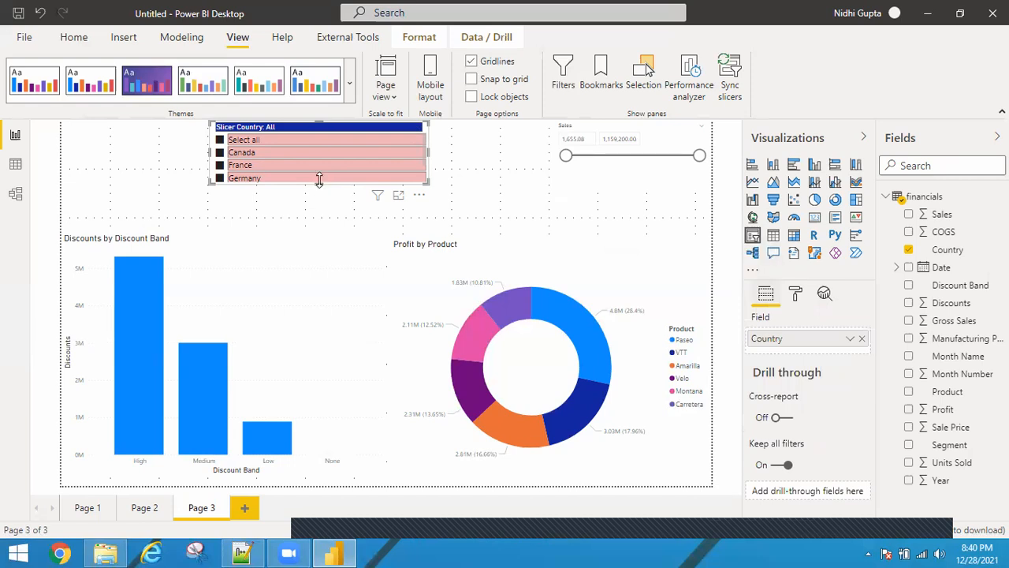
Lengthen the Country slicer to show more items and set its header text size to 14 pt
left_click_drag(319, 179, 320, 204)
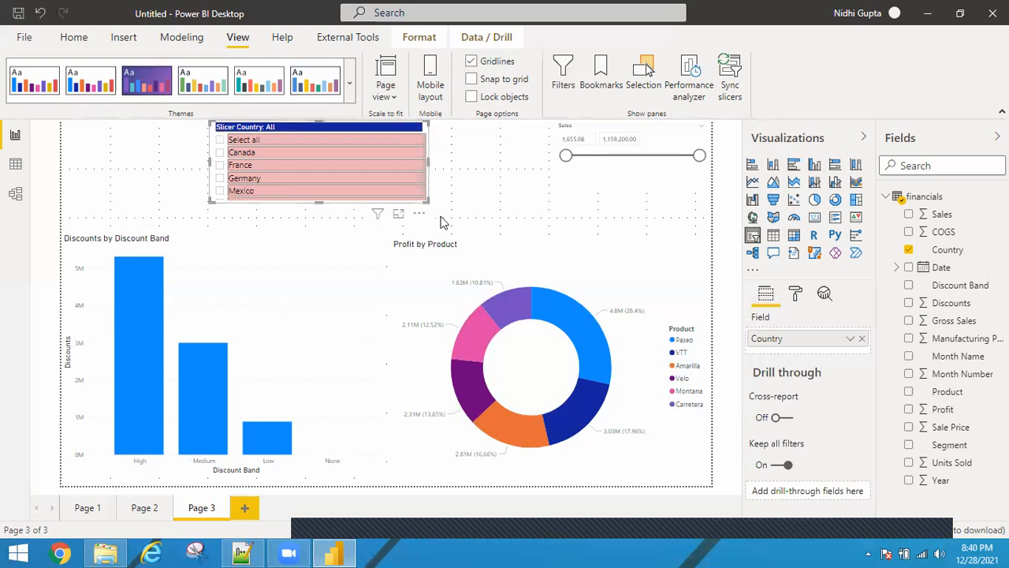
left_click(798, 294)
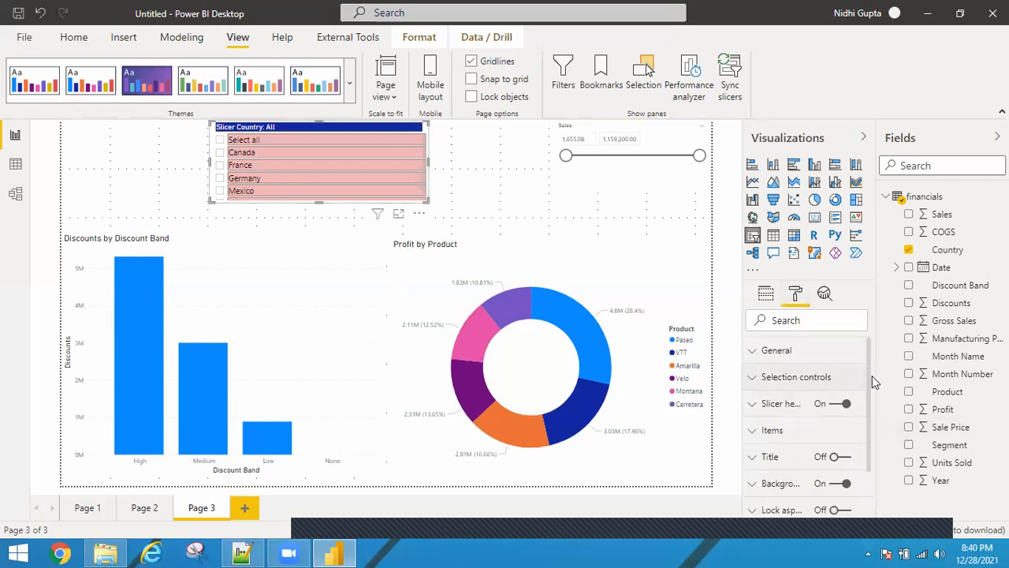
left_click(868, 369)
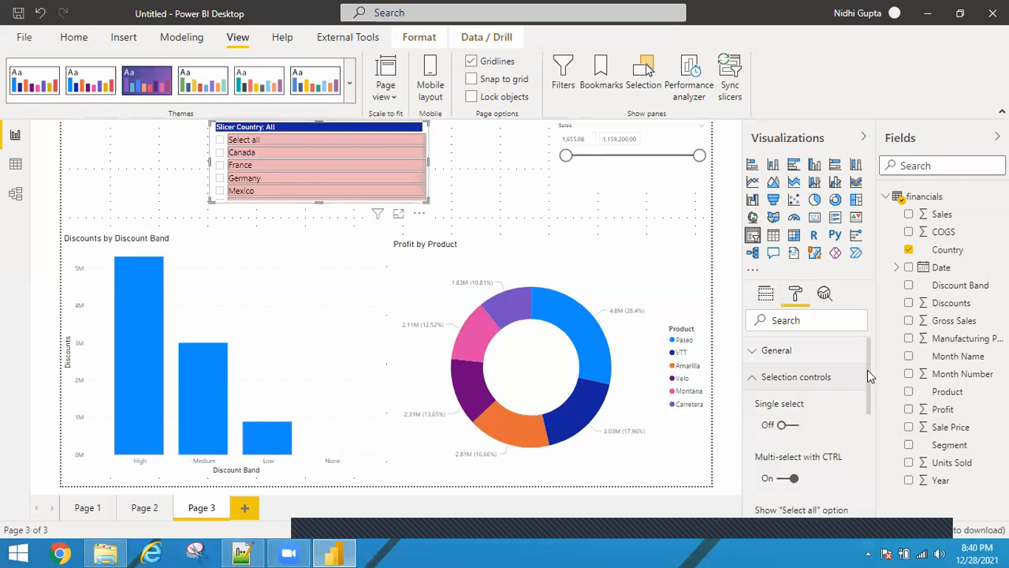
left_click(753, 378)
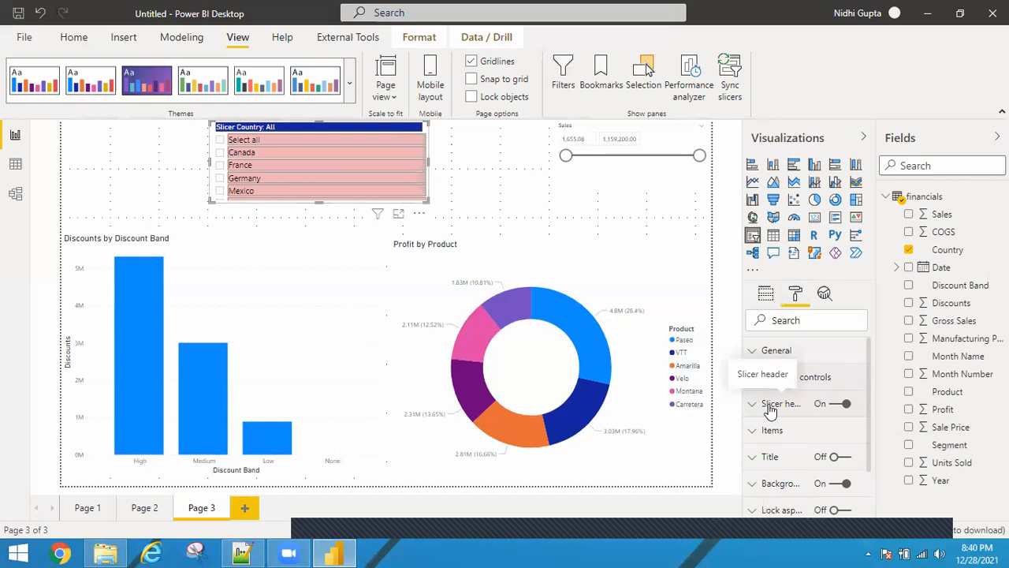
left_click(770, 409)
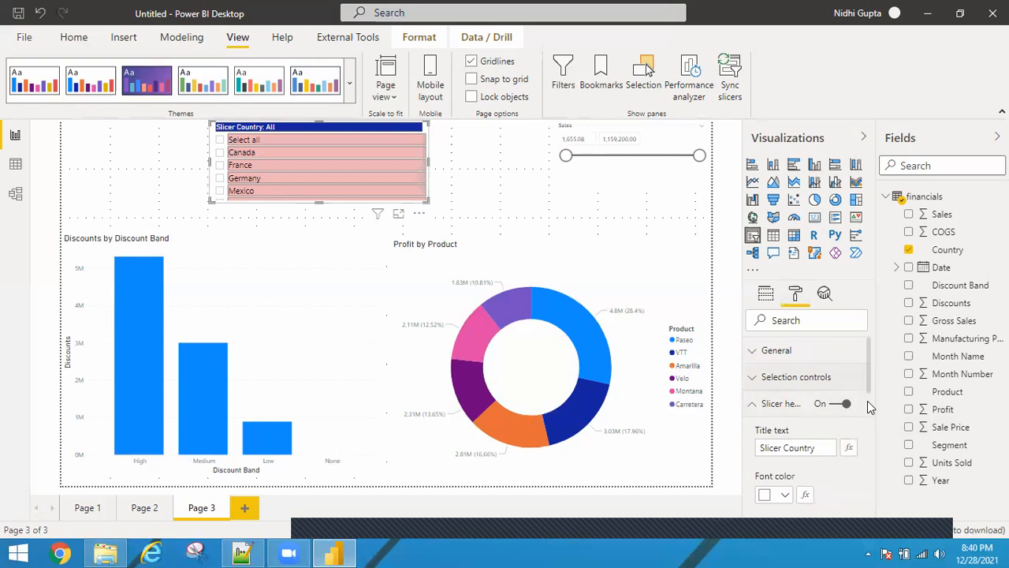
scroll(869, 431, "down", 3)
scroll(860, 456, "down", 2)
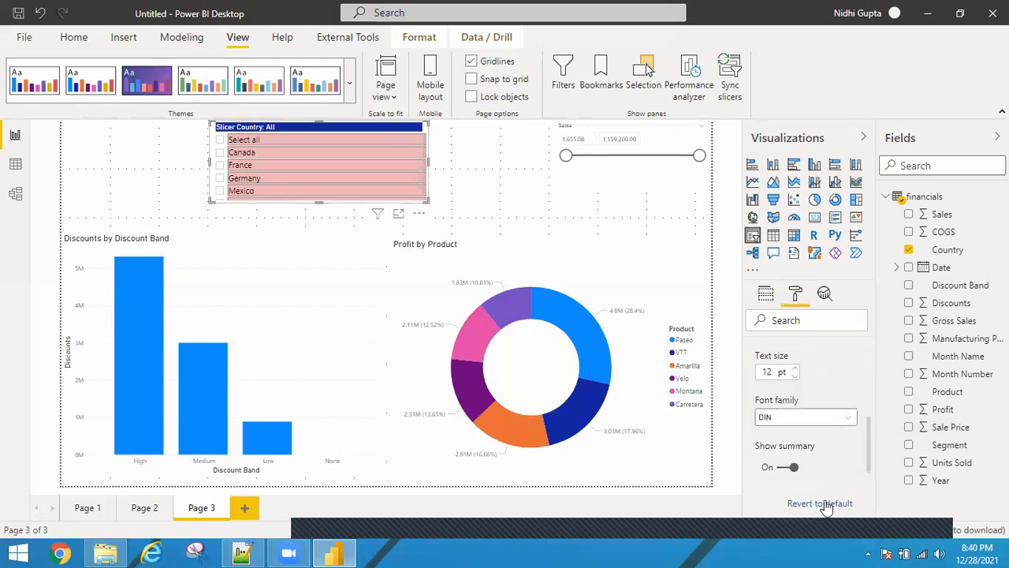
double_click(795, 364)
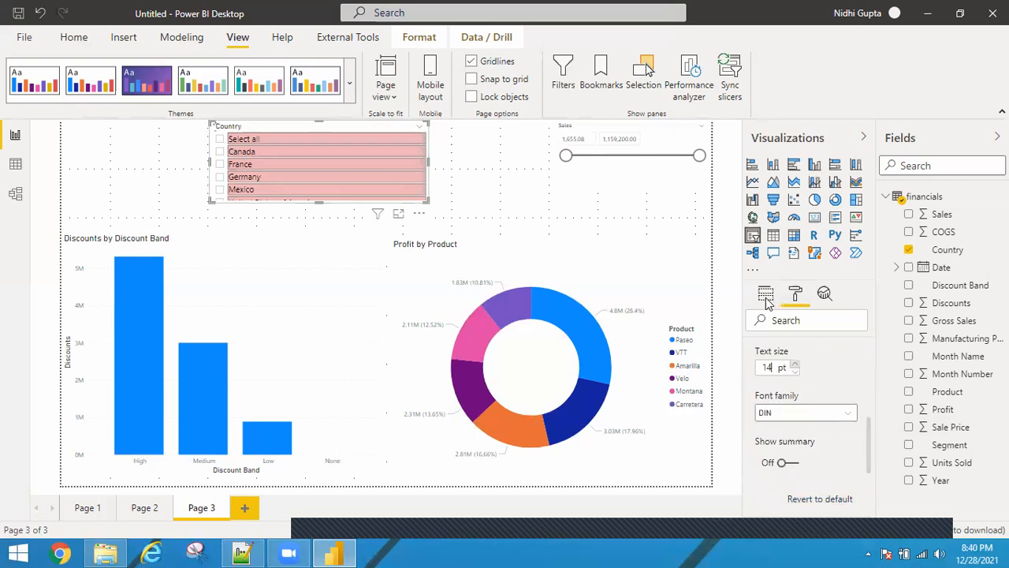
Duplicate Page 3
left_click(766, 295)
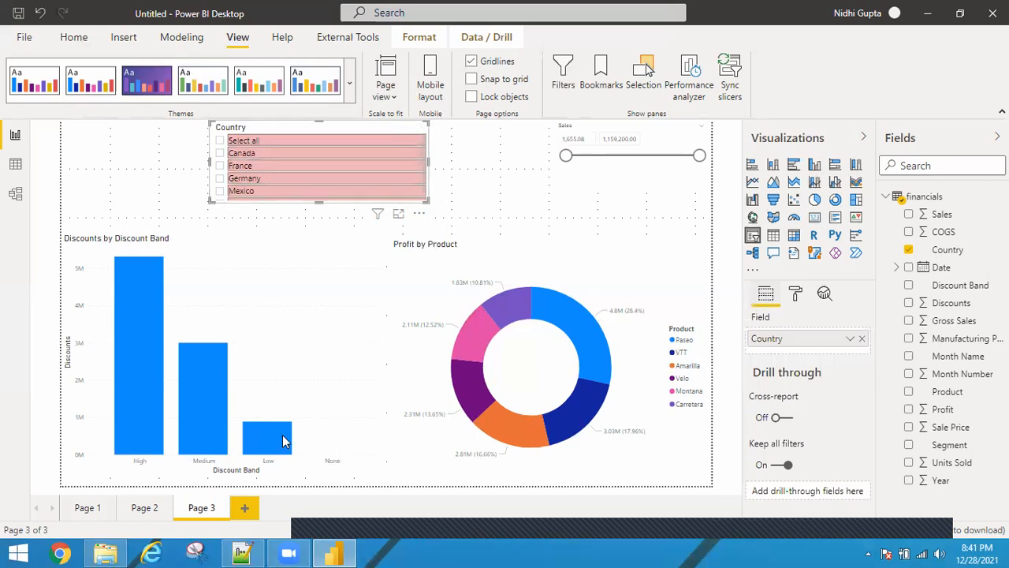
right_click(206, 511)
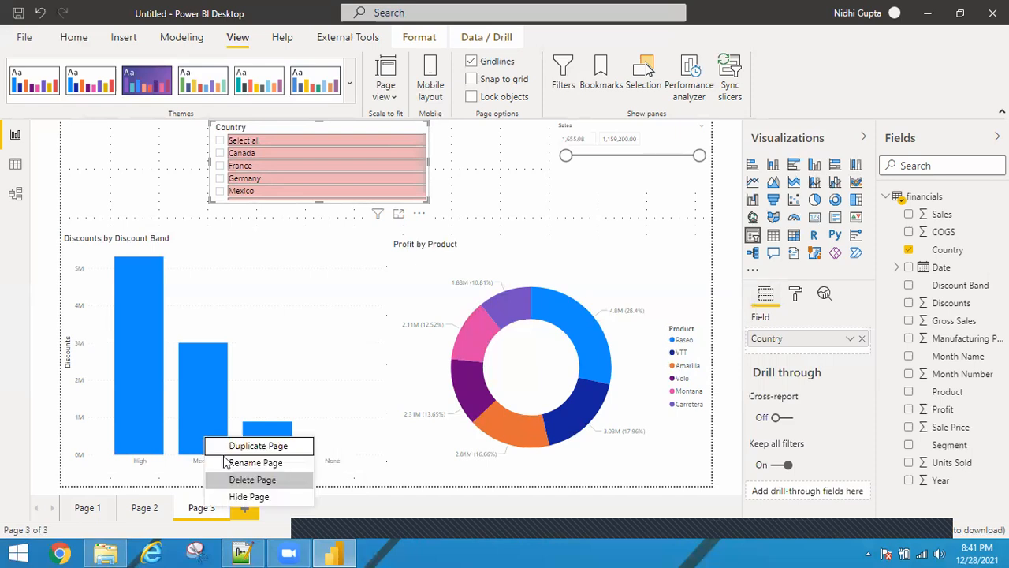
key("Escape")
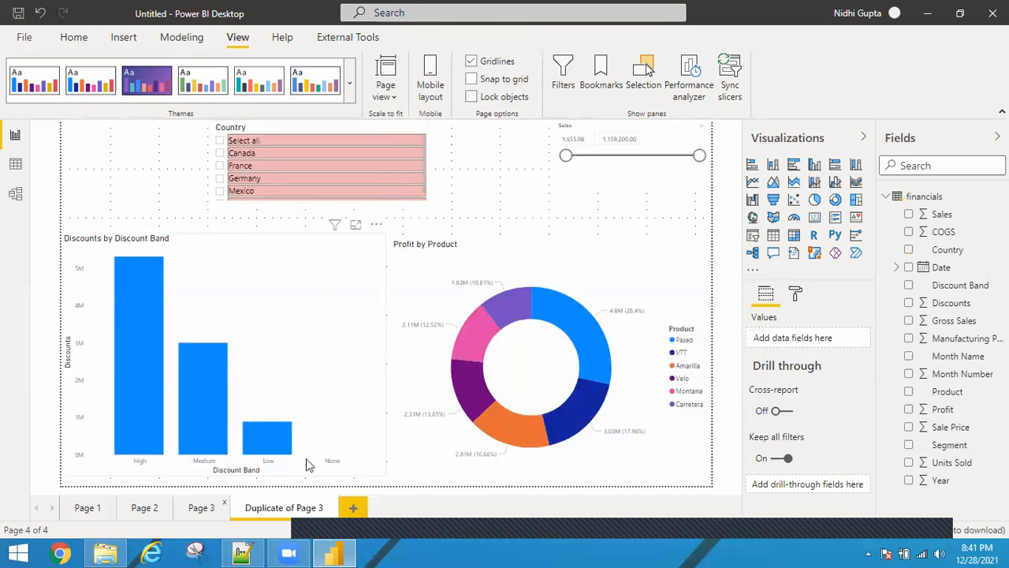
On the duplicated page, replace the bar chart's Discount Band axis with Product
left_click(329, 314)
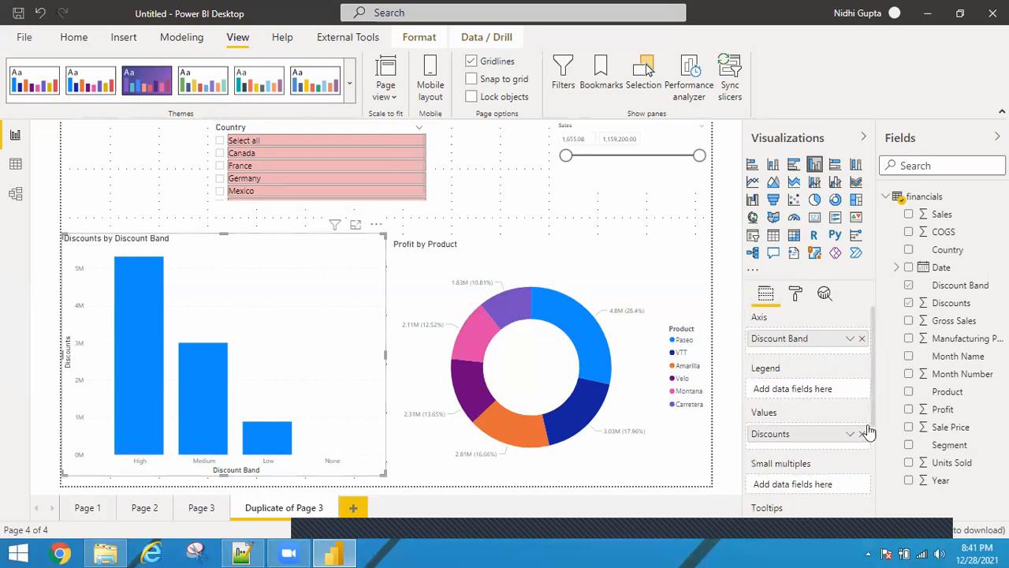
left_click(864, 339)
left_click(909, 392)
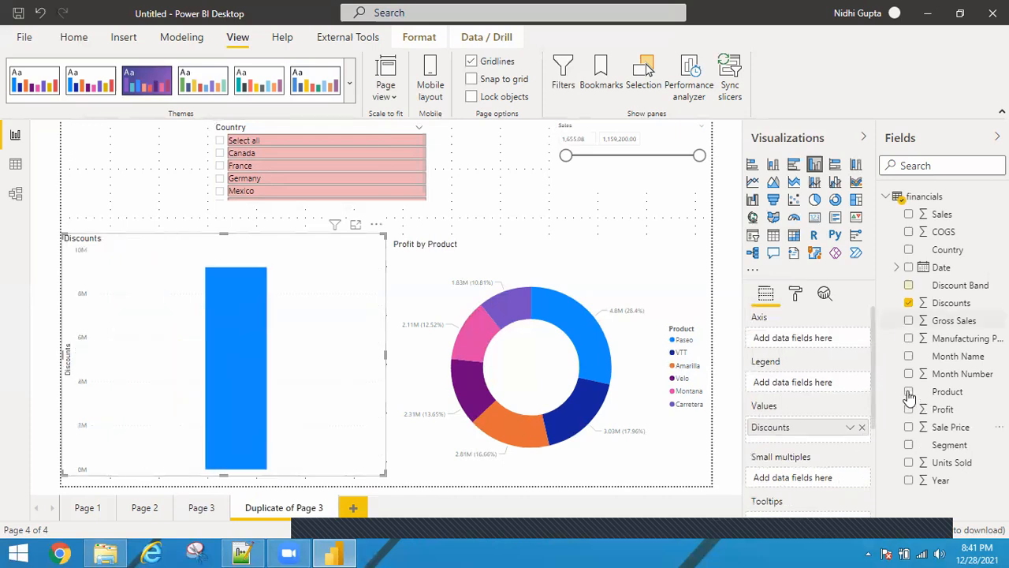
Change the donut chart's breakdown from Product to Segment
left_click(637, 268)
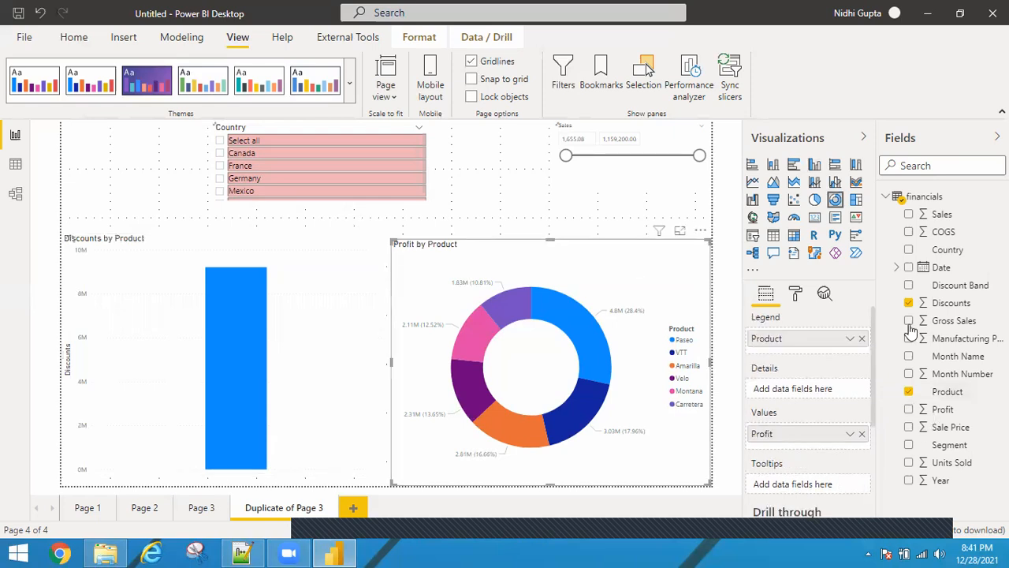
left_click(909, 392)
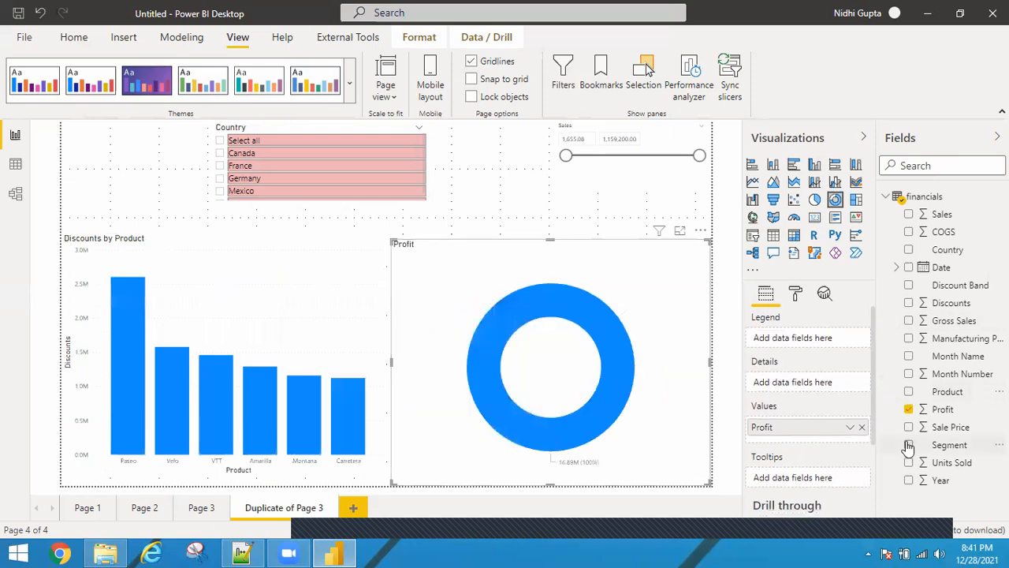
left_click(908, 444)
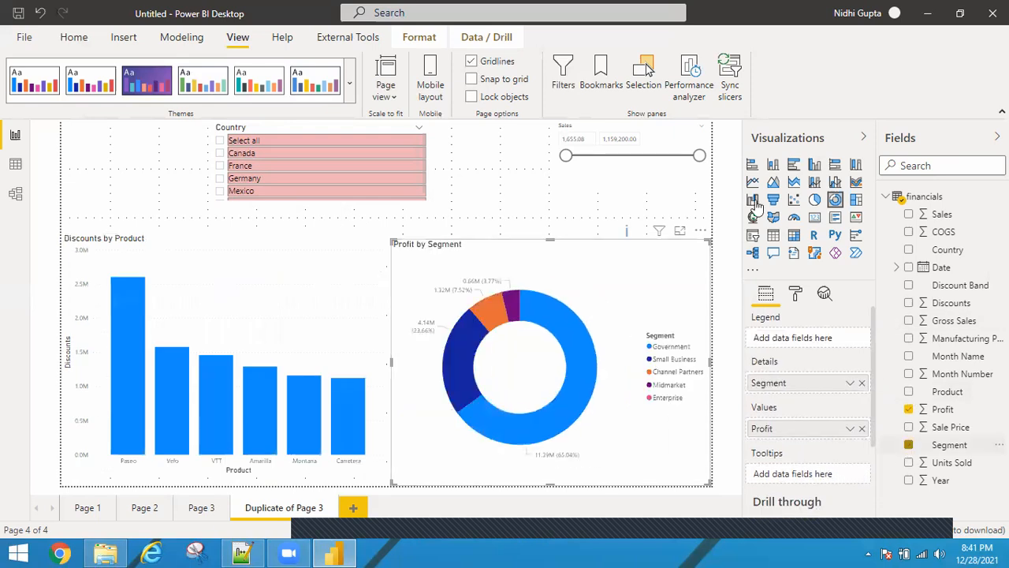
Rename the duplicated page as Page 4
double_click(268, 508)
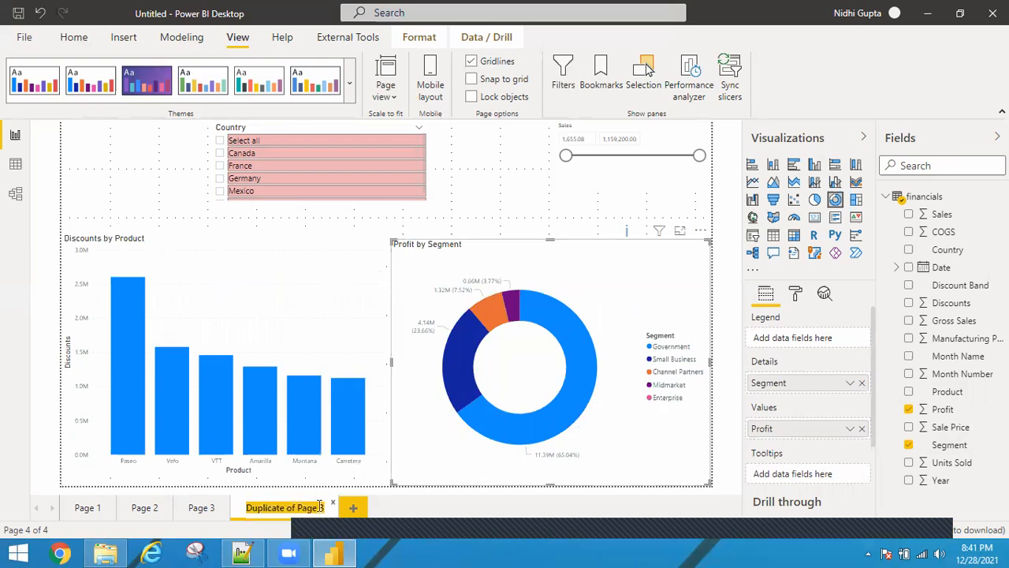
type("Page 4")
key("Return")
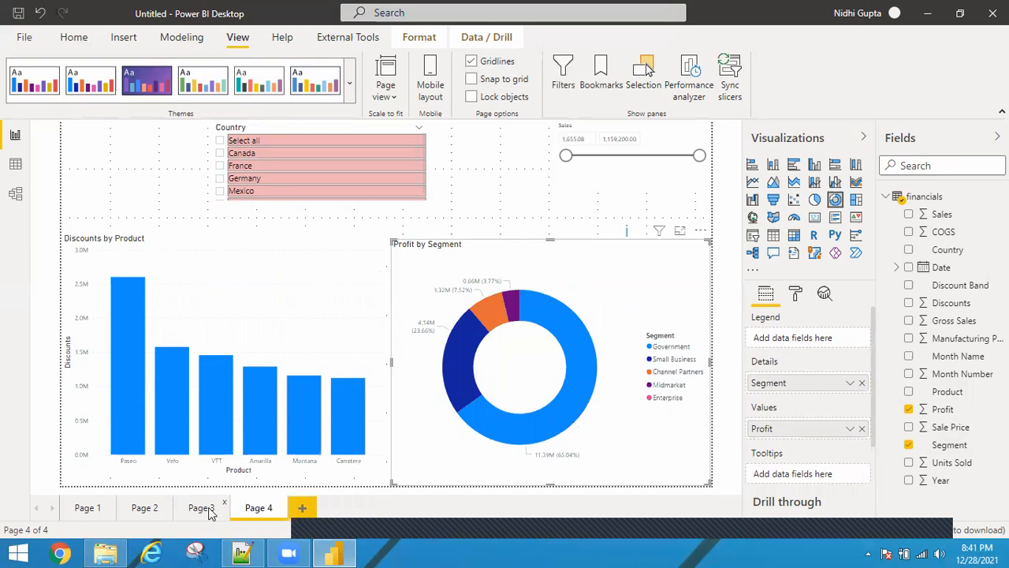
Return to Page 3 and select Canada in the Country slicer
left_click(202, 508)
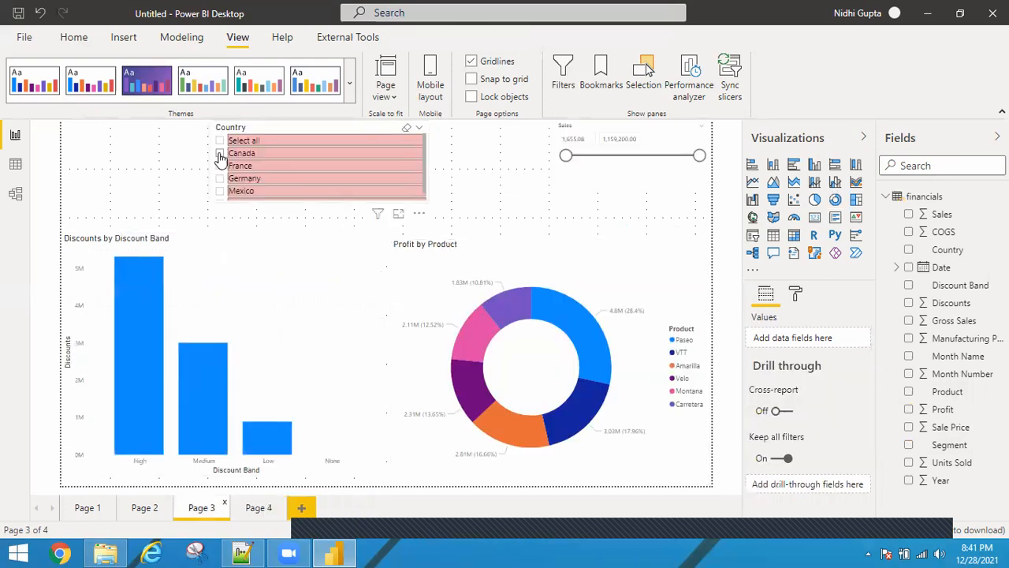
left_click(220, 153)
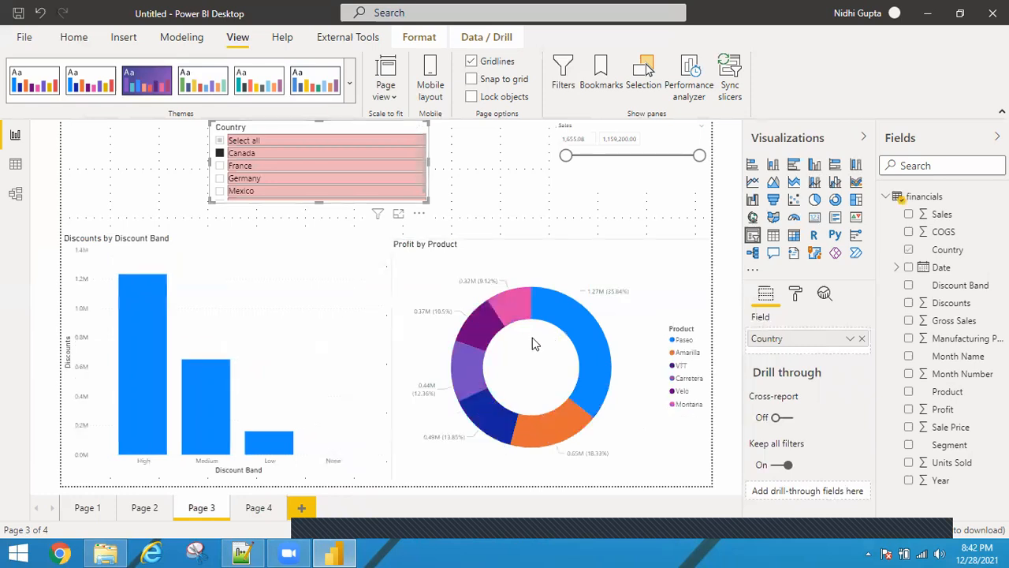
Switch to Page 4 and select France in its Country slicer
left_click(261, 509)
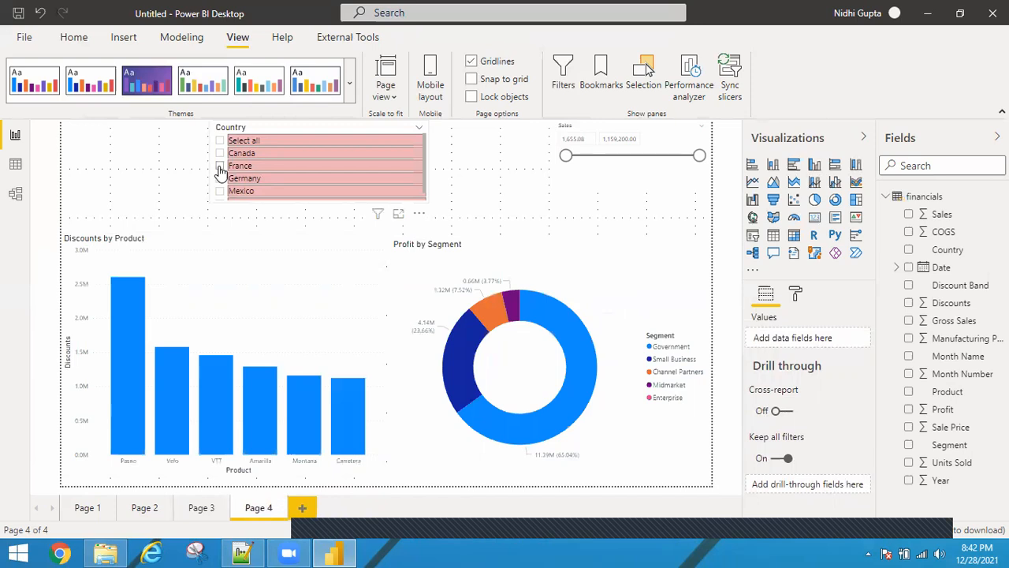
left_click(221, 169)
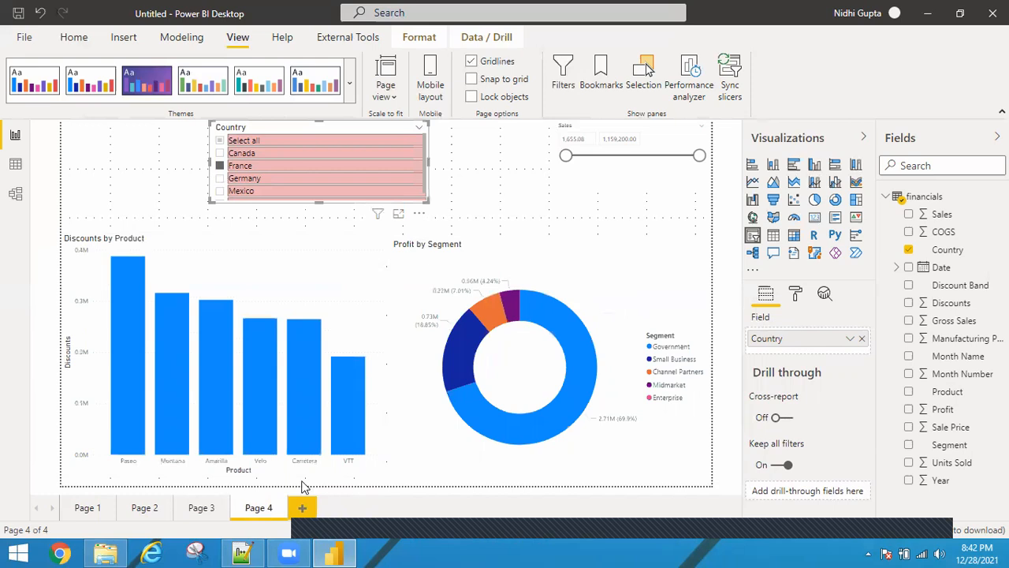
Return to Page 3 and clear the Country slicer's selections
left_click(201, 508)
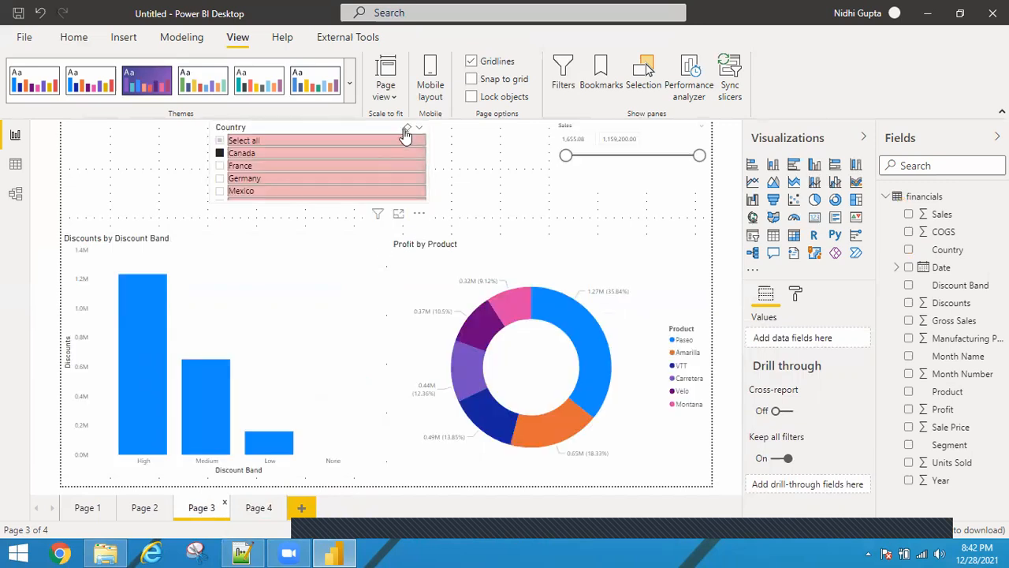
left_click(406, 134)
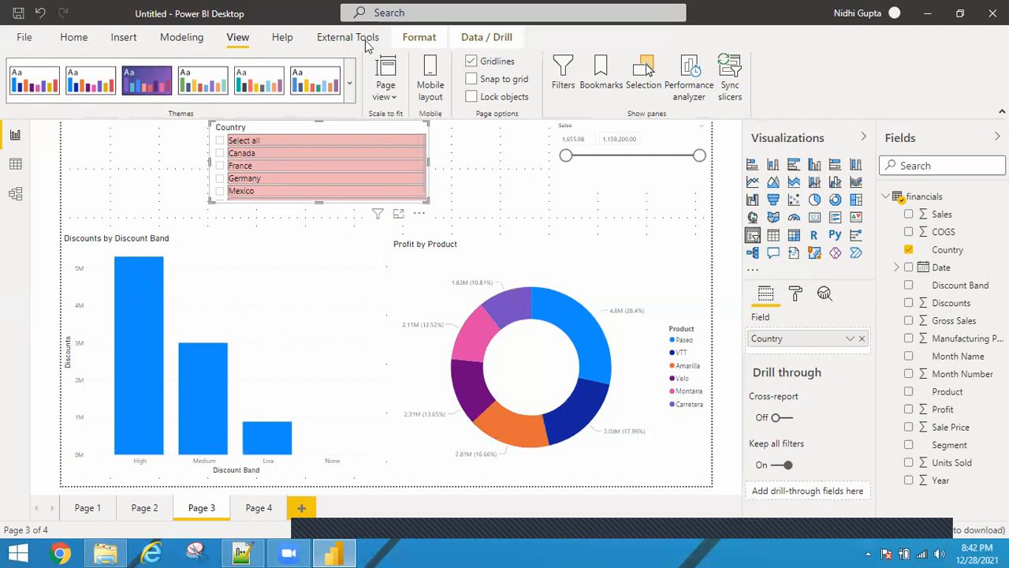
Open Sync slicers and sync the Country slicer across Page 3 and Page 4, keeping it hidden on Page 4
left_click(732, 79)
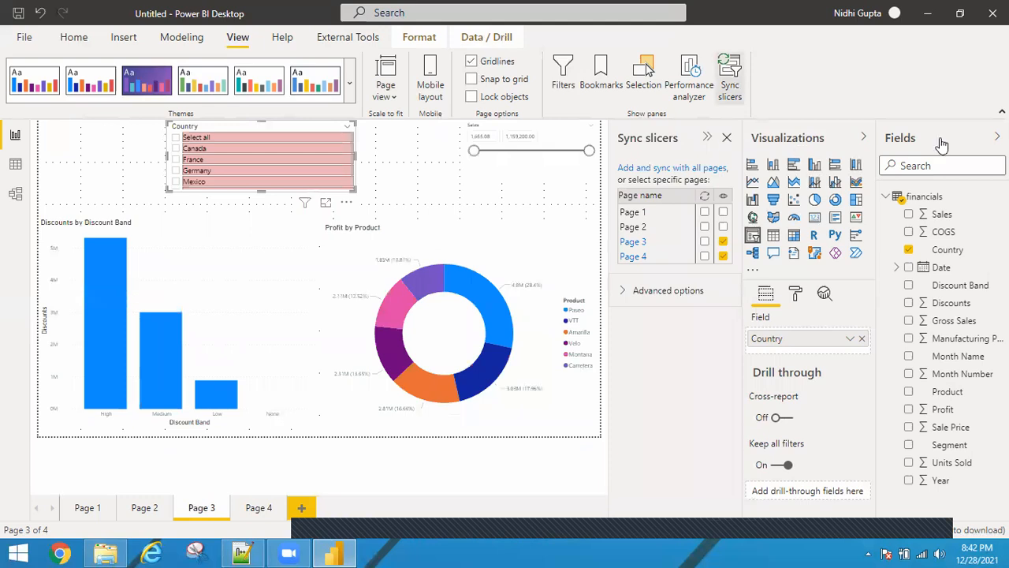
left_click(997, 137)
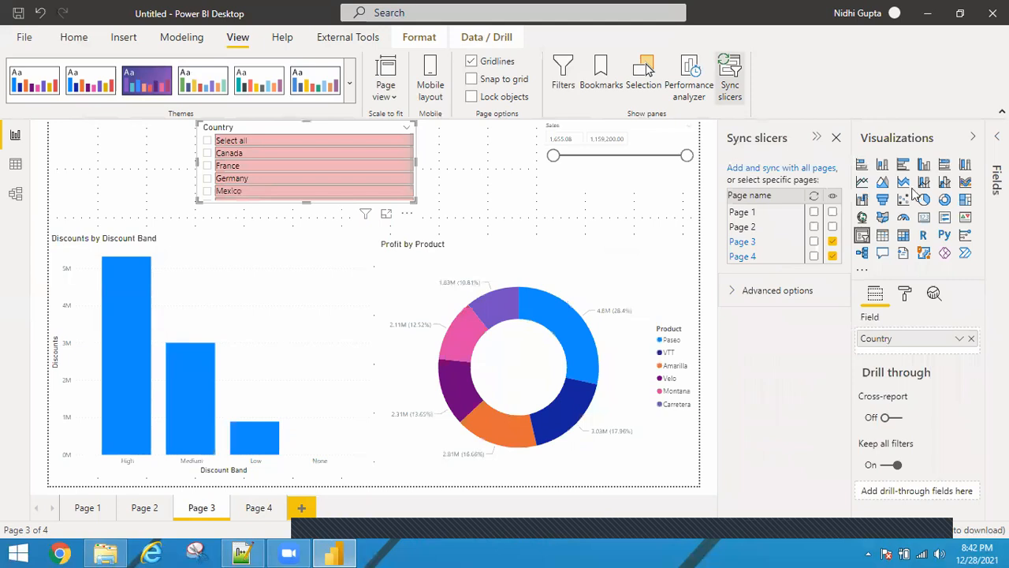
left_click(813, 244)
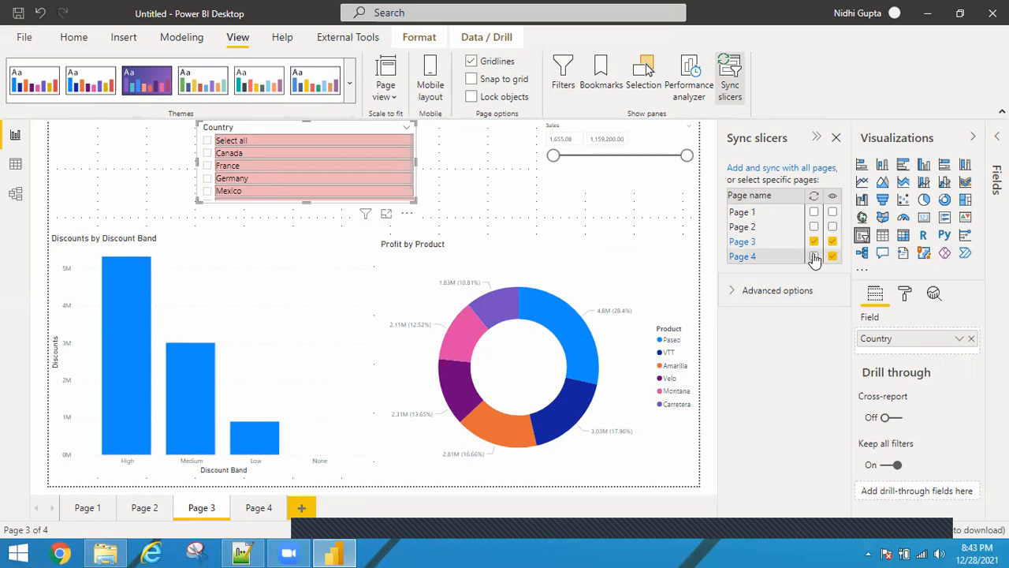
left_click(814, 257)
left_click(834, 257)
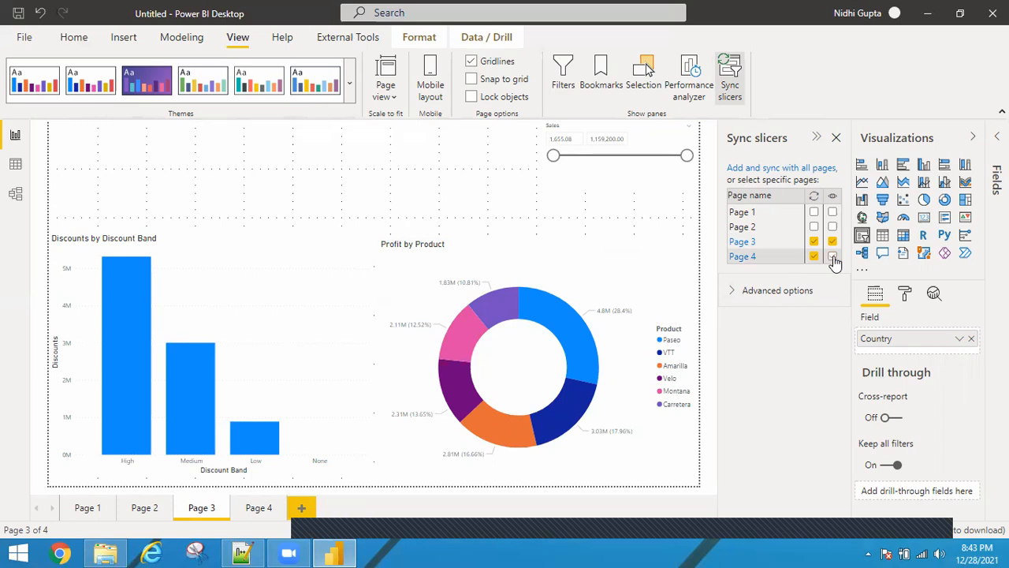
left_click(834, 257)
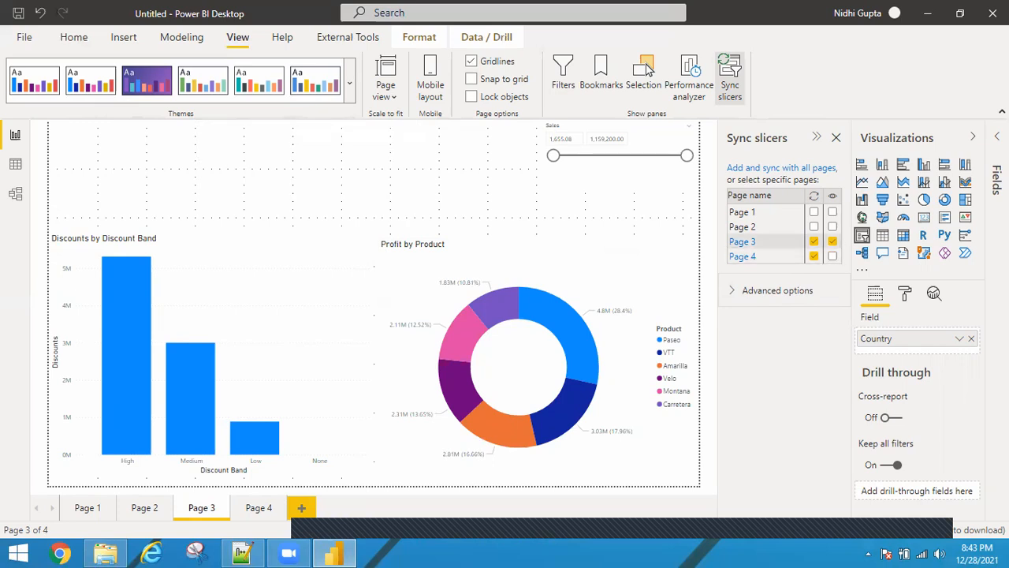
Check Page 4 for the Country slicer and return to Page 3
left_click(976, 138)
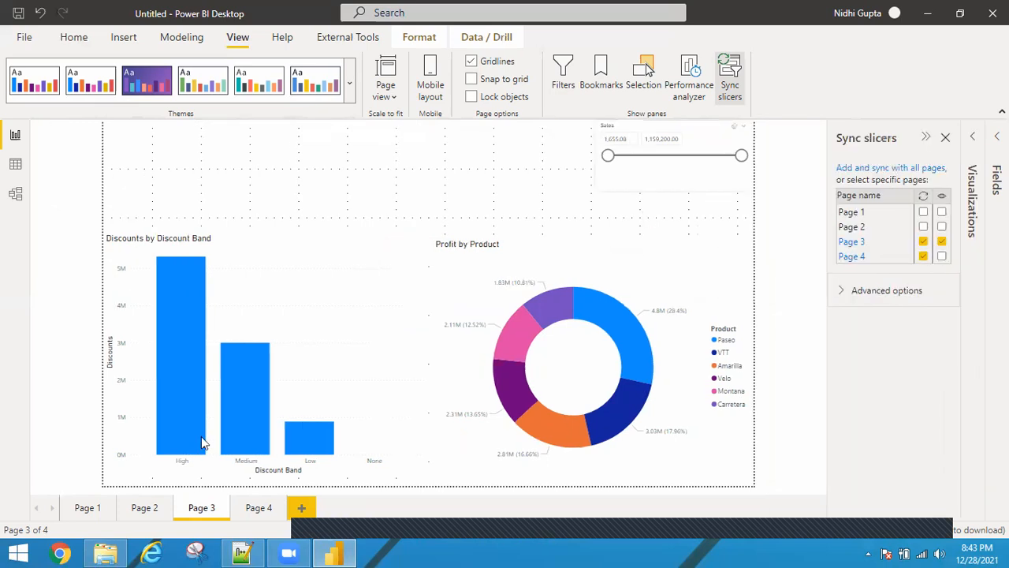
left_click(257, 509)
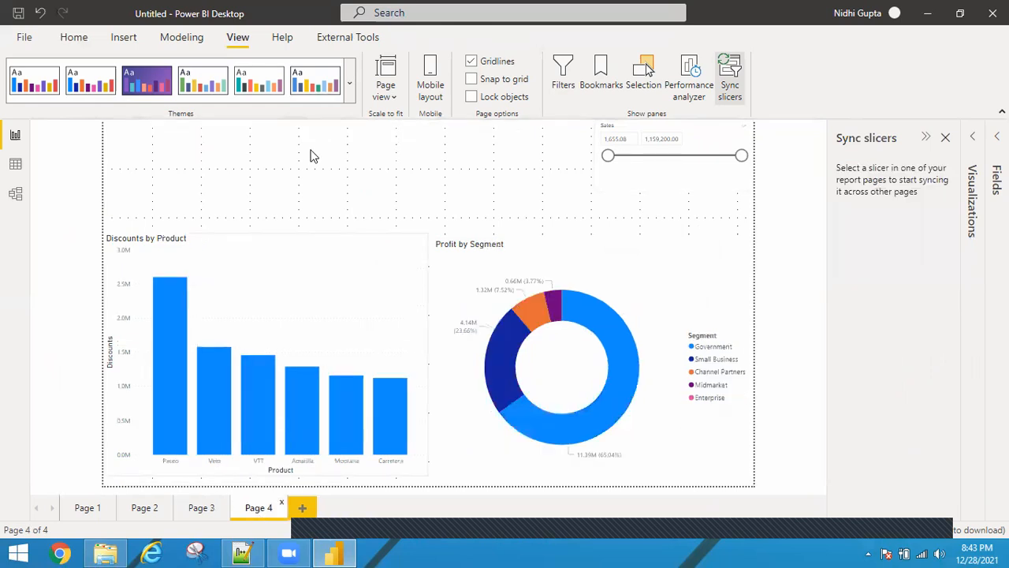
left_click(199, 510)
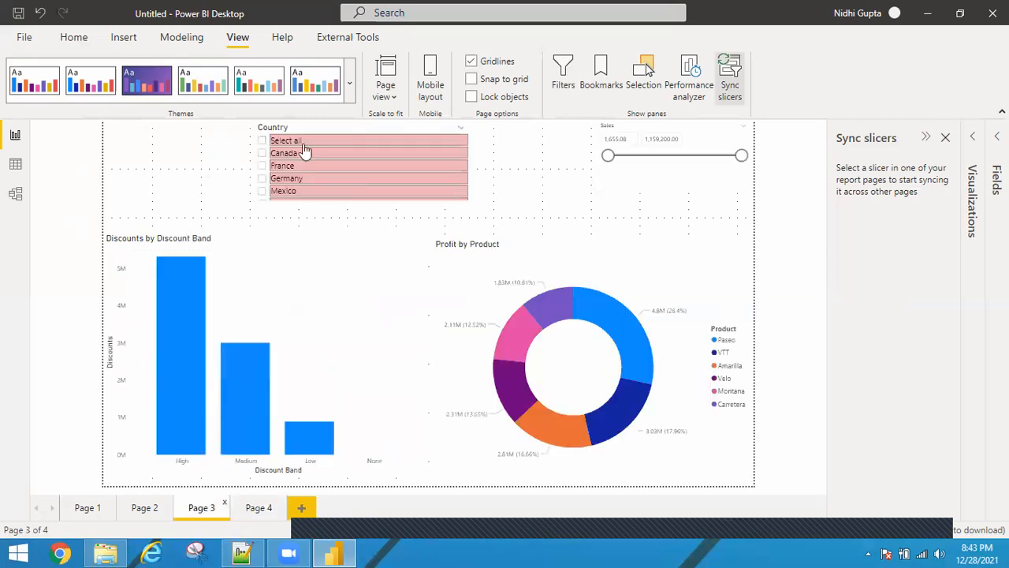
Select France in the Country slicer and view the filters affecting the bar chart
left_click(263, 167)
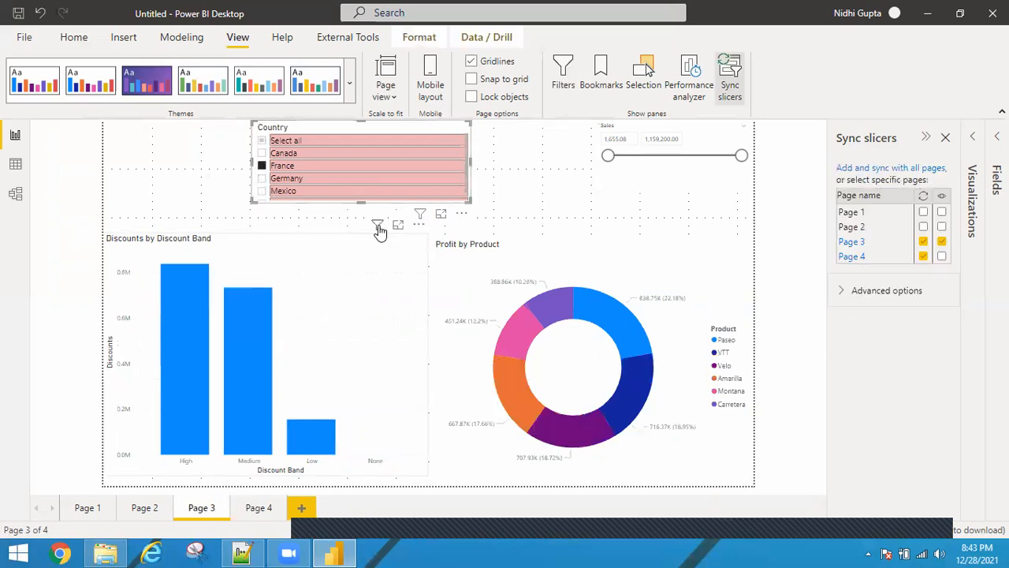
left_click(379, 228)
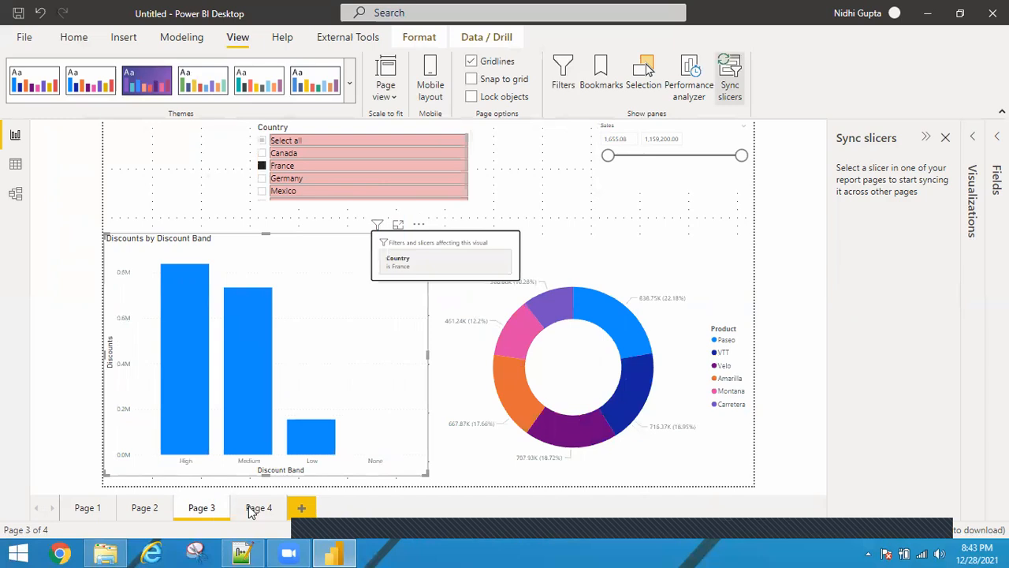
On Page 4, view the filters affecting the bar chart, then return to Page 3
left_click(259, 508)
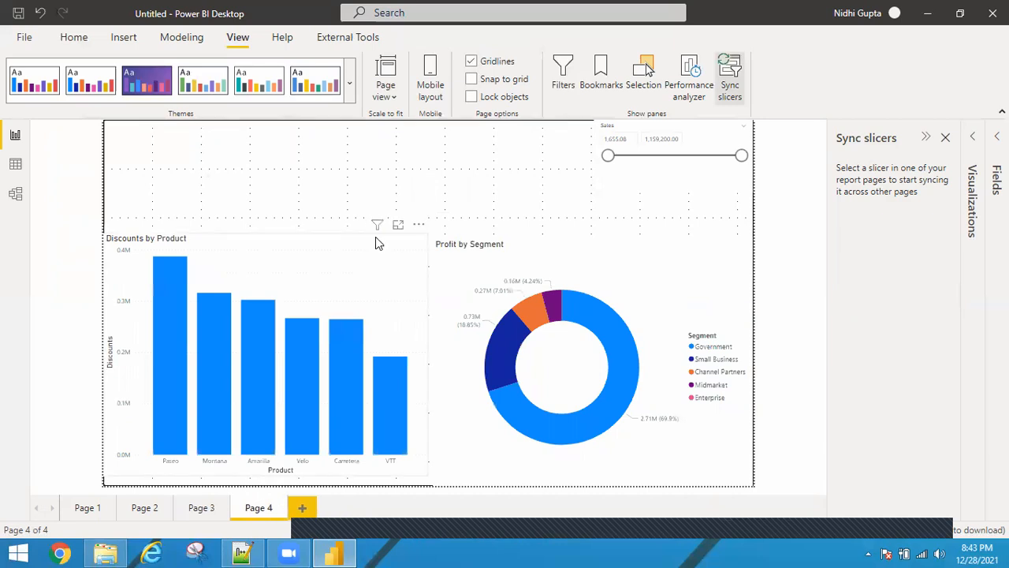
left_click(378, 227)
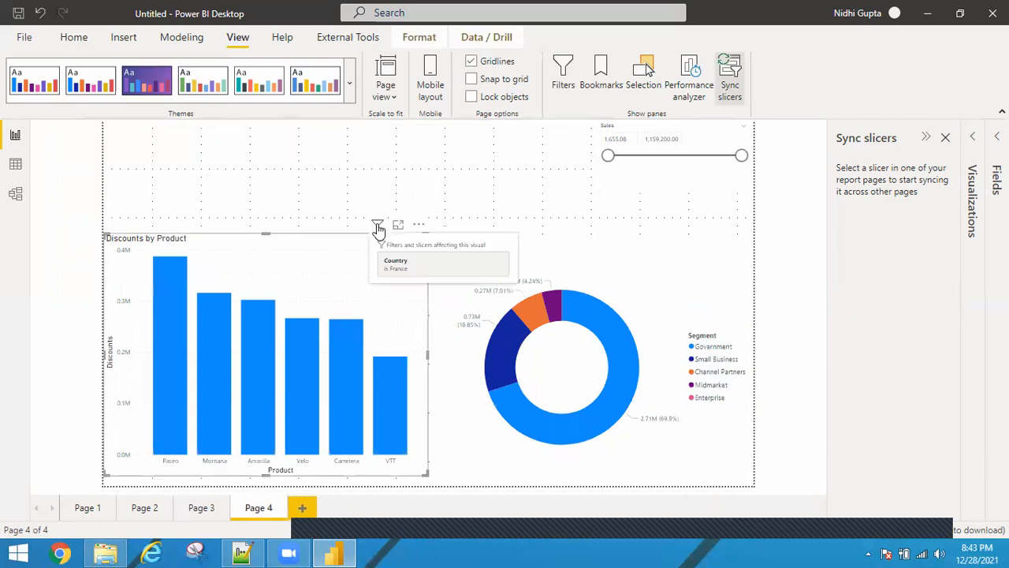
left_click(379, 229)
mouse_move(378, 230)
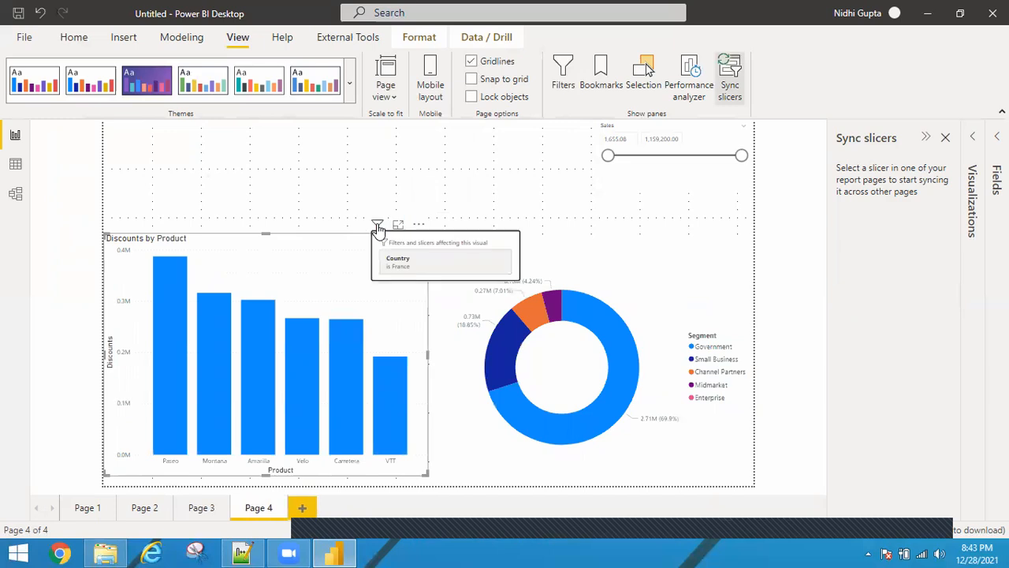
left_click(202, 509)
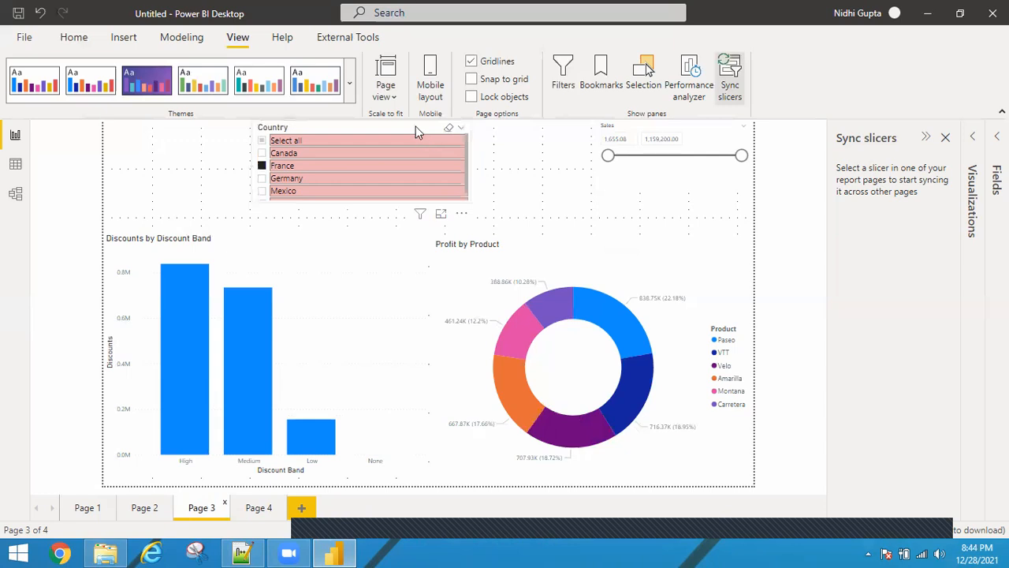
Make the synced Country slicer visible on Page 4 and view Page 4
left_click(415, 126)
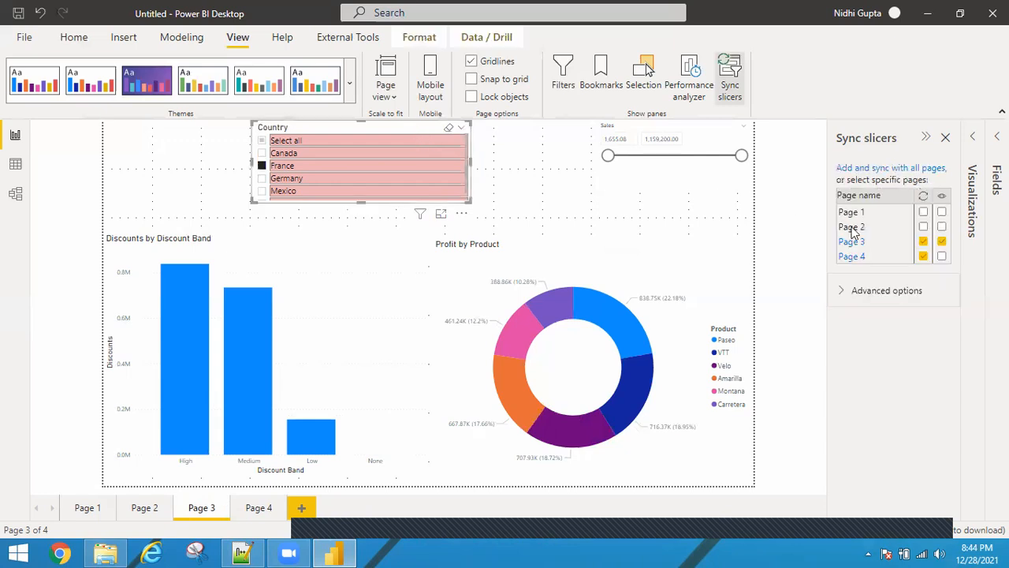
left_click(943, 258)
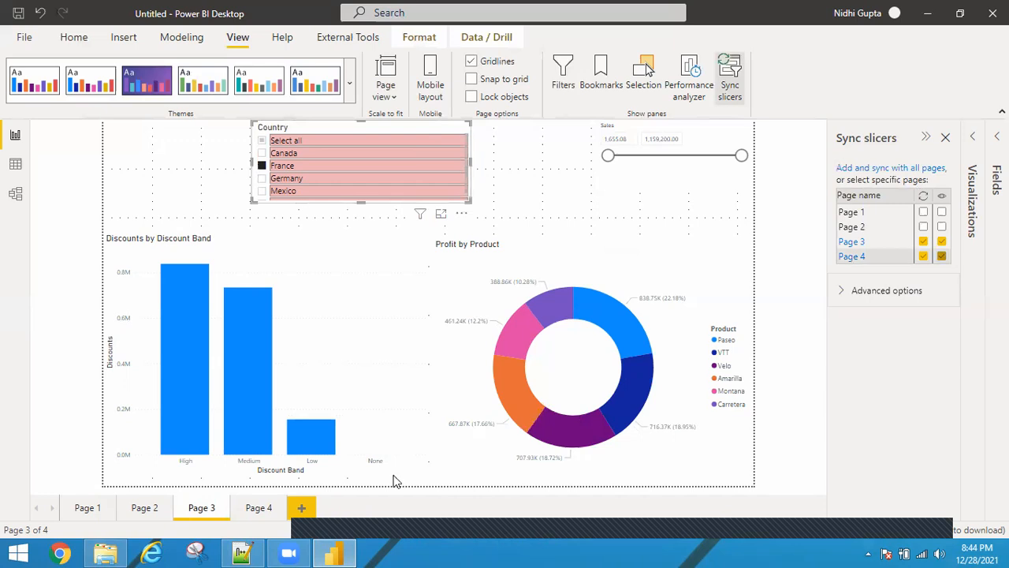
left_click(262, 508)
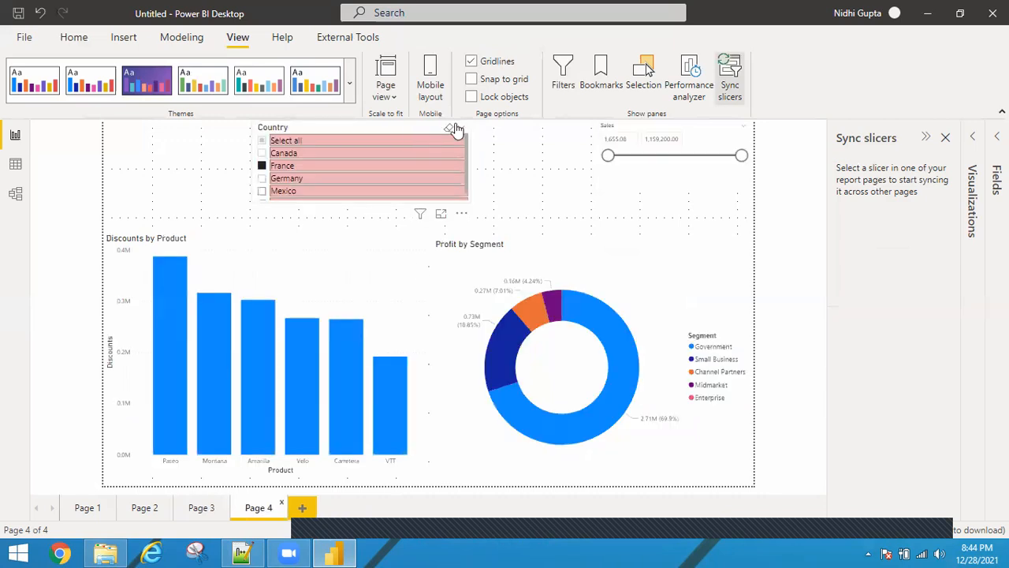
Return to Page 3 and clear the Country slicer's selections
left_click(199, 507)
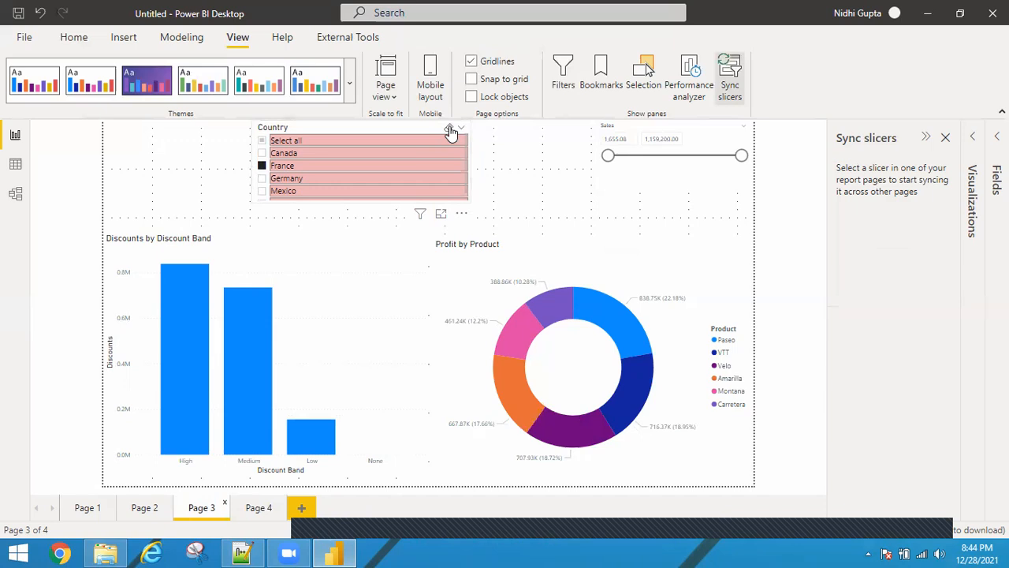
left_click(450, 132)
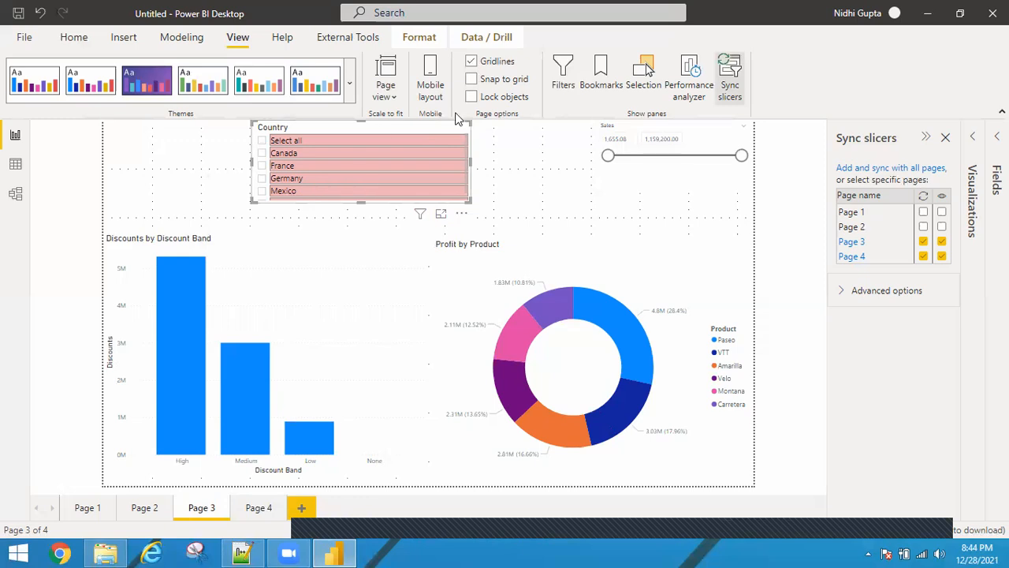
Move the Country slicer to the right and close the Sync slicers pane
left_click_drag(378, 127, 474, 122)
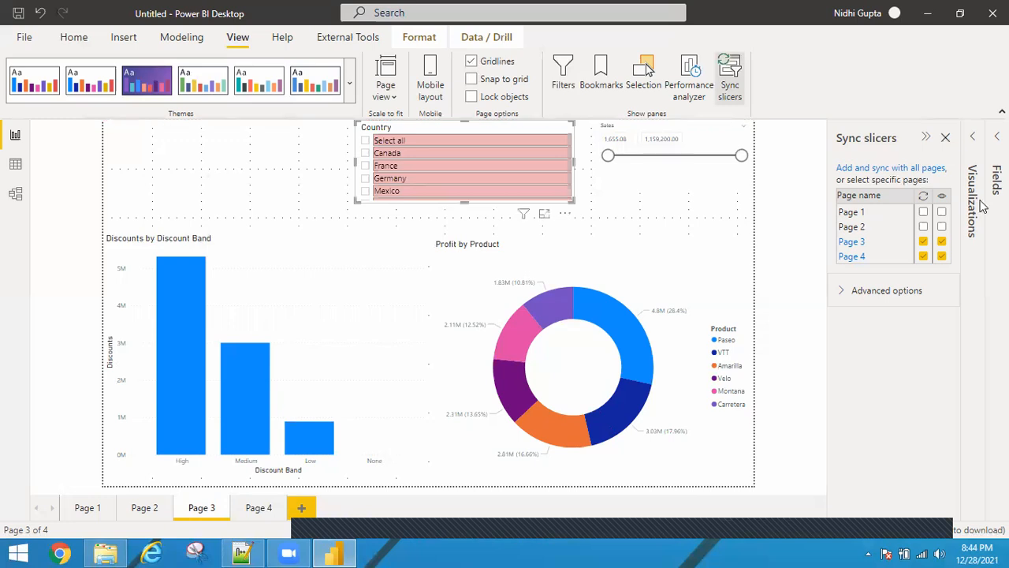
left_click(946, 140)
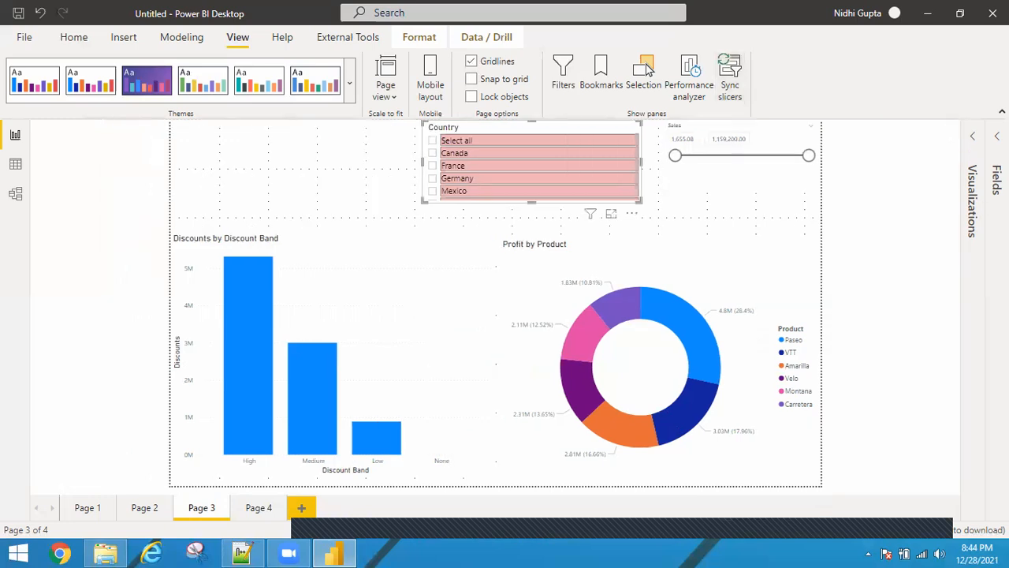
Insert a card visual in the empty upper-left area showing Discounts
left_click(997, 137)
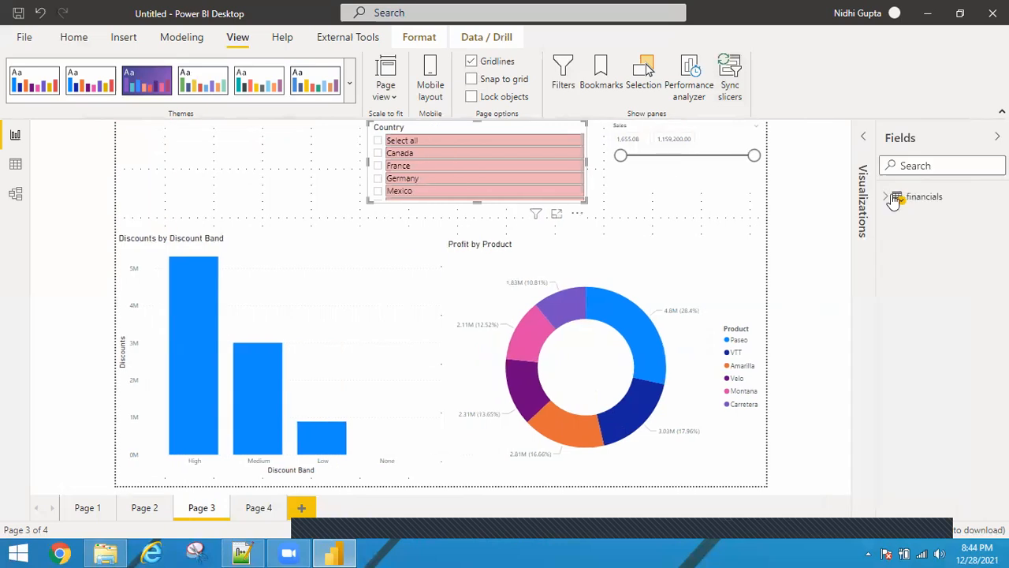
left_click(886, 197)
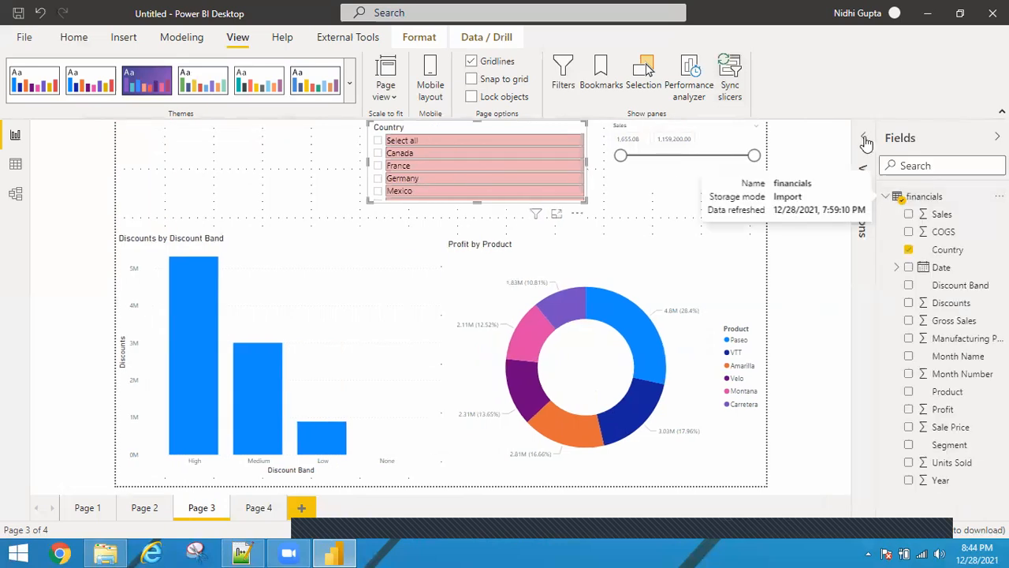
left_click(183, 163)
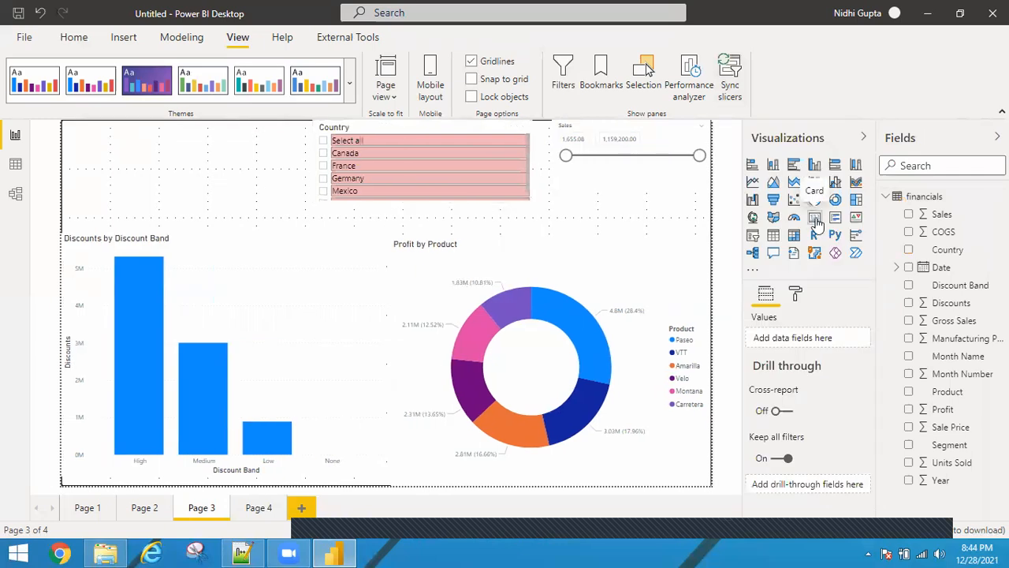
left_click(816, 221)
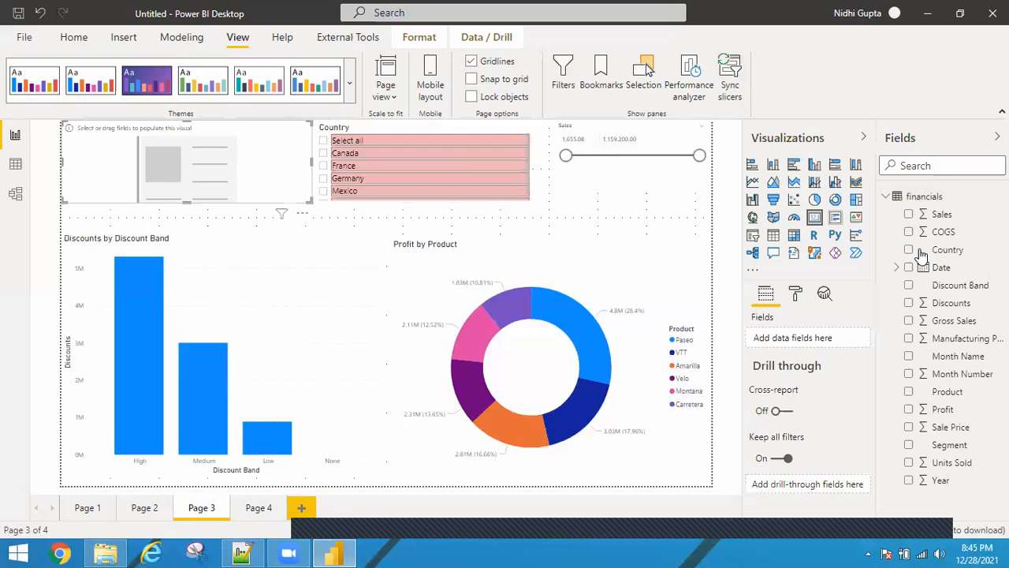
left_click_drag(910, 217, 307, 175)
left_click(910, 304)
Shrink the Discounts card to a compact box in the top-left corner of the page
left_click_drag(308, 171, 214, 169)
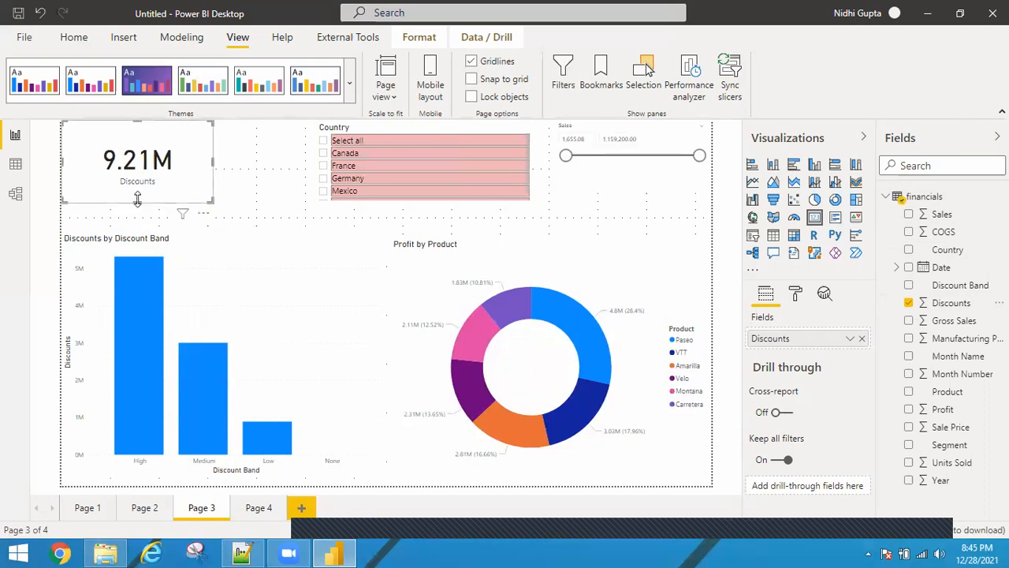
left_click(325, 155)
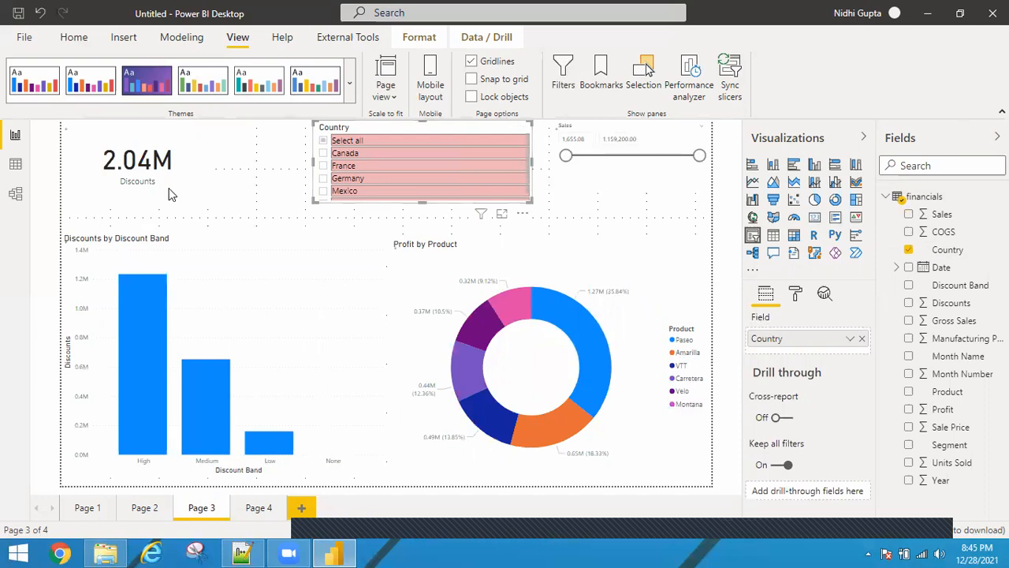
left_click(138, 202)
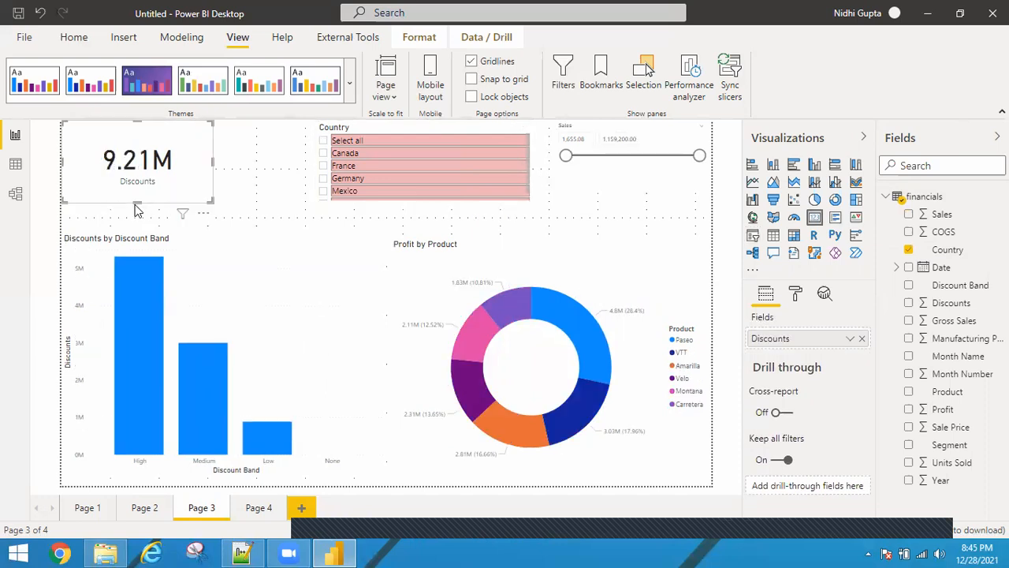
left_click_drag(136, 205, 143, 176)
left_click_drag(213, 148, 171, 155)
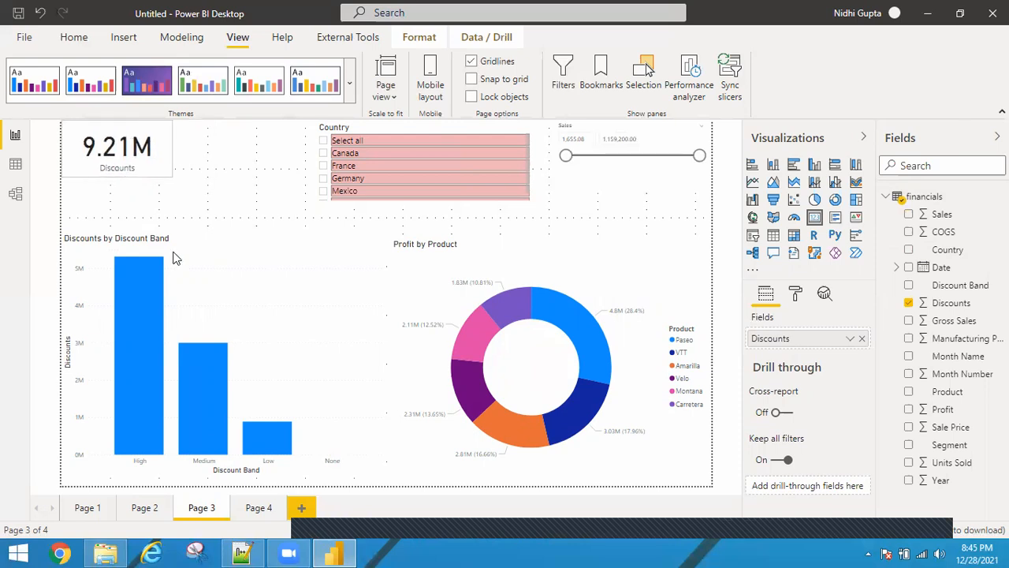
left_click(223, 234)
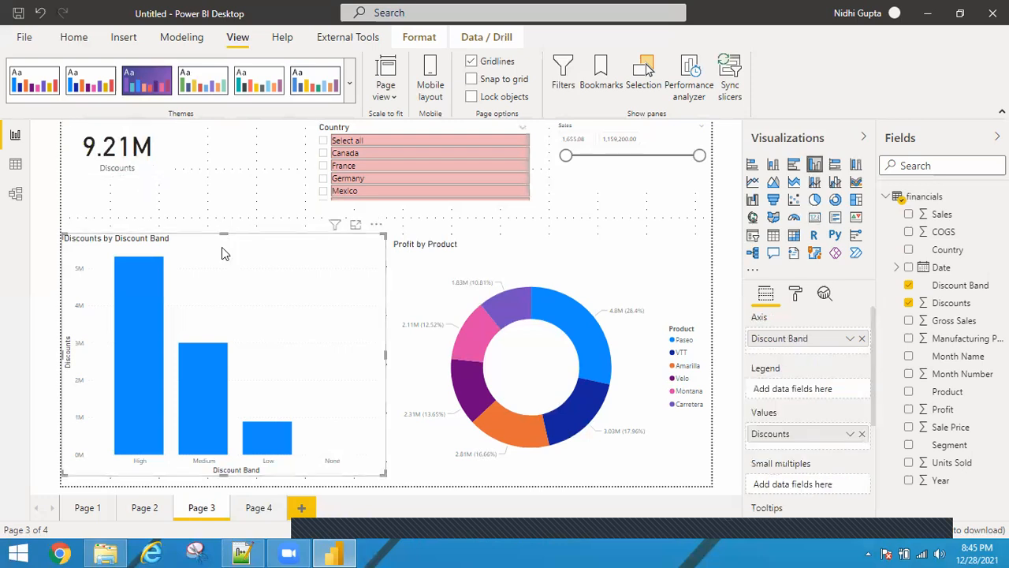
Nudge the Discounts by Discount Band chart slightly lower on the page
left_click_drag(222, 247, 223, 248)
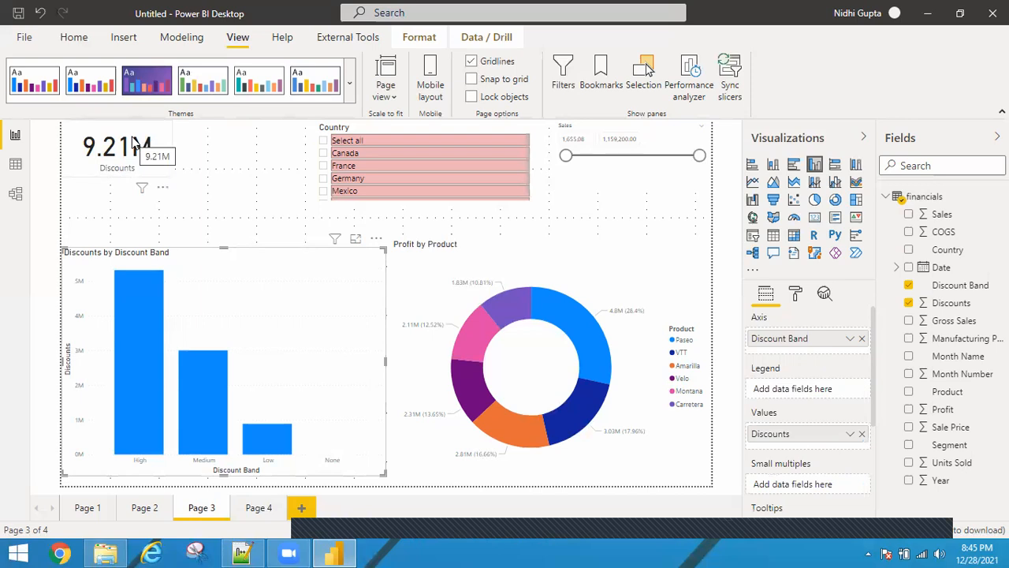
Using Edit interactions, set the Country slicer's interaction with the Discounts card to None, then leave interaction editing
left_click(469, 130)
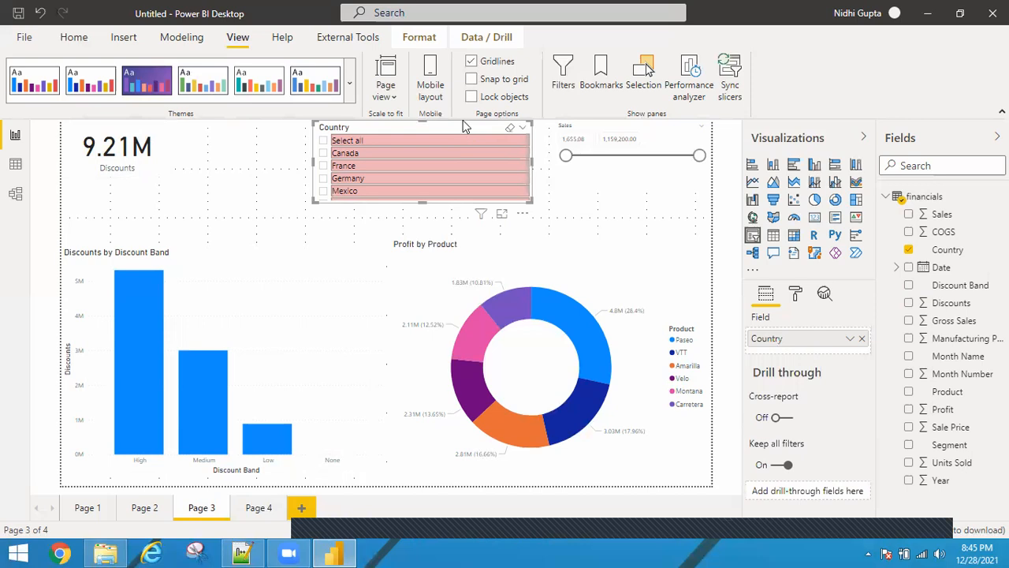
left_click(428, 41)
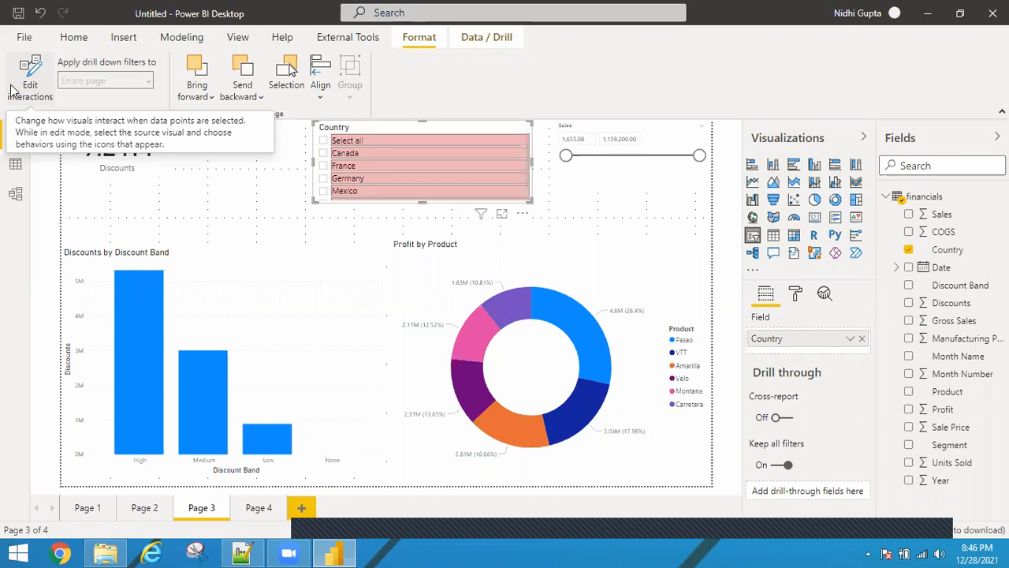
left_click(11, 91)
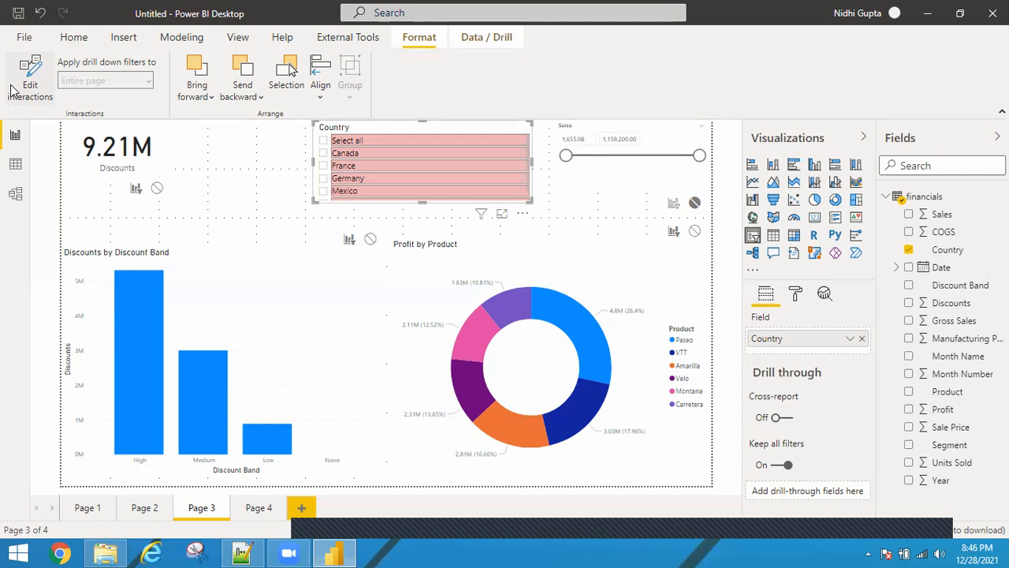
left_click(158, 189)
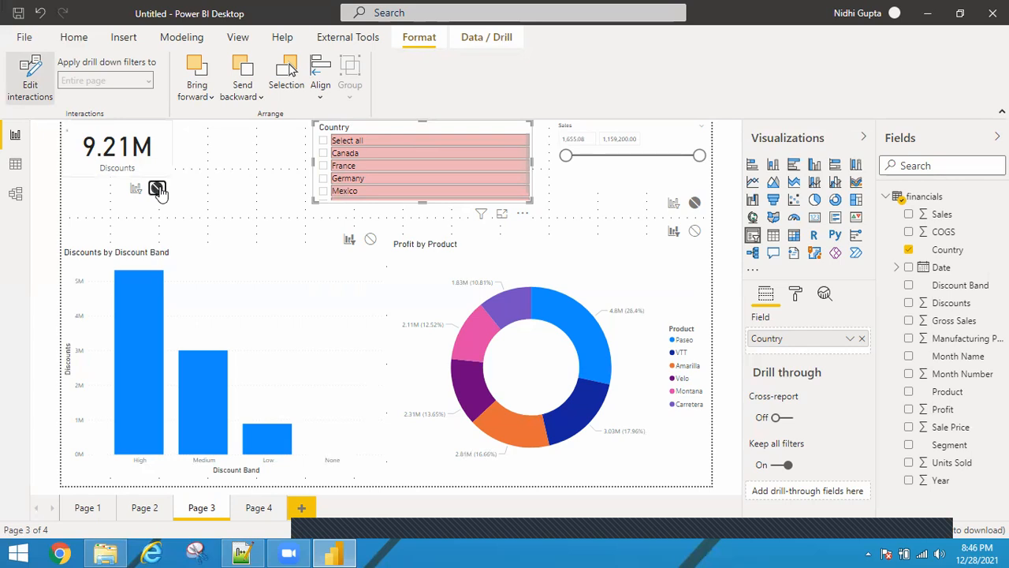
left_click(19, 91)
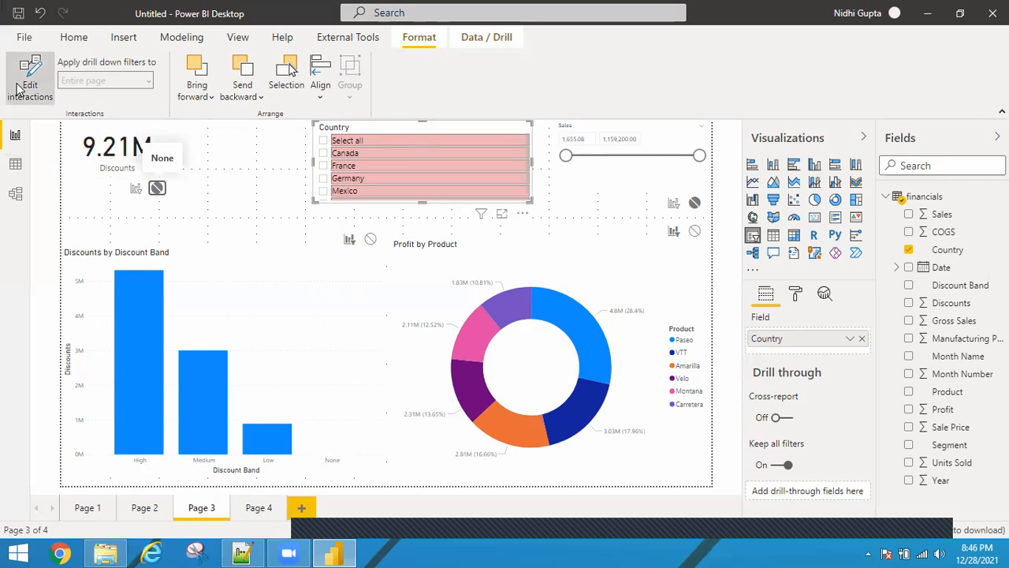
left_click(19, 91)
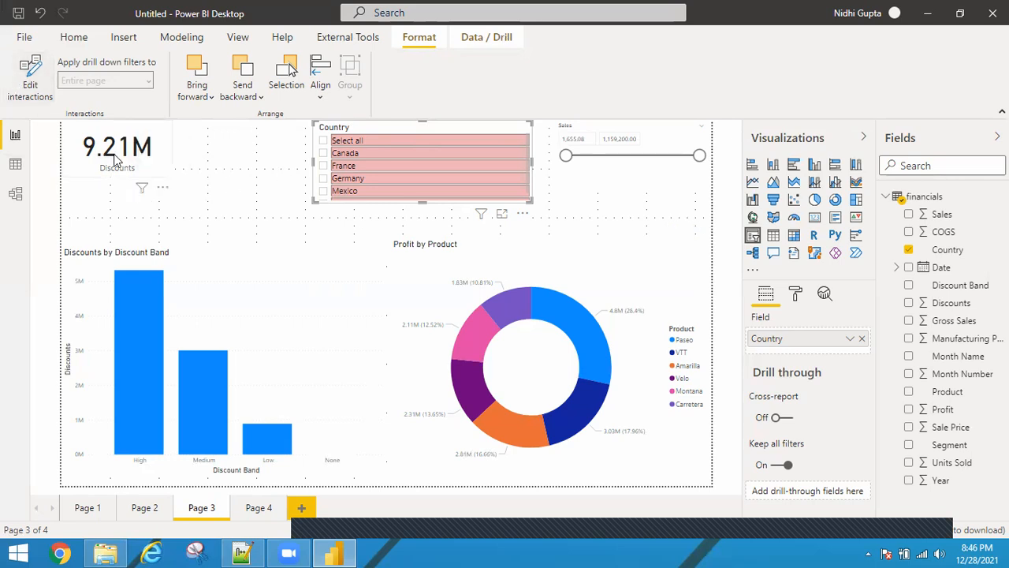
Select Germany in the Country slicer and inspect the filters affecting the Profit by Product chart and the Discounts card
left_click(323, 179)
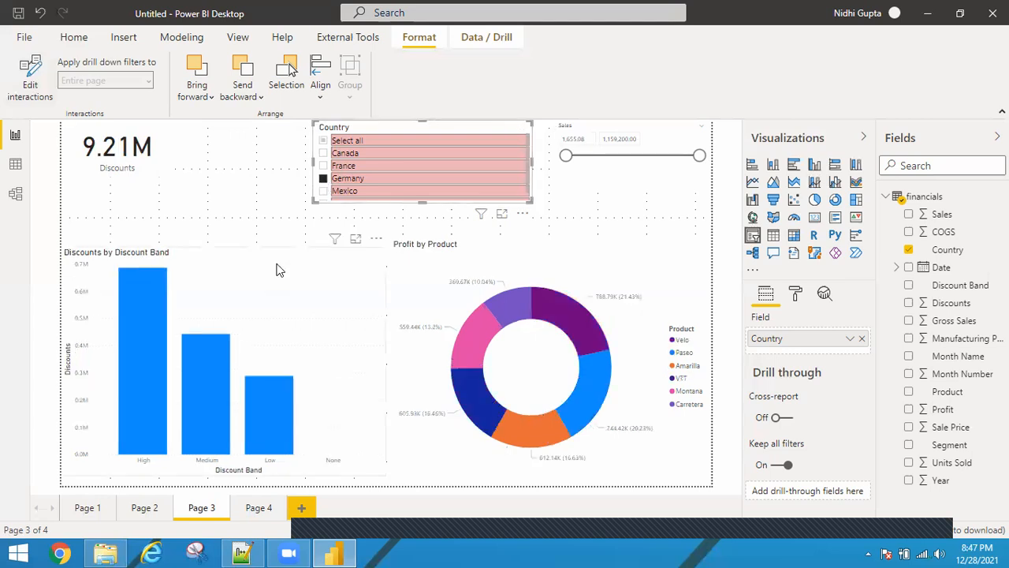
left_click(335, 239)
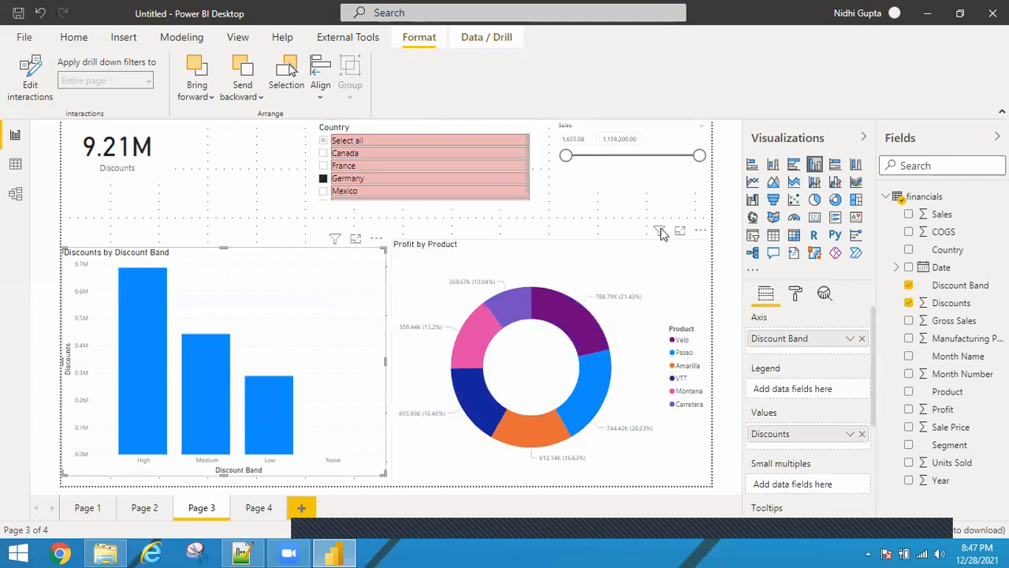
left_click(661, 234)
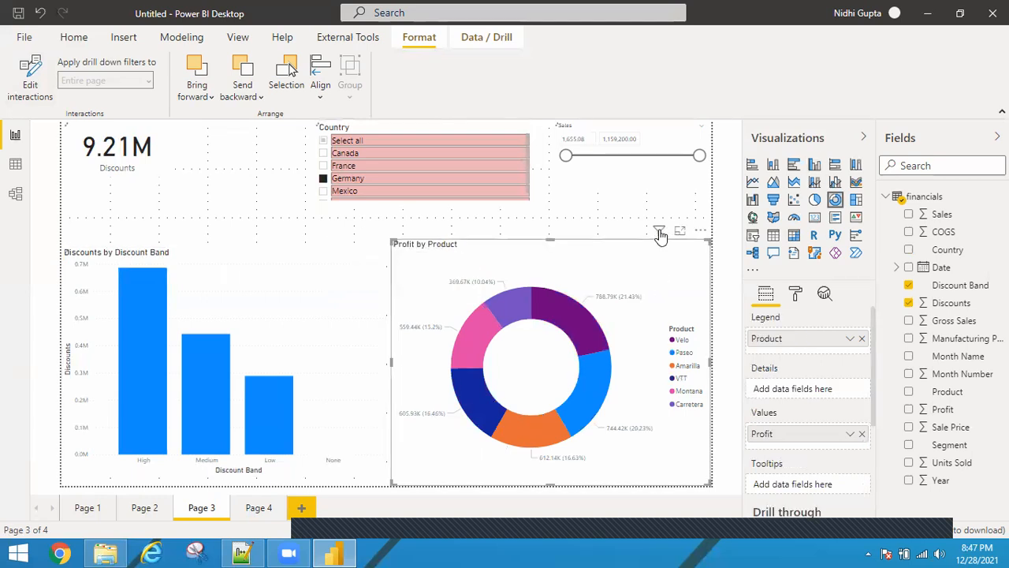
mouse_move(659, 235)
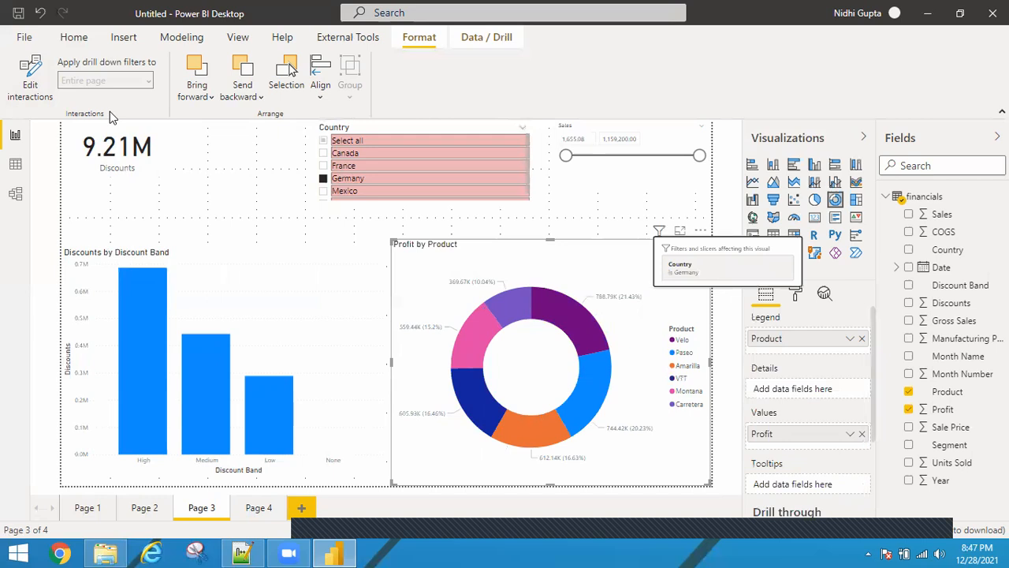
left_click(167, 183)
mouse_move(154, 170)
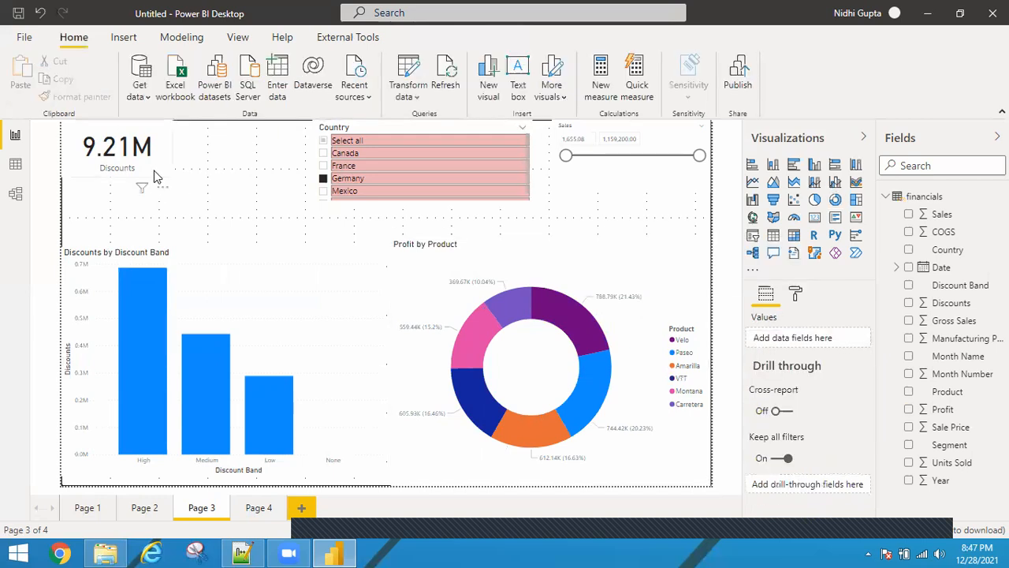
left_click(143, 193)
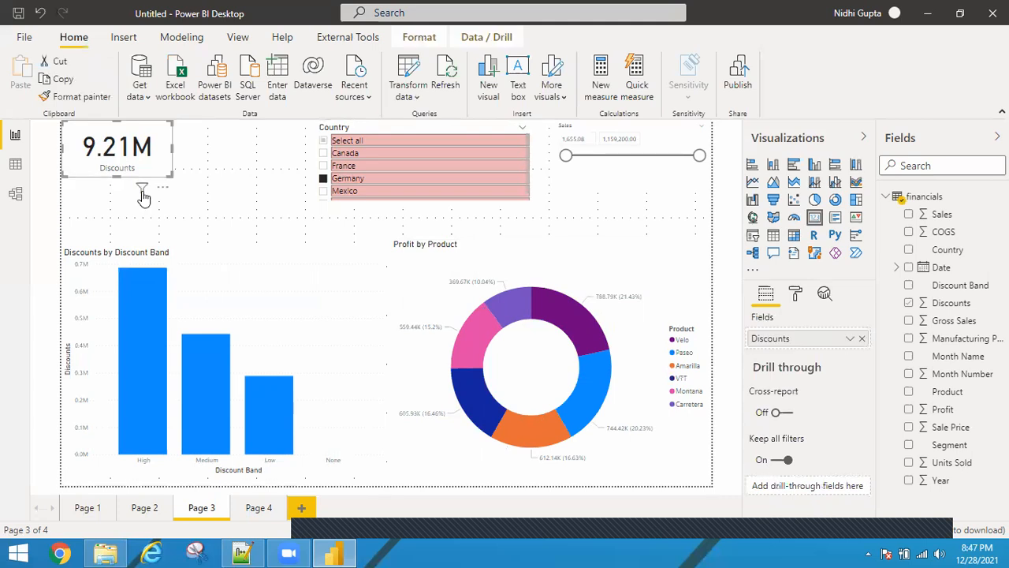
mouse_move(143, 197)
Clear the Country slicer's selection
left_click(255, 300)
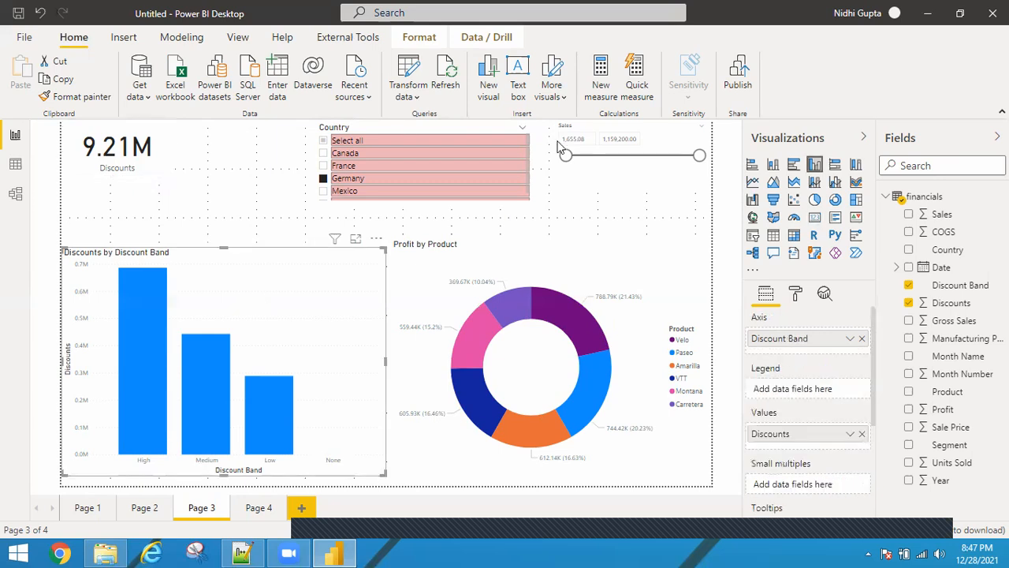
left_click(511, 135)
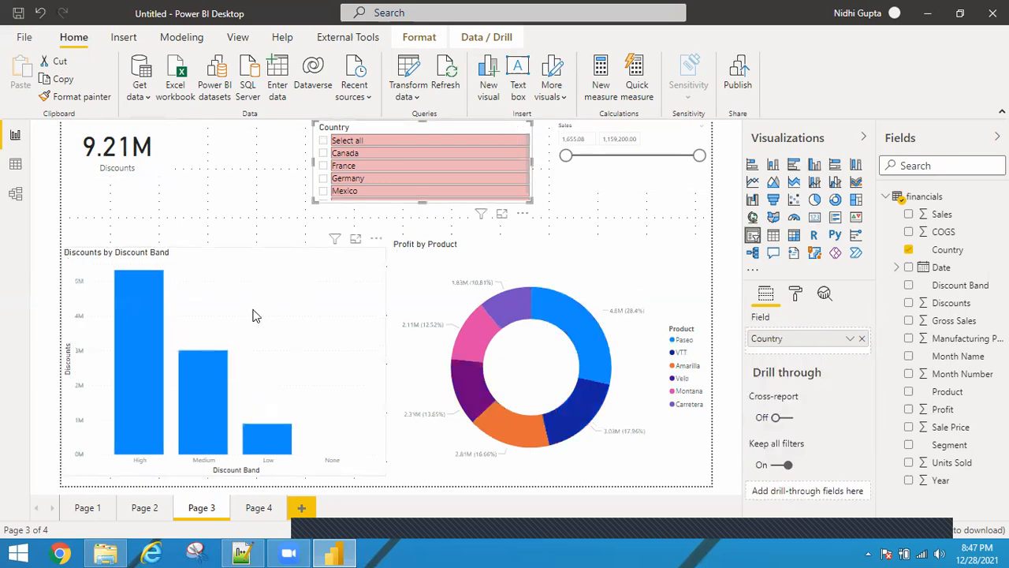
Select the Low bar in the Discounts by Discount Band chart to cross-highlight the other visuals
left_click(285, 448)
left_click(284, 448)
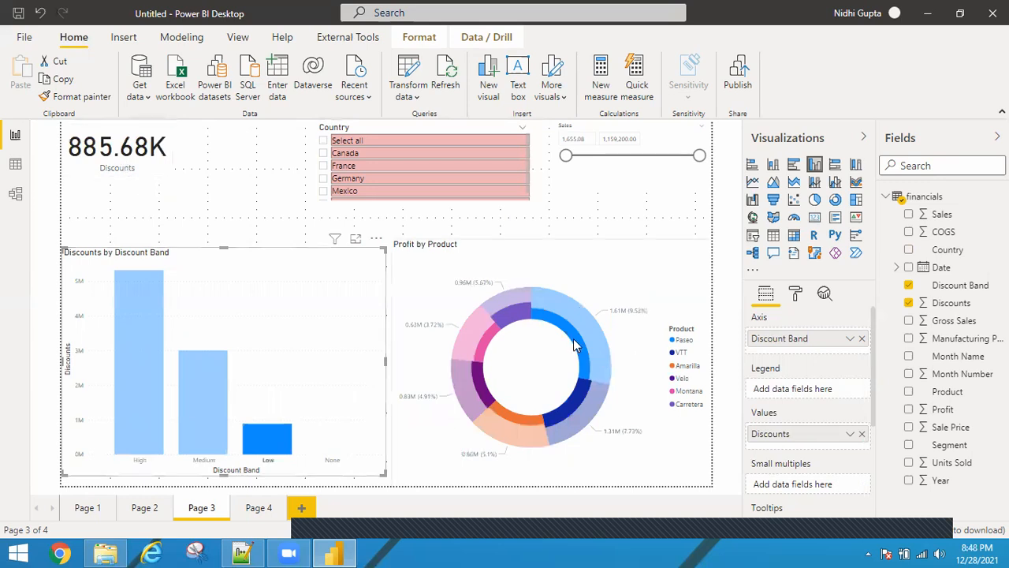
mouse_move(575, 345)
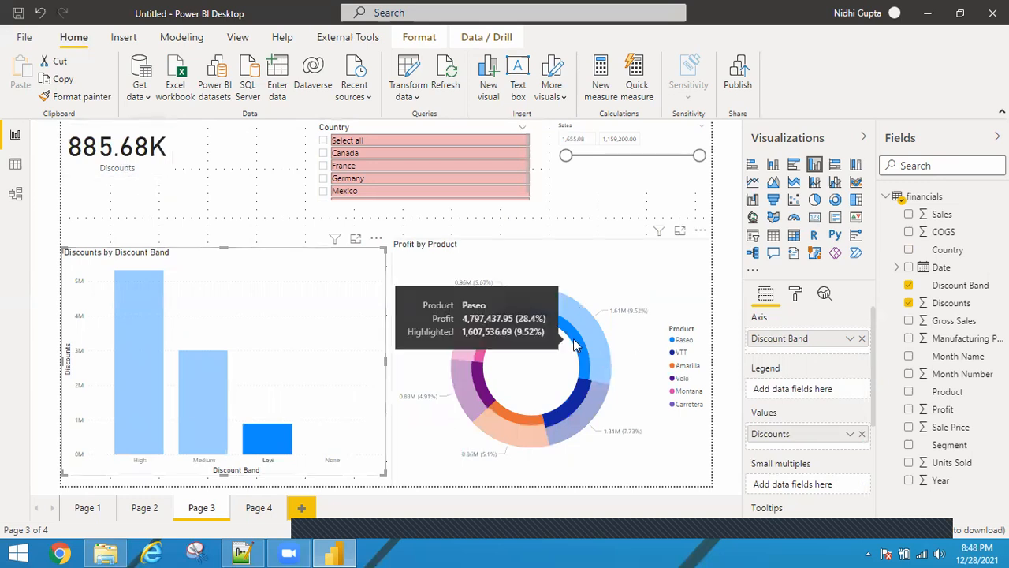